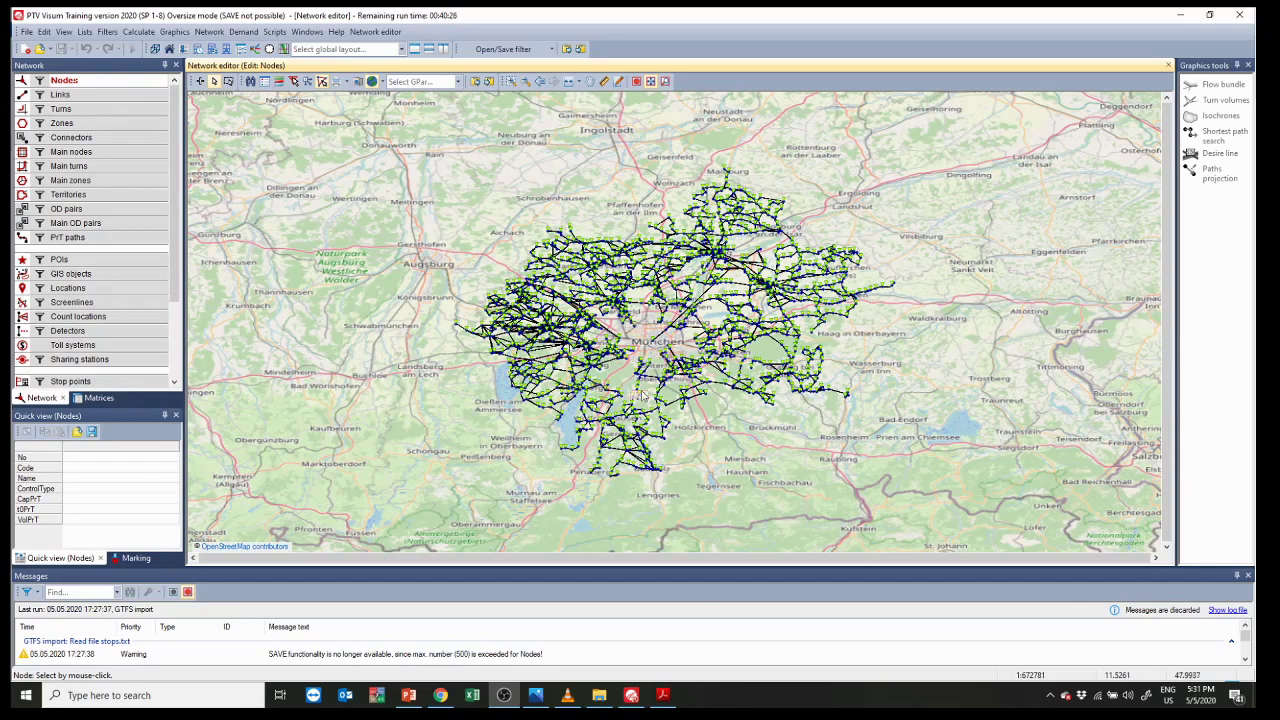
# Step: Review the network statistics for the base network objects
pyautogui.scroll(2, 640, 395)
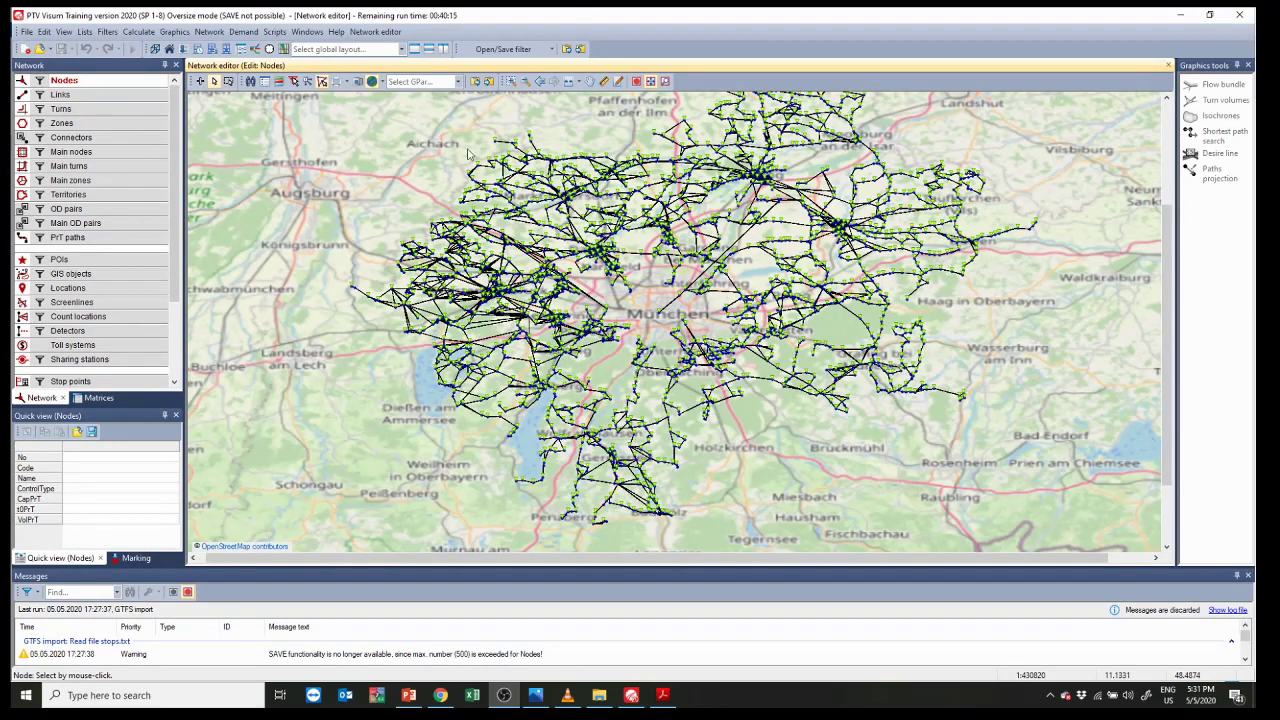
pyautogui.scroll(-1, 467, 152)
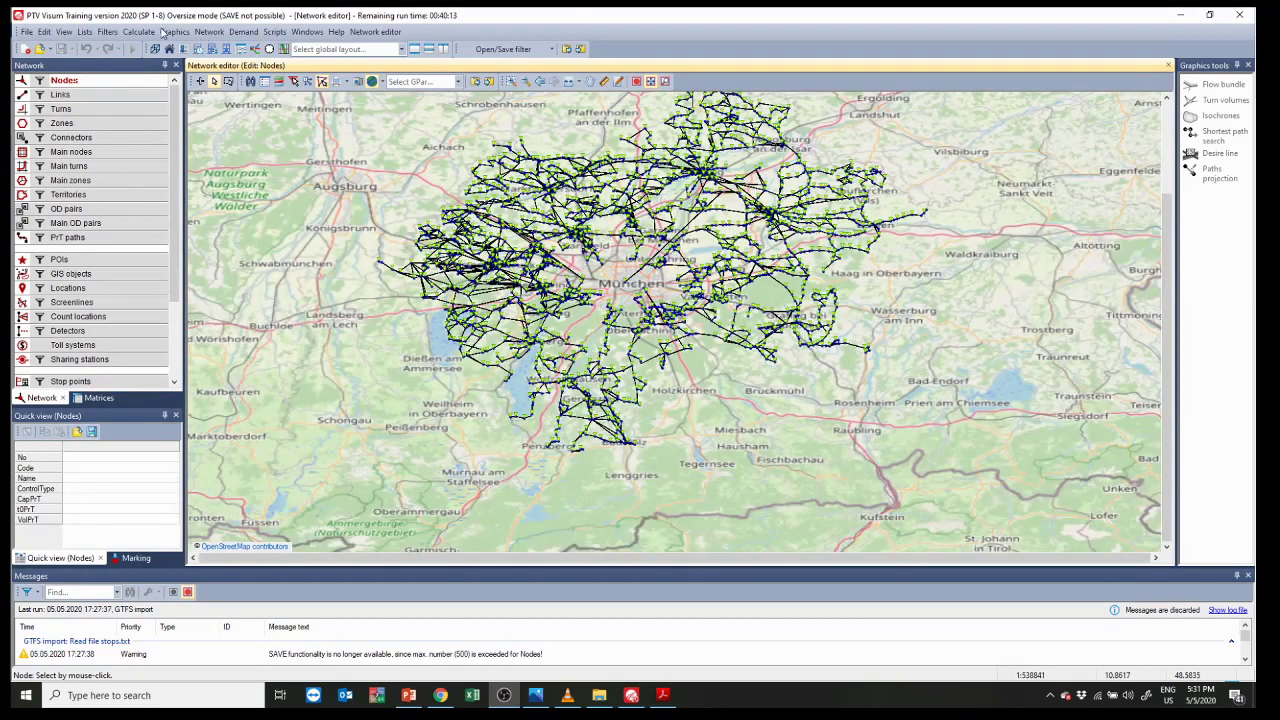
pyautogui.click(209, 31)
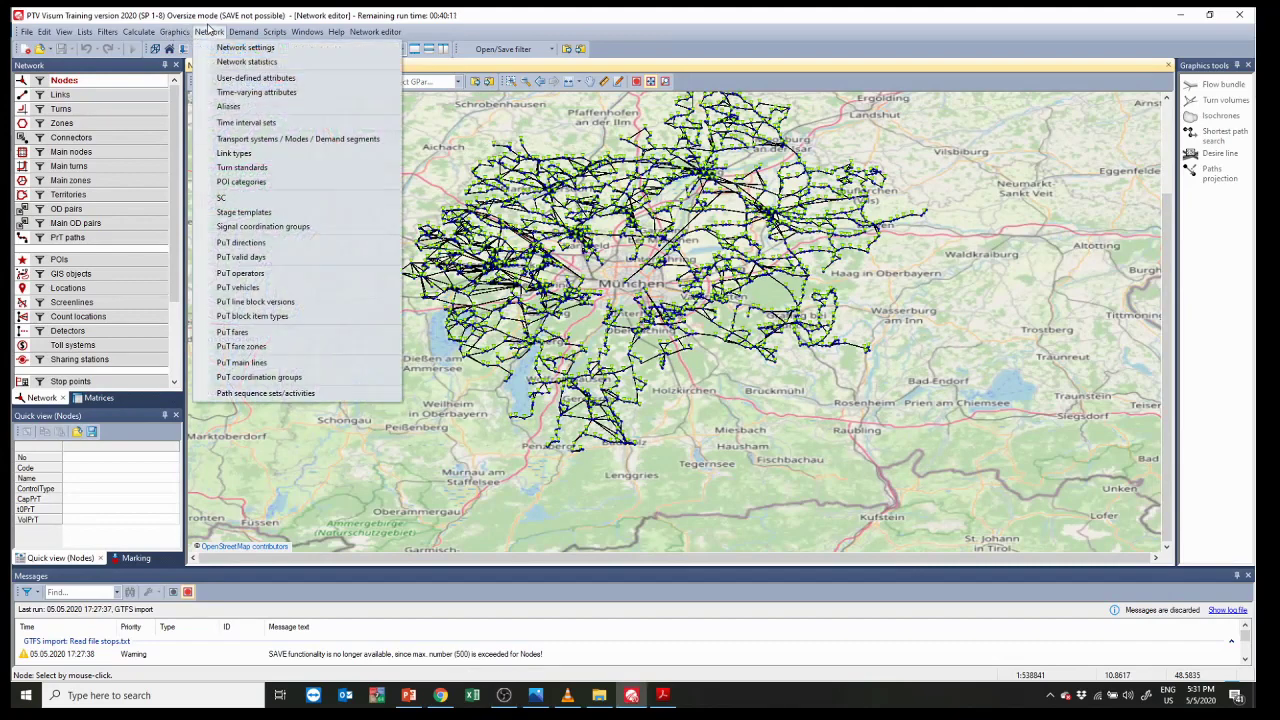
pyautogui.click(277, 62)
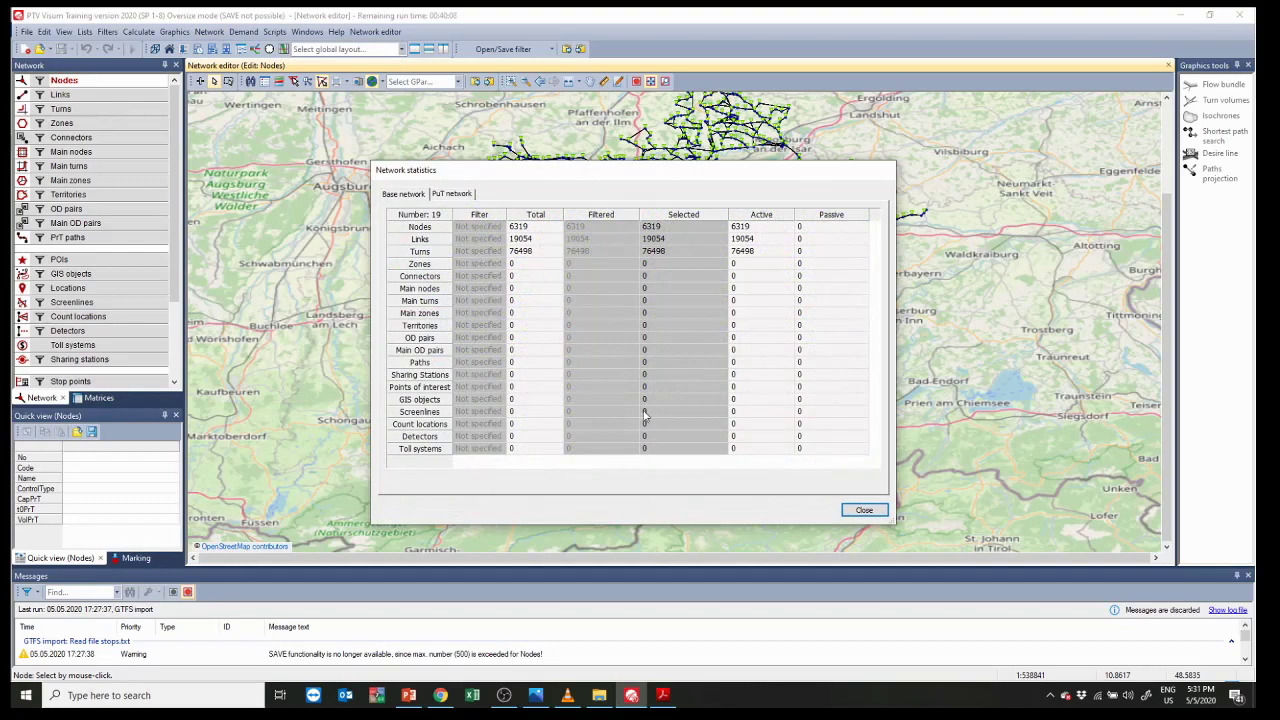
pyautogui.click(860, 509)
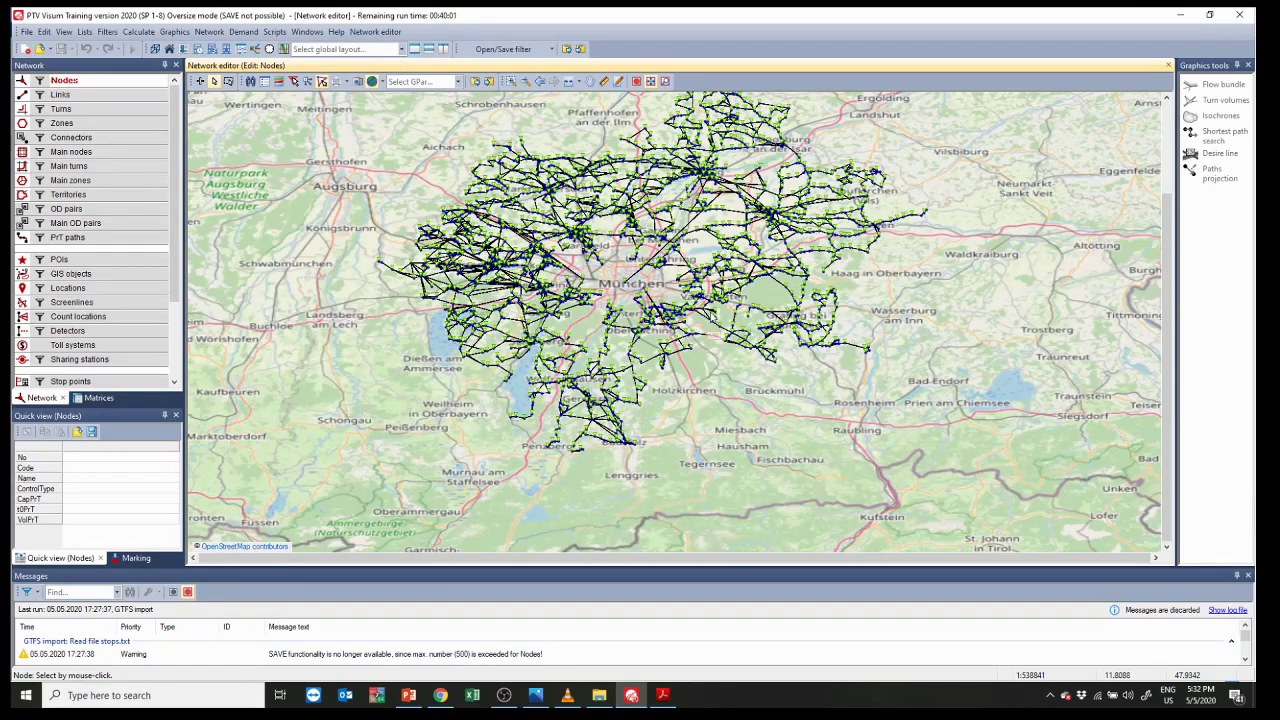
# Step: Select the network east and south of München with a free polygon and delete its nodes, including those with stop points, accepting all prompts
pyautogui.click(228, 81)
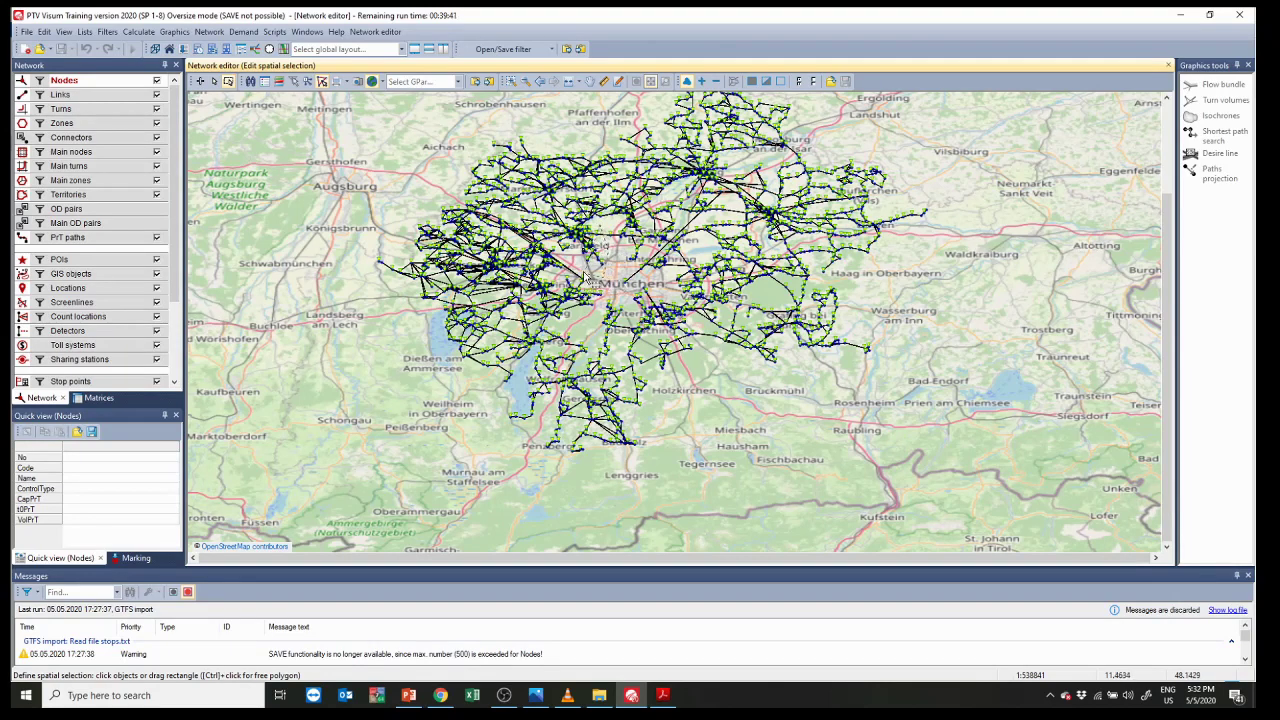
pyautogui.keyDown('ctrl'); pyautogui.click(466, 374); pyautogui.keyUp('ctrl')
pyautogui.click(601, 512)
pyautogui.click(862, 356)
pyautogui.click(955, 183)
pyautogui.click(914, 134)
pyautogui.doubleClick(571, 118)
pyautogui.scroll(-2, 758, 375)
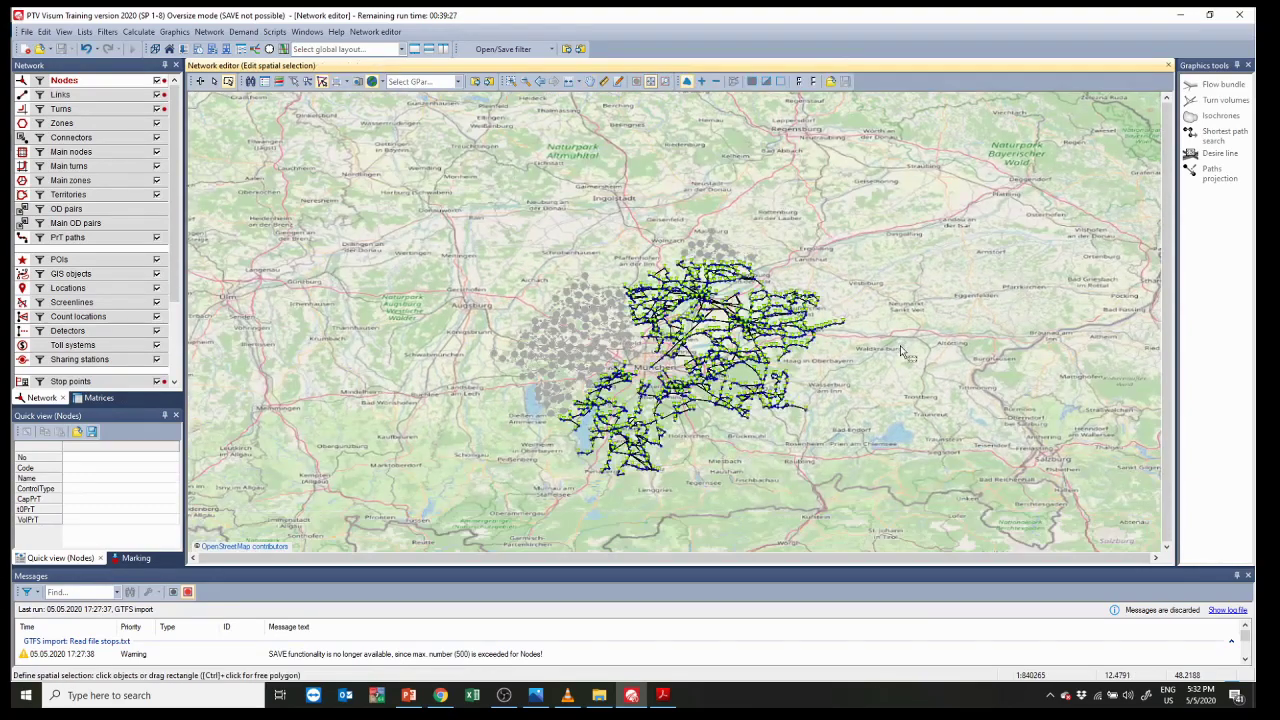
pyautogui.press('Delete')
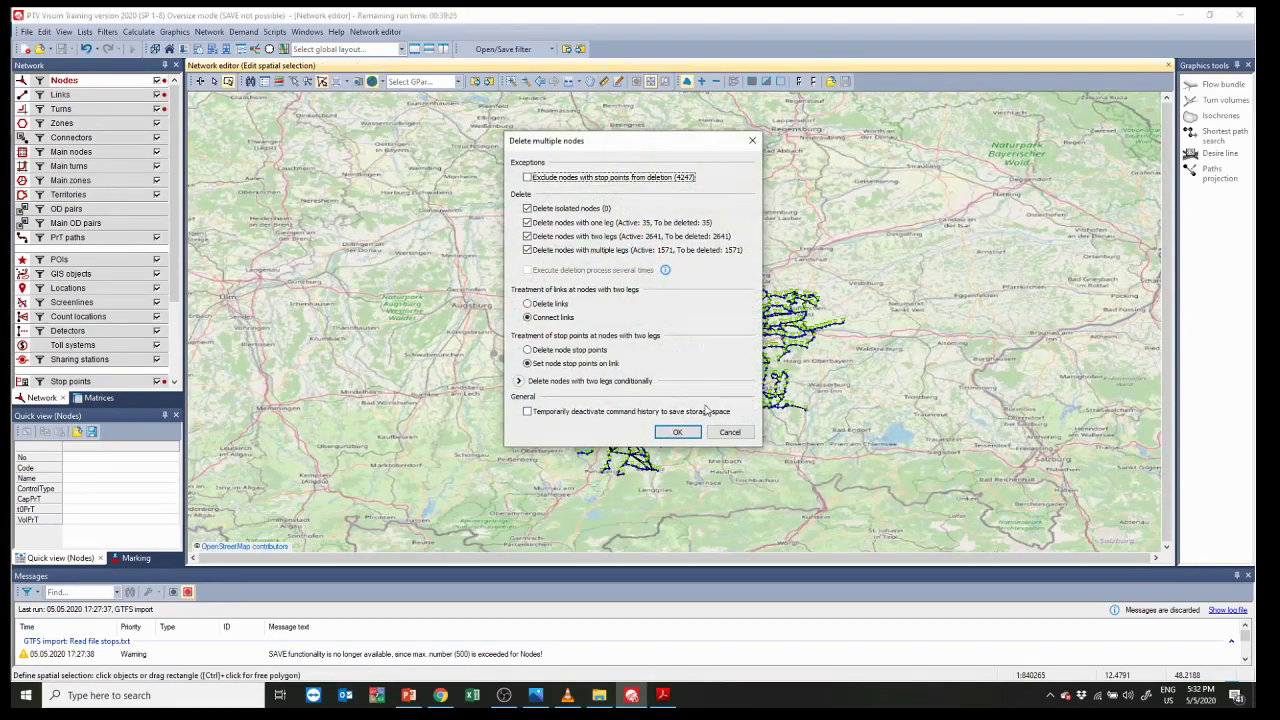
pyautogui.click(690, 432)
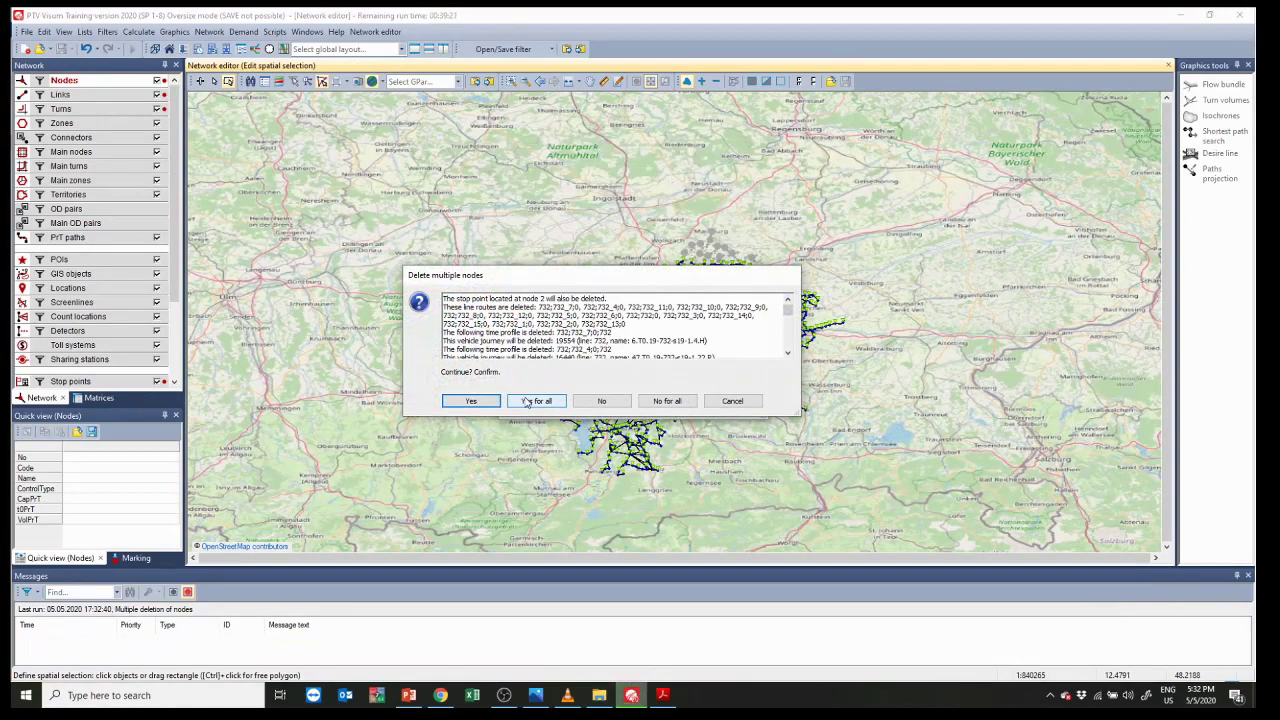
pyautogui.click(527, 402)
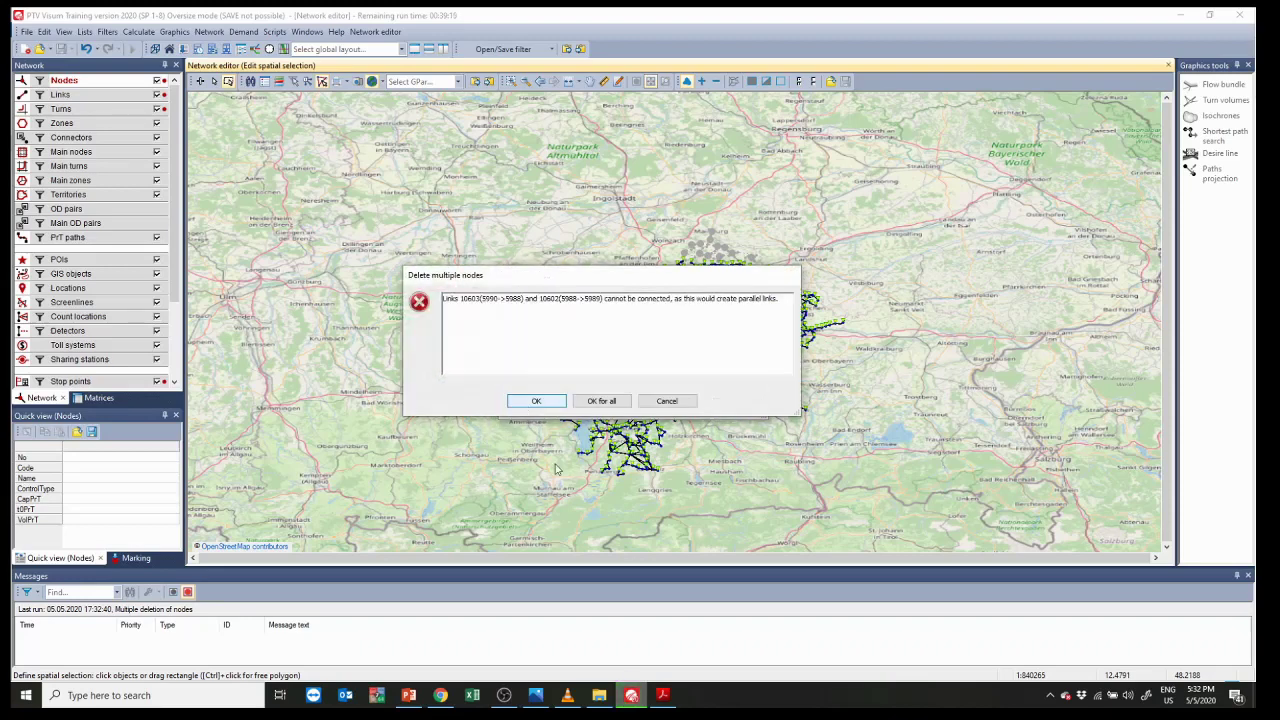
pyautogui.click(624, 402)
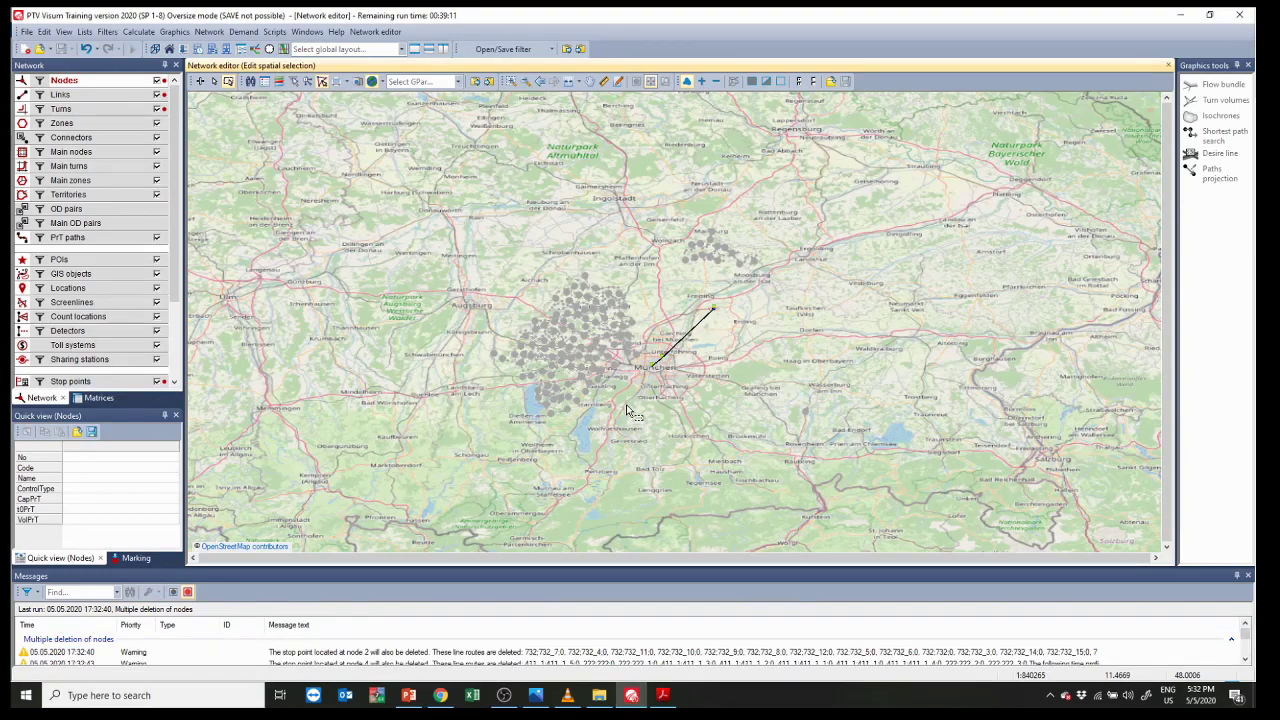
# Step: Select the remaining northern cluster of nodes around Mainburg with a rectangle and delete them, including their stop points
pyautogui.scroll(2, 630, 410)
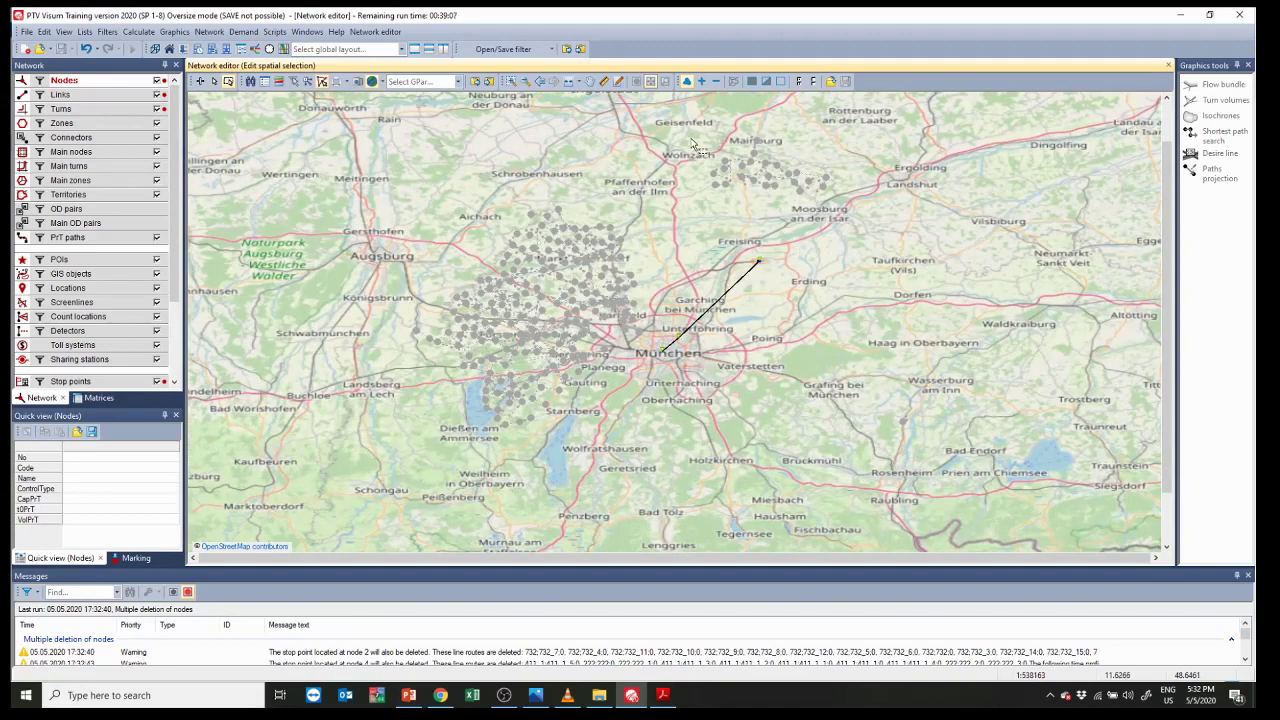
pyautogui.moveTo(686, 139); pyautogui.dragTo(852, 232)
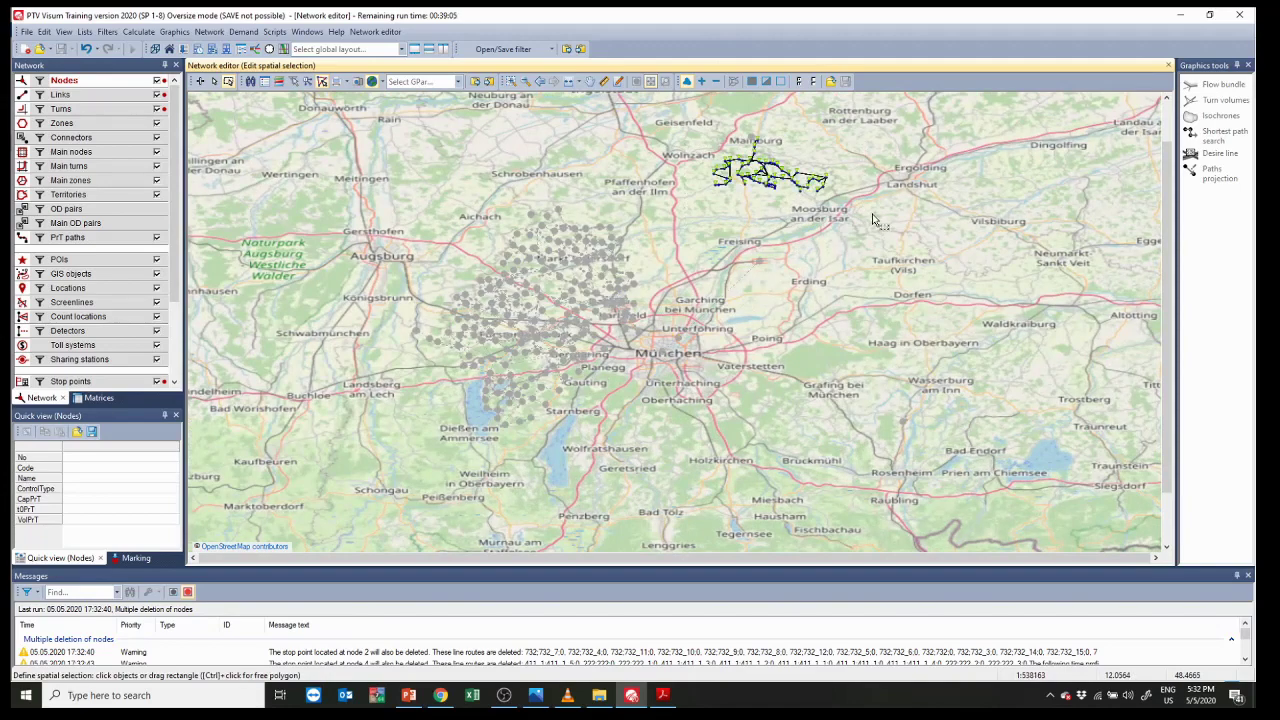
pyautogui.press('Delete')
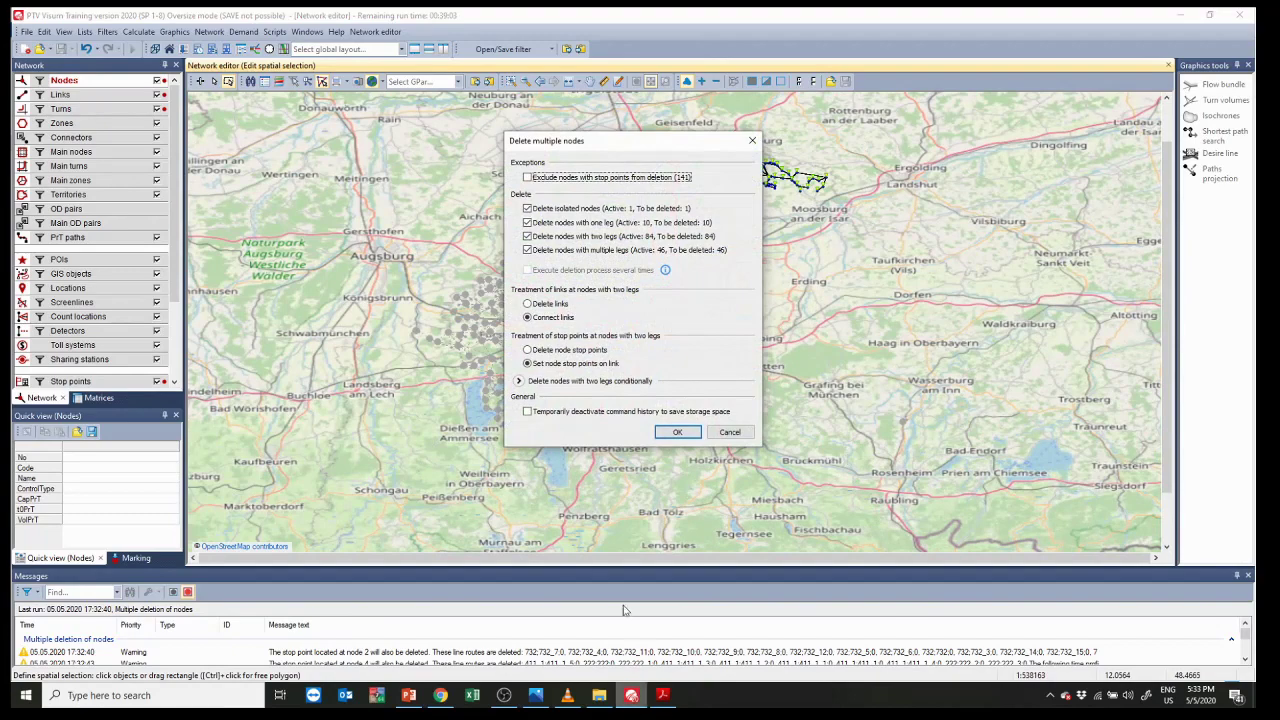
pyautogui.click(678, 432)
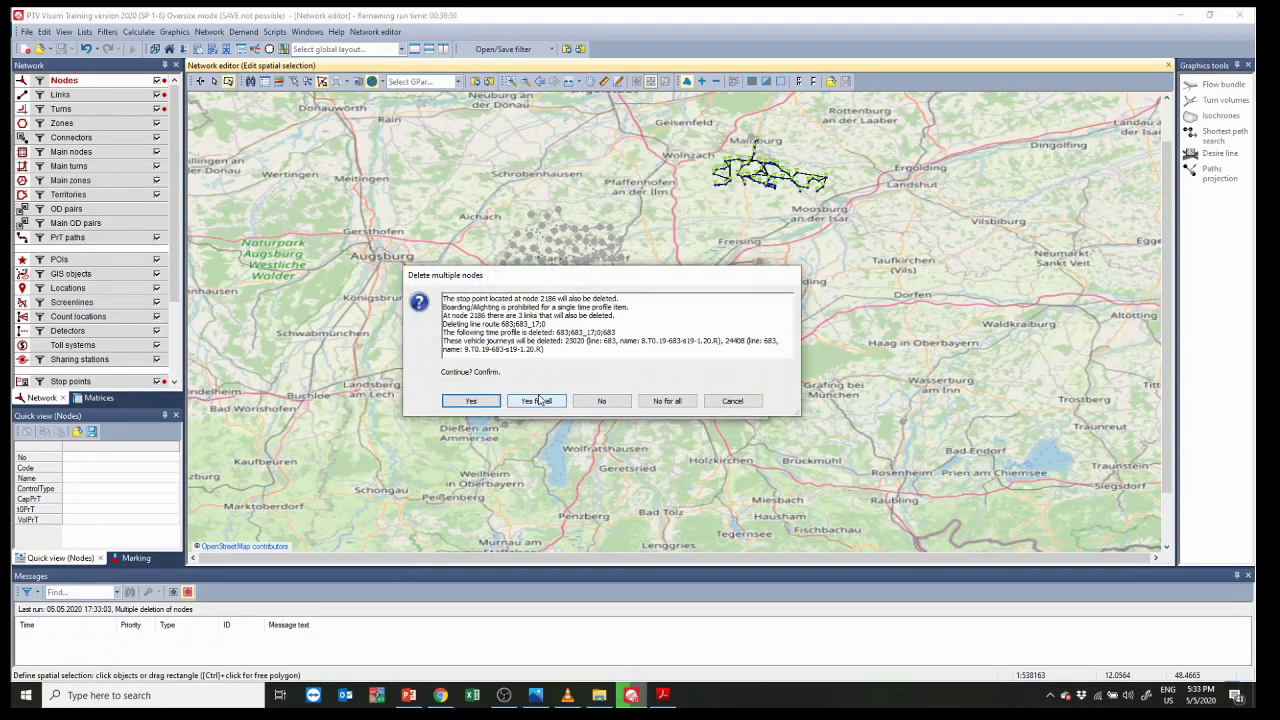
pyautogui.click(536, 401)
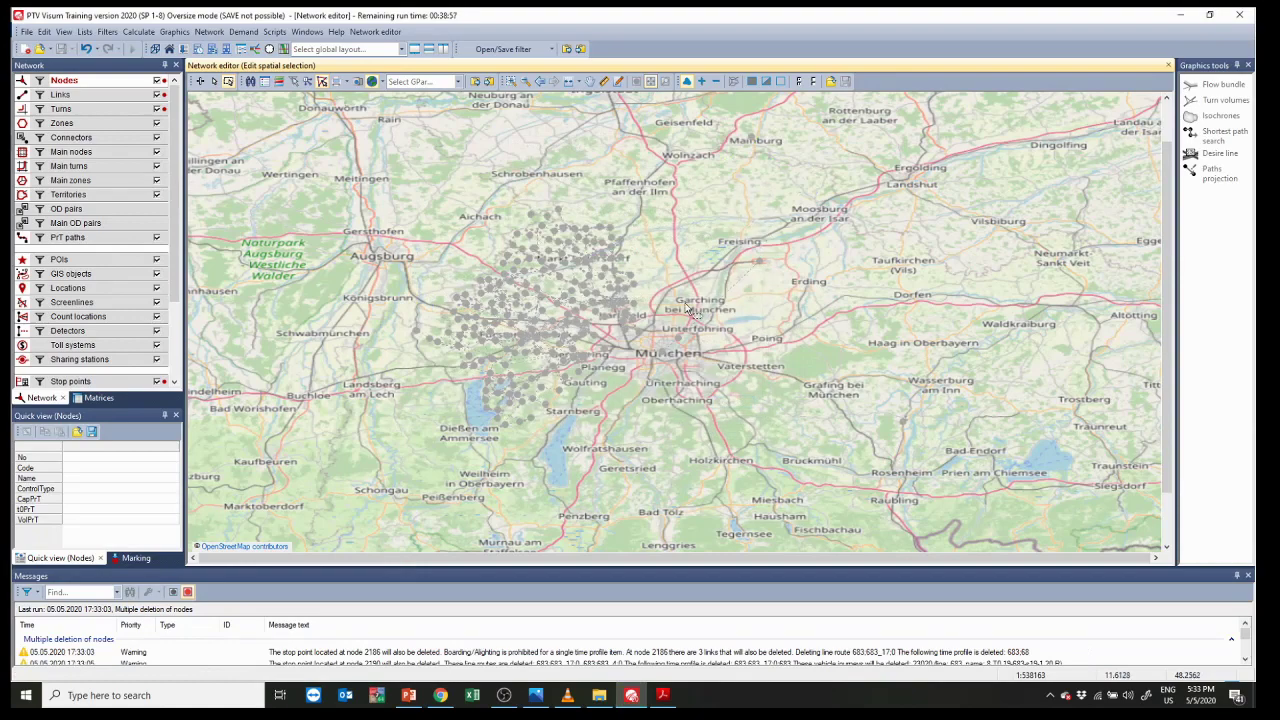
# Step: Select the long link running northeast from München toward Freising and delete it together with its dependent objects
pyautogui.click(122, 96)
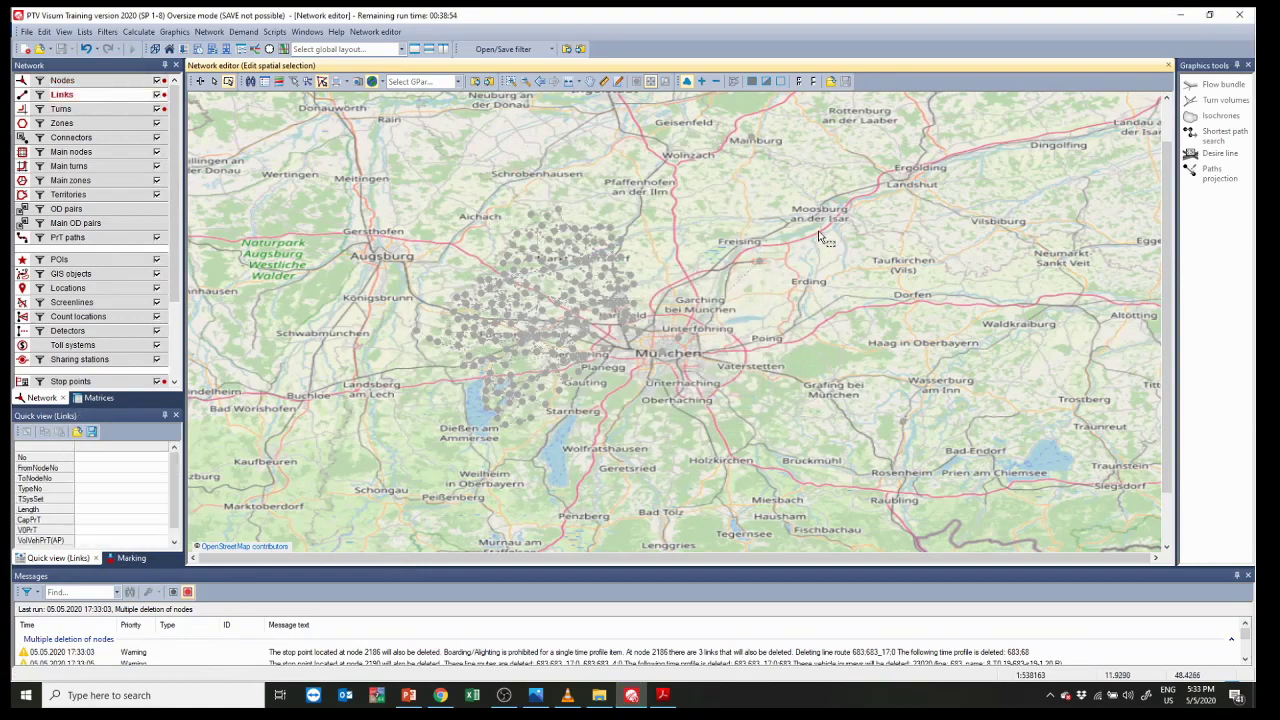
pyautogui.moveTo(782, 122); pyautogui.dragTo(683, 372)
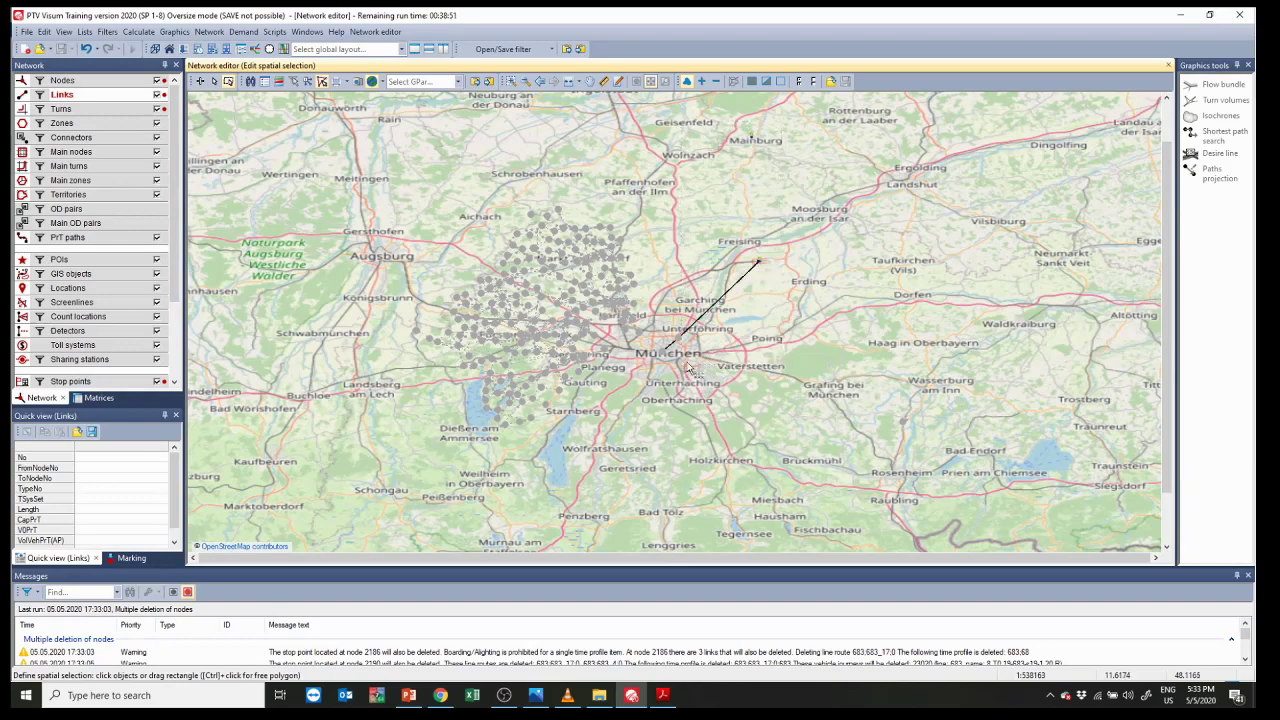
pyautogui.press('Delete')
pyautogui.click(679, 355)
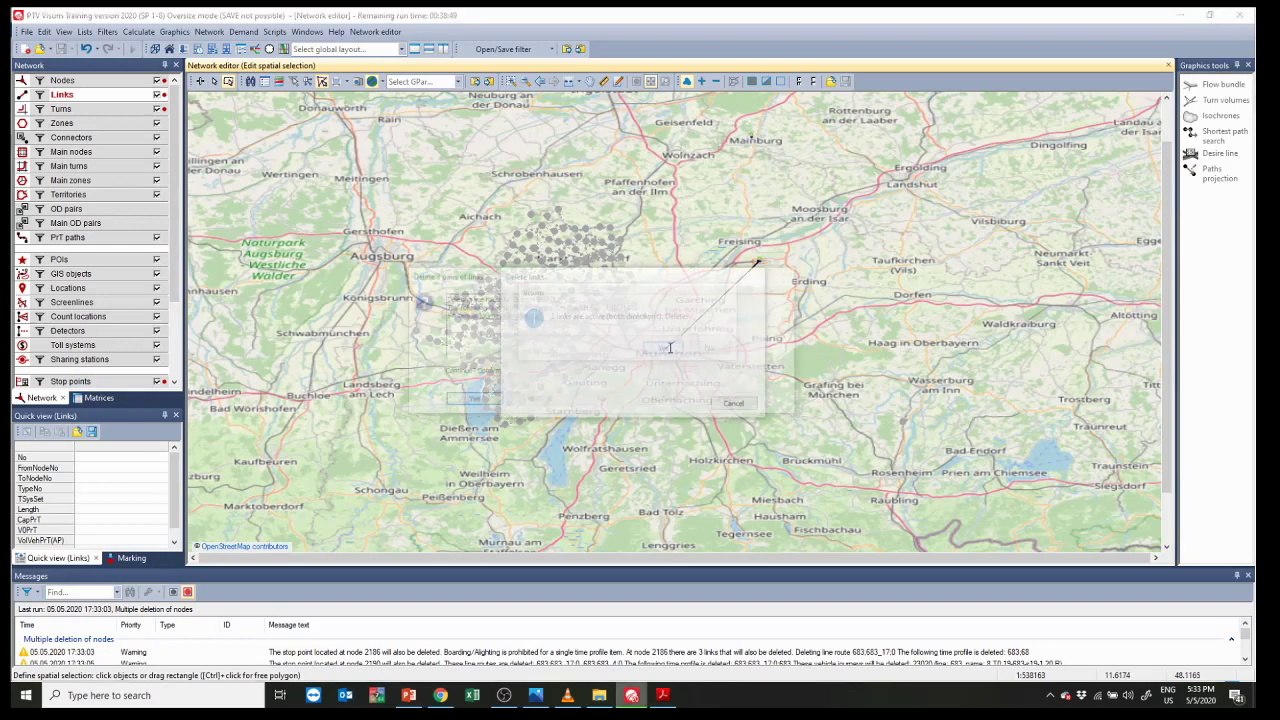
pyautogui.click(531, 401)
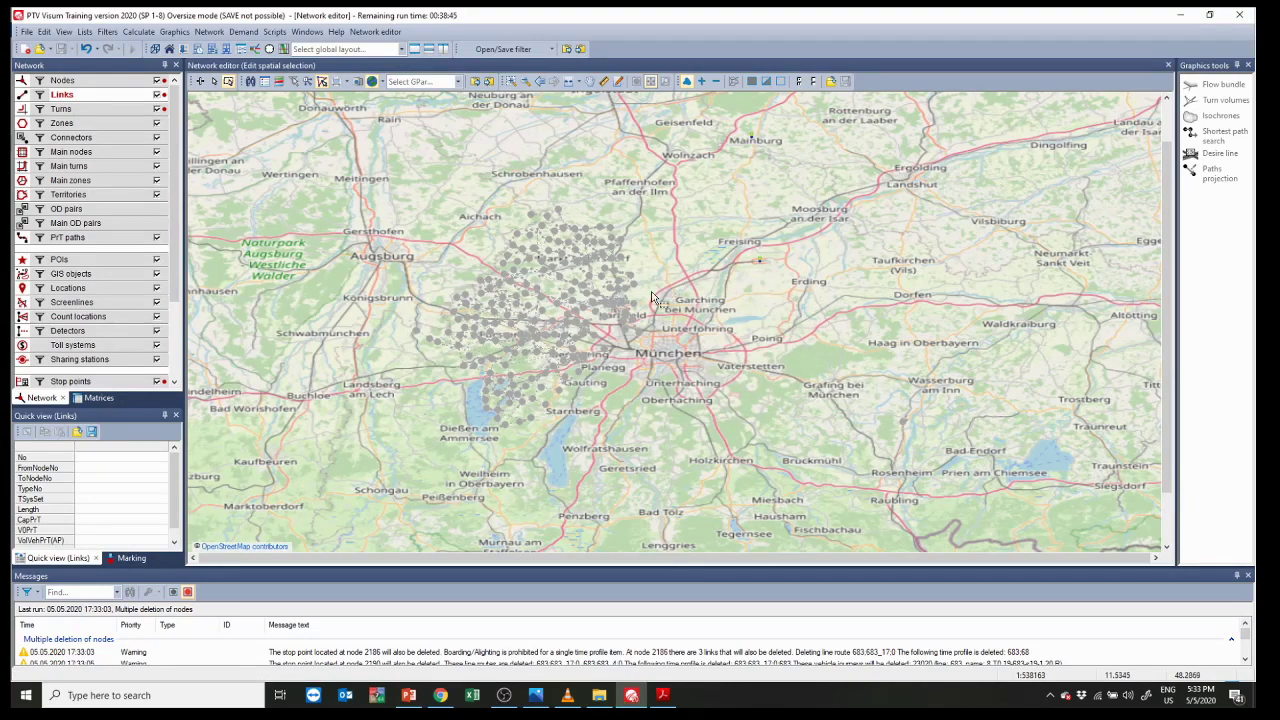
# Step: Select the network west of München with a free polygon, leaving out the cluster nearest the city, and delete its links
pyautogui.moveTo(649, 293); pyautogui.dragTo(613, 158)
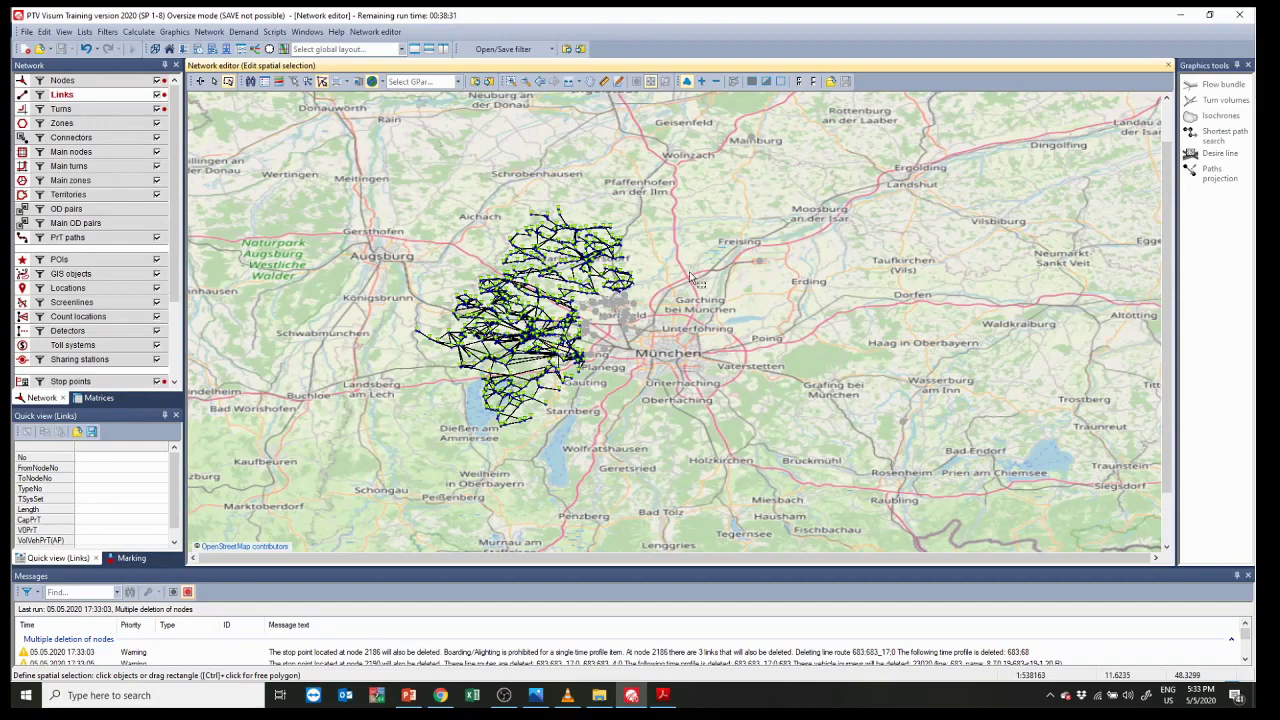
pyautogui.click(677, 347)
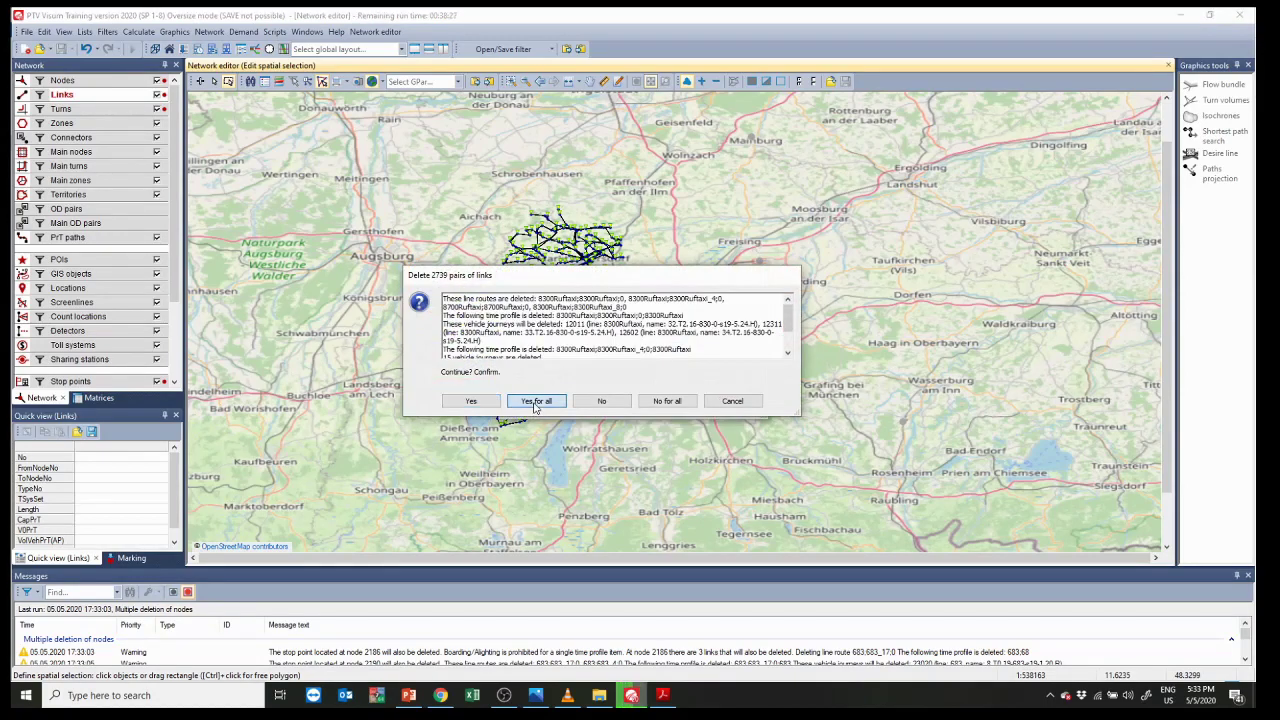
pyautogui.click(533, 402)
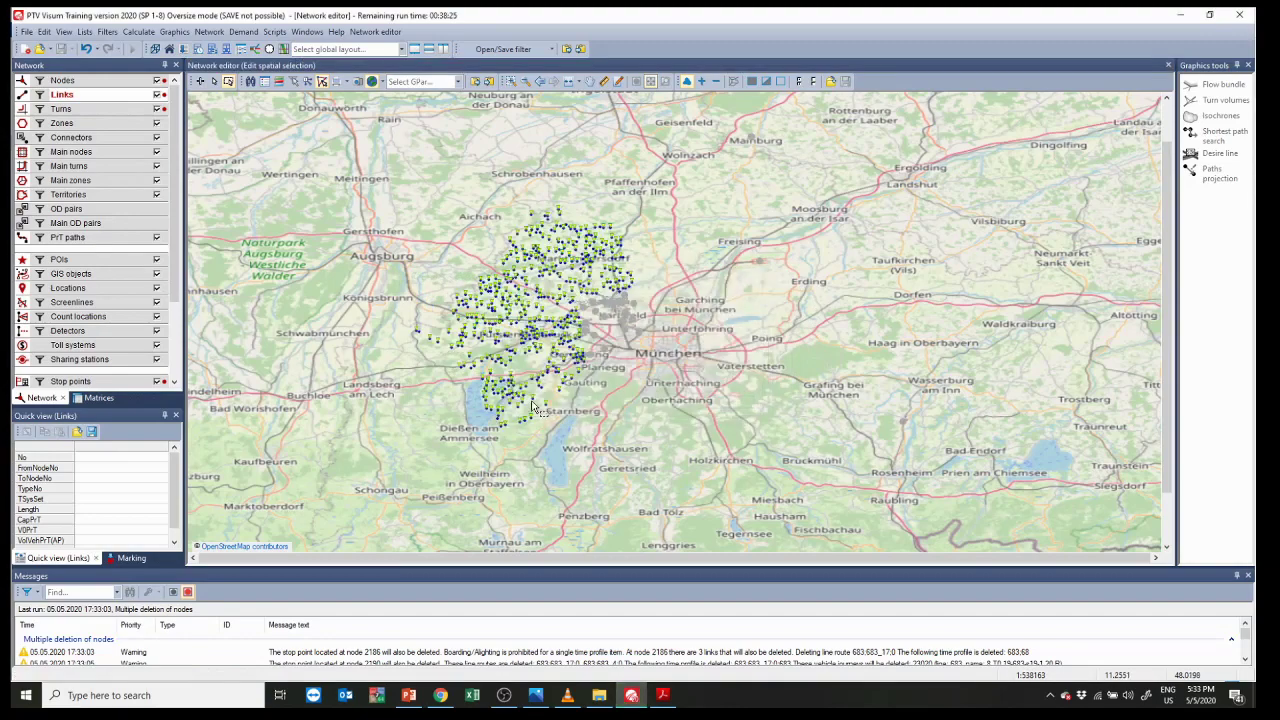
# Step: Delete the selected nodes west of München together with their stop points, accepting all prompts
pyautogui.click(108, 82)
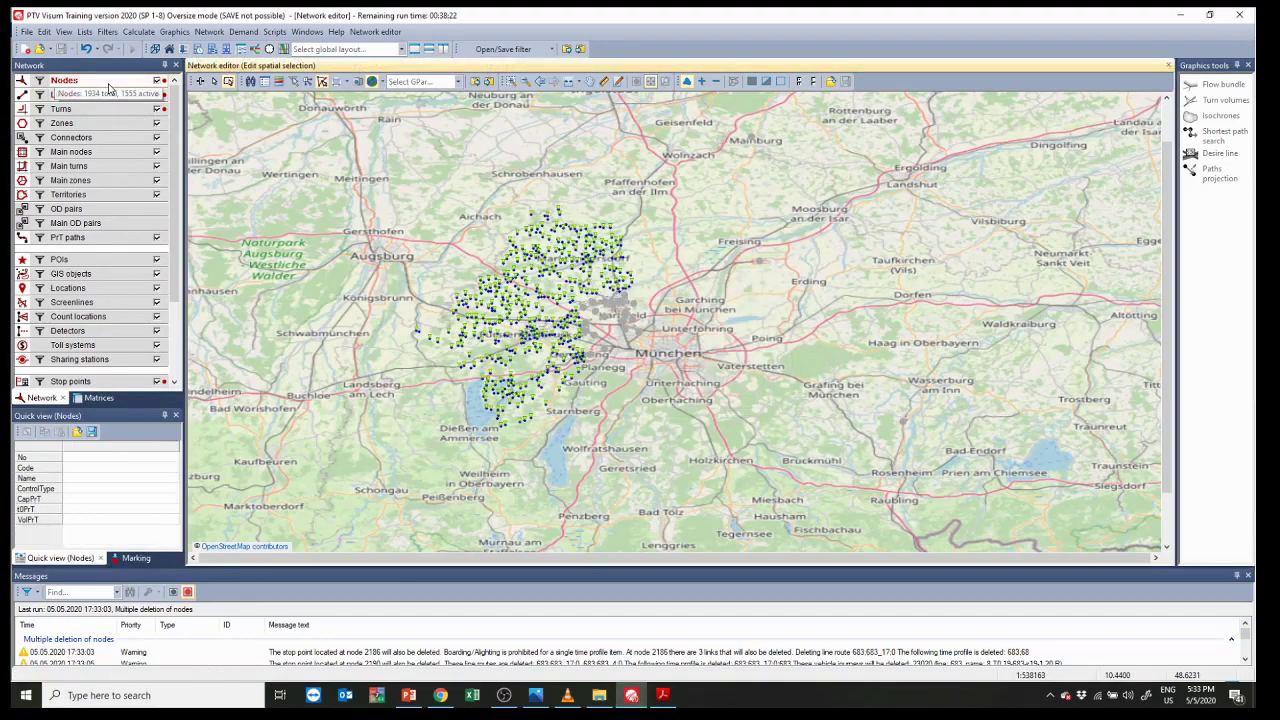
pyautogui.press('Delete')
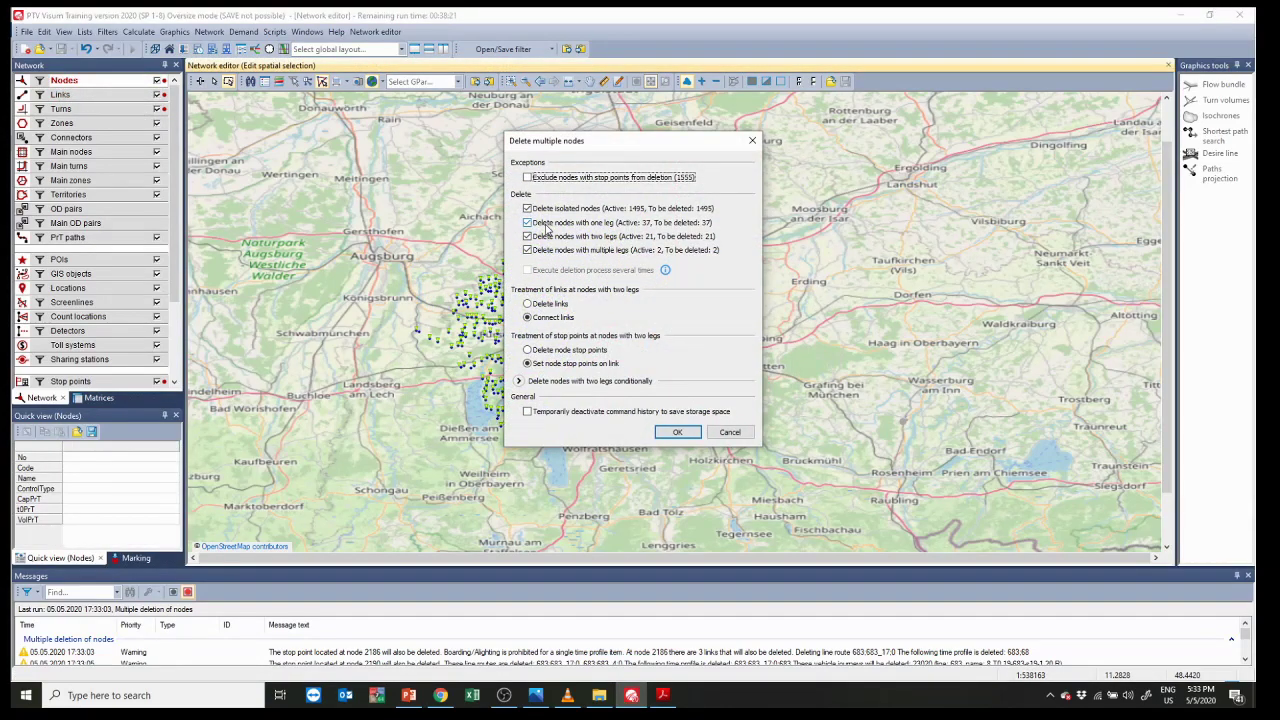
pyautogui.click(686, 431)
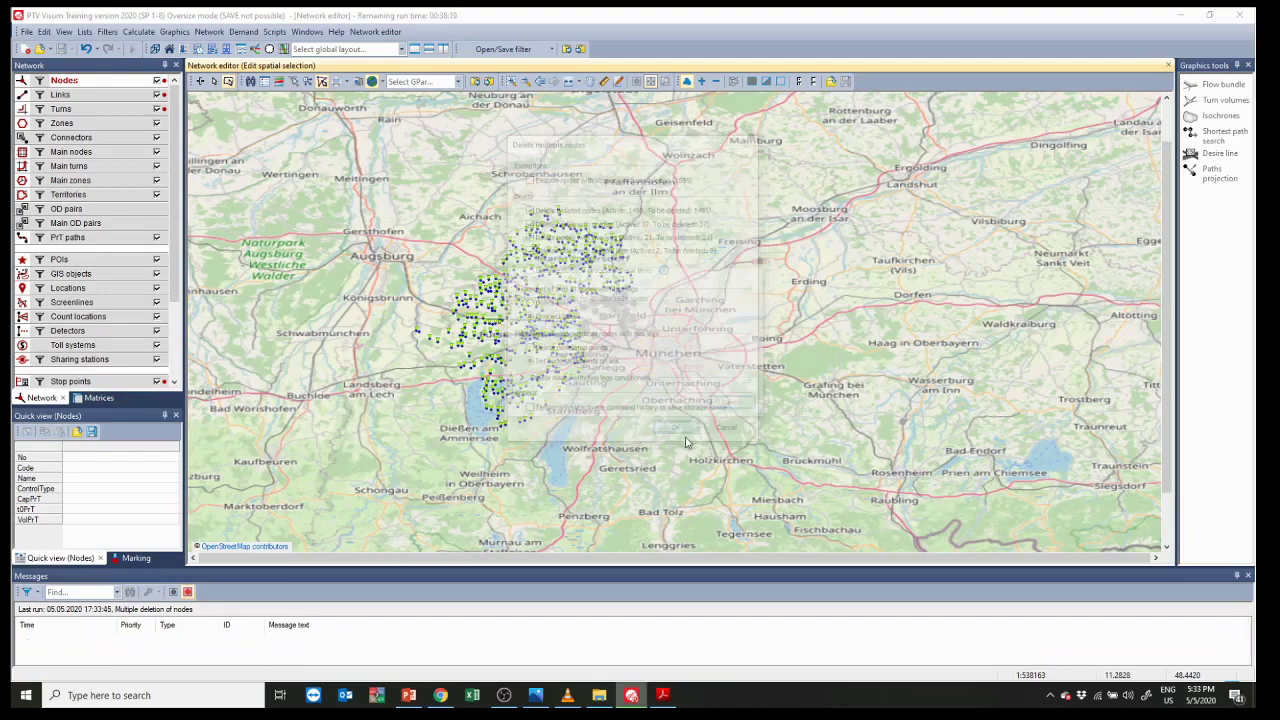
pyautogui.click(531, 404)
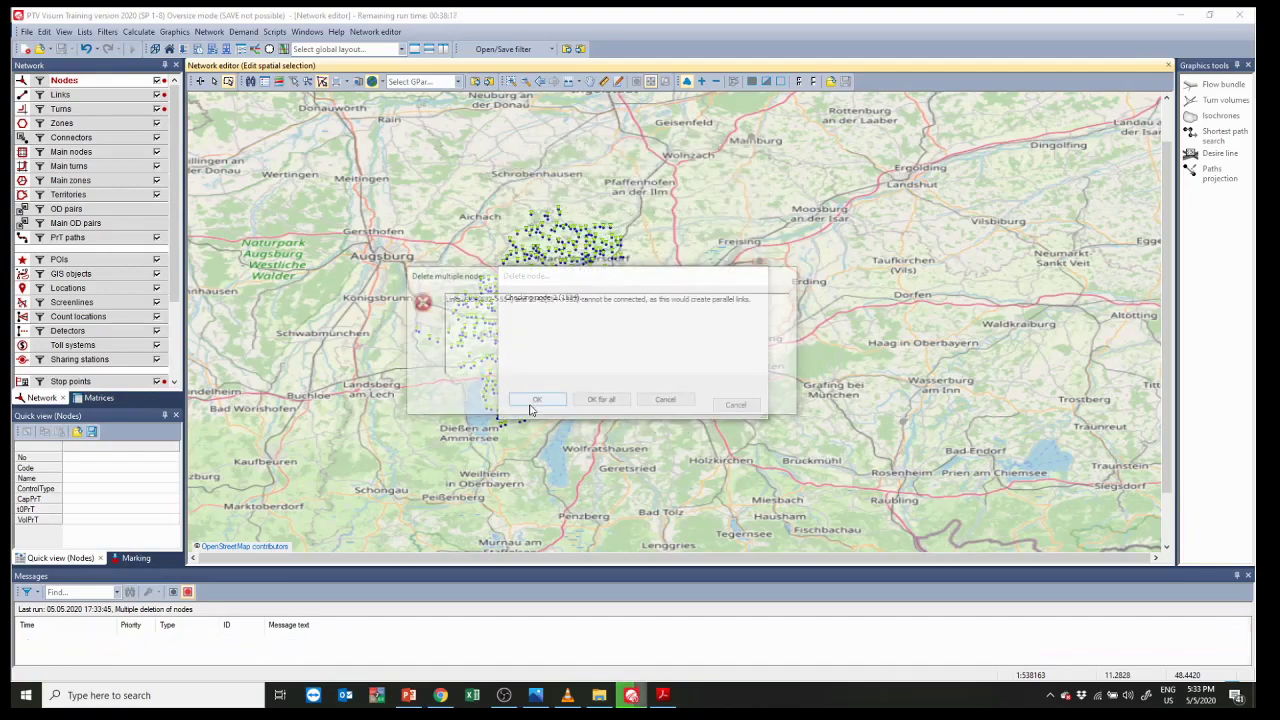
pyautogui.click(605, 402)
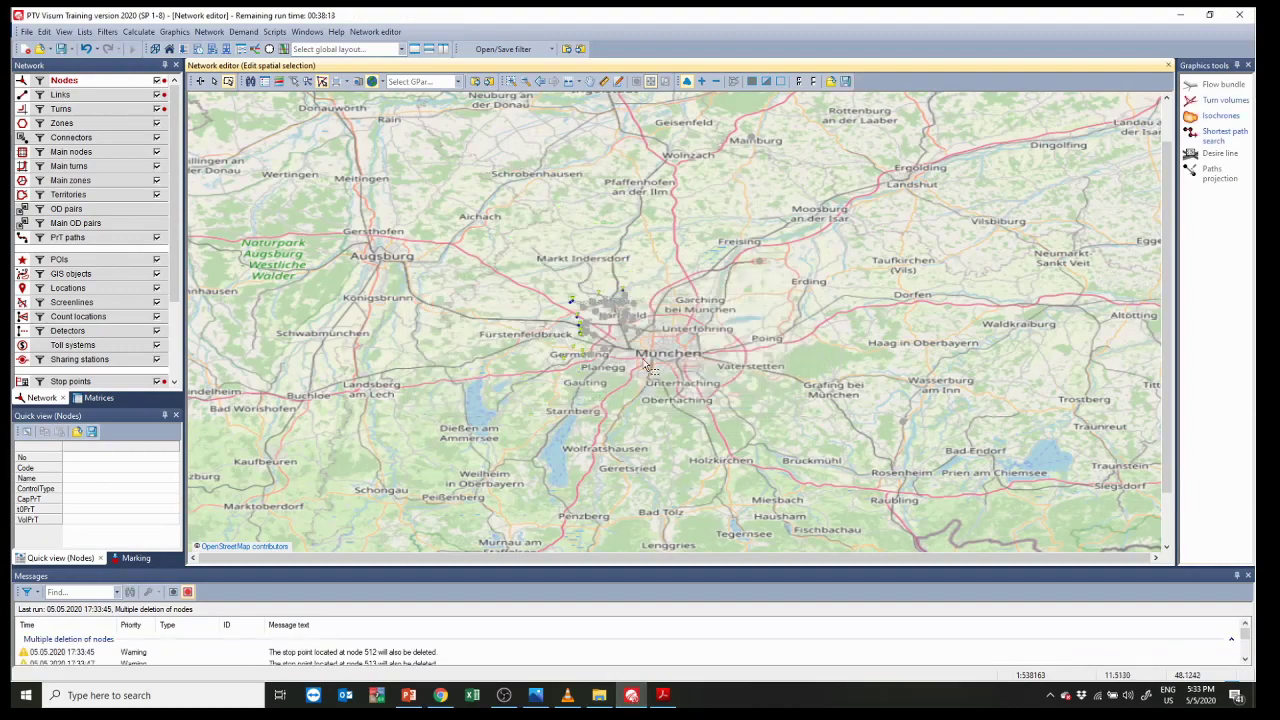
pyautogui.click(33, 31)
pyautogui.moveTo(140, 151)
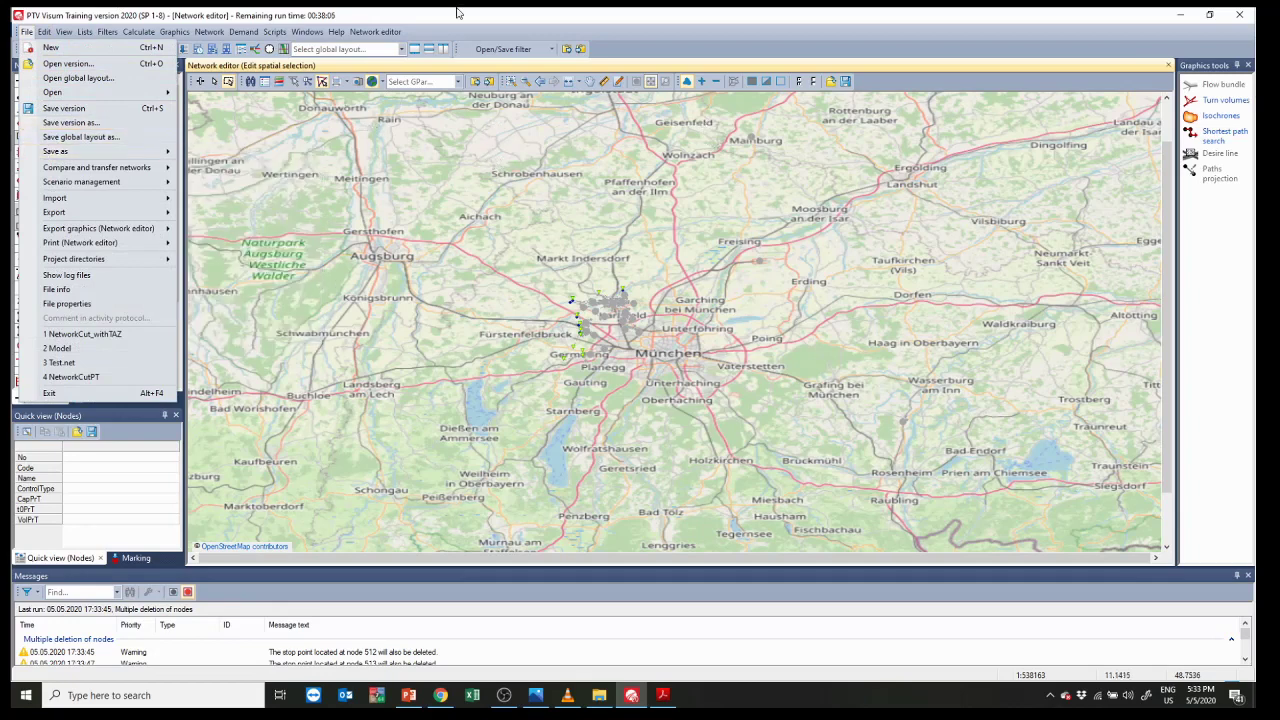
pyautogui.press('Escape')
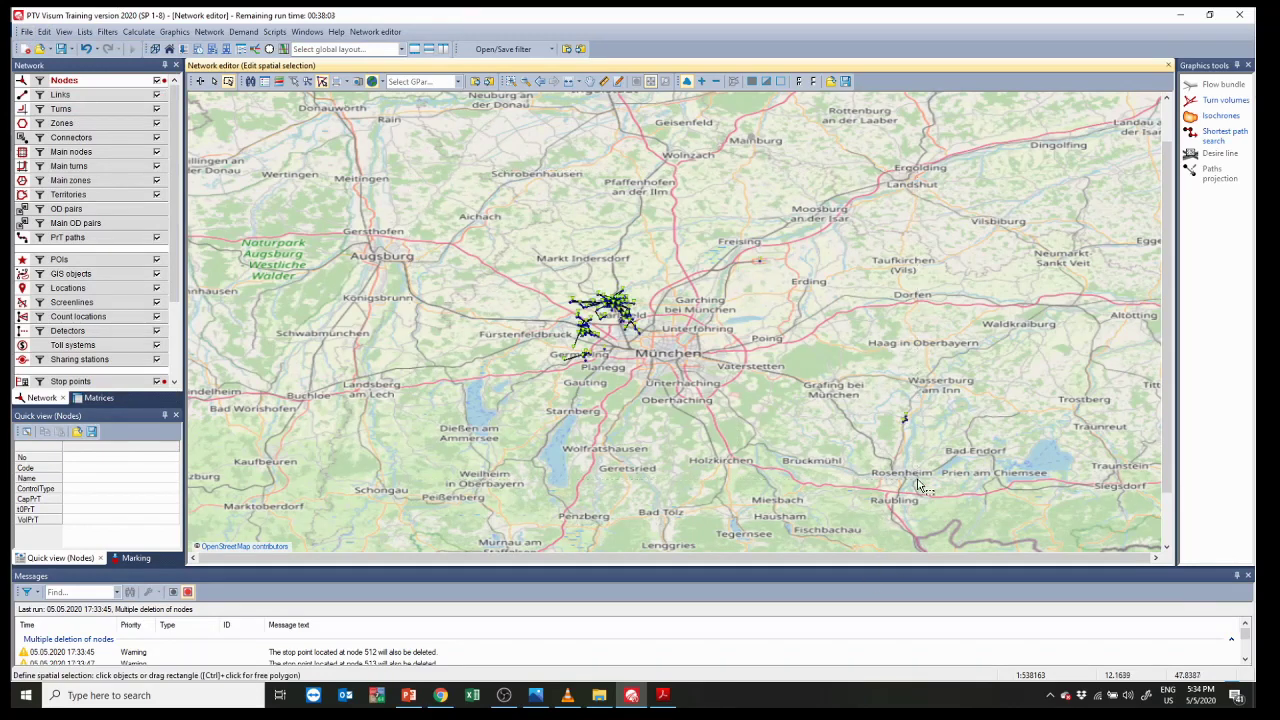
# Step: Hide the background map, select the isolated outlying nodes east of the main cluster with a rectangle, and delete them including their stop points
pyautogui.click(372, 81)
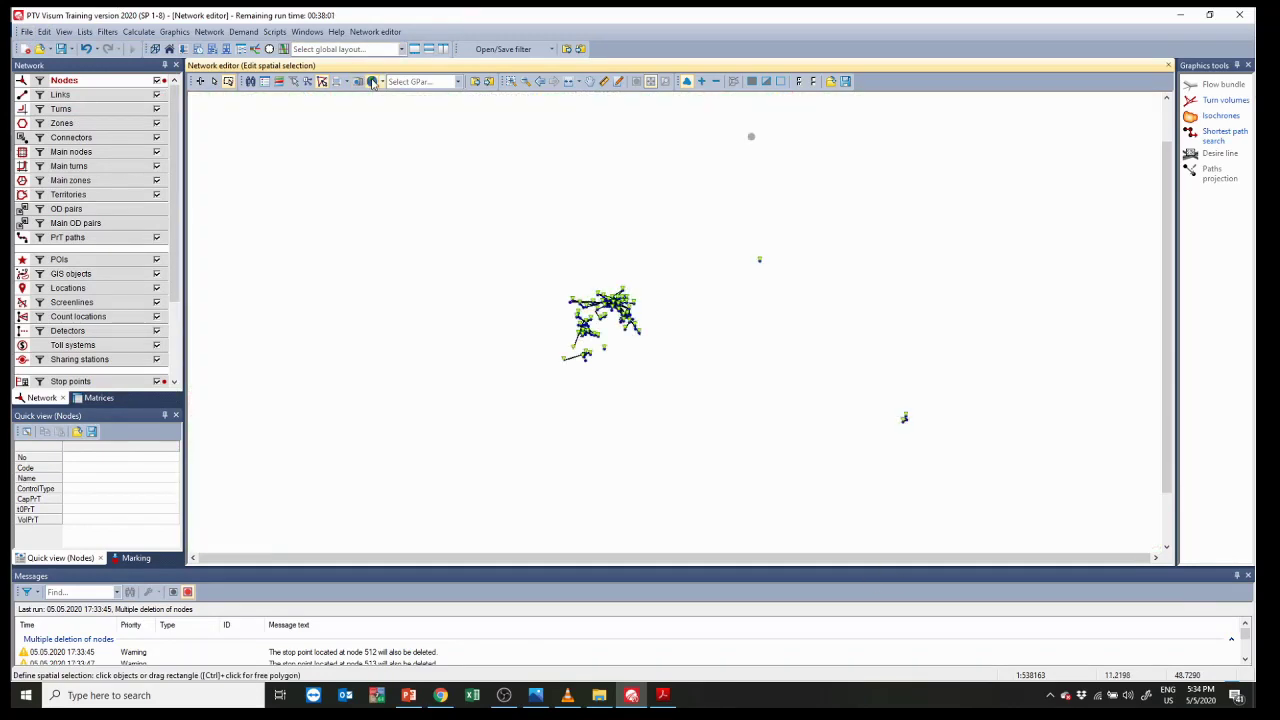
pyautogui.scroll(-1, 877, 377)
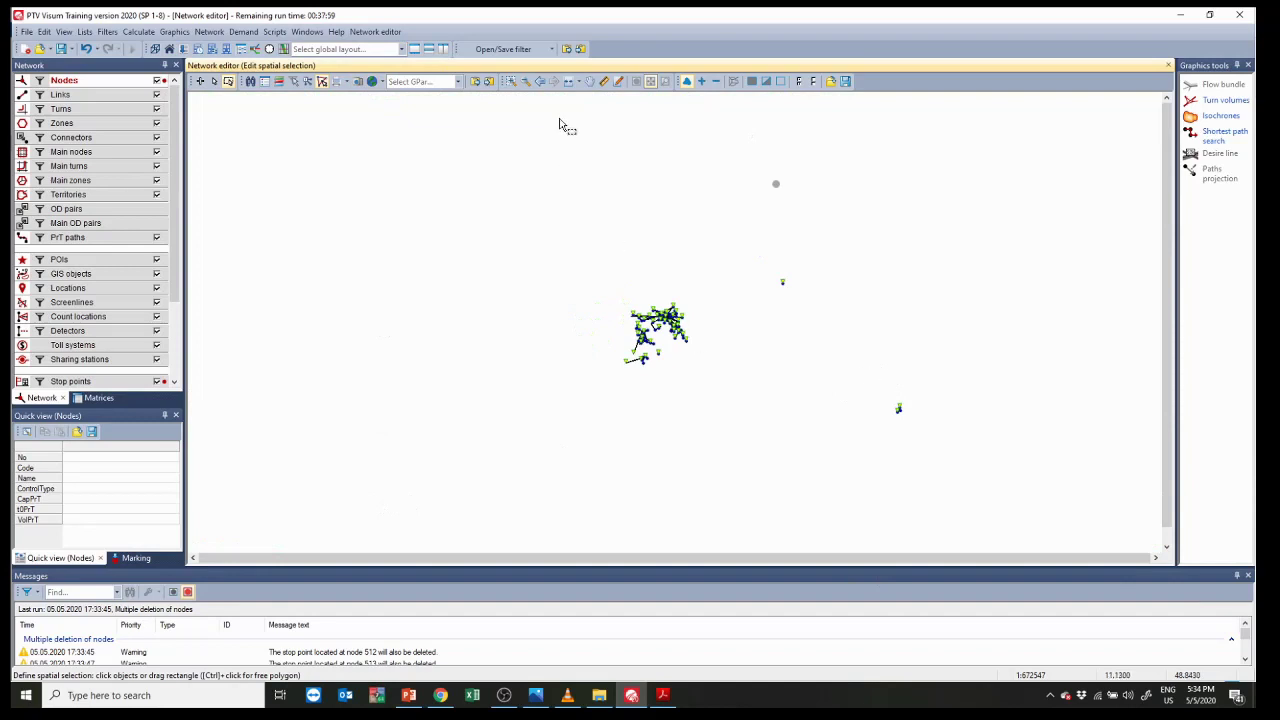
pyautogui.moveTo(465, 117); pyautogui.dragTo(850, 428)
pyautogui.moveTo(771, 165); pyautogui.dragTo(957, 449)
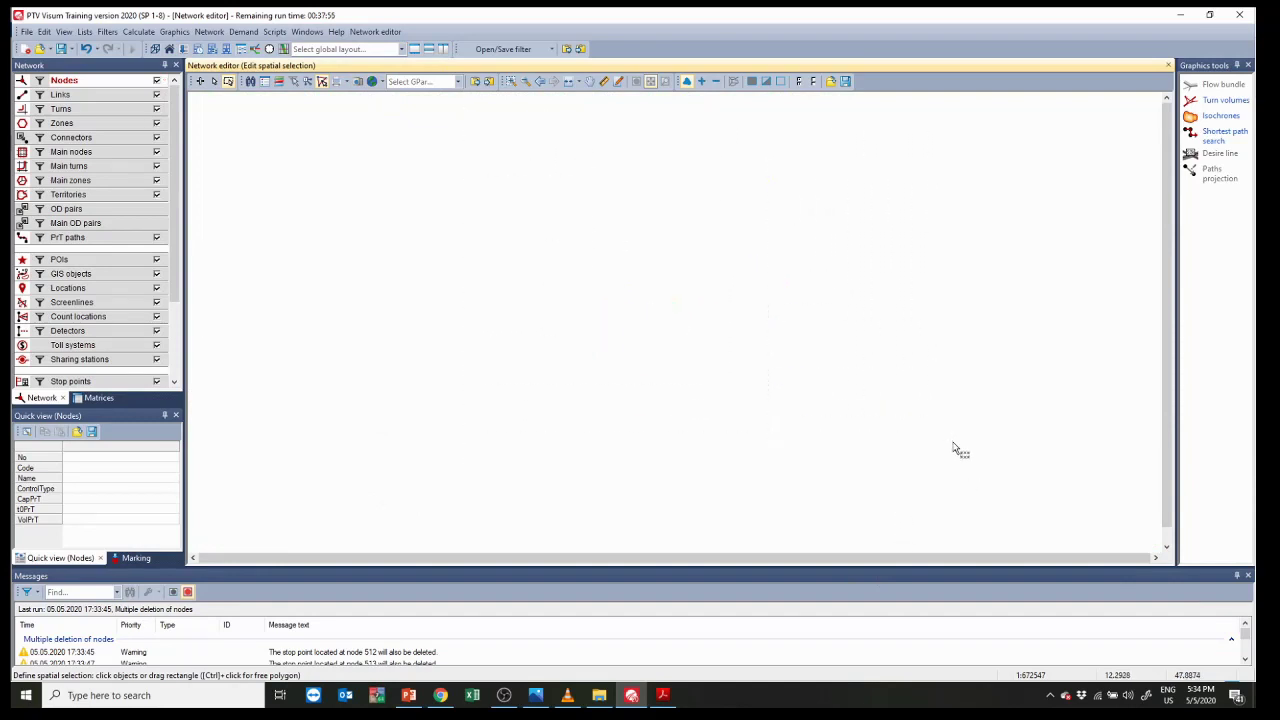
pyautogui.press('Delete')
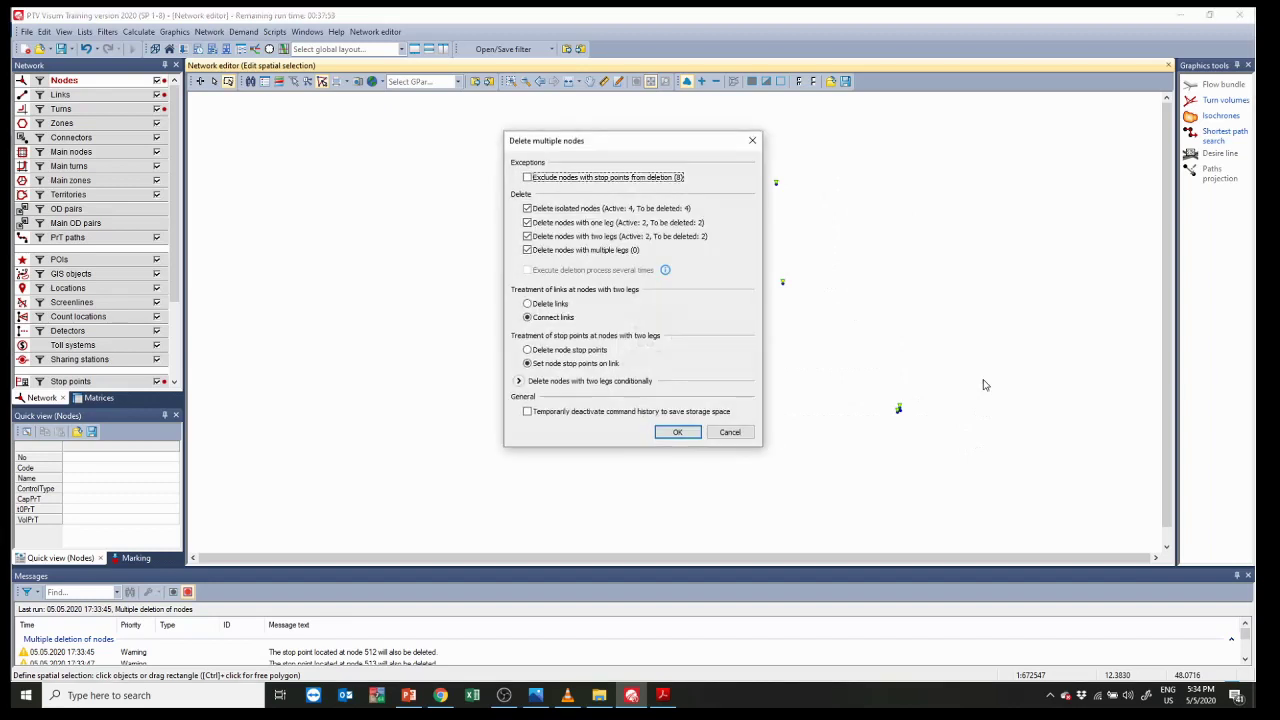
pyautogui.press('Return')
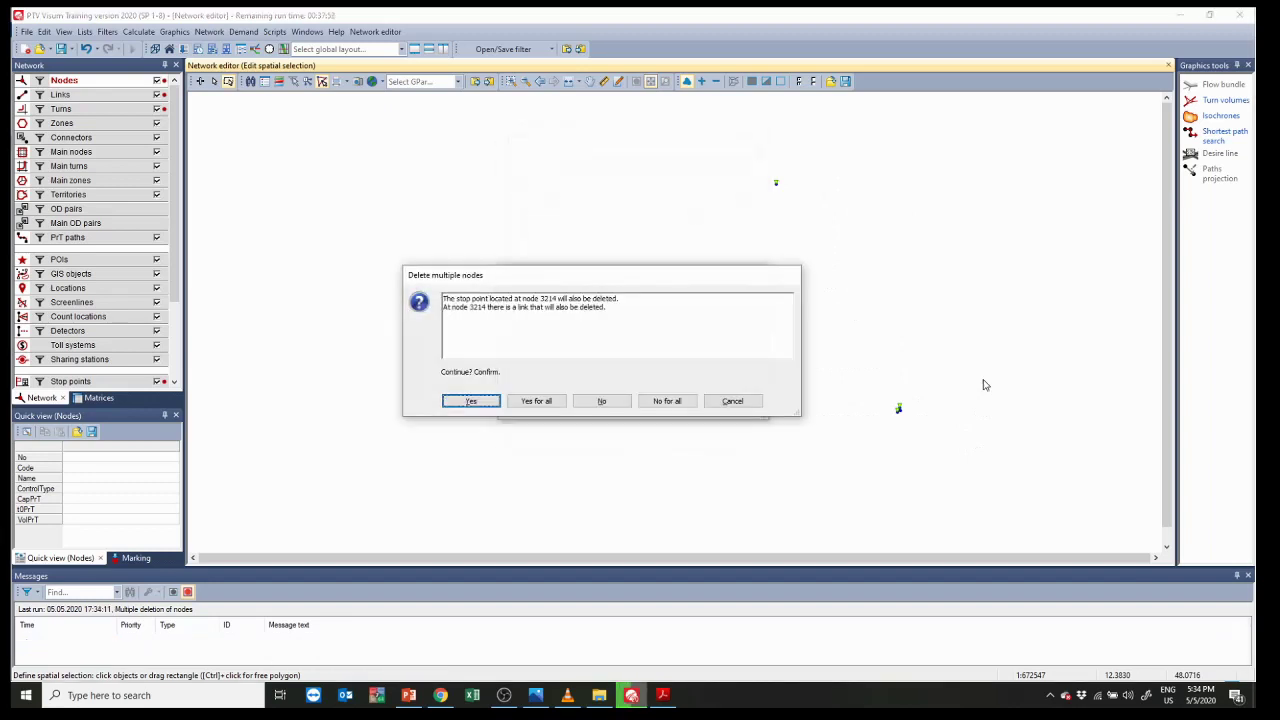
pyautogui.click(540, 401)
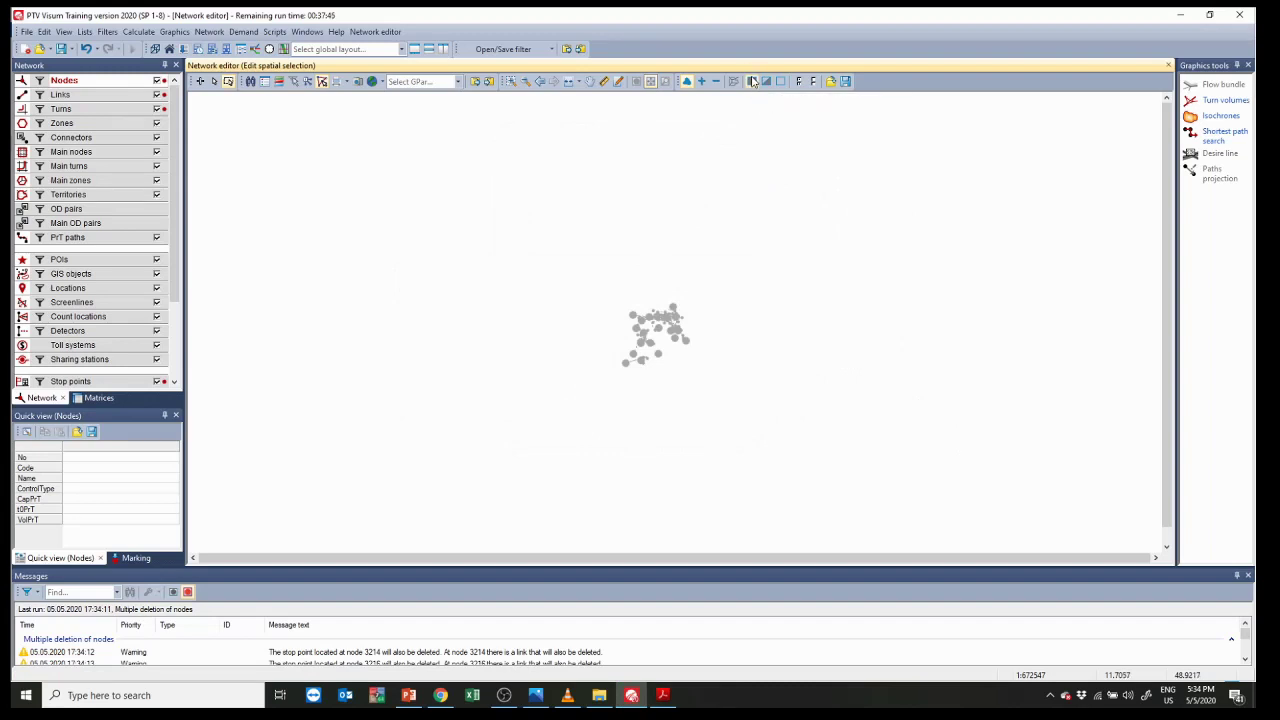
# Step: Set all remaining network objects active again and show the background map behind the cluster northwest of München
pyautogui.click(753, 83)
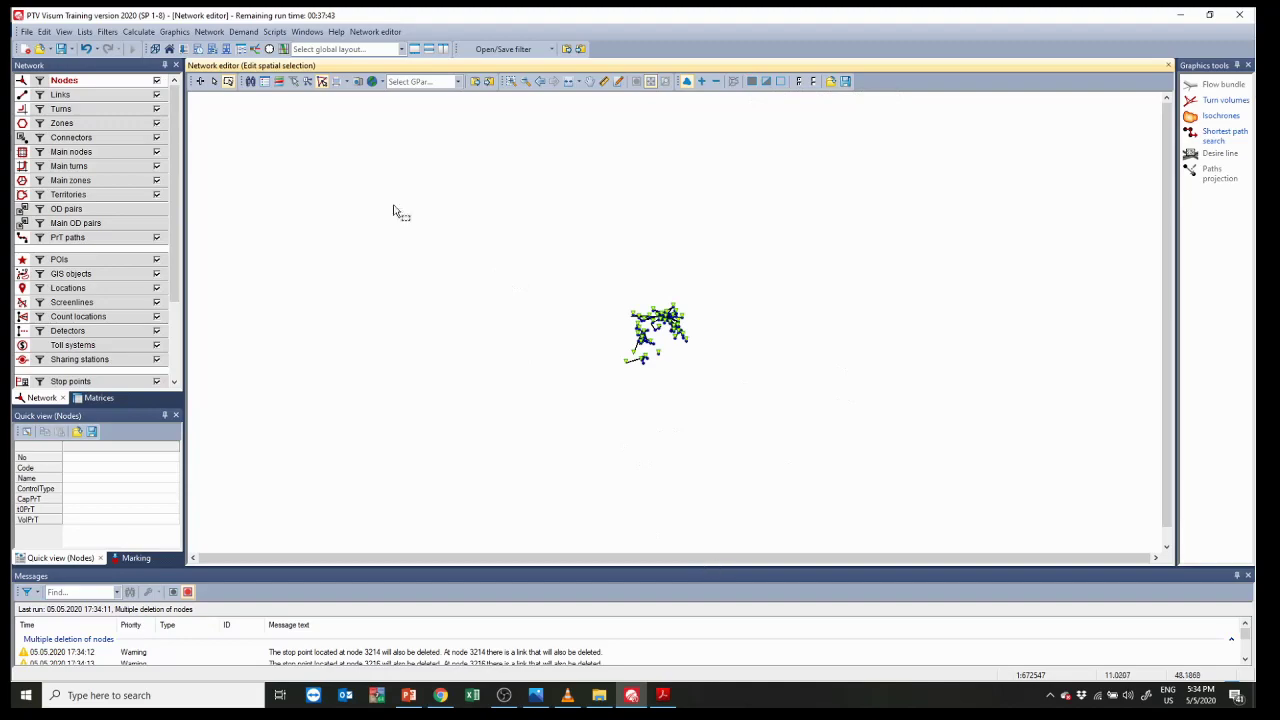
pyautogui.click(371, 81)
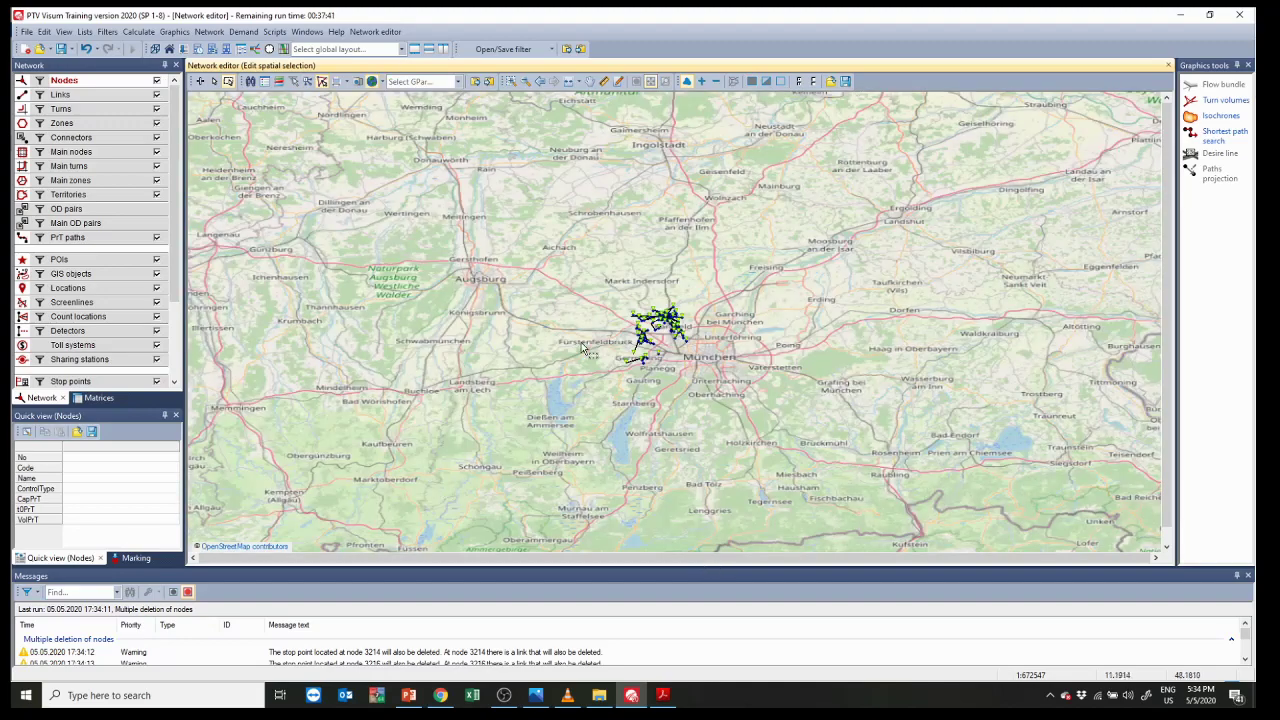
pyautogui.scroll(5, 587, 350)
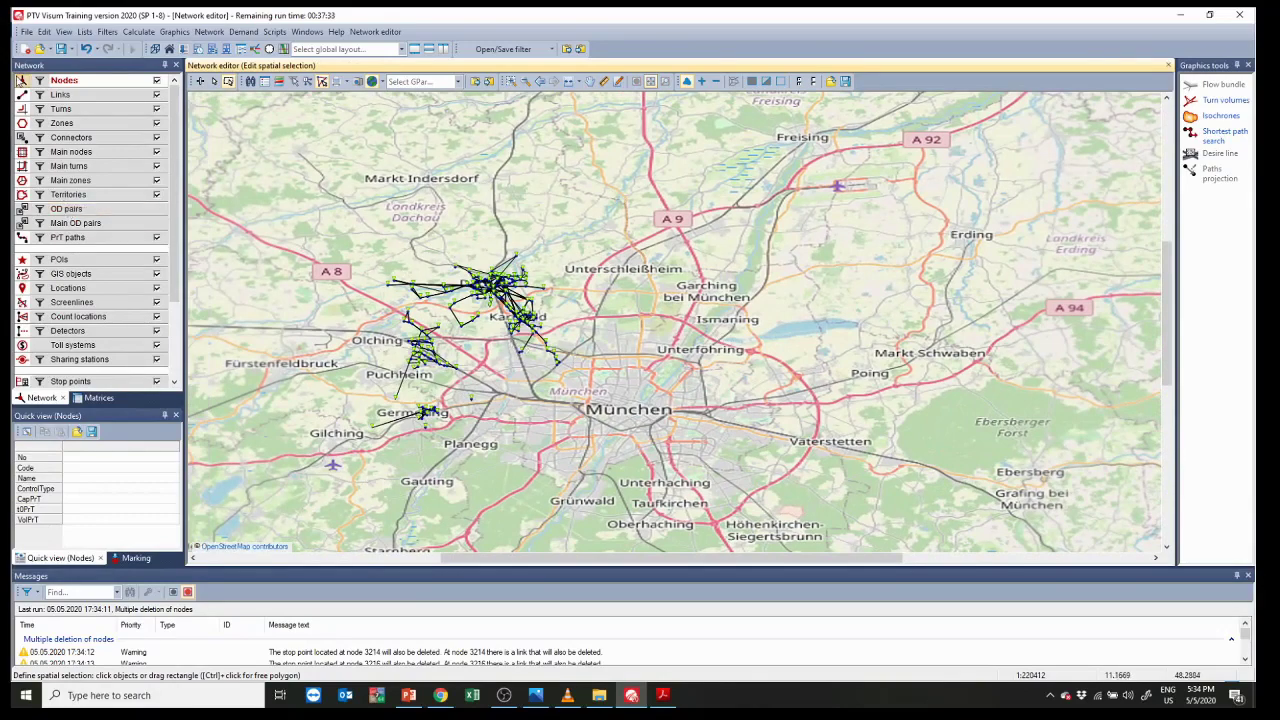
pyautogui.click(26, 34)
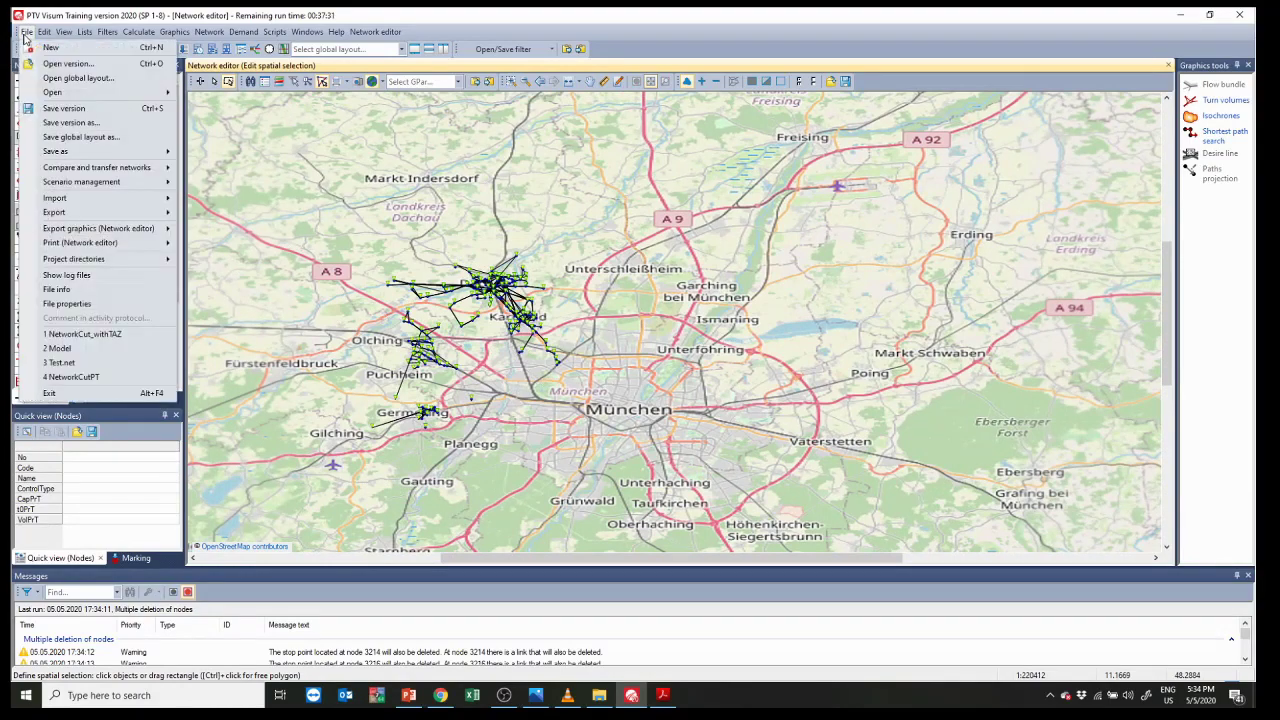
pyautogui.click(45, 123)
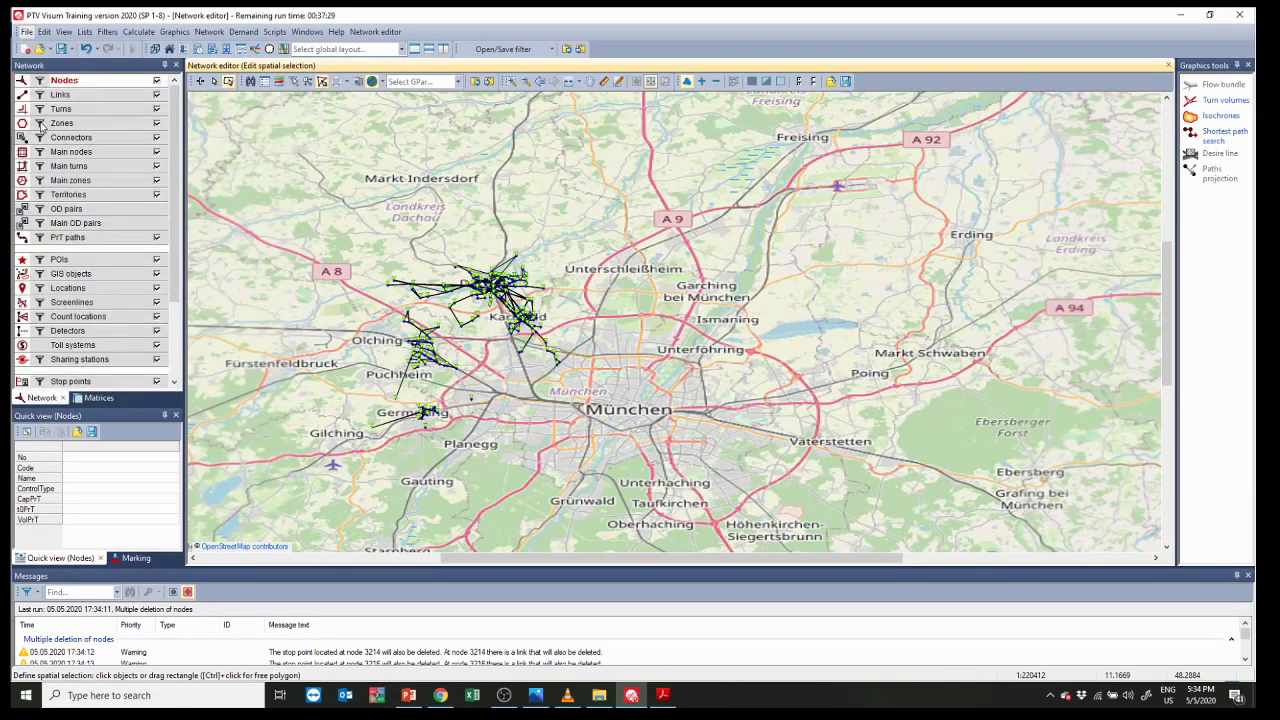
pyautogui.click(860, 483)
# Step: Save the reduced network as the network file PT_network in the Class3 folder, with all tables included
pyautogui.click(27, 31)
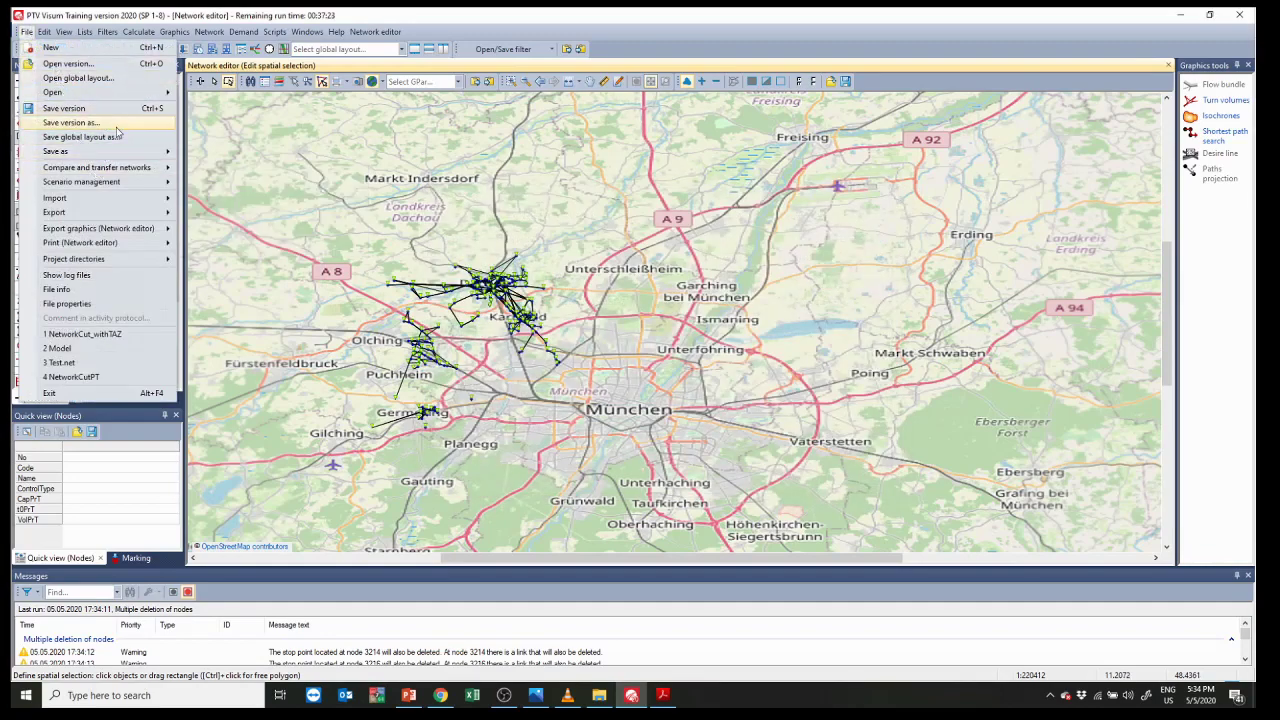
pyautogui.moveTo(126, 151)
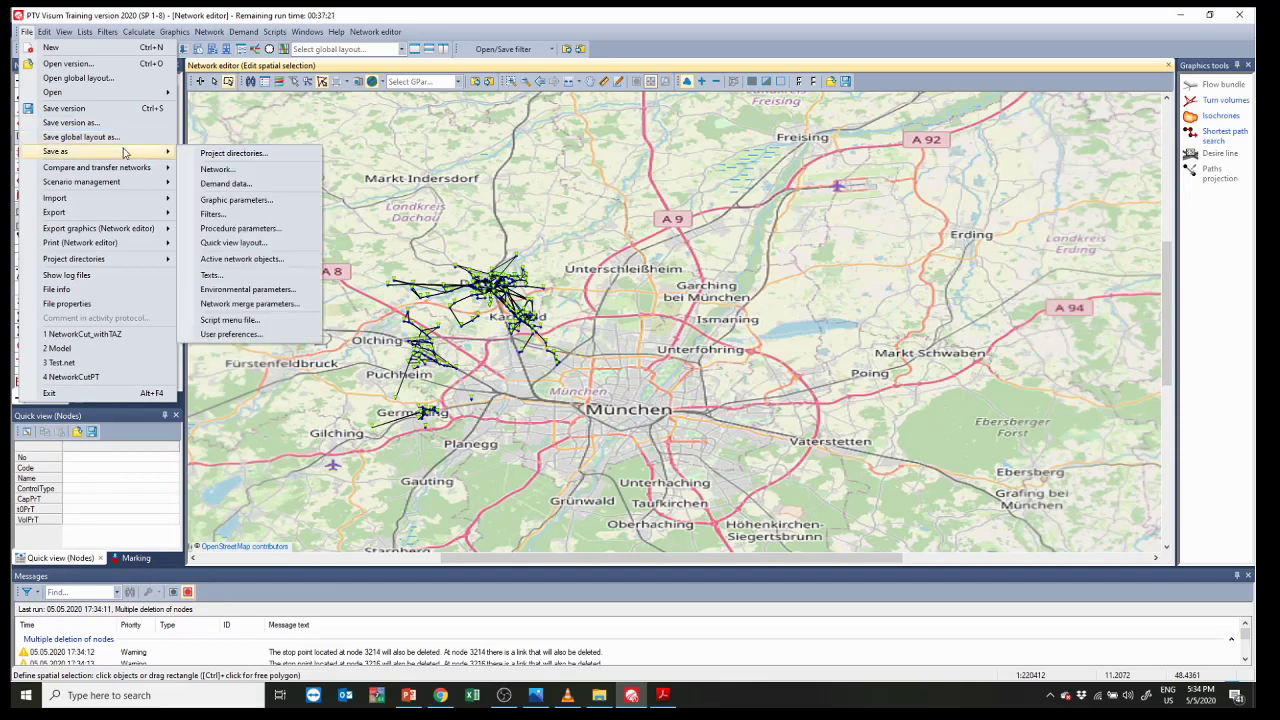
pyautogui.click(250, 172)
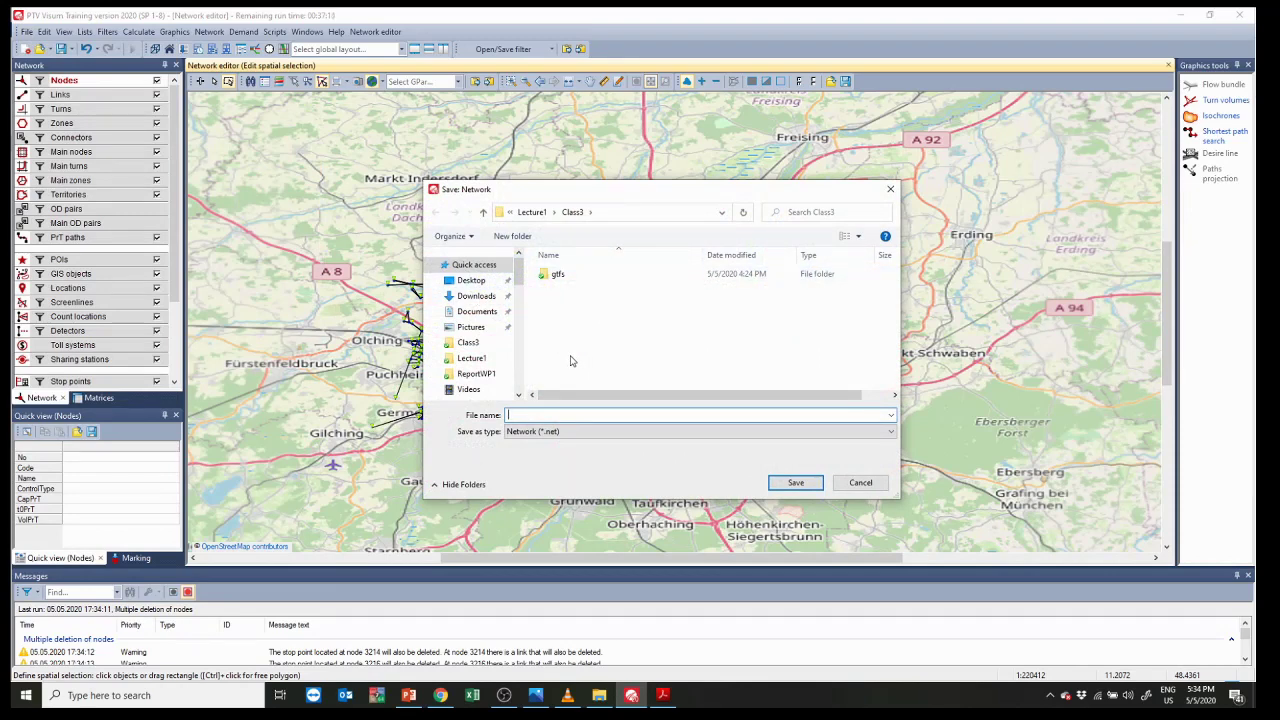
pyautogui.write('PT_network')
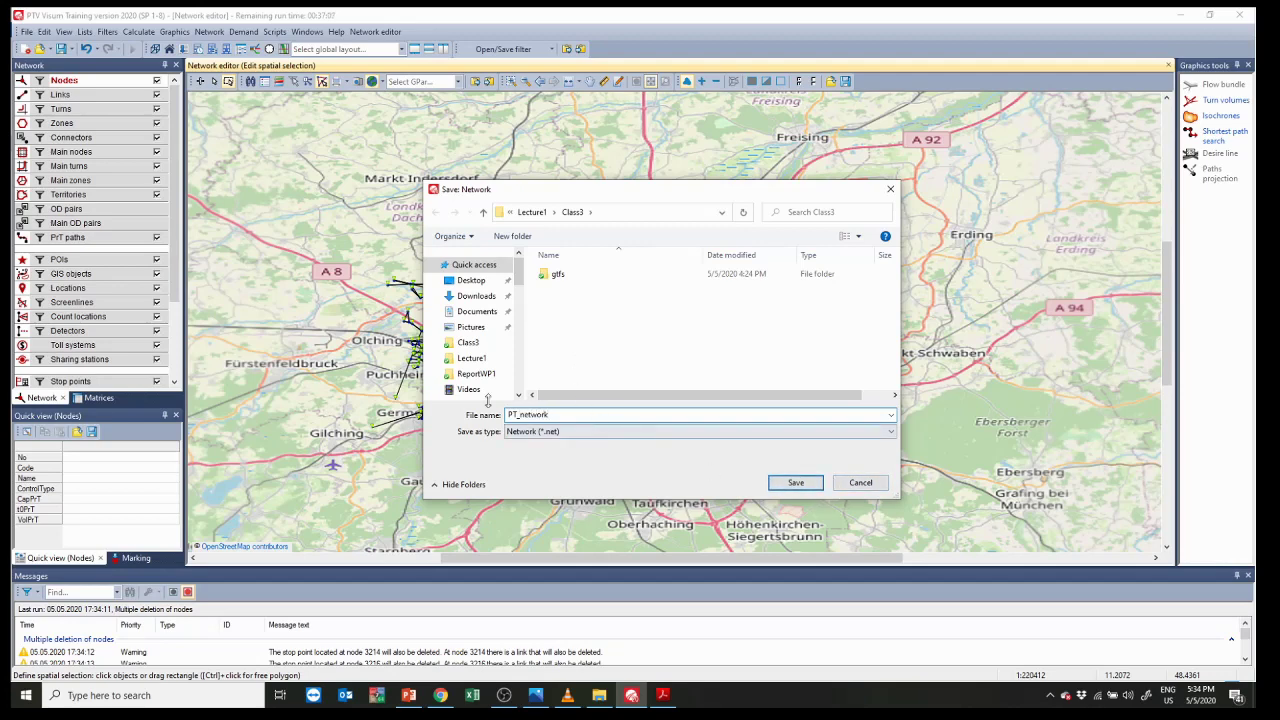
pyautogui.click(814, 482)
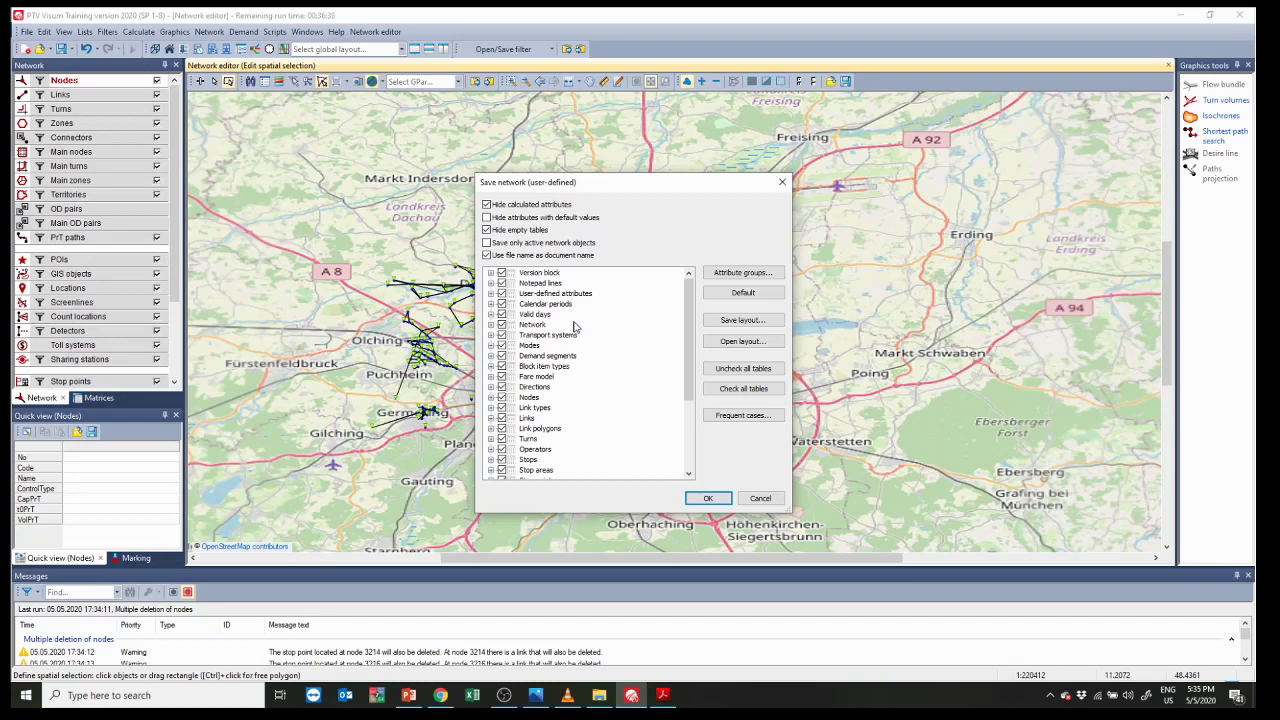
pyautogui.scroll(-4, 575, 326)
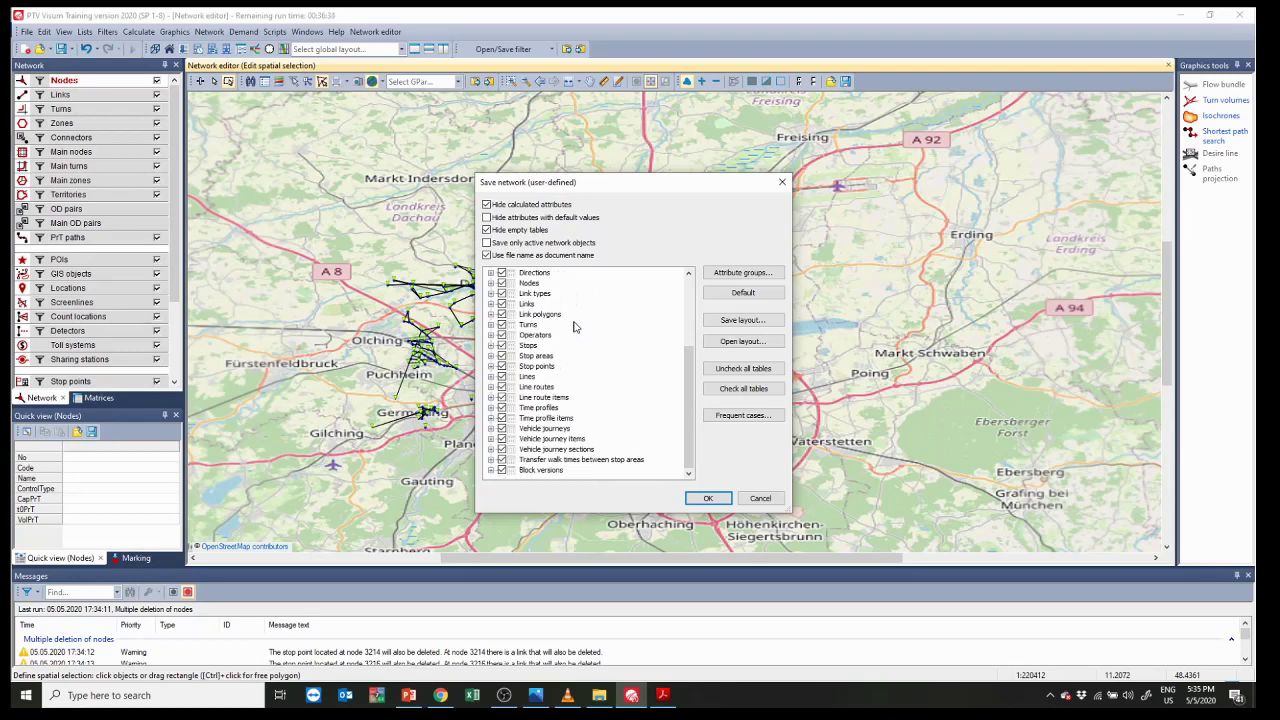
pyautogui.scroll(4, 595, 420)
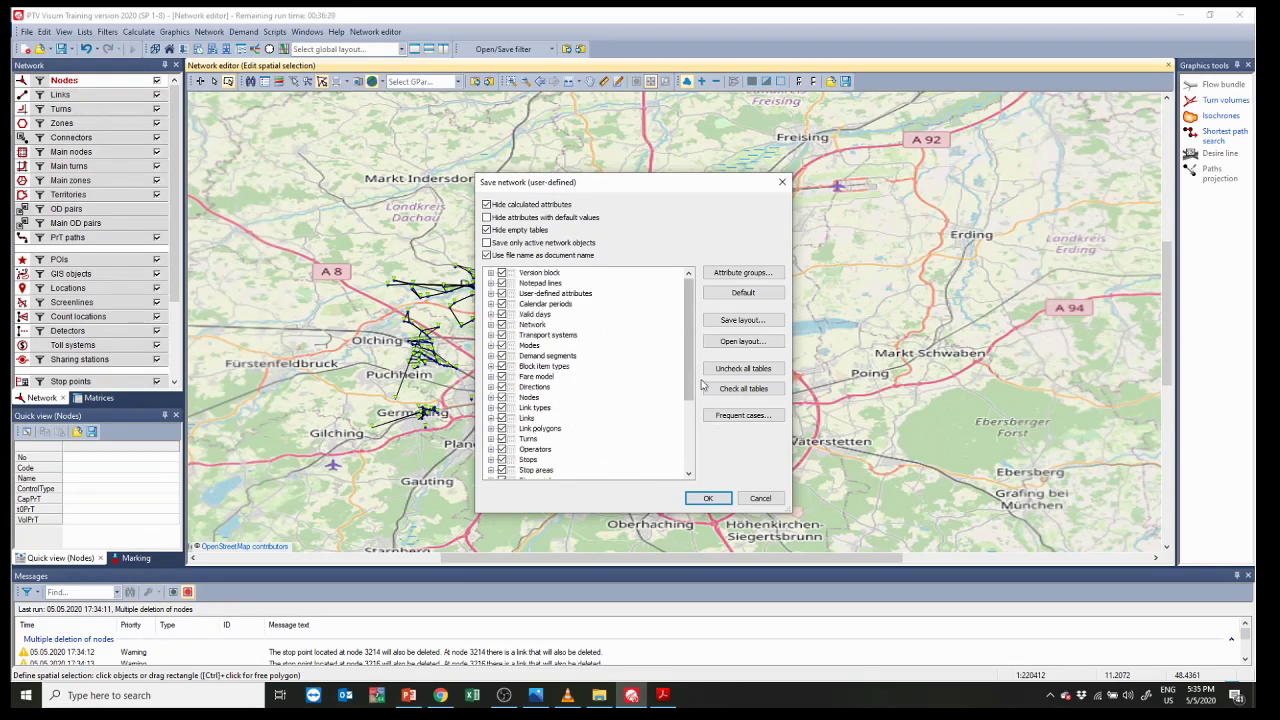
pyautogui.click(707, 499)
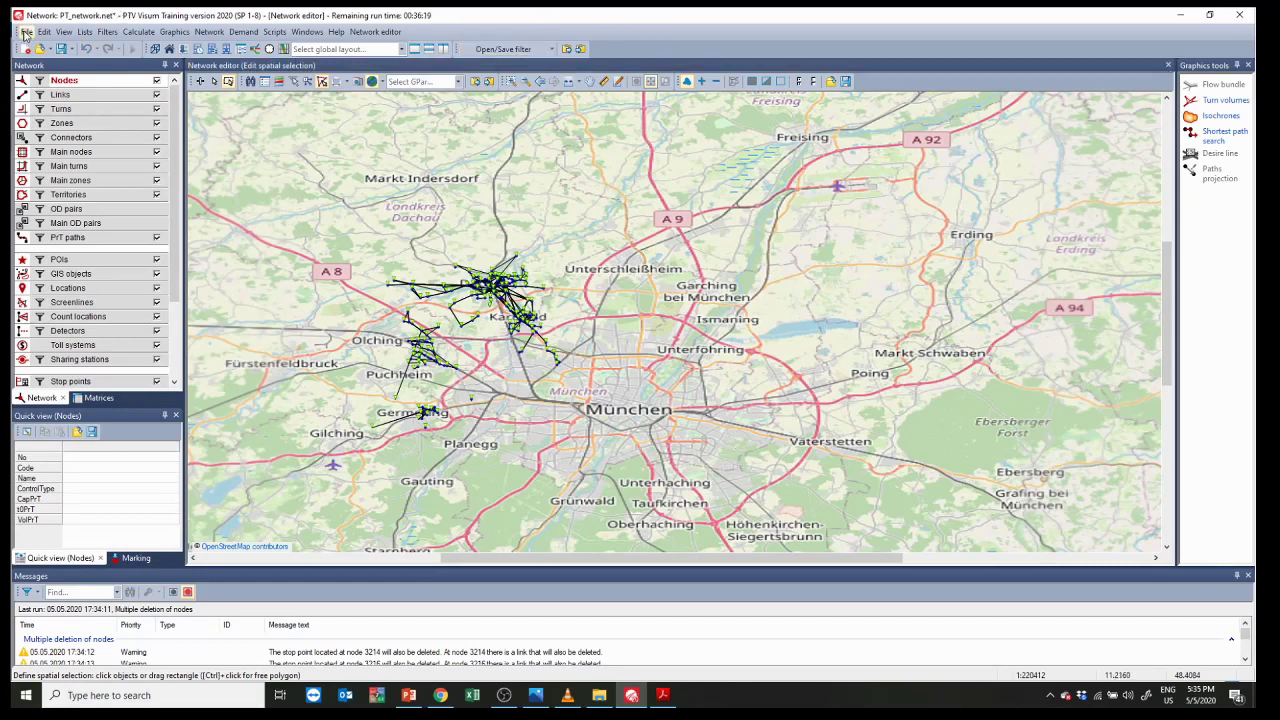
# Step: Close the current session without saving changes and open the version file NetworkCut_withTAZ from the Class3 folder
pyautogui.click(1240, 14)
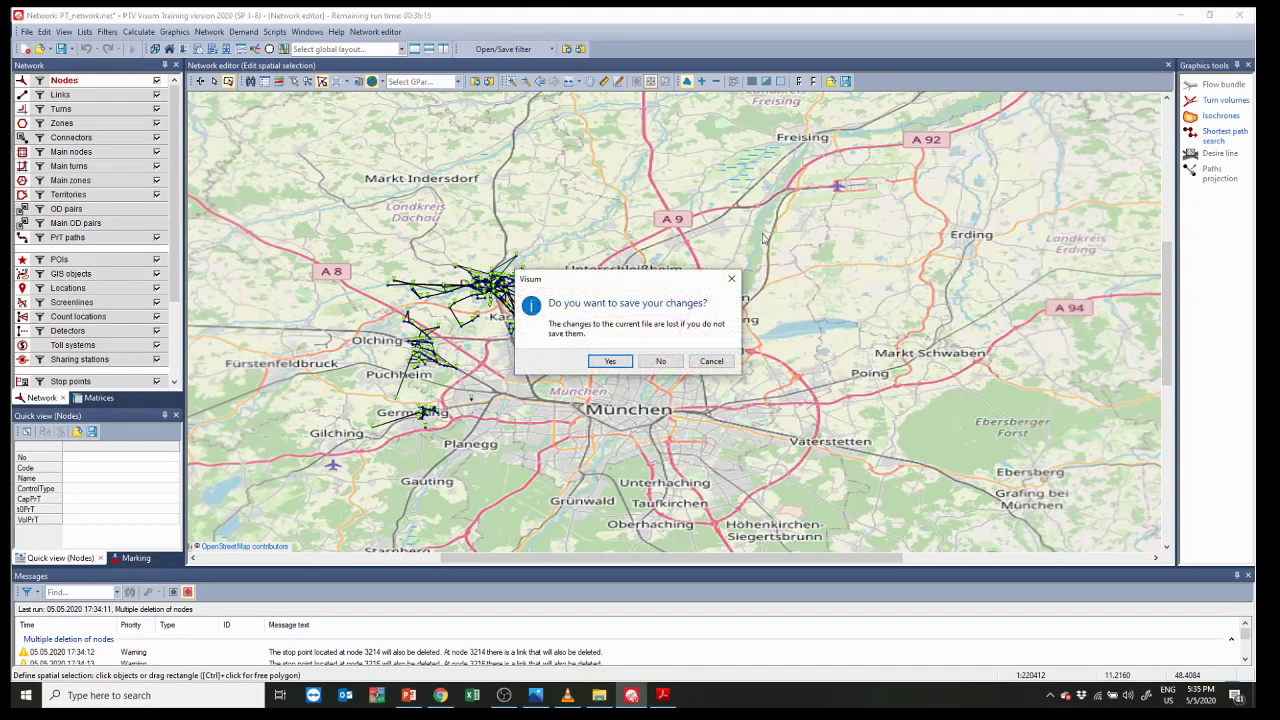
pyautogui.click(655, 361)
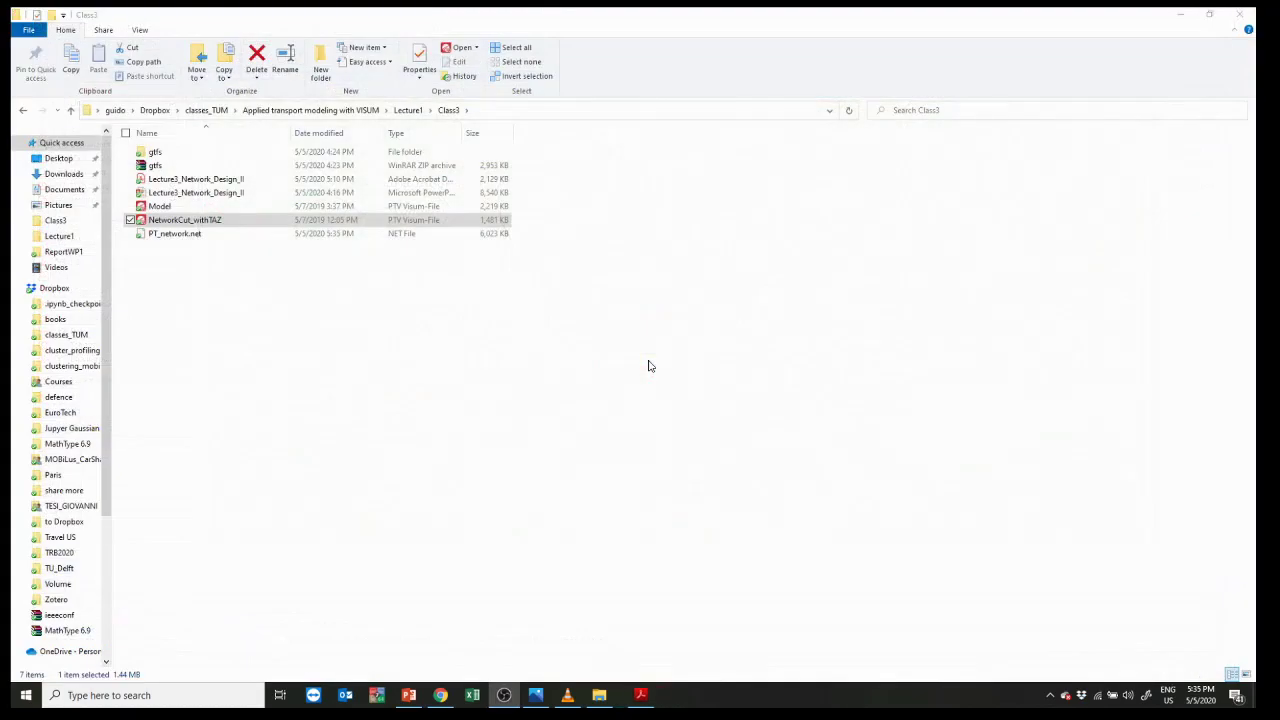
pyautogui.doubleClick(259, 221)
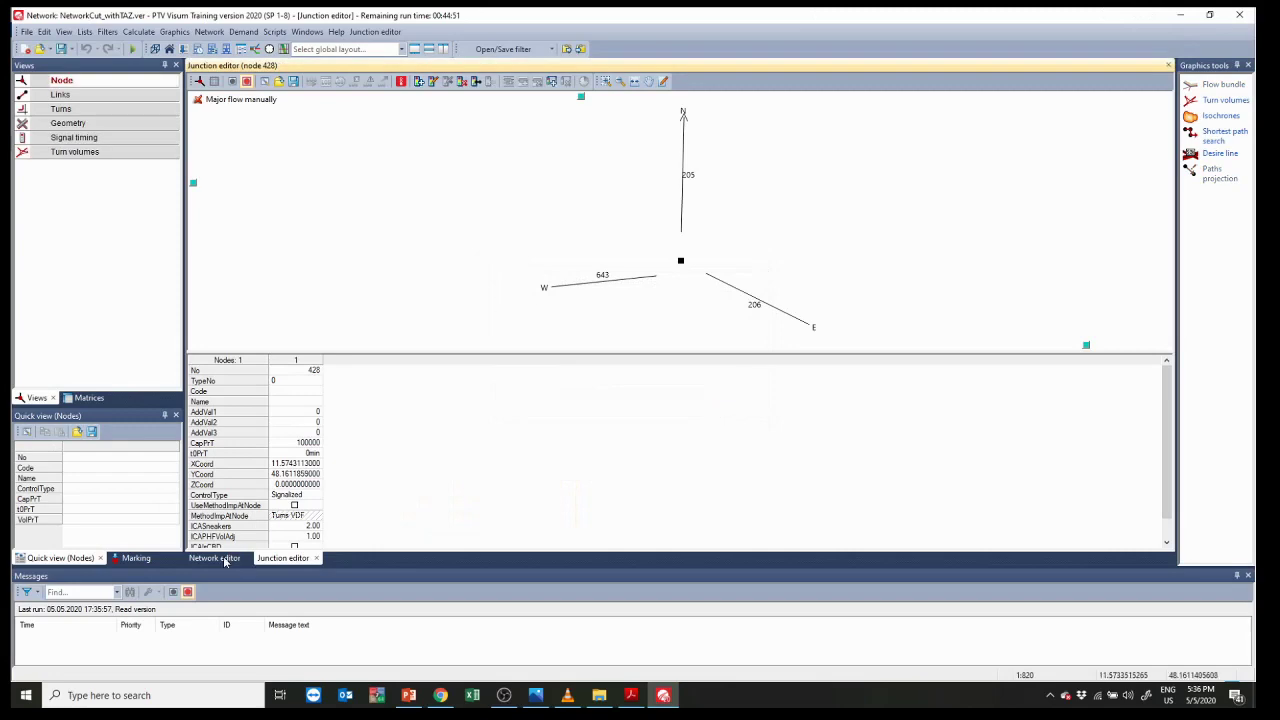
# Step: Switch to the Network editor, close the Junction editor, and bring the whole street network into view
pyautogui.click(224, 561)
pyautogui.click(313, 558)
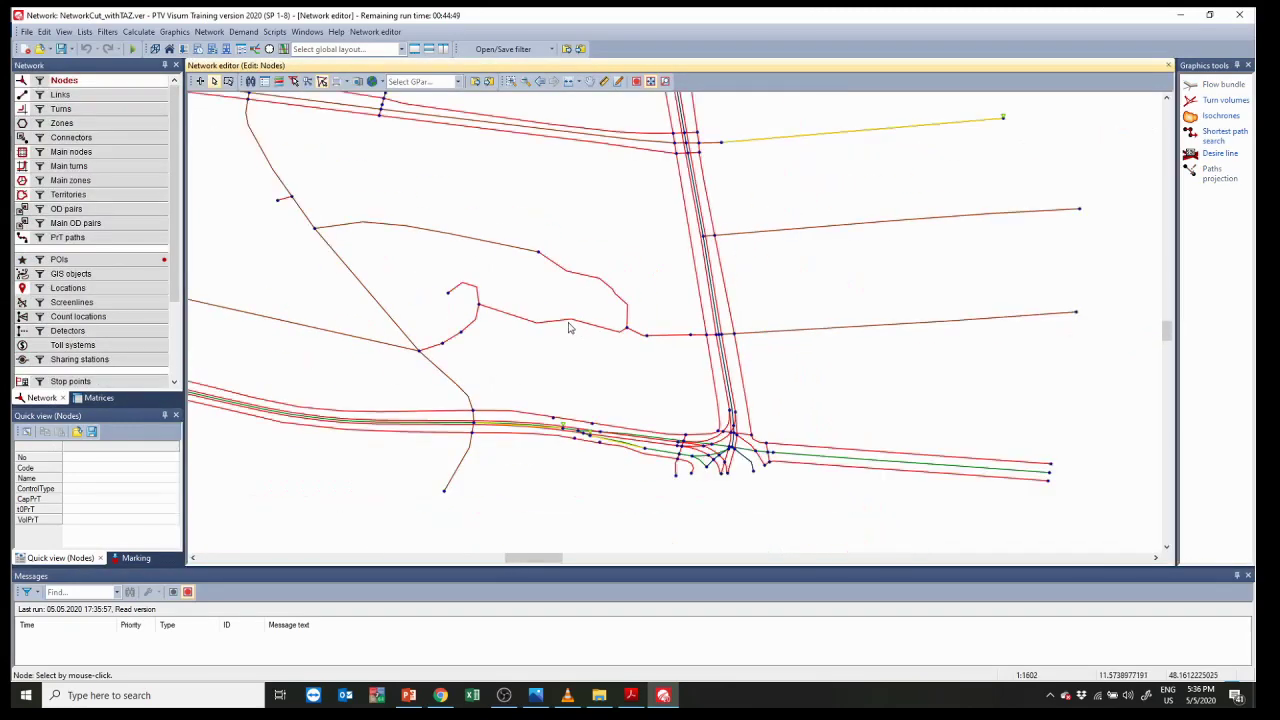
pyautogui.scroll(-6, 569, 327)
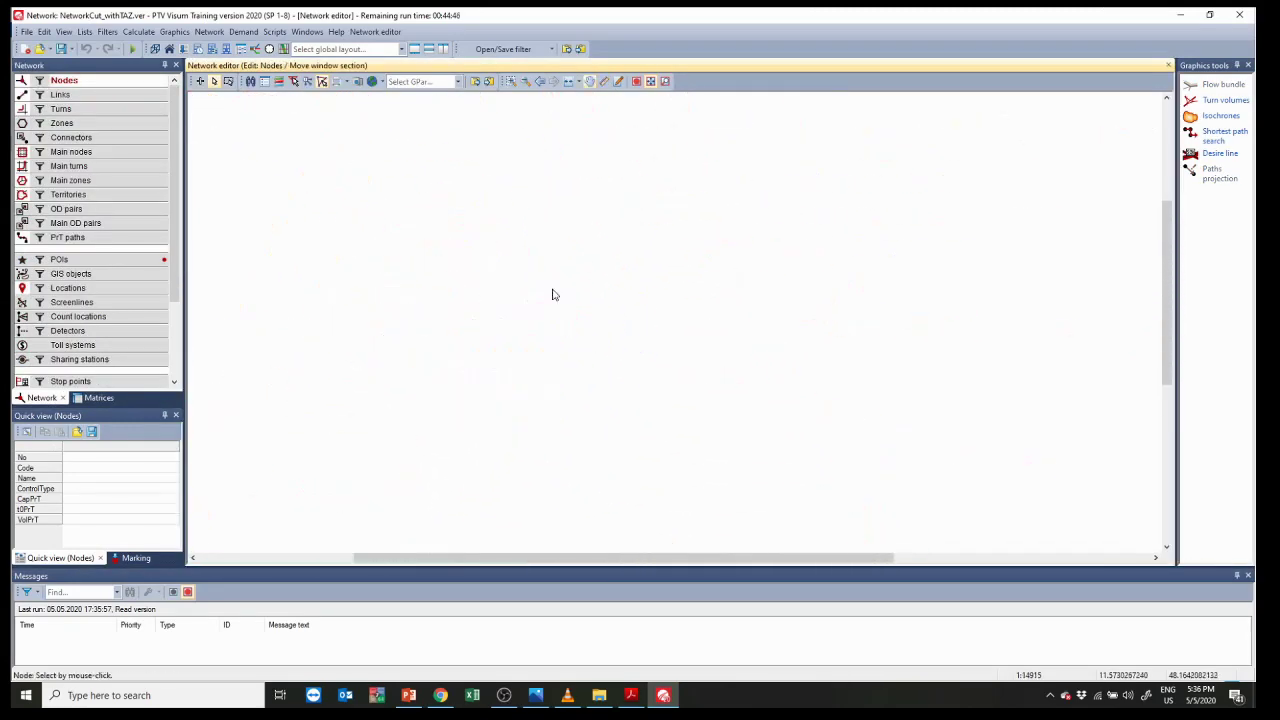
pyautogui.scroll(-2, 646, 337)
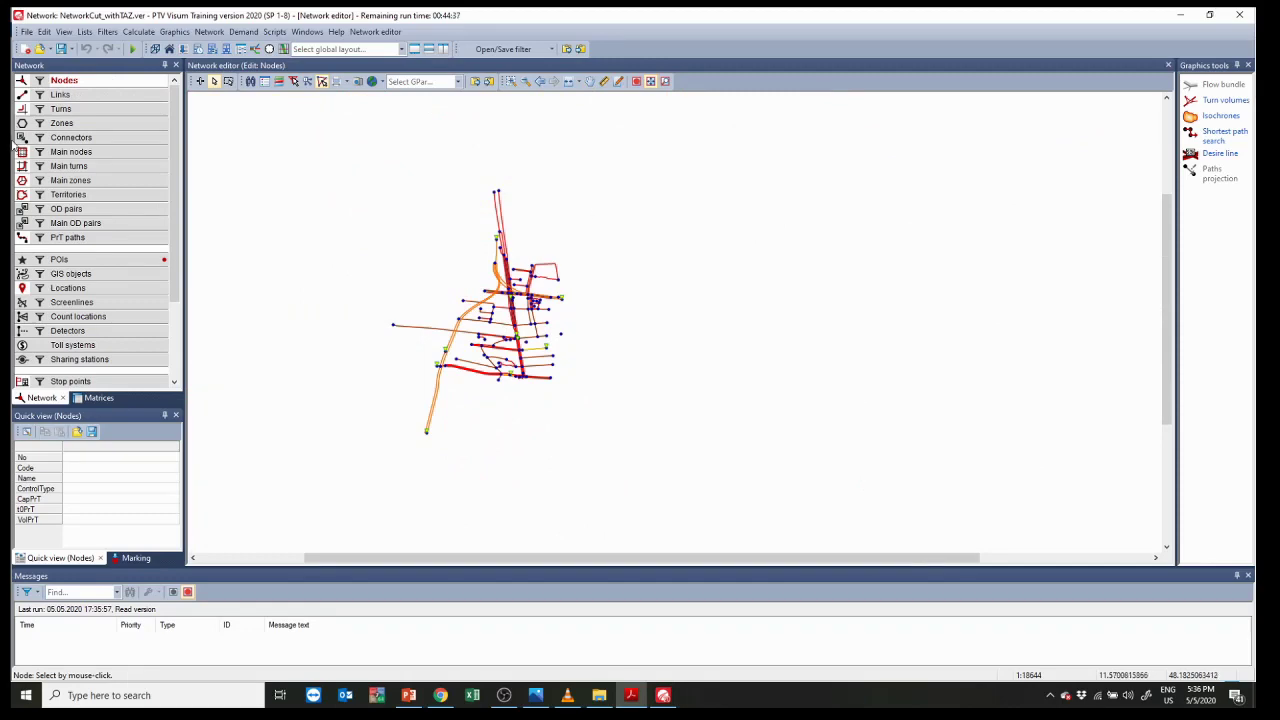
# Step: Read PT_network.net additively into the open network, keeping the default read options and the Ignore conflict handling
pyautogui.click(26, 32)
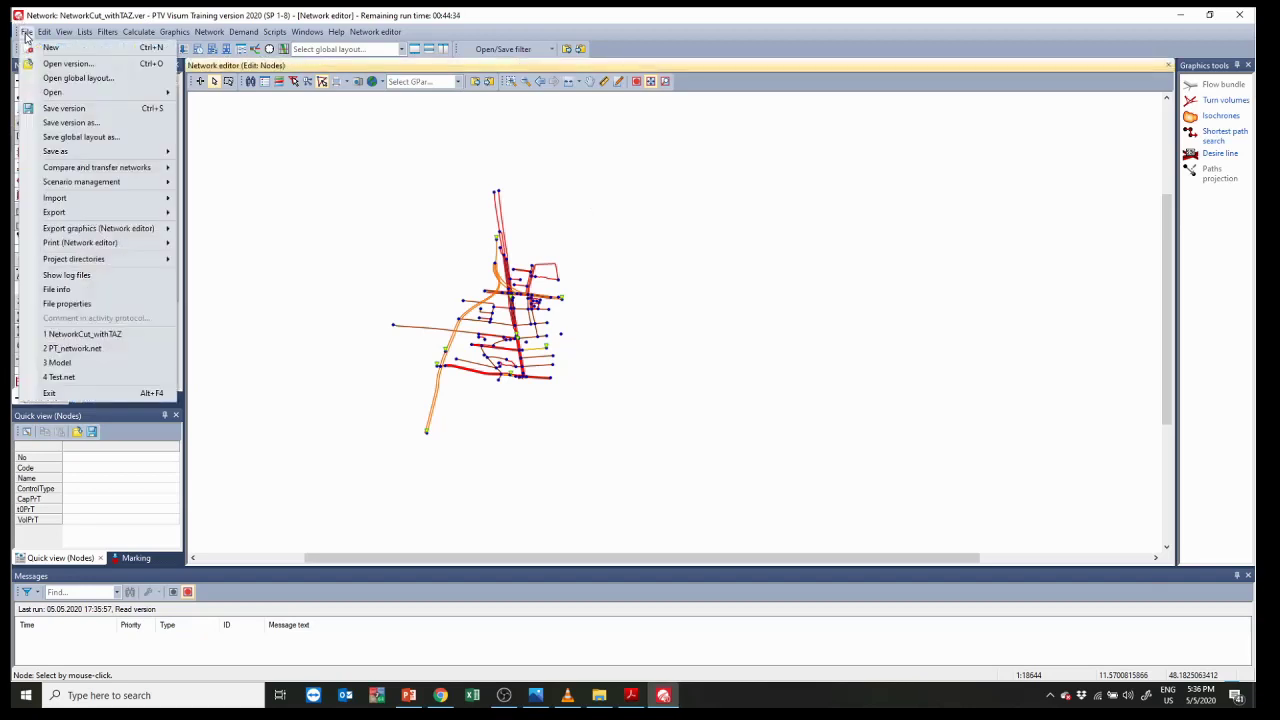
pyautogui.moveTo(50, 96)
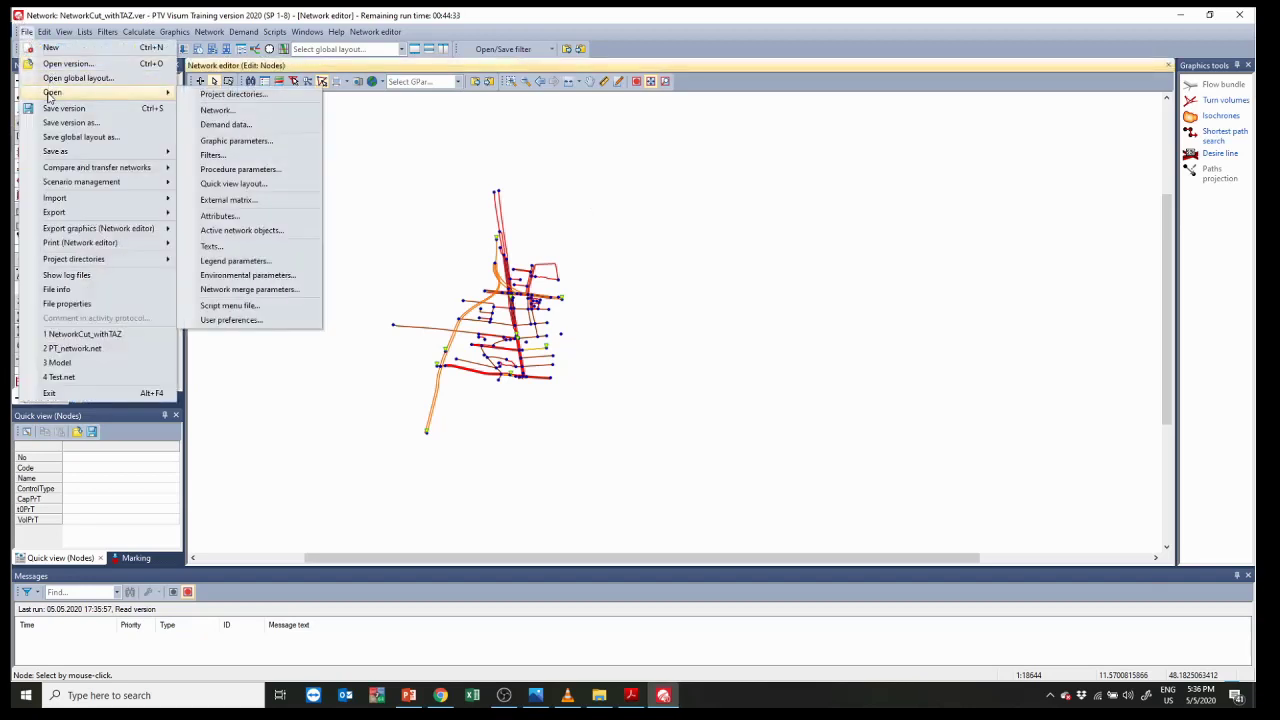
pyautogui.click(269, 112)
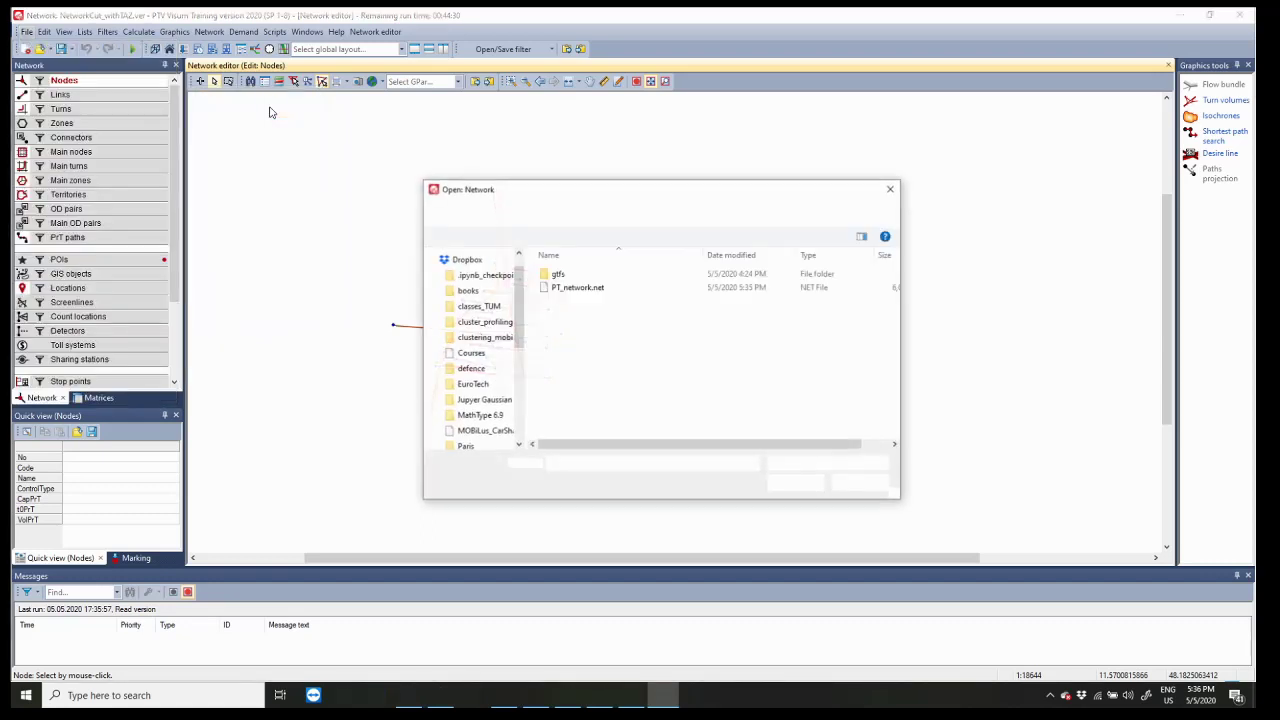
pyautogui.click(612, 289)
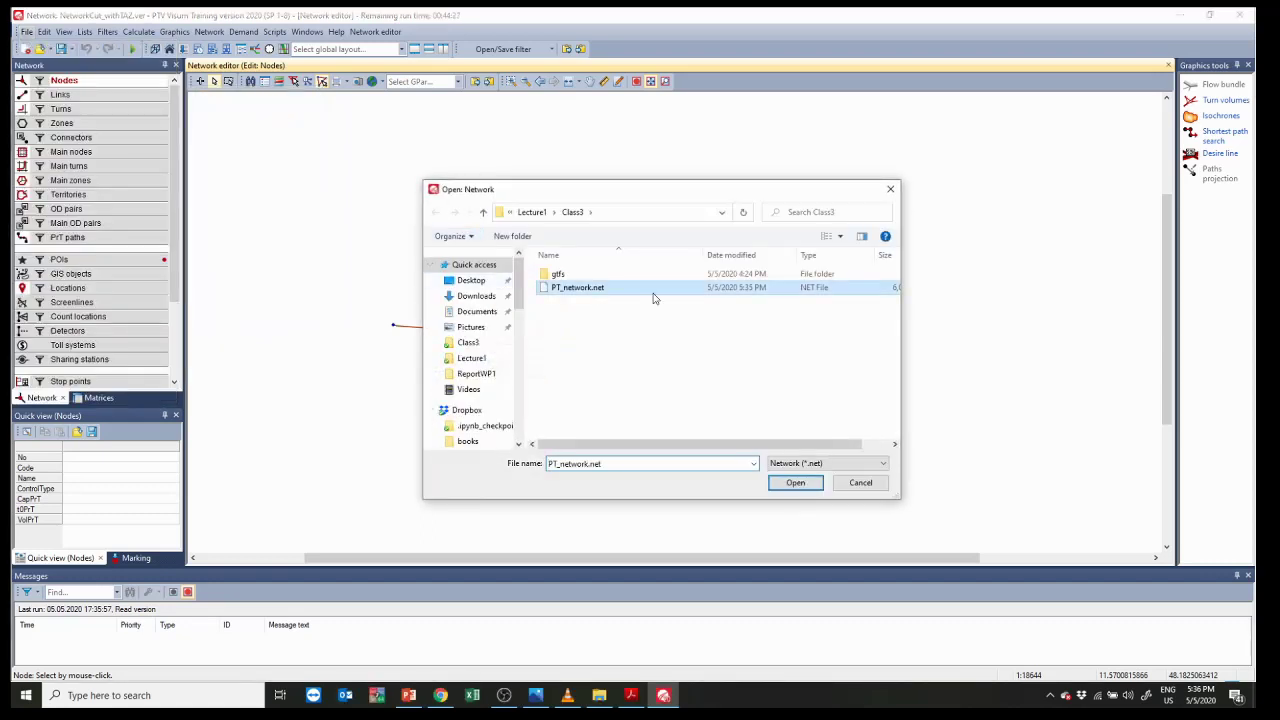
pyautogui.doubleClick(565, 289)
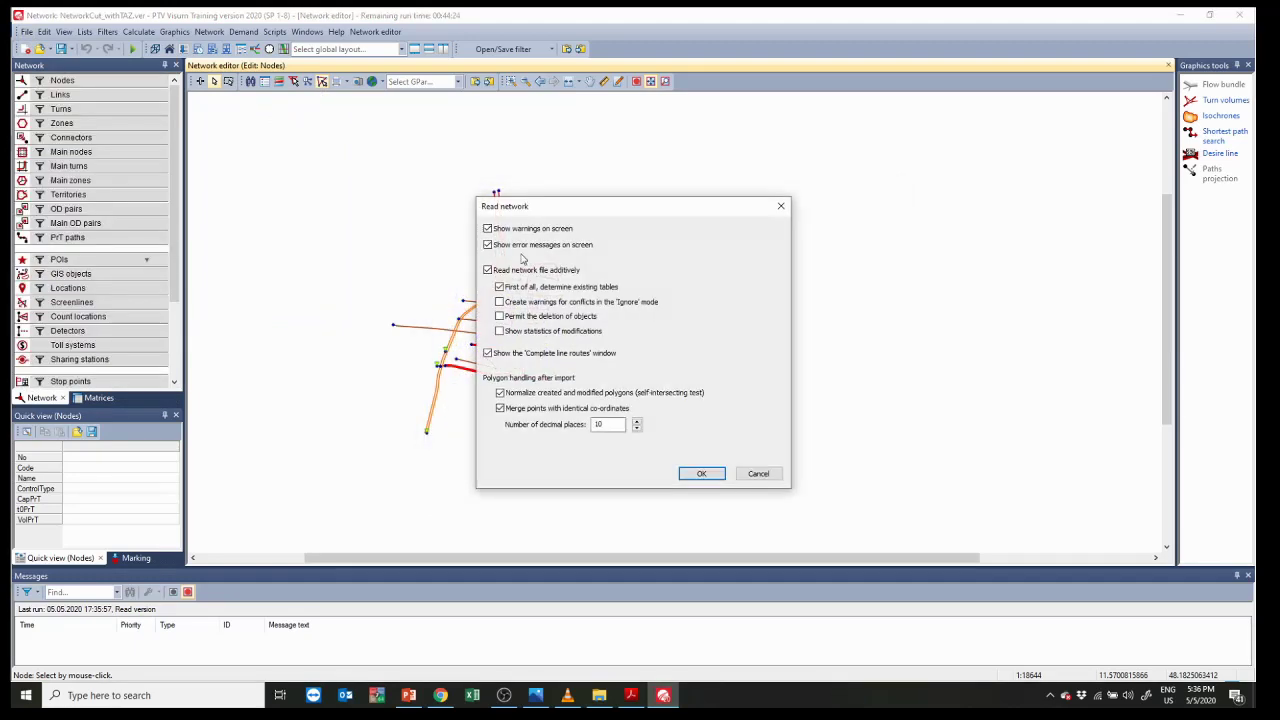
pyautogui.click(699, 474)
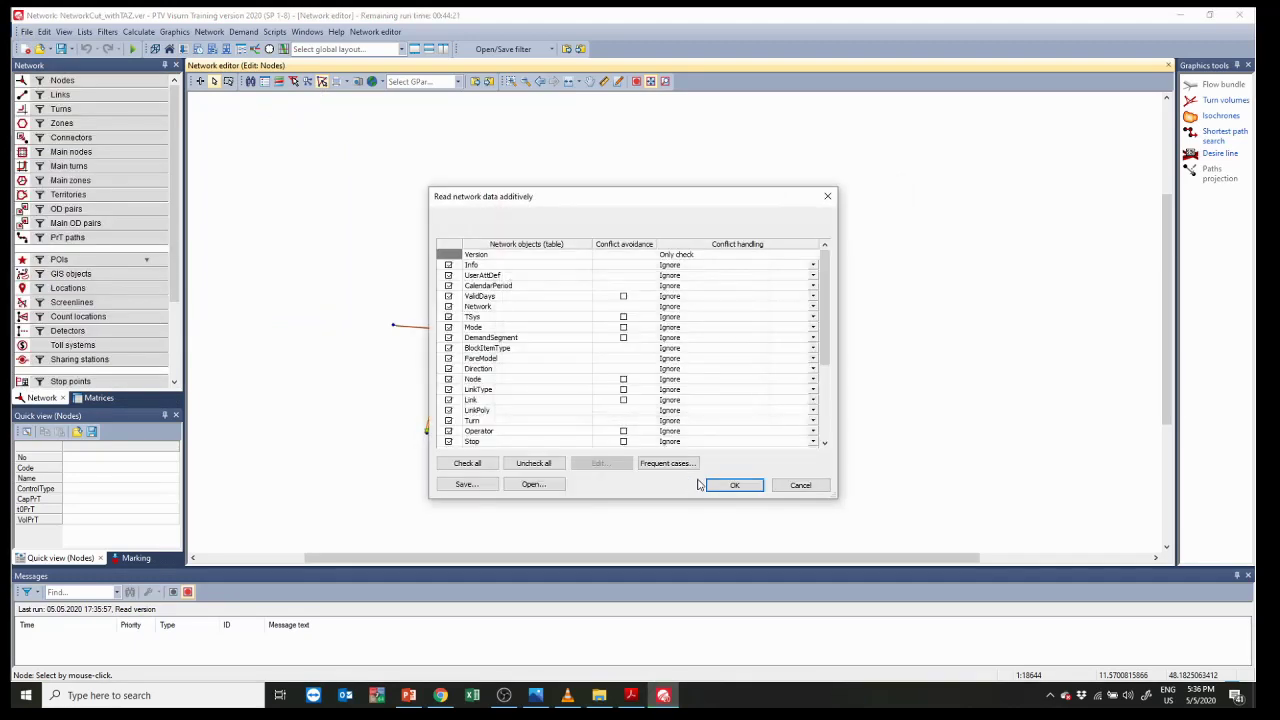
pyautogui.click(748, 486)
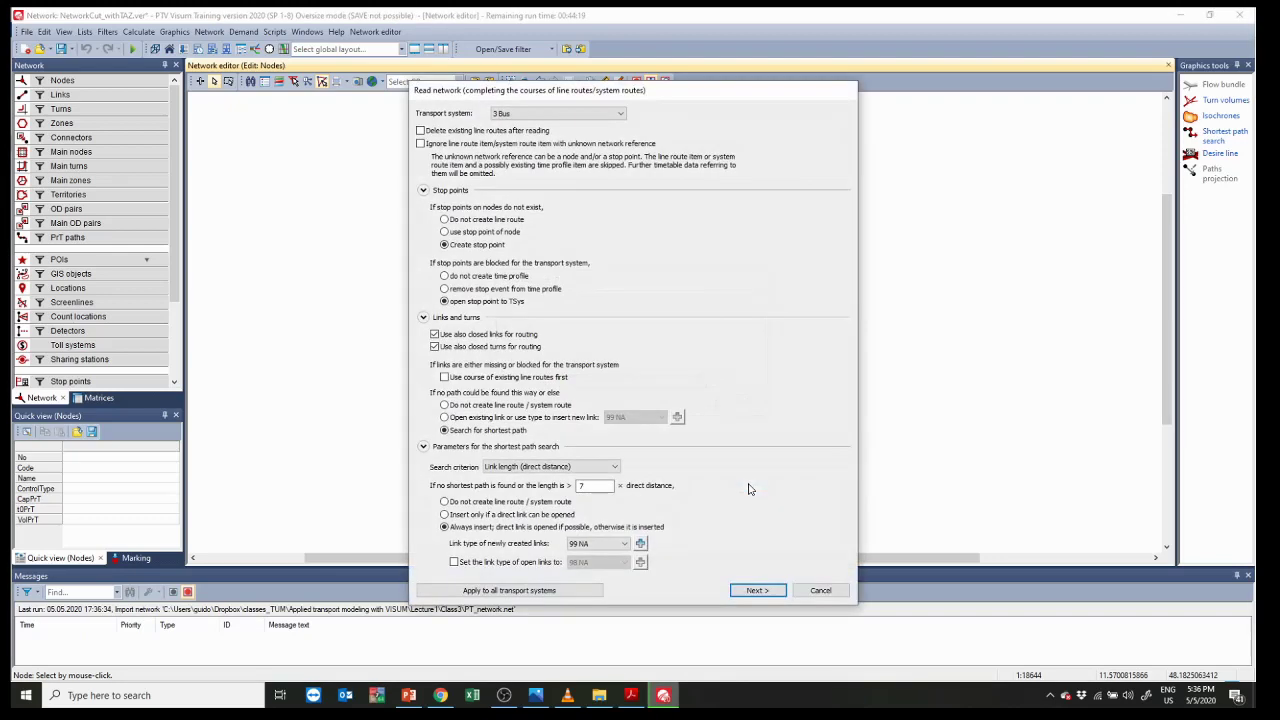
# Step: Complete the line routes with the default settings, acknowledge the import messages, and view the merged network
pyautogui.click(741, 591)
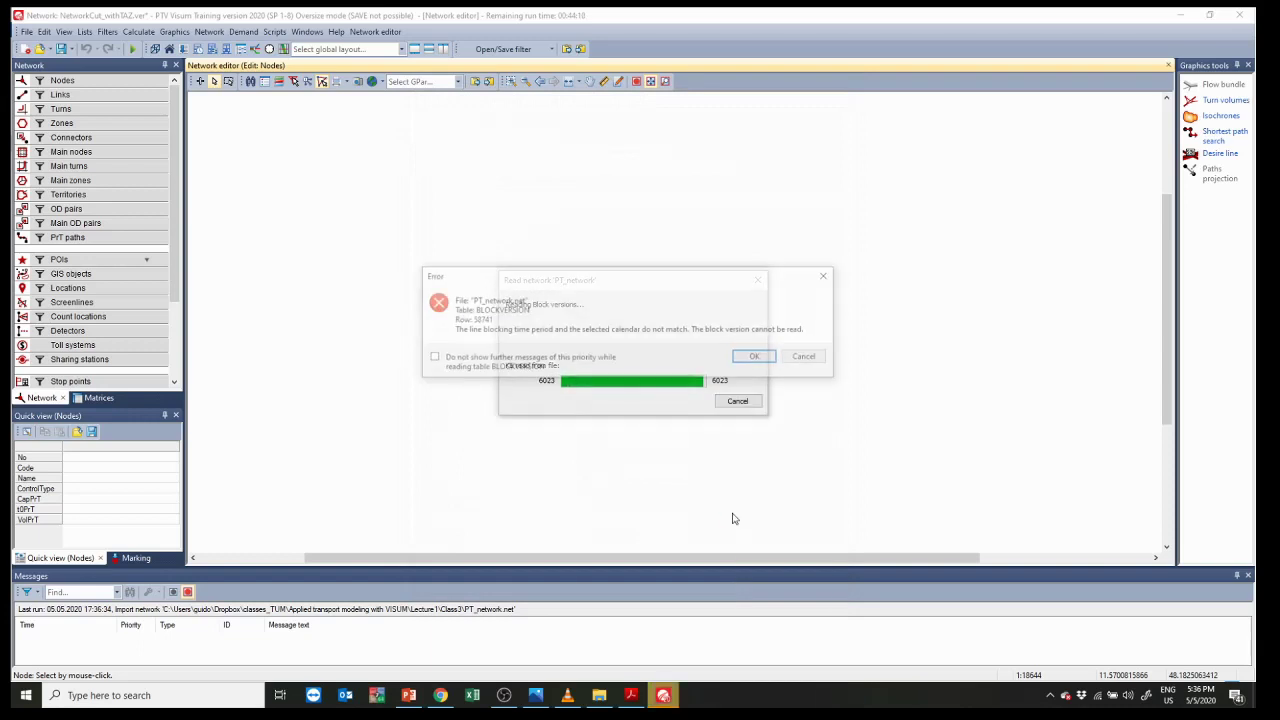
pyautogui.click(756, 360)
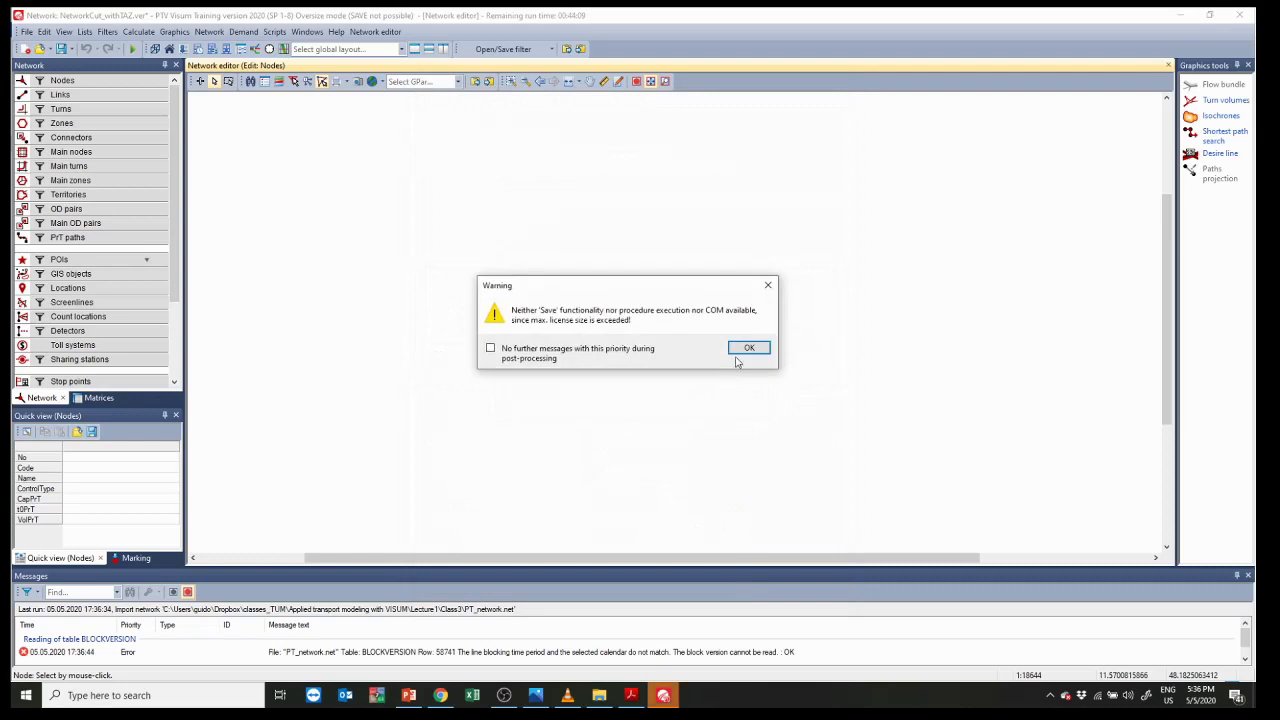
pyautogui.click(747, 346)
pyautogui.scroll(-5, 580, 360)
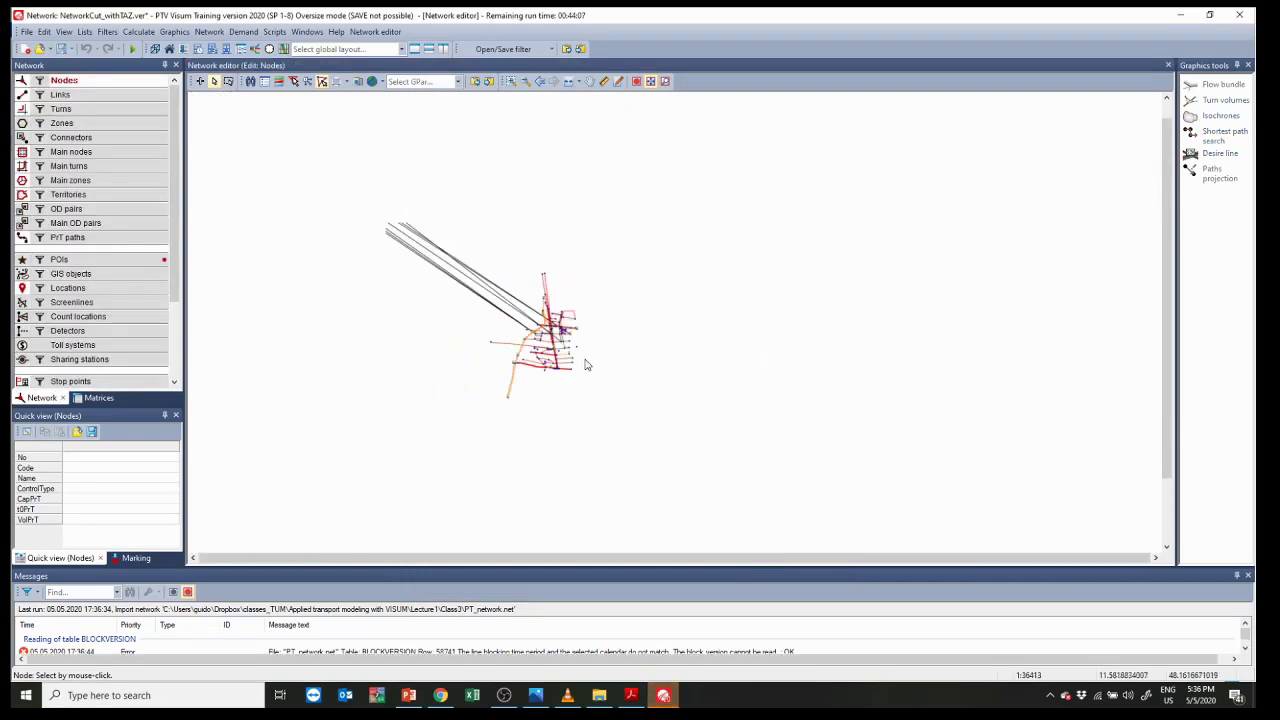
# Step: Examine the merged network's full extent, the available import formats including PuT supply from Visum, and the lecture slide on integrating two networks
pyautogui.scroll(-1, 485, 400)
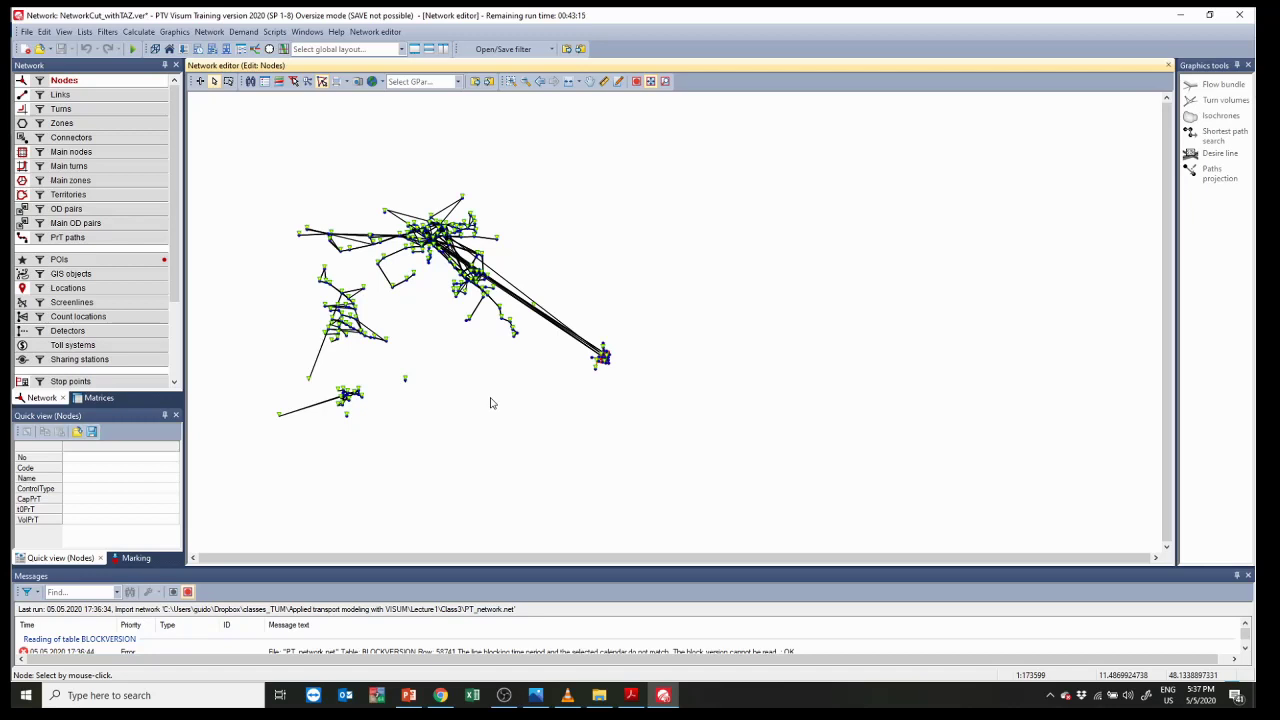
pyautogui.click(27, 32)
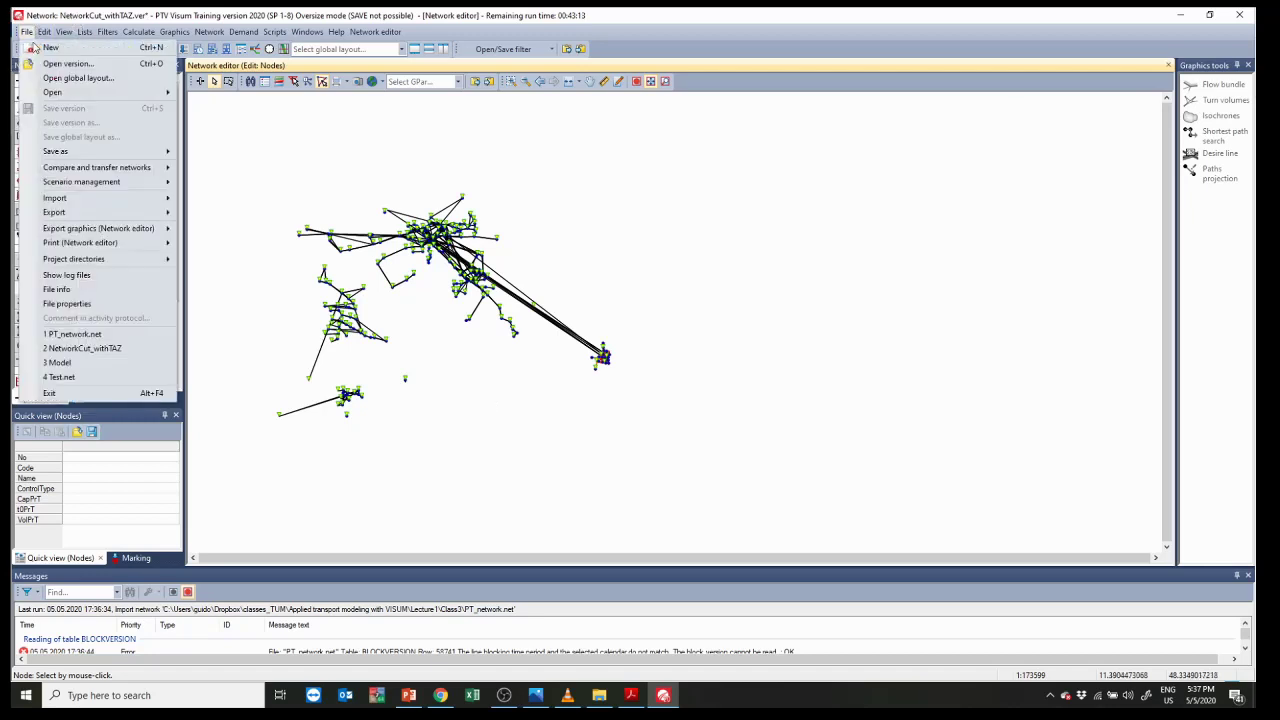
pyautogui.moveTo(95, 205)
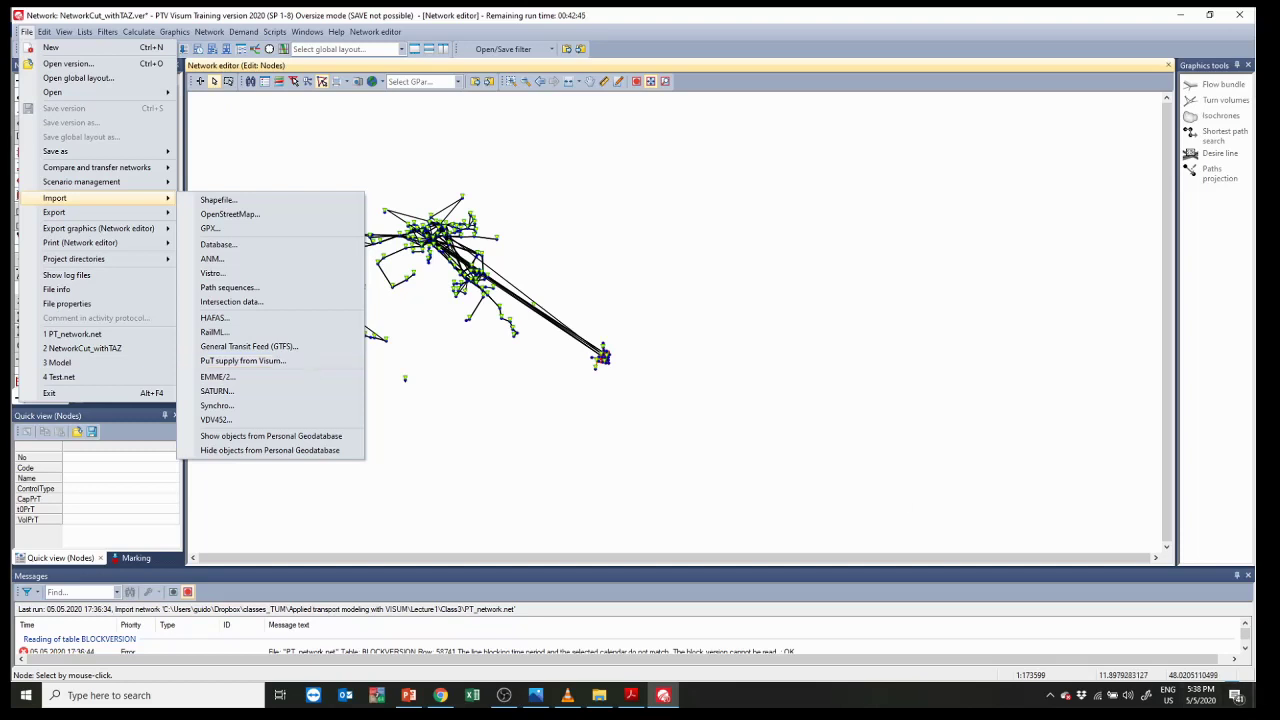
pyautogui.press('Escape')
pyautogui.press('Escape')
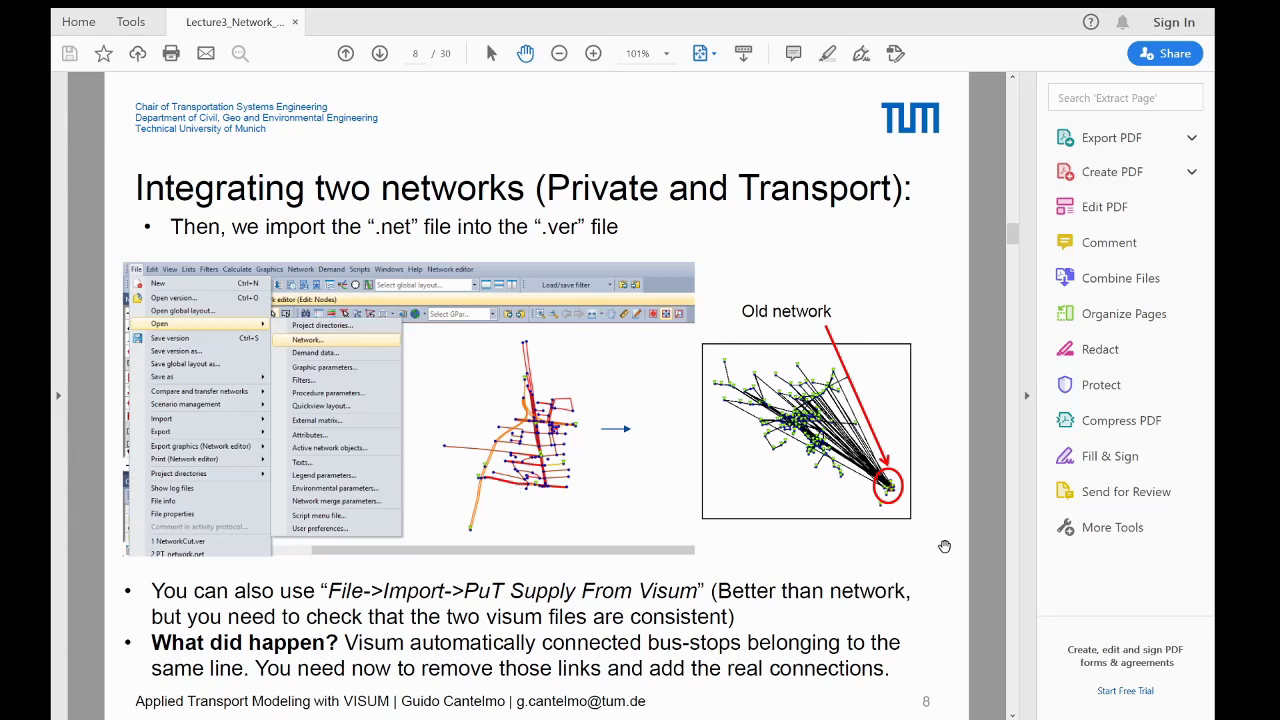
pyautogui.scroll(-2, 937, 546)
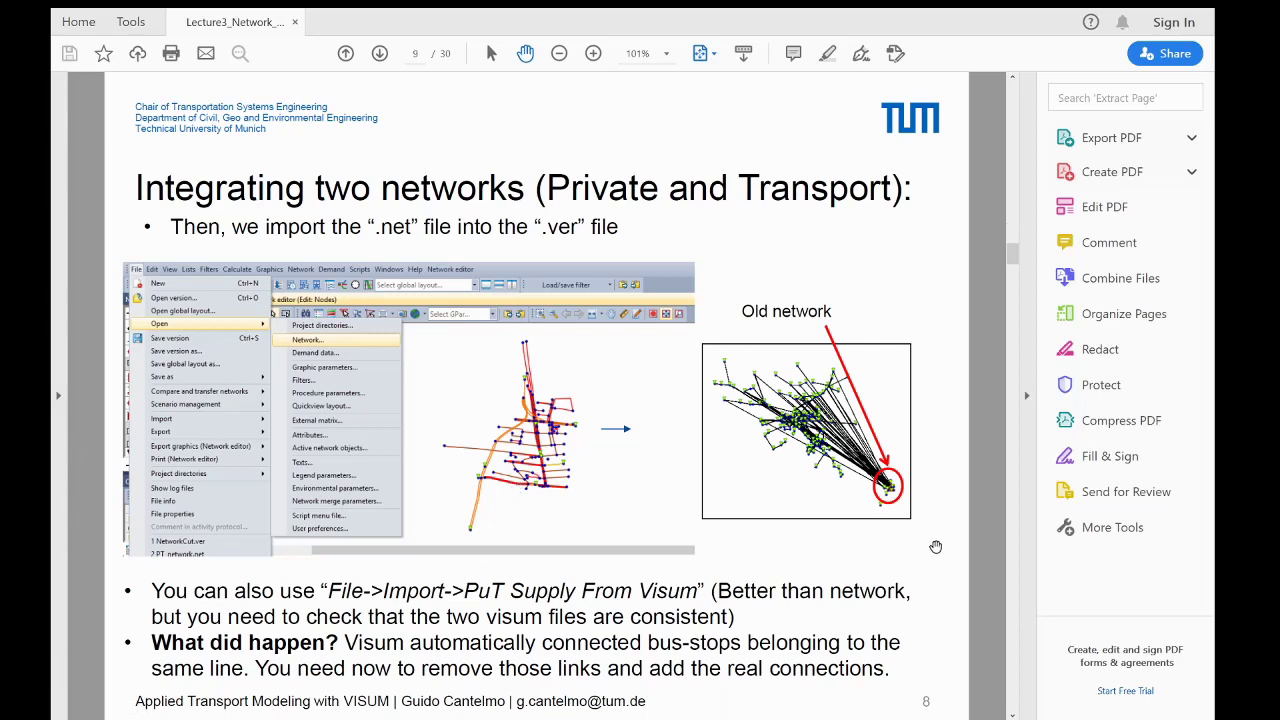
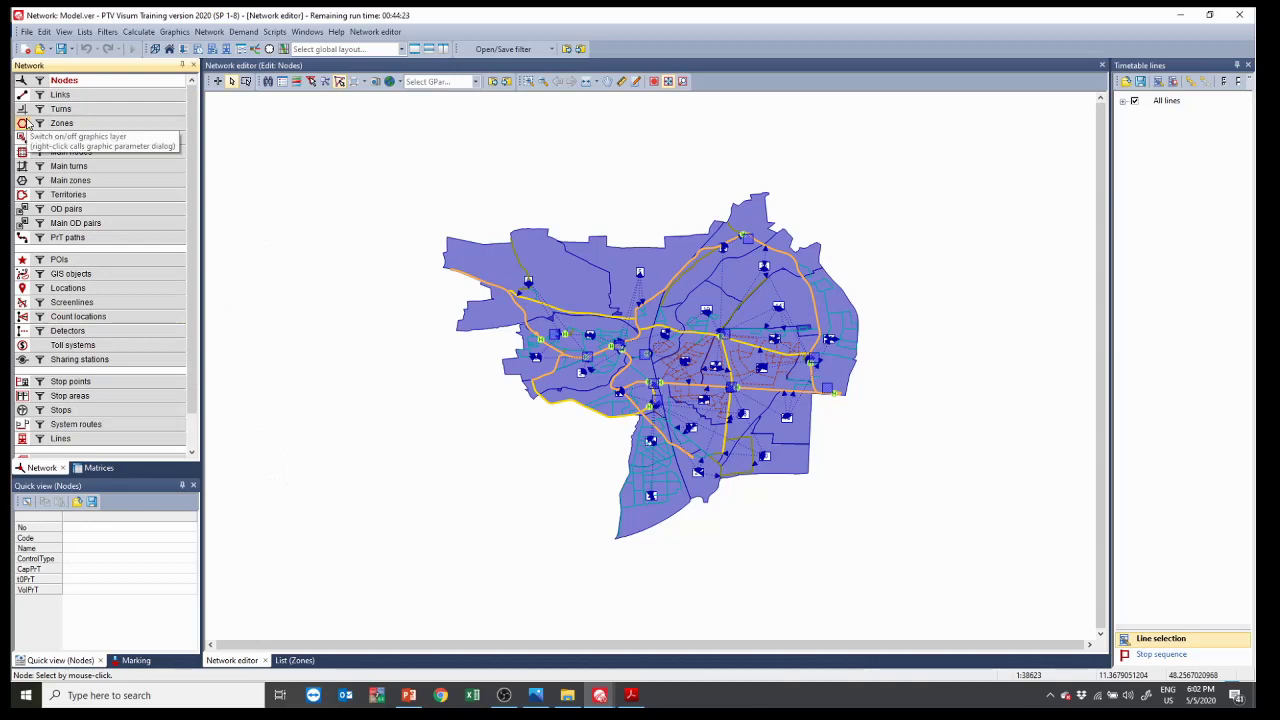
# Step: Hide the zones and connectors layers of the Model.ver network
pyautogui.click(24, 123)
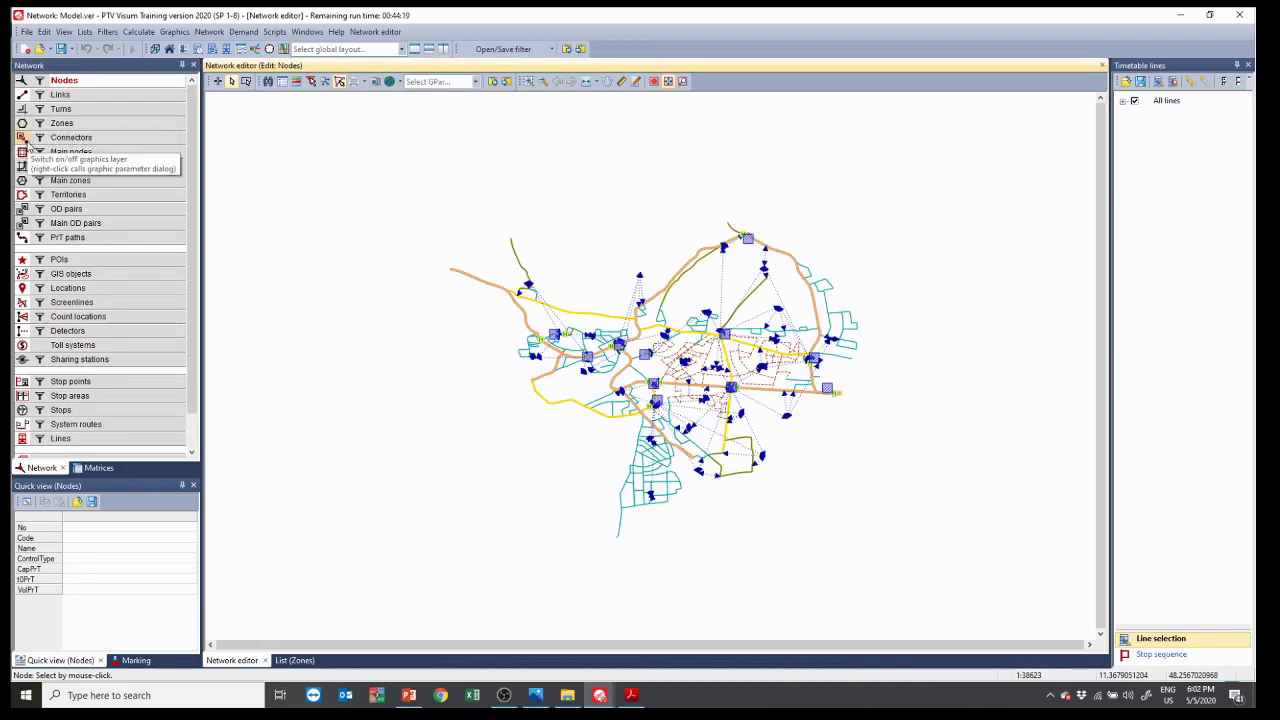
pyautogui.click(24, 123)
pyautogui.click(24, 123)
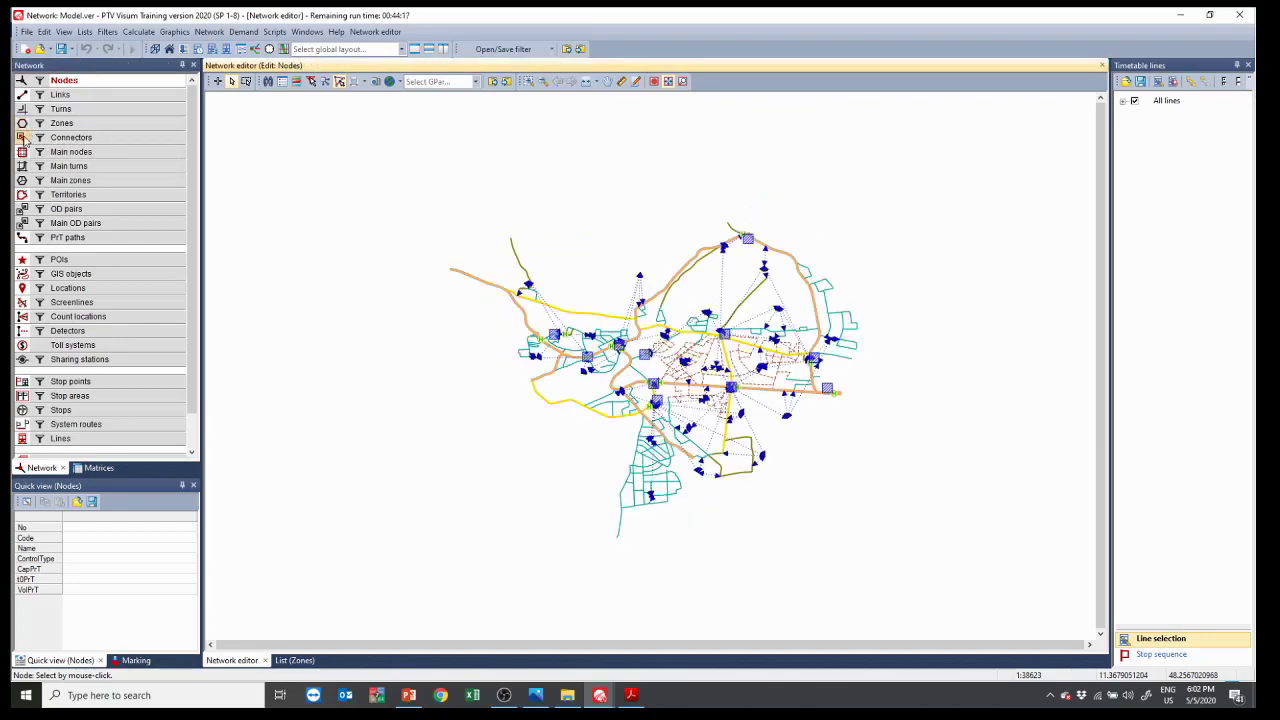
pyautogui.click(22, 137)
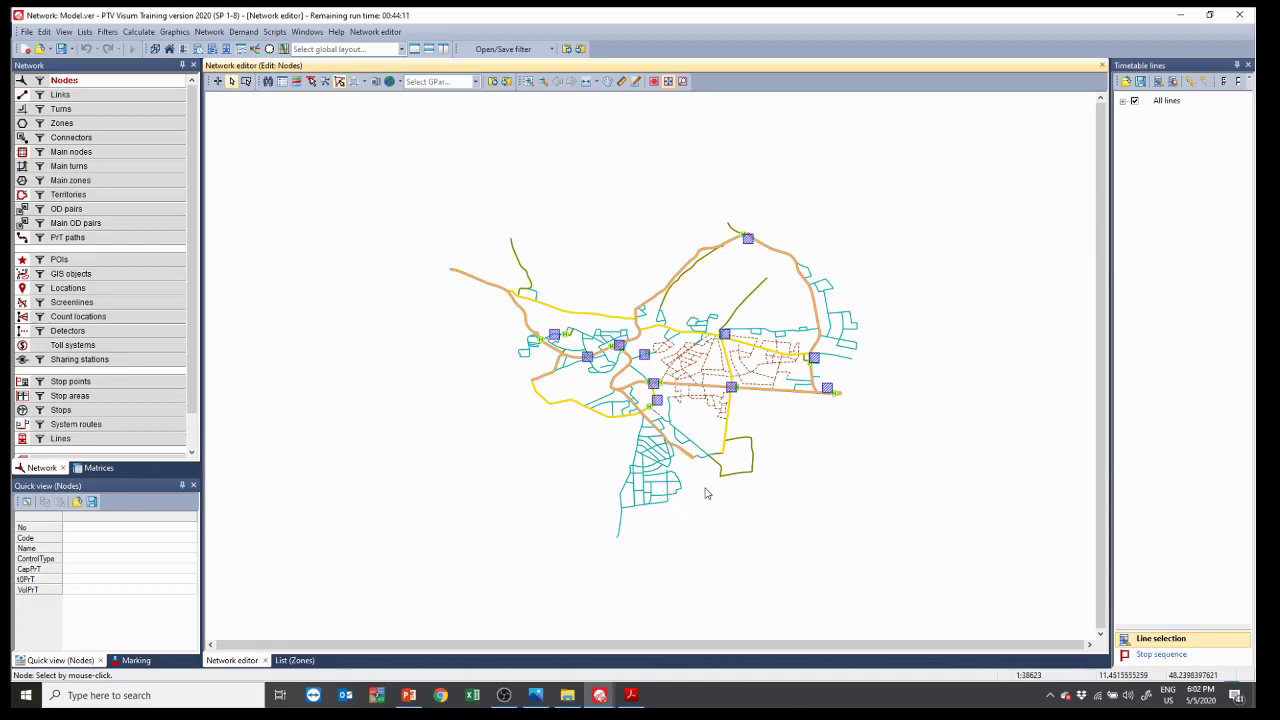
# Step: Insert two stop points with their stops and stop areas, one at the street network's southern end and one farther north along that street
pyautogui.moveTo(703, 491); pyautogui.dragTo(647, 397)
pyautogui.scroll(2, 647, 397)
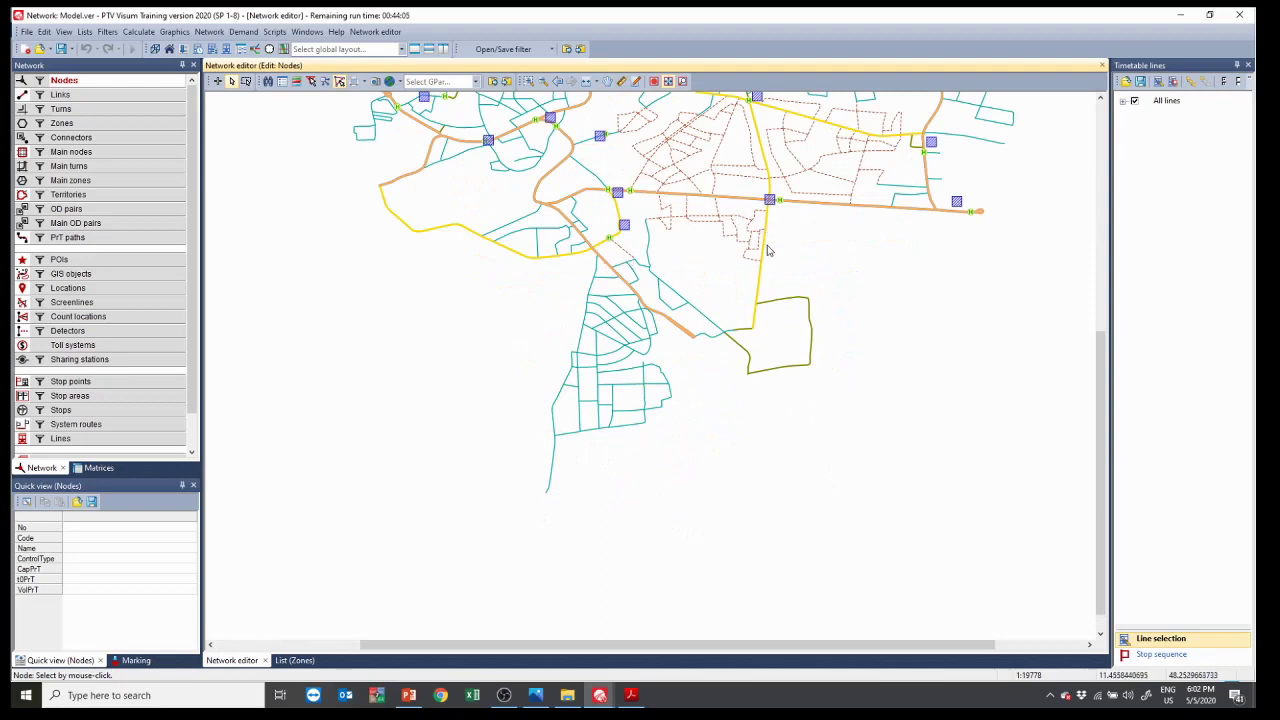
pyautogui.click(110, 385)
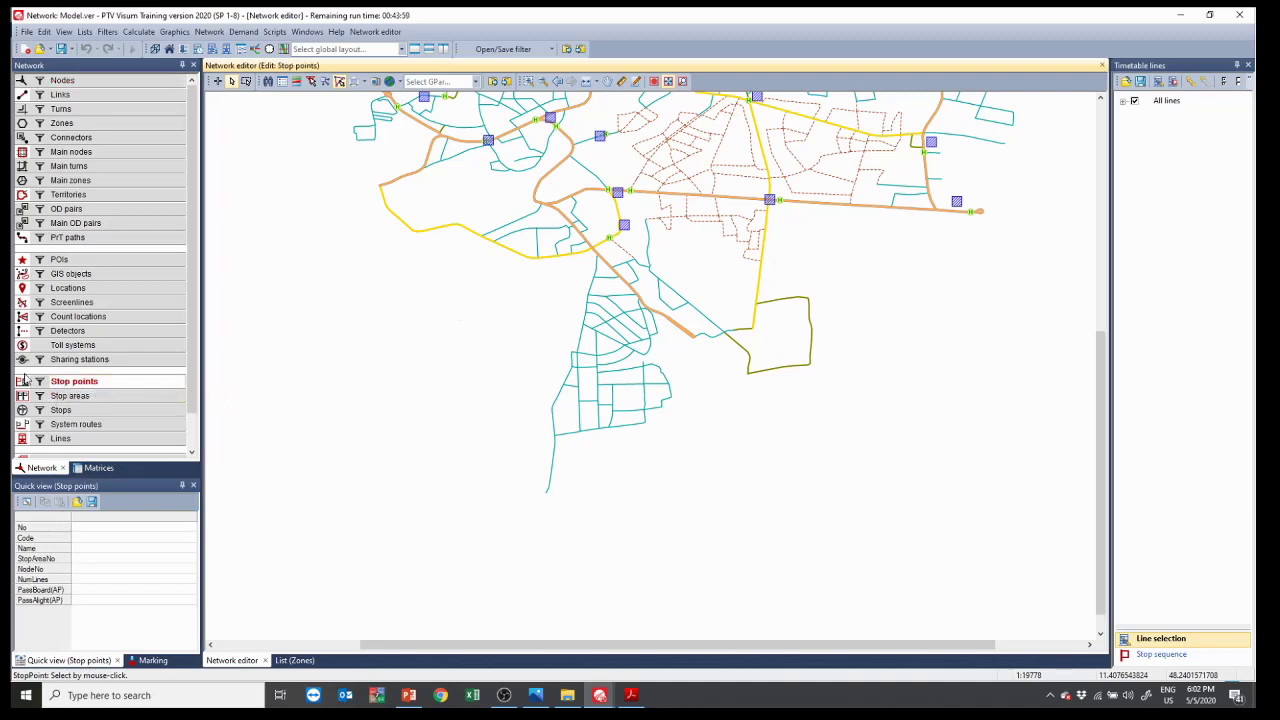
pyautogui.click(217, 82)
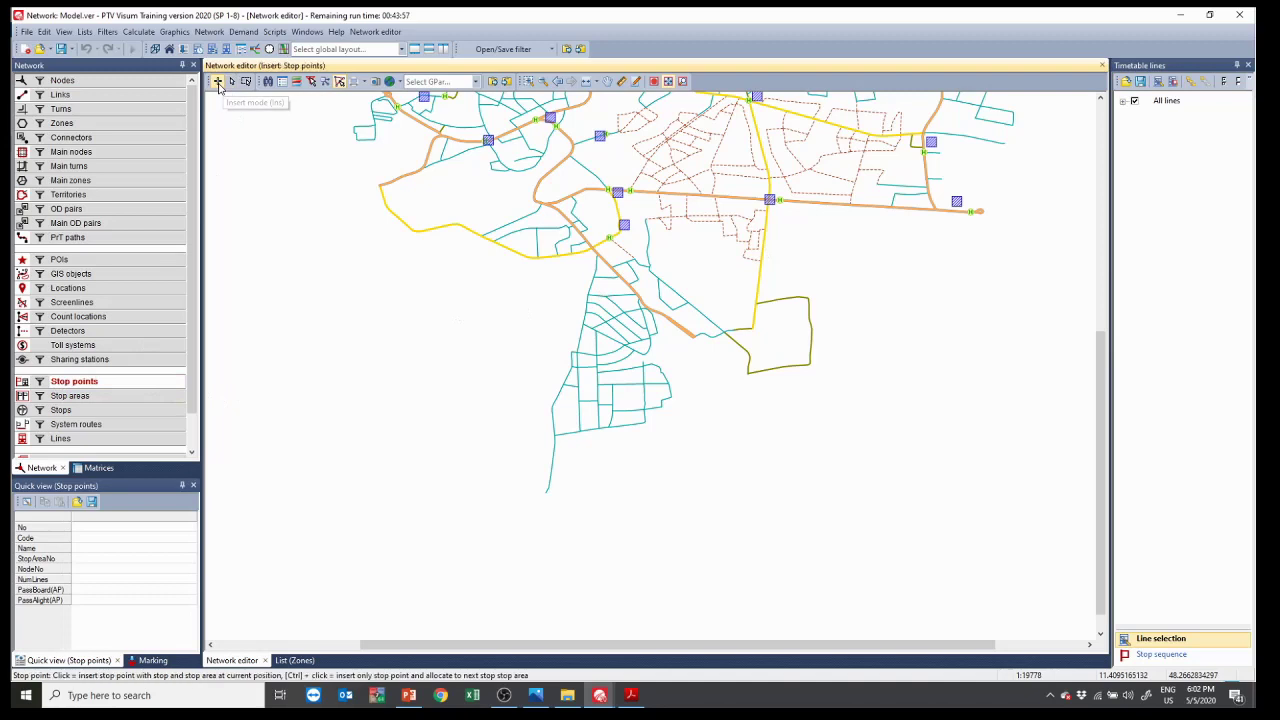
pyautogui.click(542, 494)
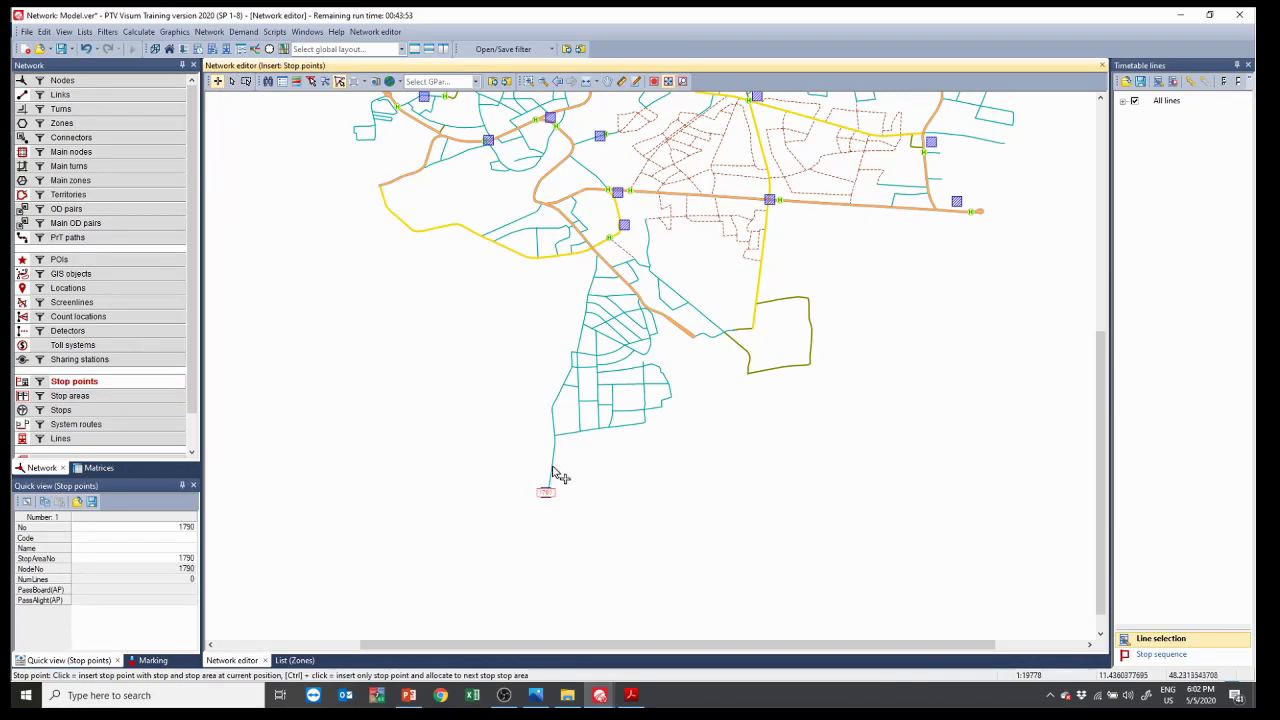
pyautogui.click(557, 411)
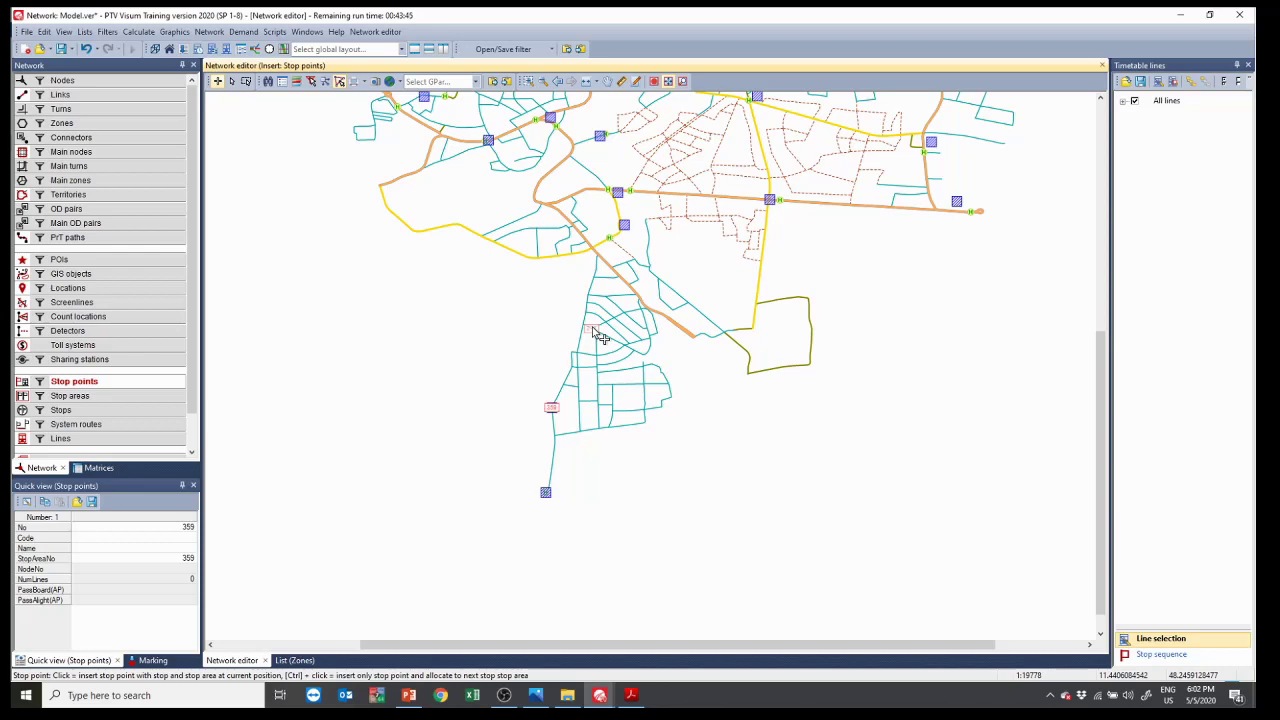
# Step: Insert five more stop points, from the western street's northern part across the orange road and up to the yellow road in the east
pyautogui.scroll(3, 594, 278)
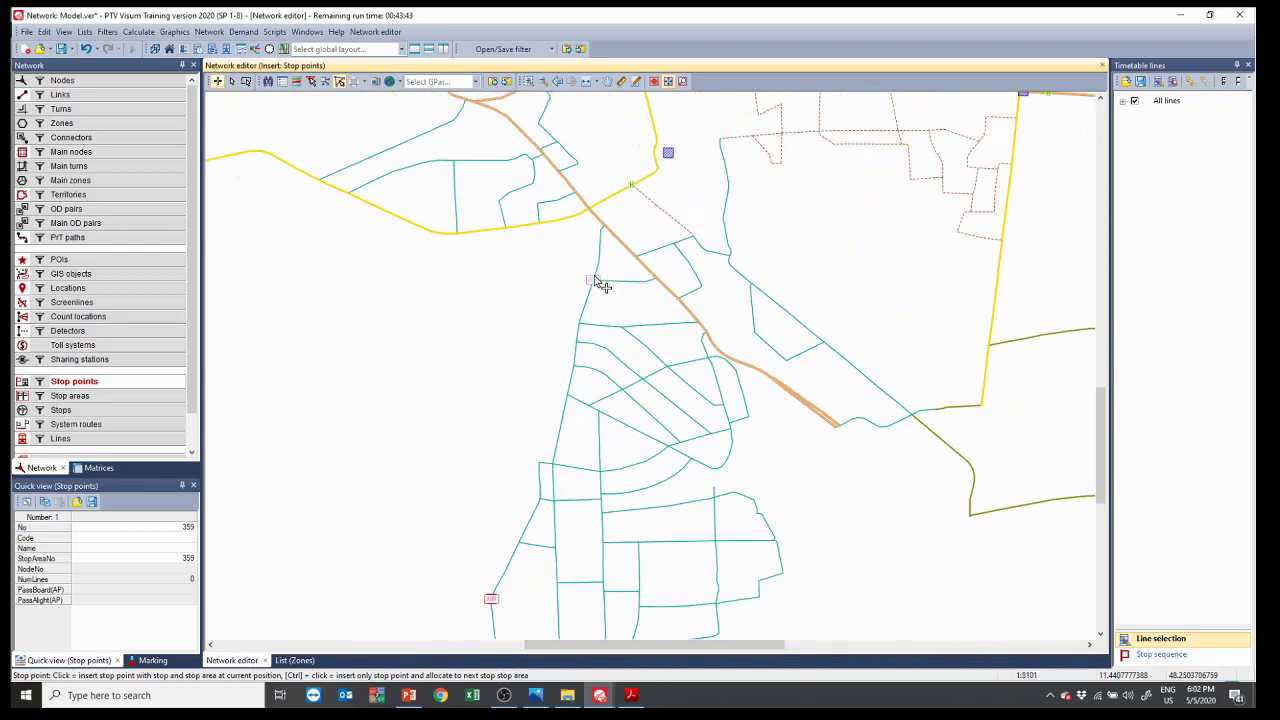
pyautogui.click(594, 278)
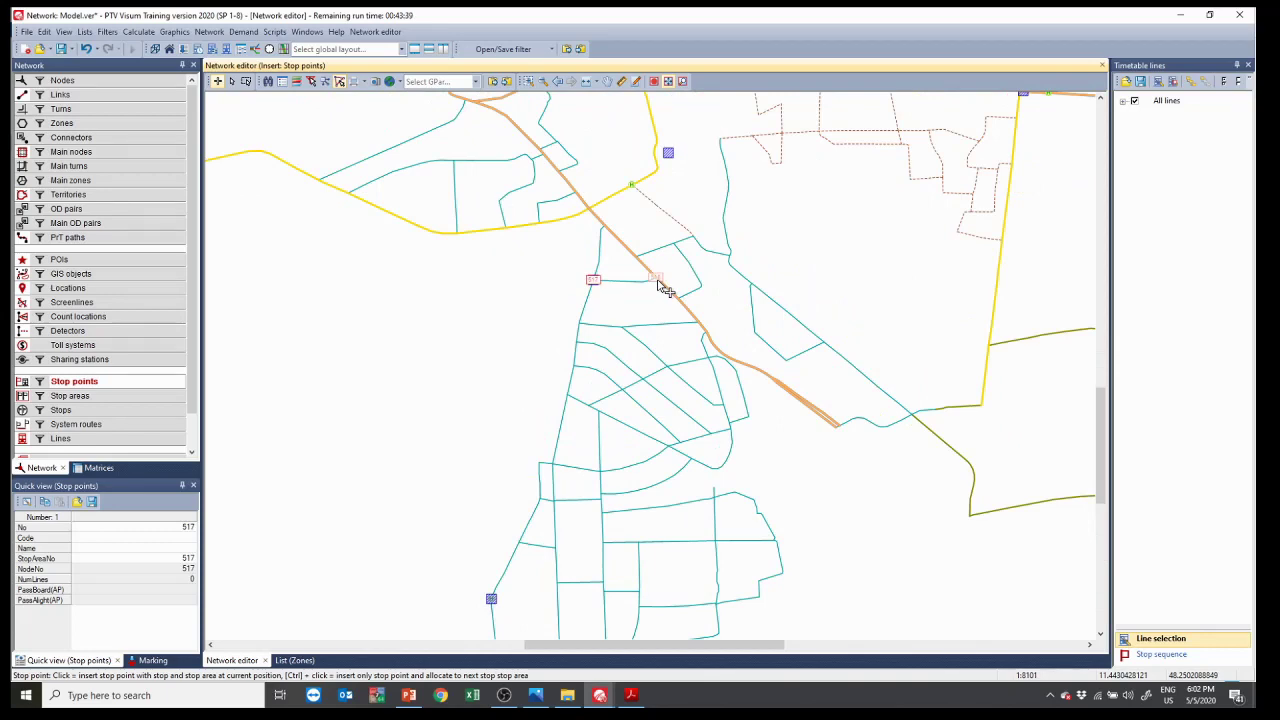
pyautogui.click(660, 287)
pyautogui.scroll(-2, 690, 265)
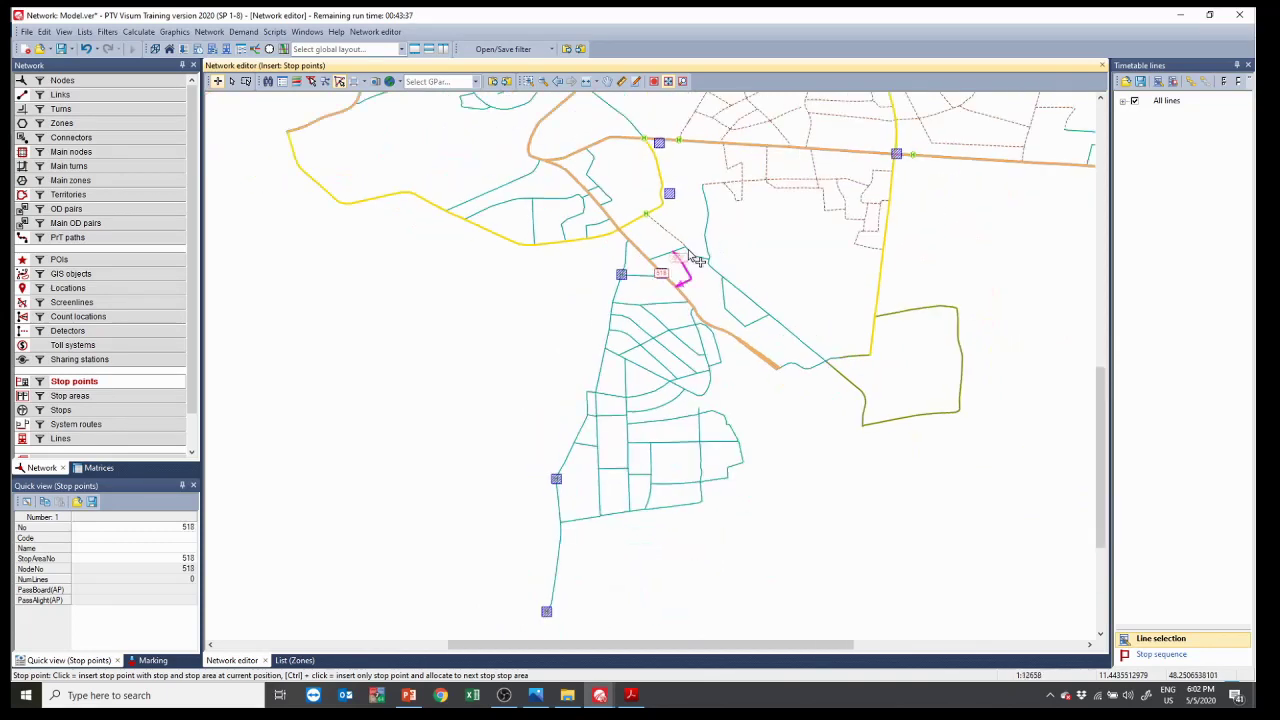
pyautogui.scroll(2, 716, 270)
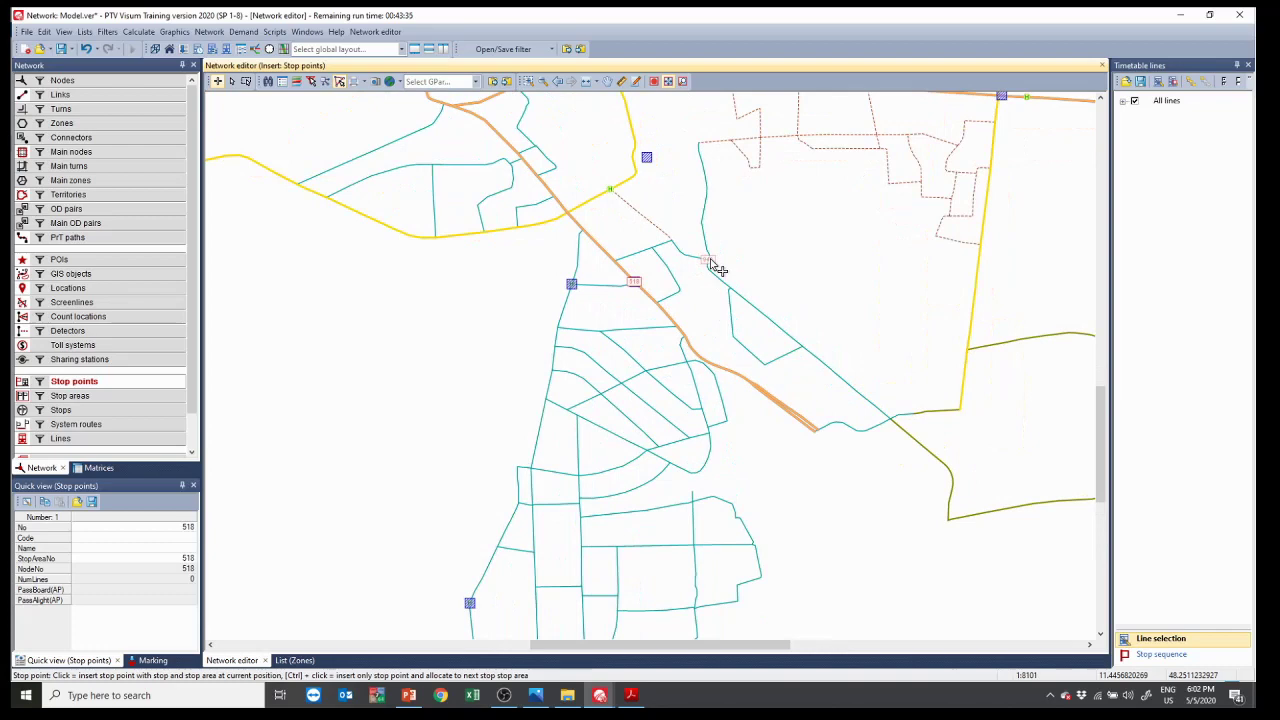
pyautogui.click(709, 262)
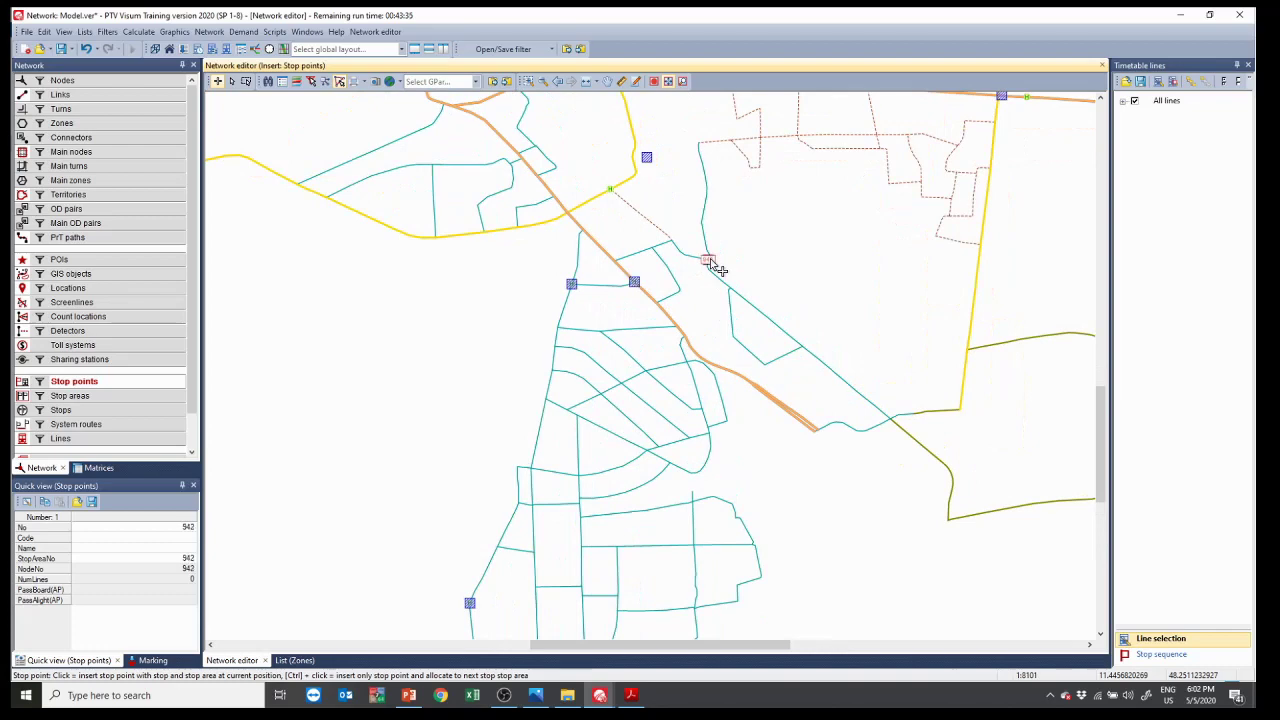
pyautogui.click(758, 139)
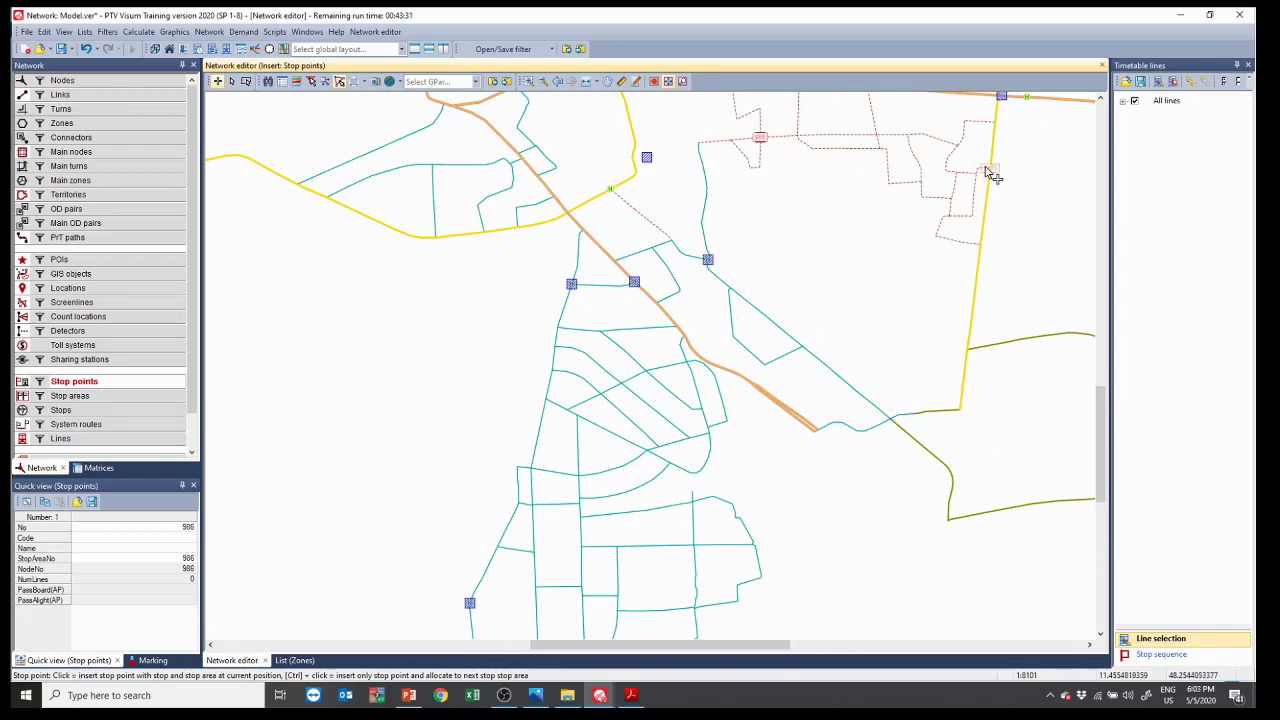
pyautogui.click(990, 170)
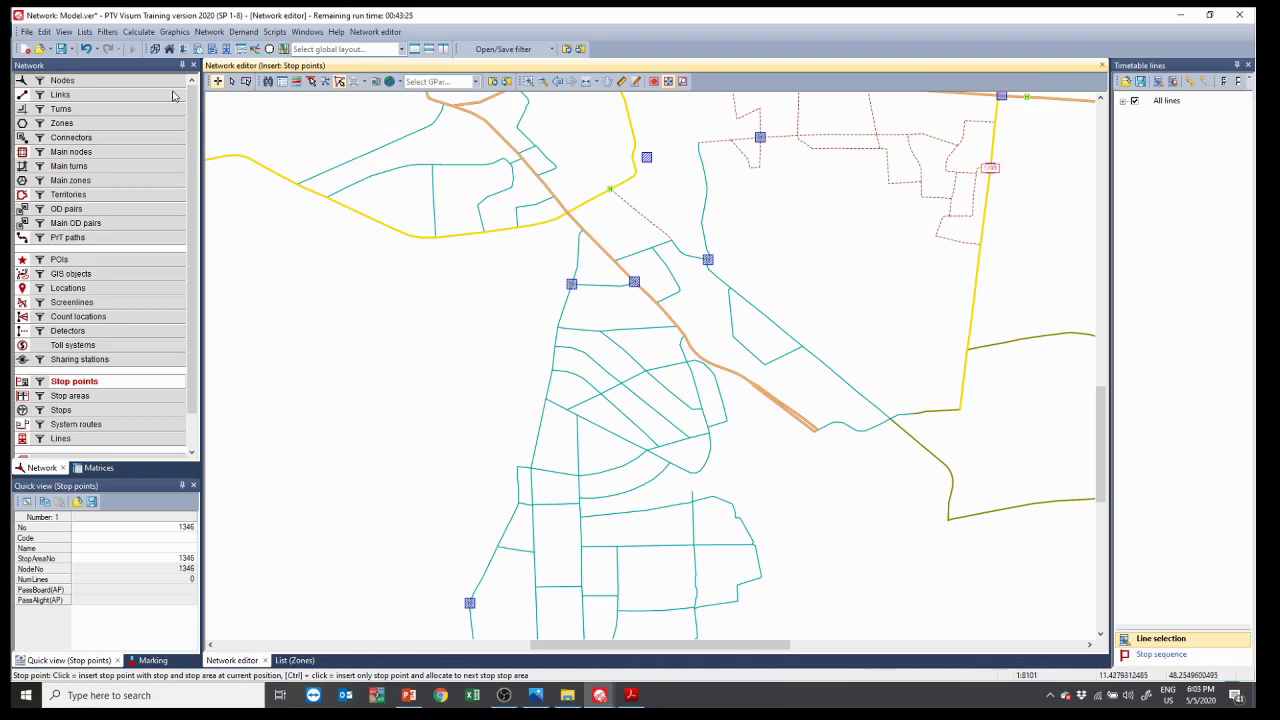
# Step: Return to edit mode and toggle the stop point, stop area and stop layers to compare the elements of the new stops
pyautogui.click(231, 84)
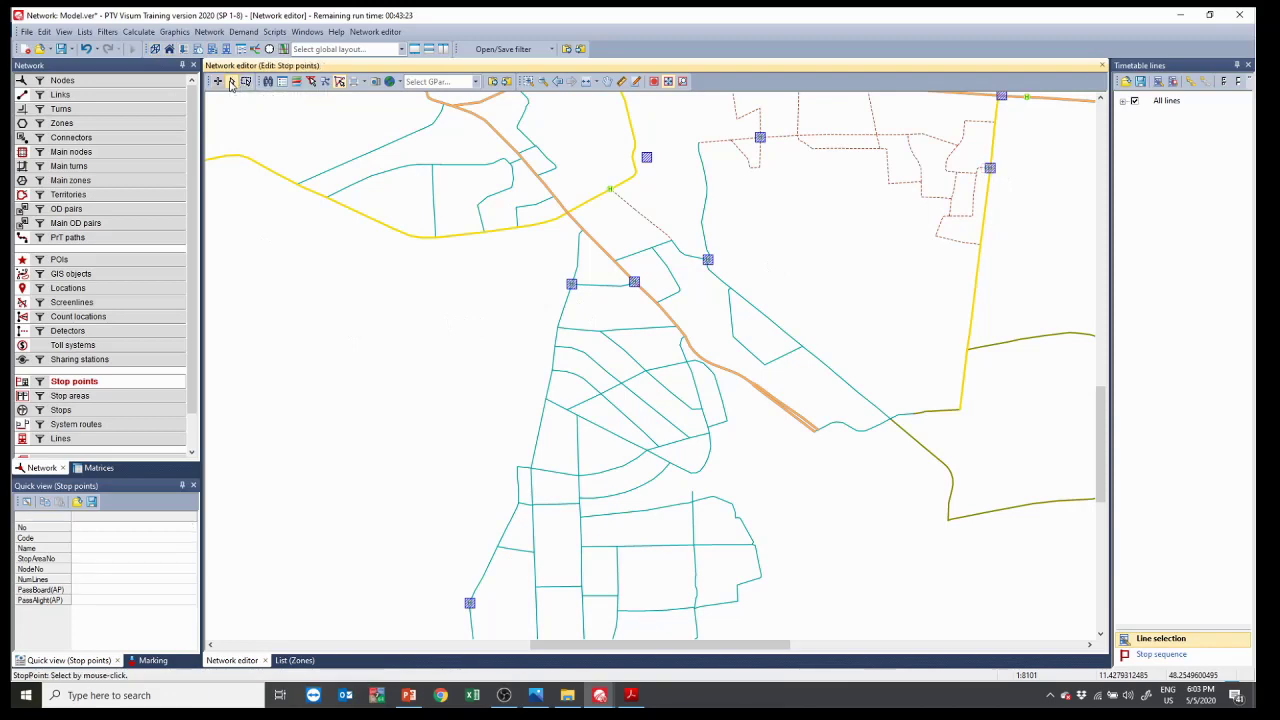
pyautogui.moveTo(373, 360); pyautogui.dragTo(400, 319)
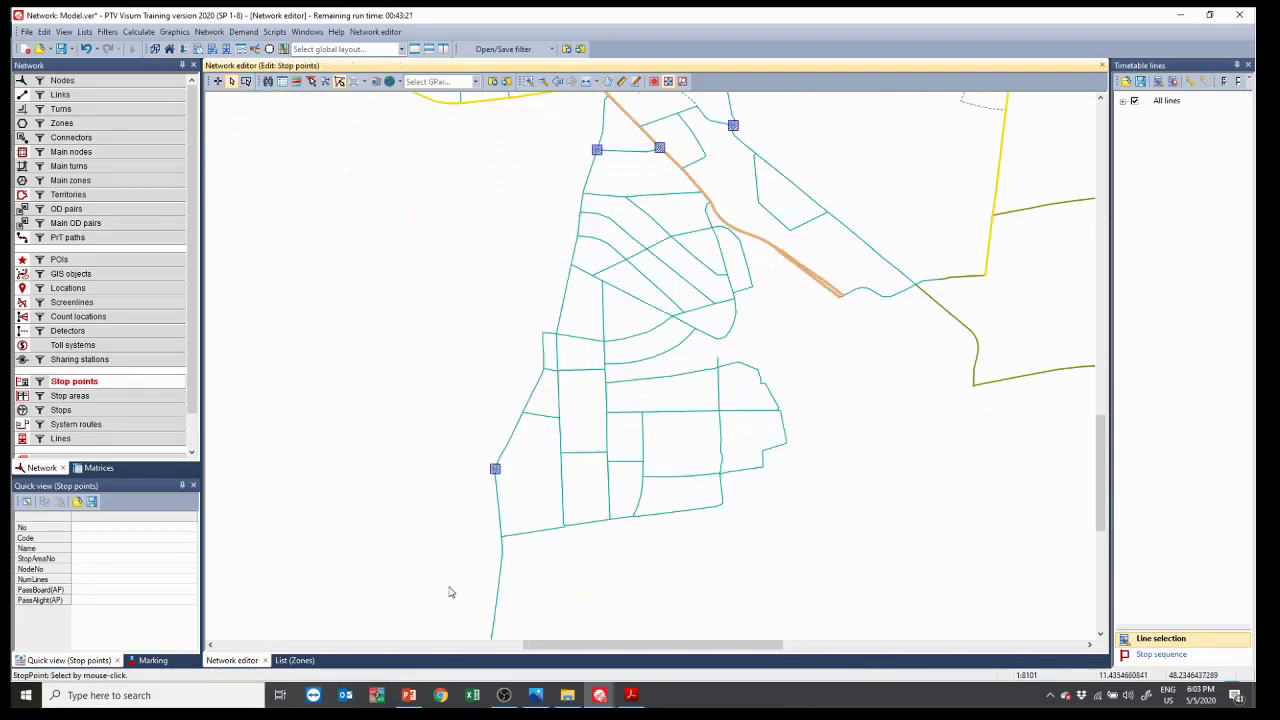
pyautogui.moveTo(449, 591); pyautogui.dragTo(552, 322)
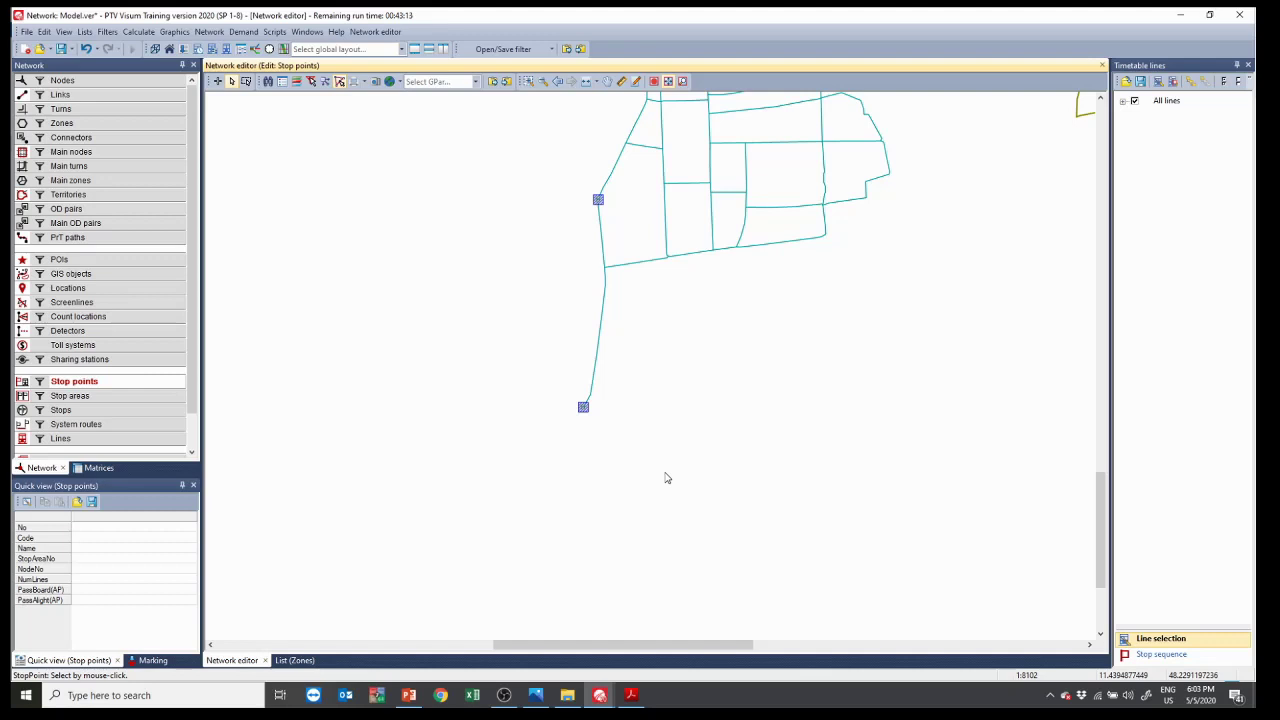
pyautogui.click(23, 397)
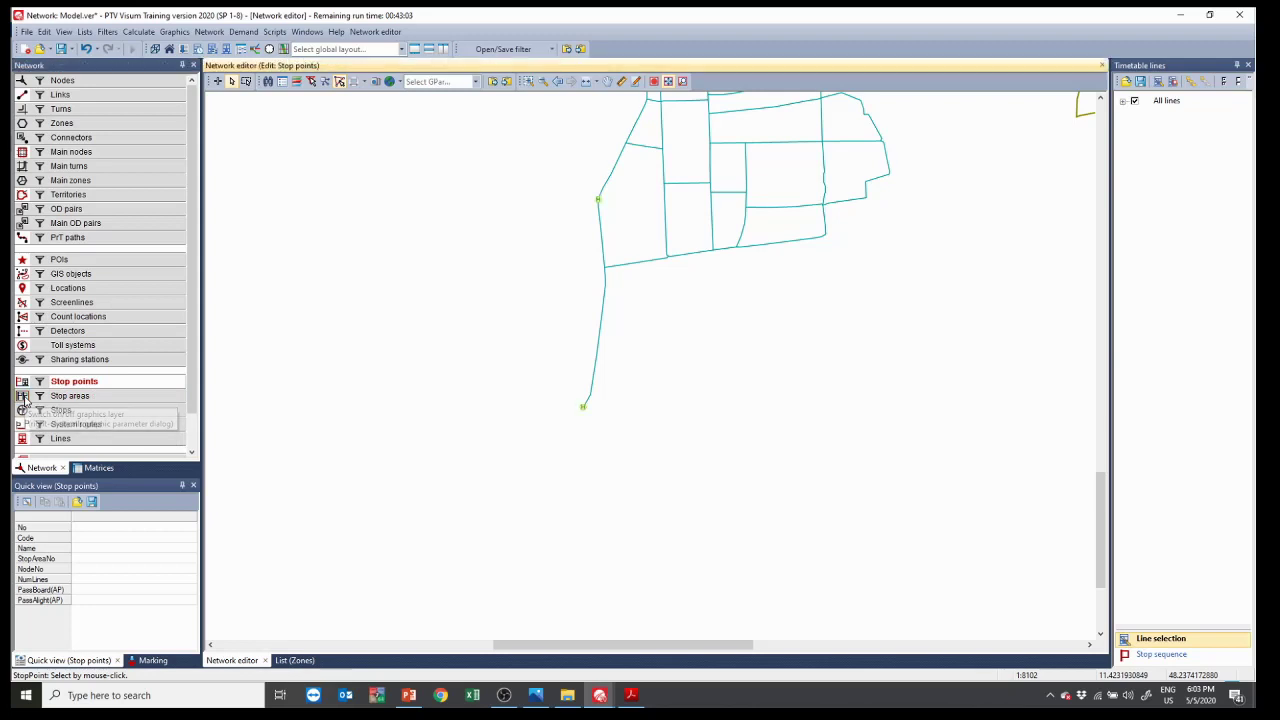
pyautogui.click(22, 410)
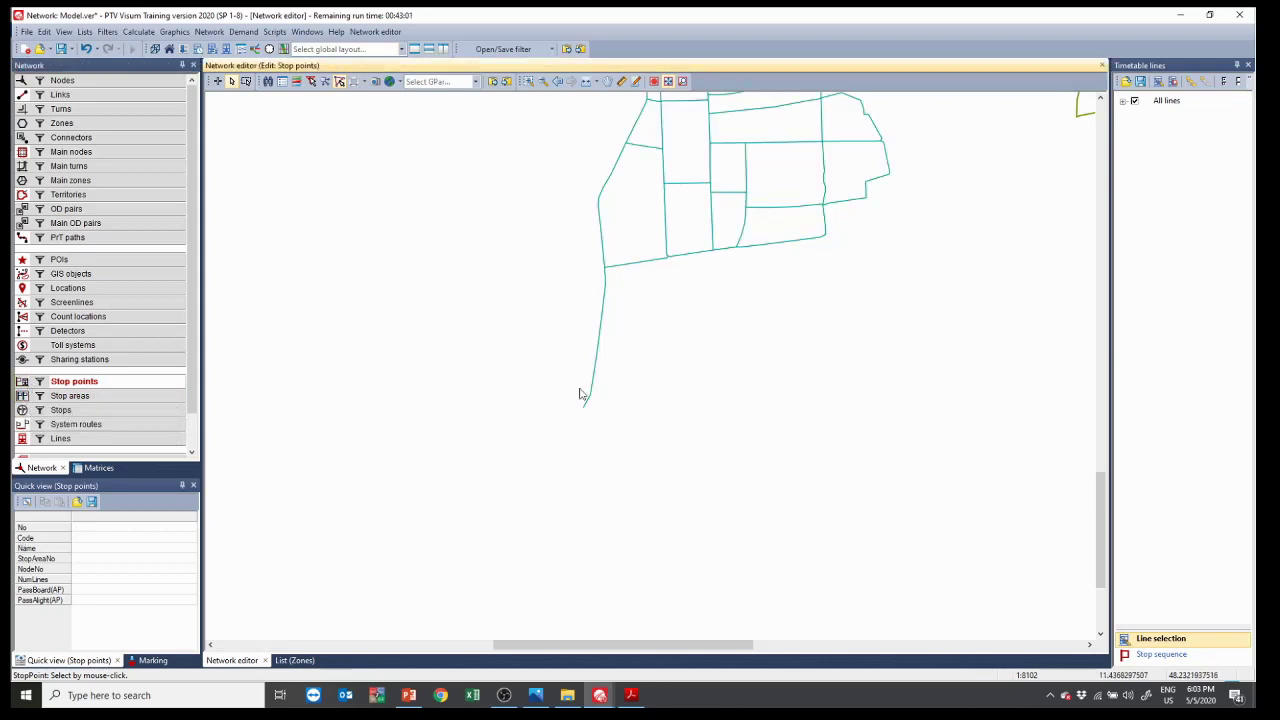
pyautogui.click(21, 381)
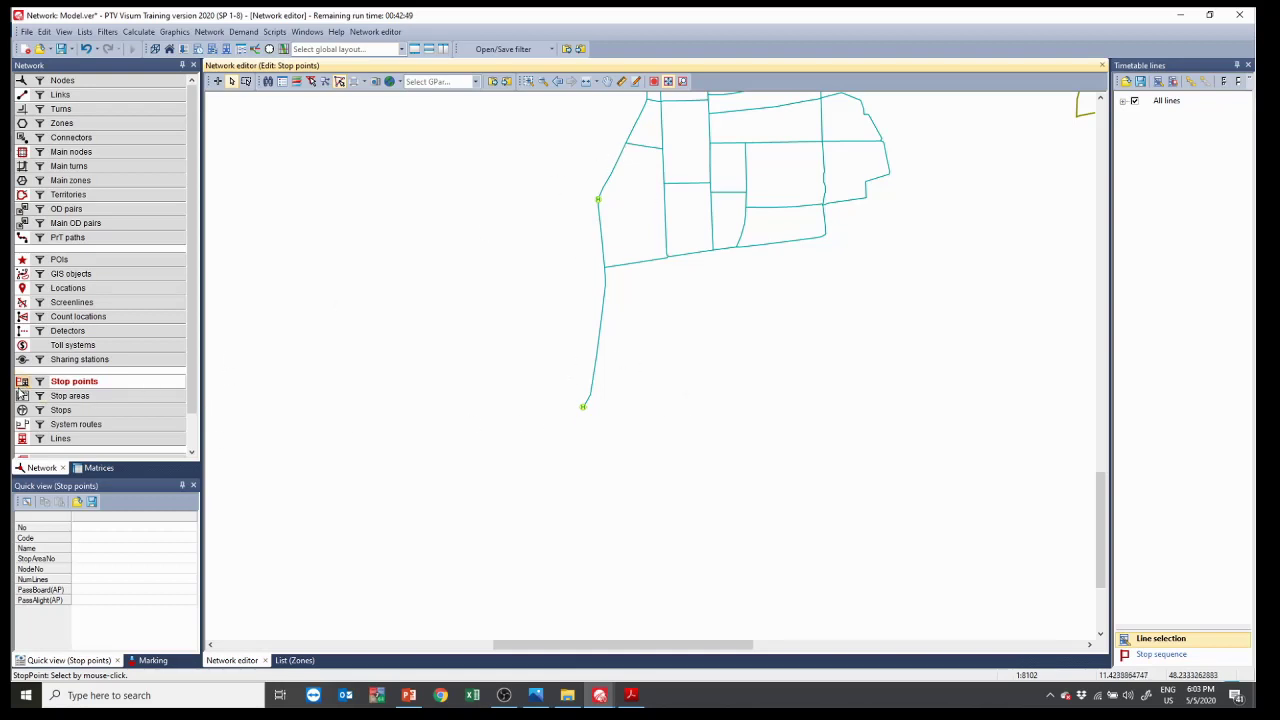
pyautogui.click(22, 386)
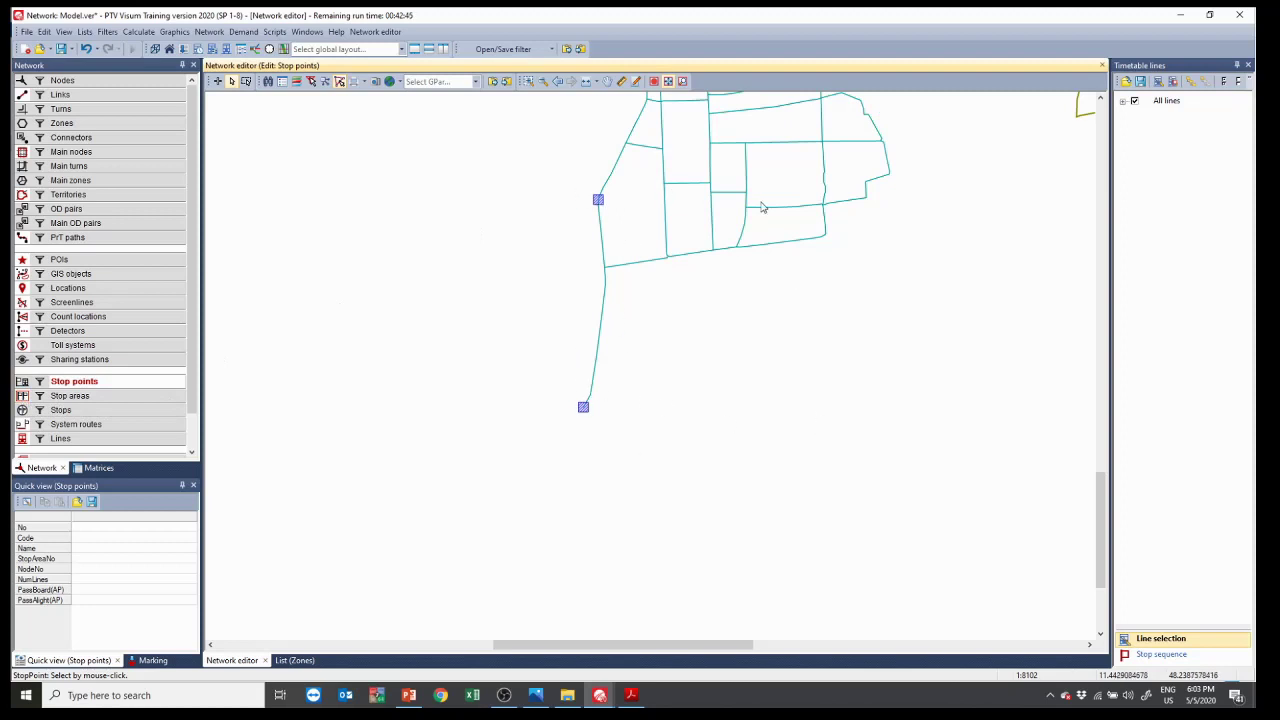
pyautogui.click(22, 396)
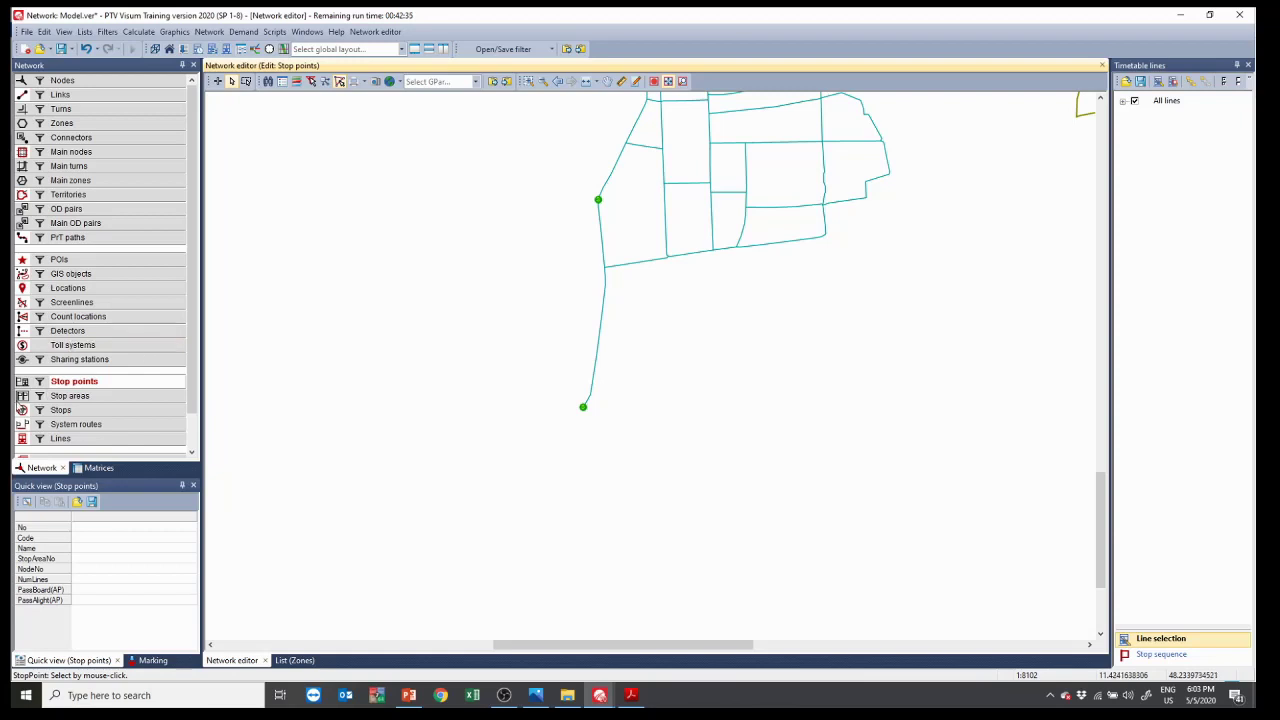
pyautogui.click(22, 396)
pyautogui.scroll(-5, 417, 400)
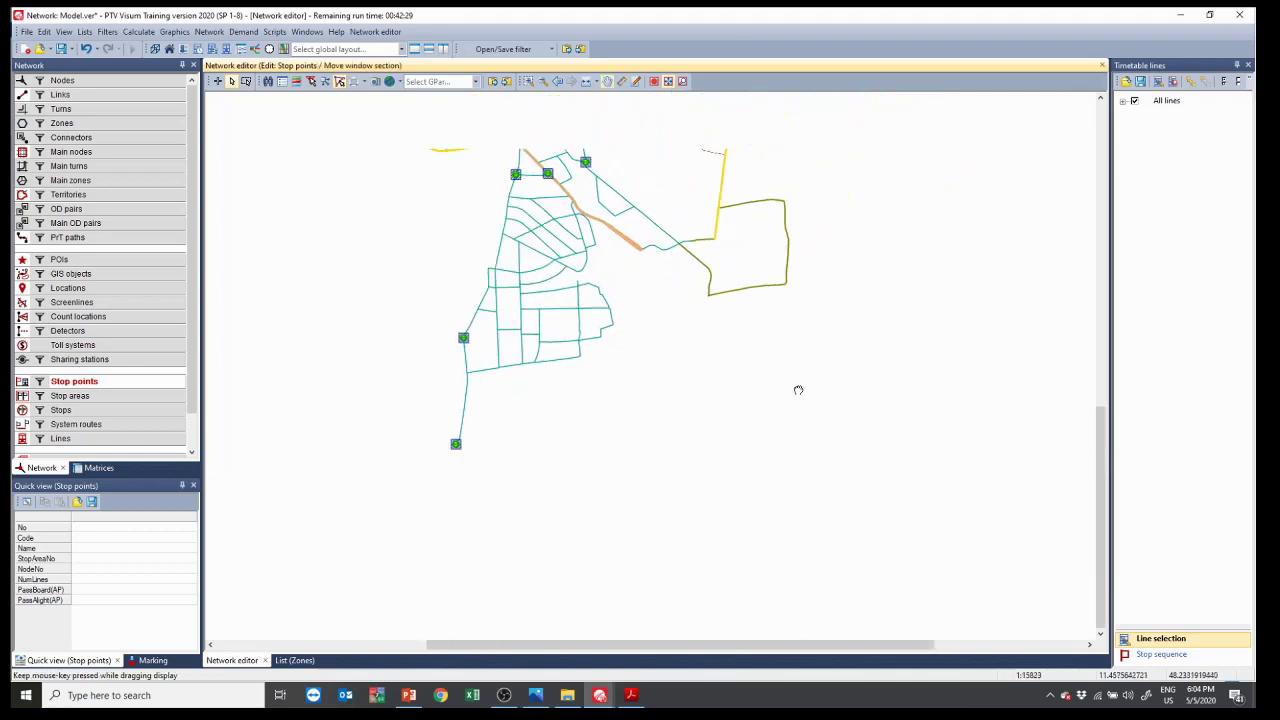
pyautogui.scroll(-1, 798, 390)
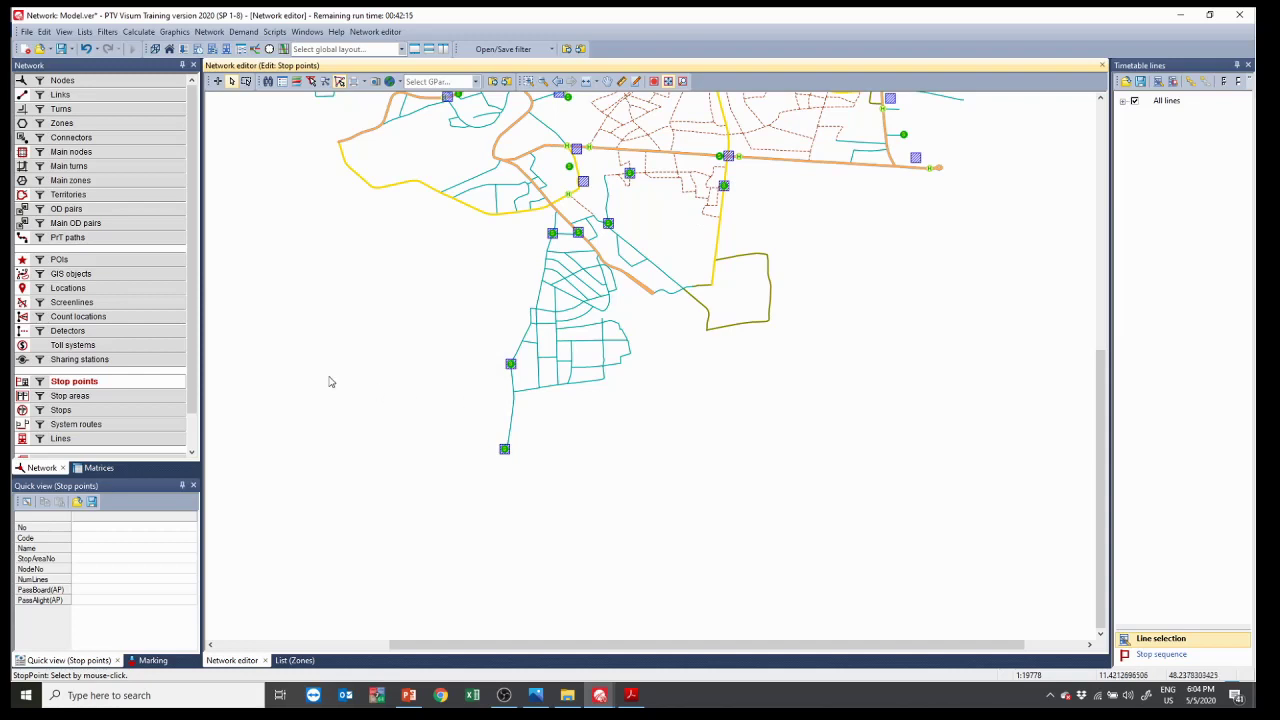
# Step: Create a new line named Line 1000 with the transport system BUS Bus
pyautogui.click(131, 440)
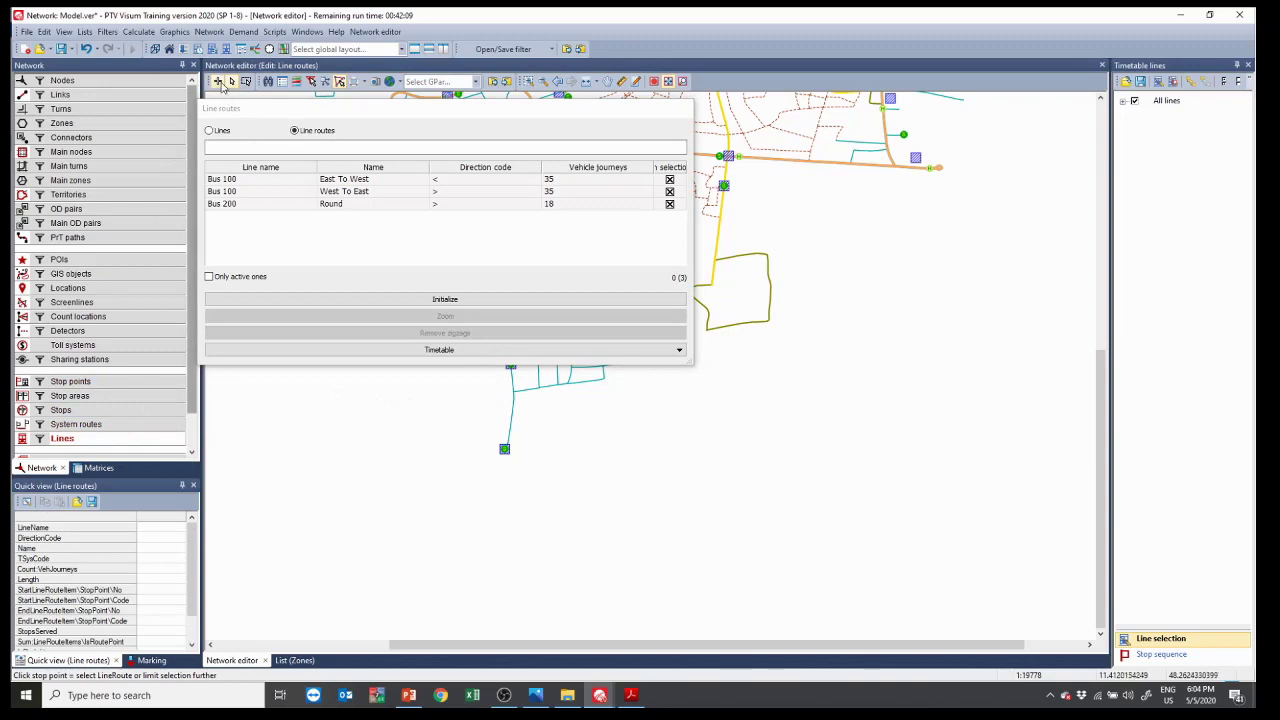
pyautogui.moveTo(240, 107); pyautogui.dragTo(465, 220)
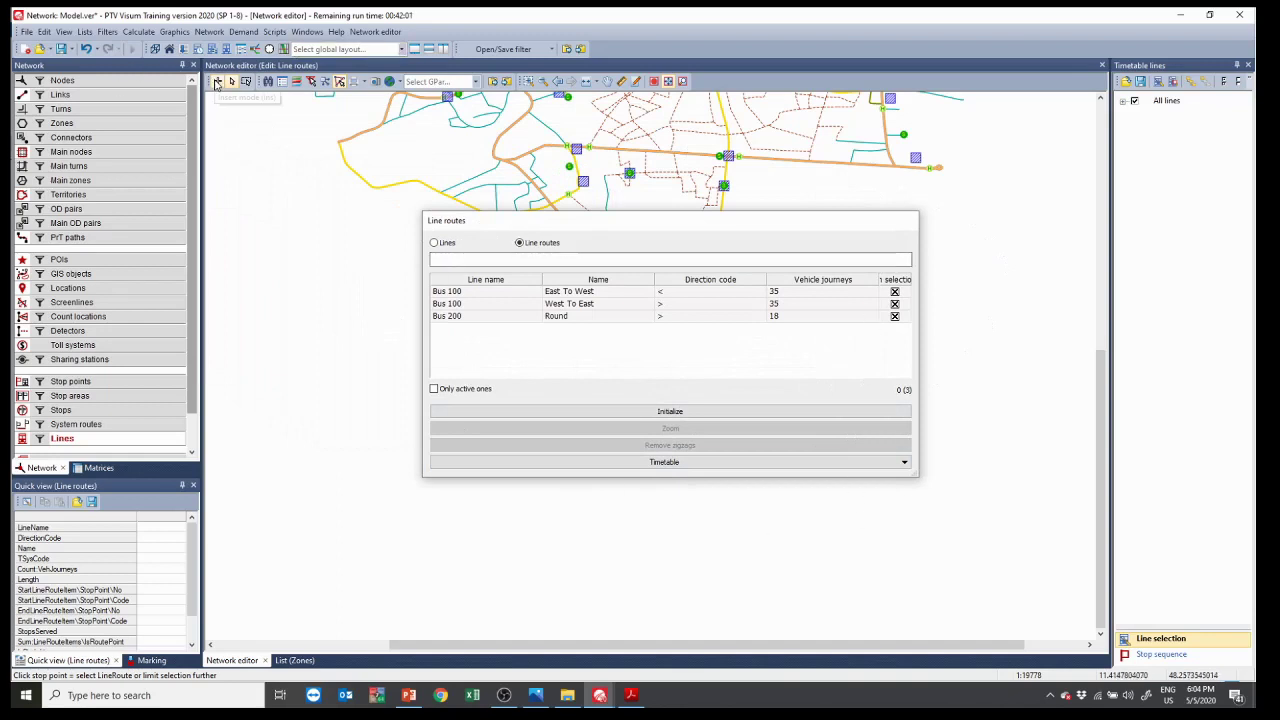
pyautogui.click(217, 83)
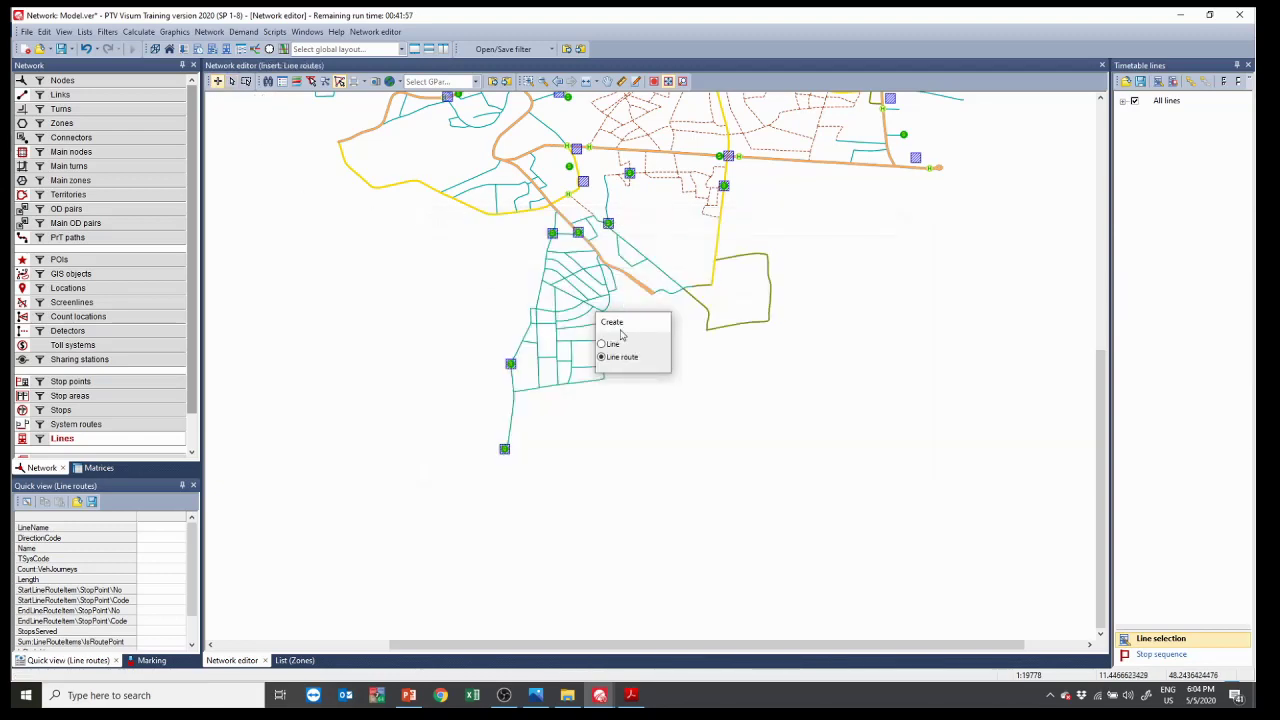
pyautogui.moveTo(620, 333); pyautogui.dragTo(406, 311)
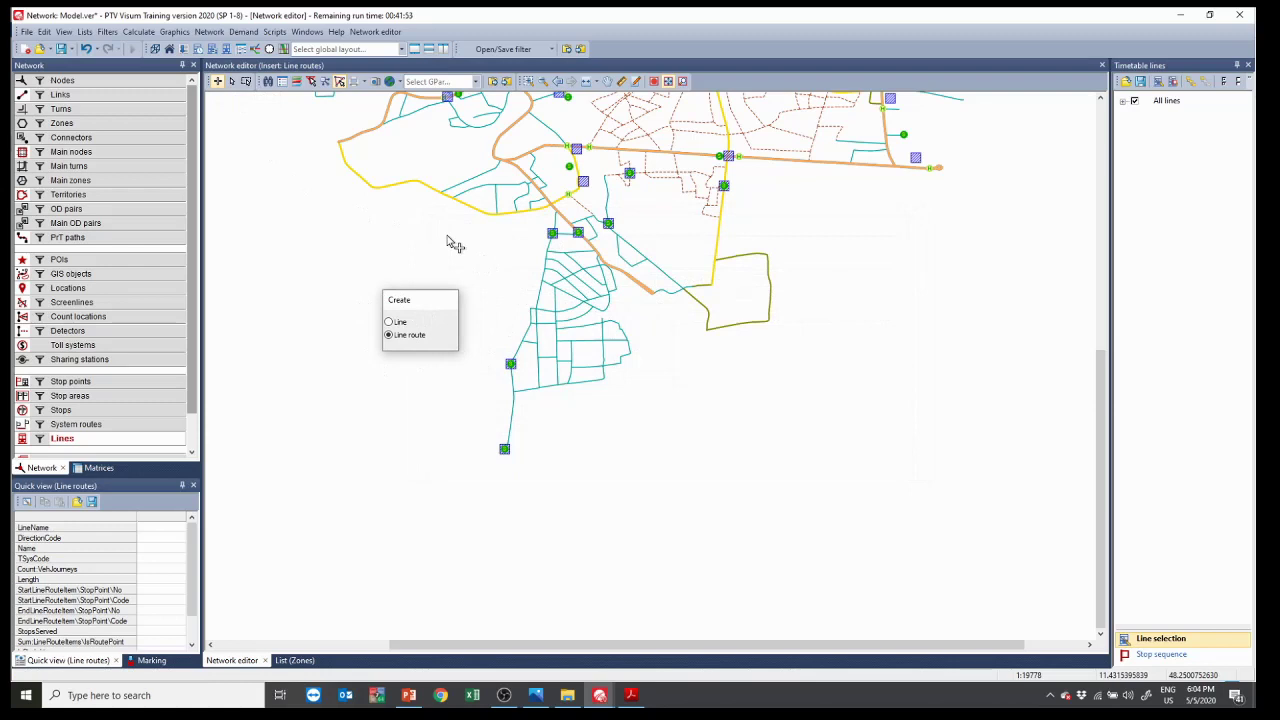
pyautogui.click(389, 322)
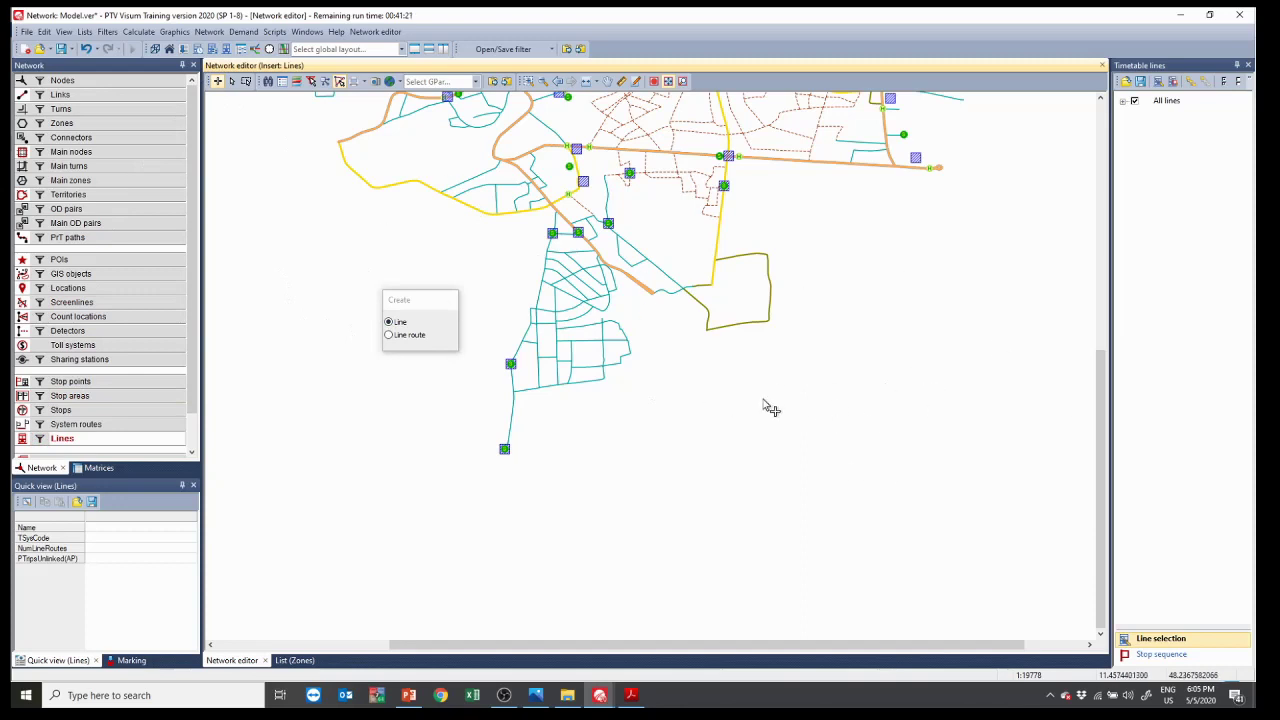
pyautogui.click(689, 457)
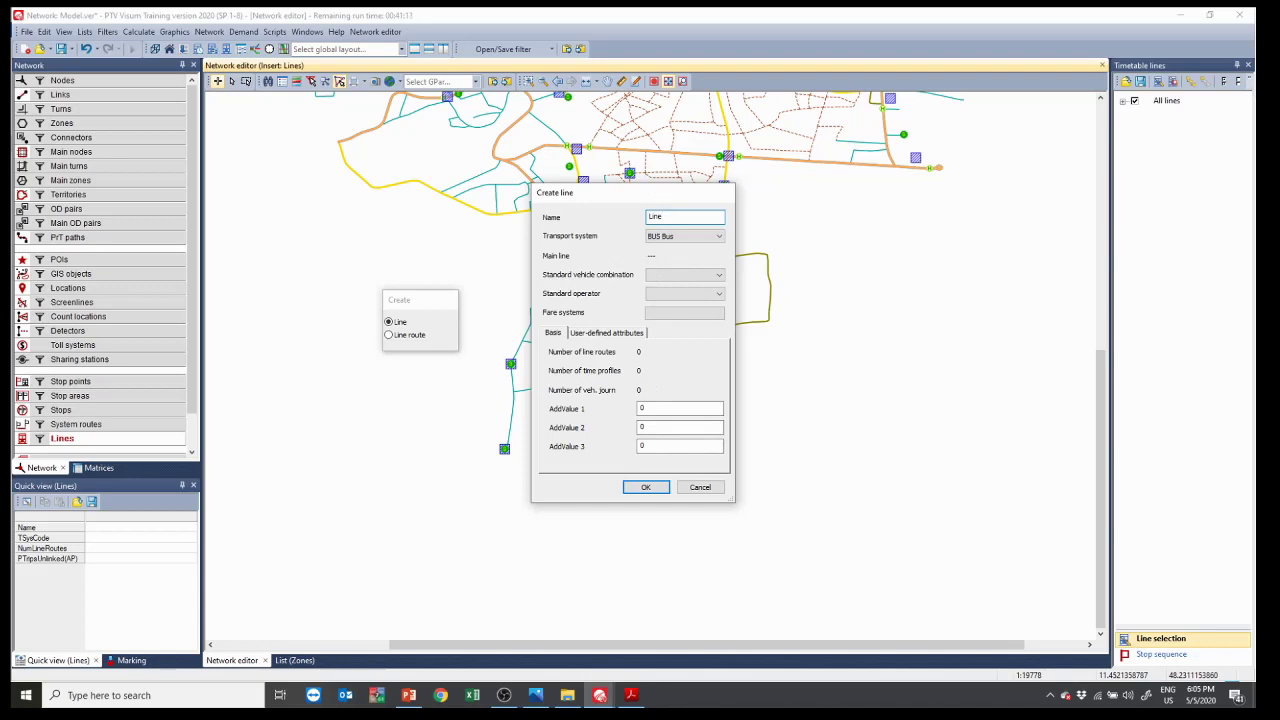
pyautogui.write('Line 1000')
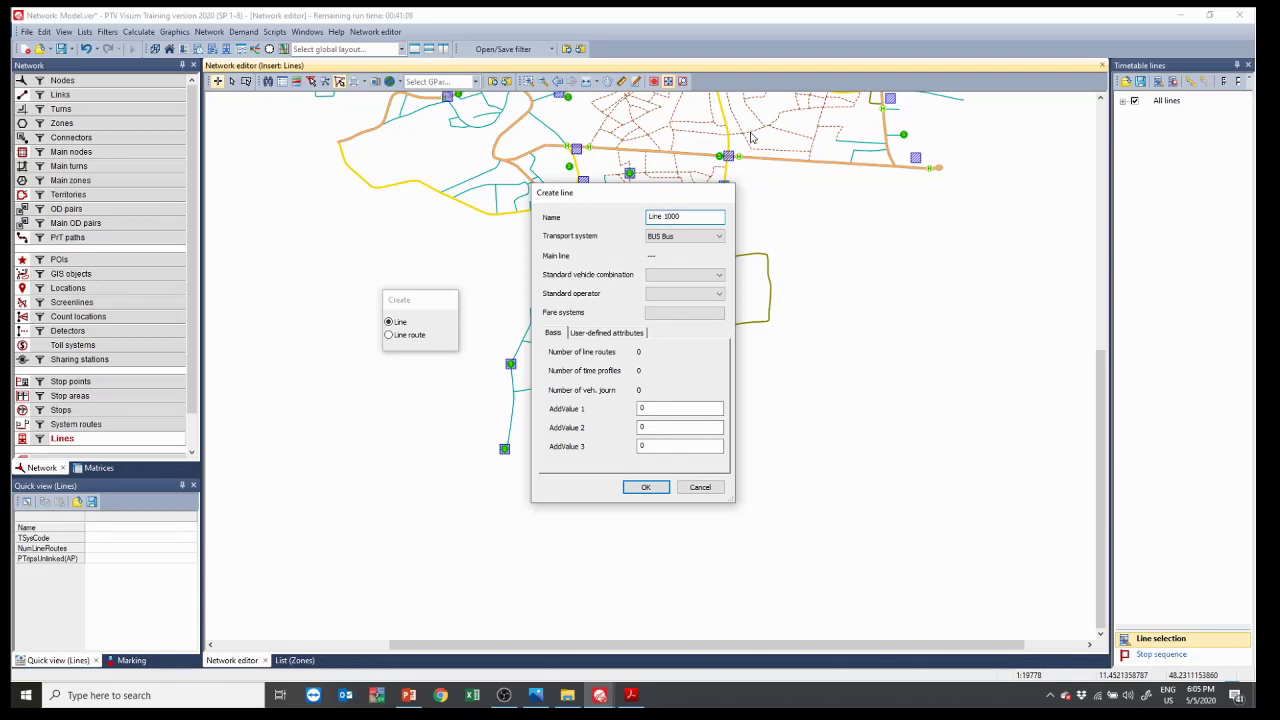
pyautogui.click(712, 236)
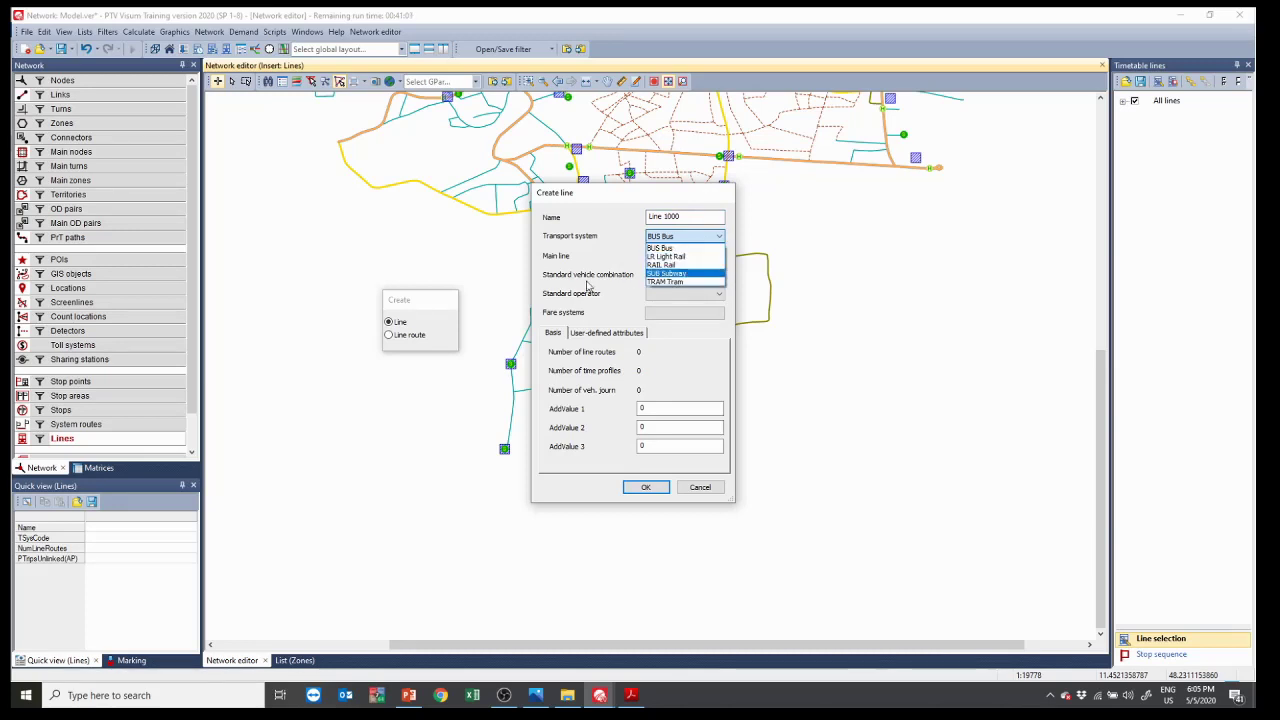
pyautogui.click(655, 248)
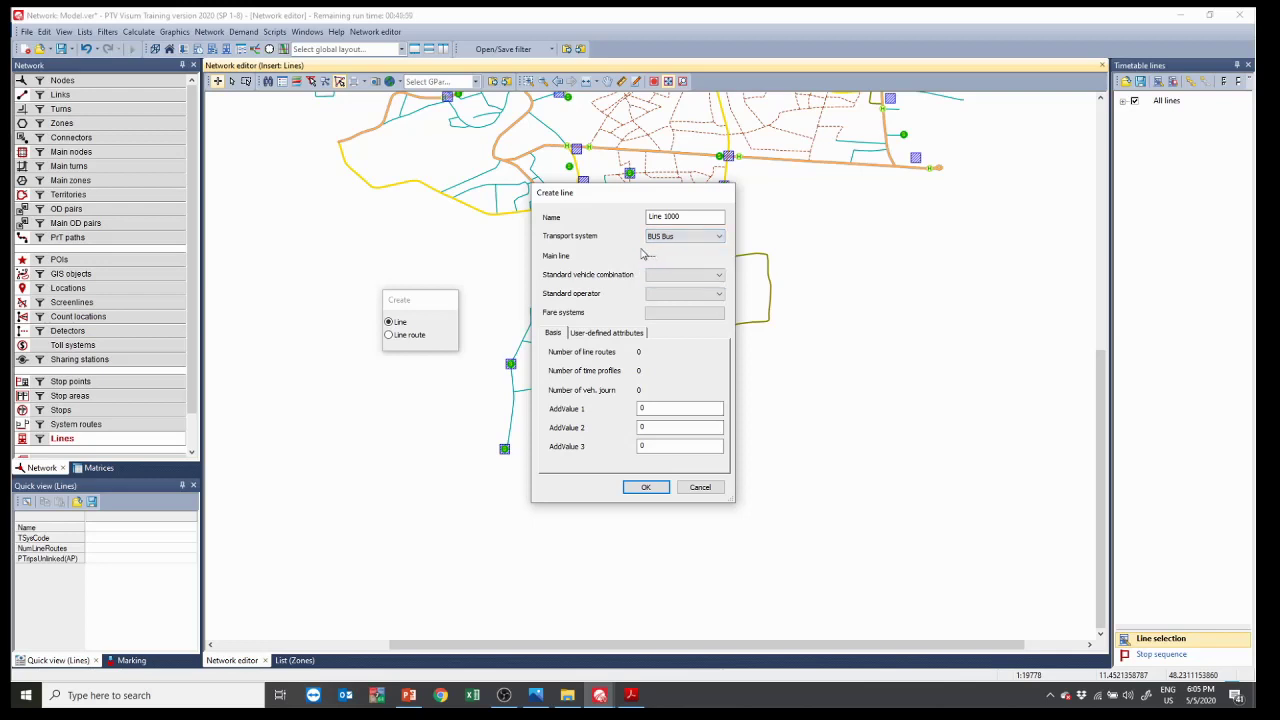
pyautogui.click(634, 490)
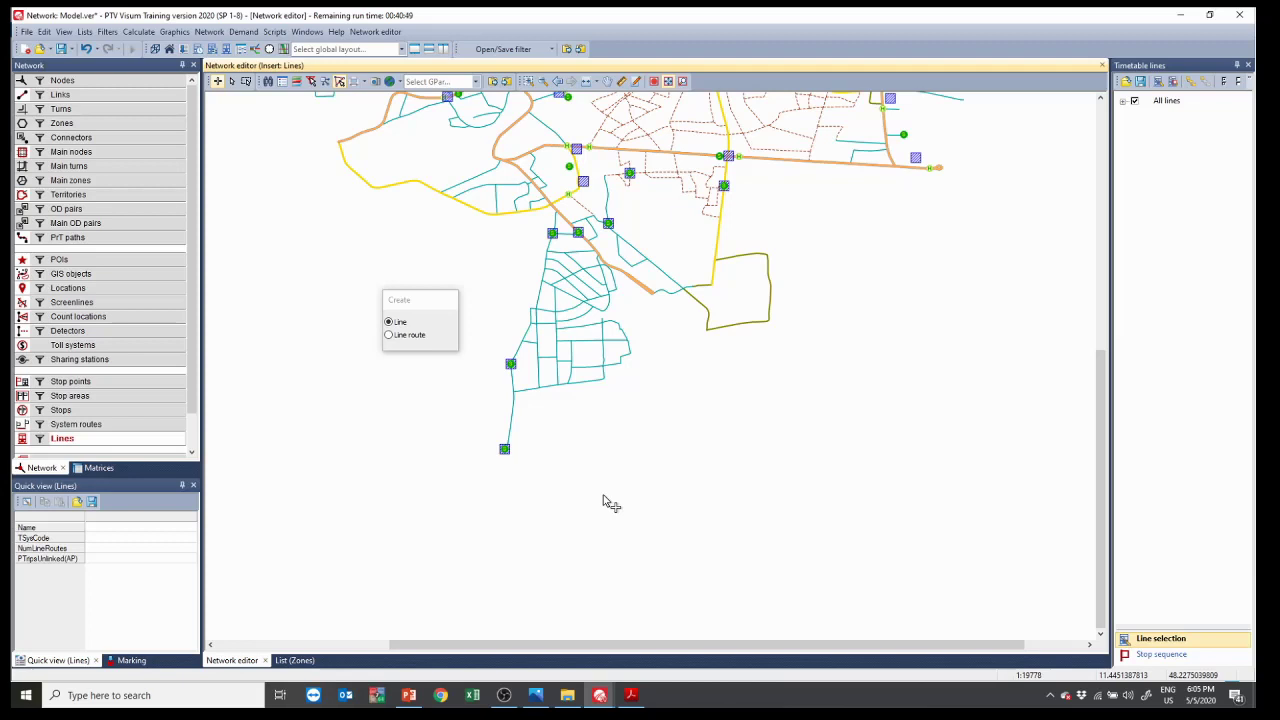
# Step: Create a line route named West-East for Line 1000 with the direction > up
pyautogui.click(389, 336)
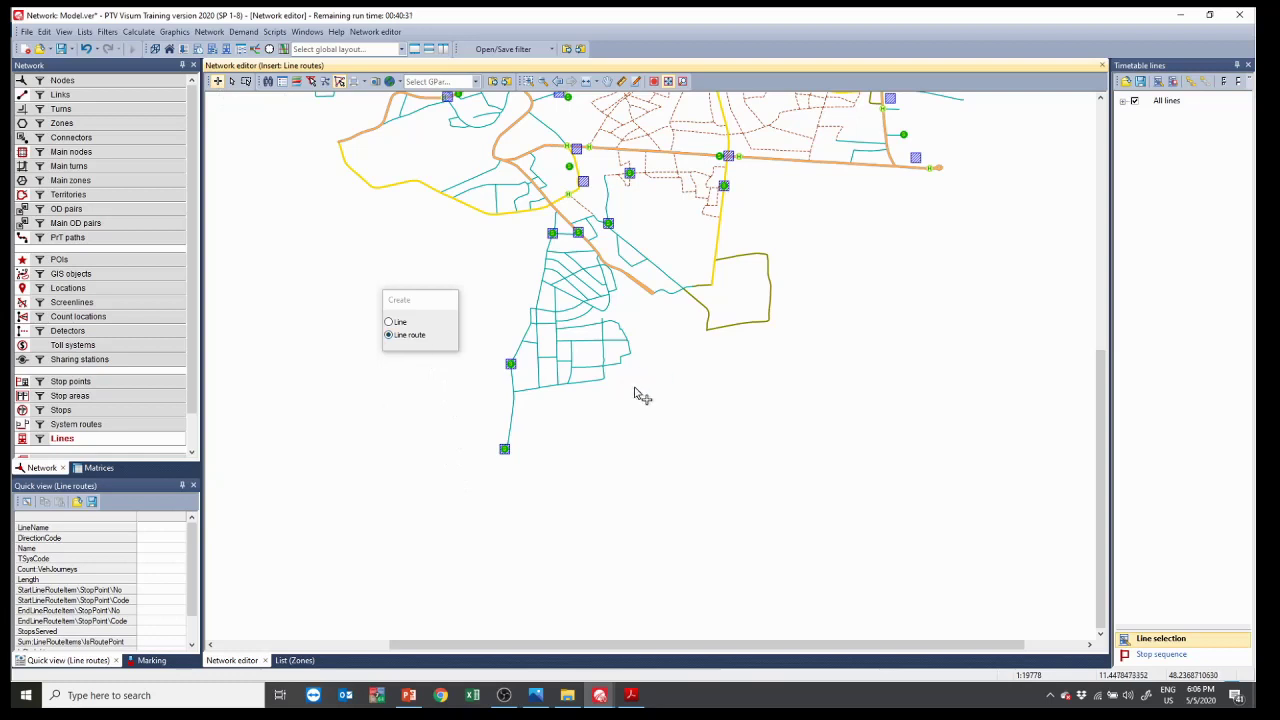
pyautogui.click(570, 472)
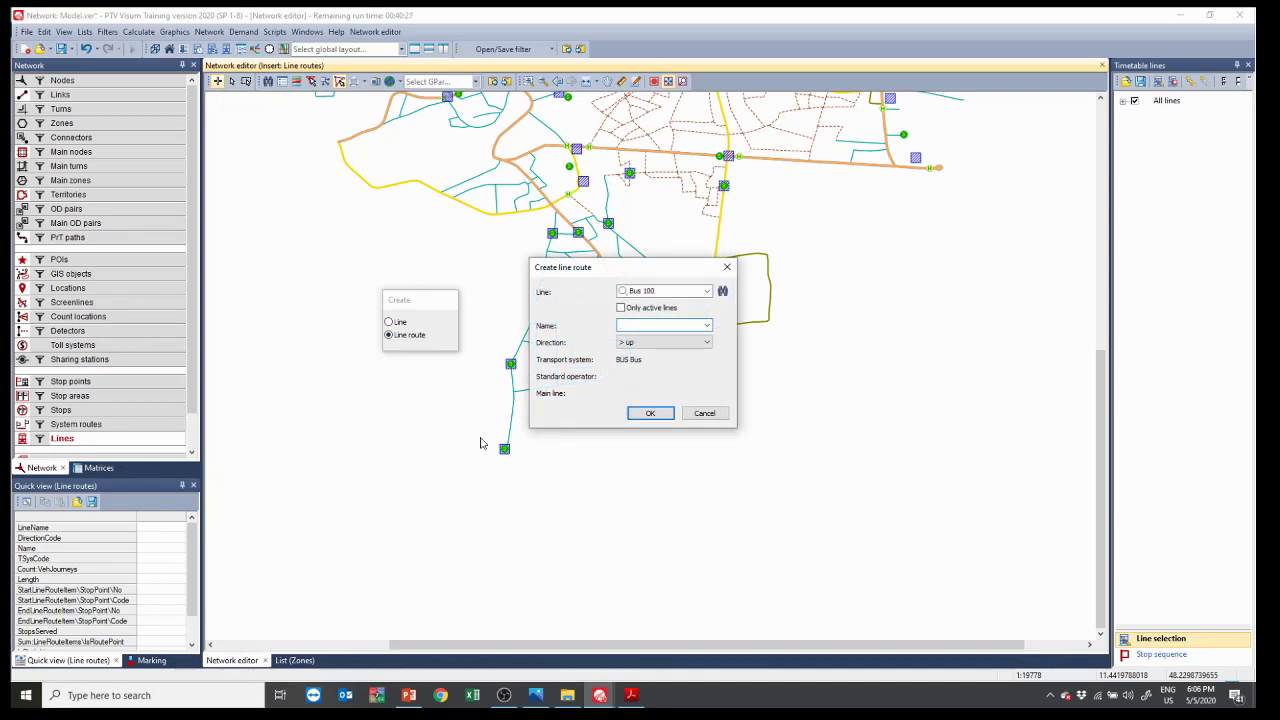
pyautogui.click(669, 290)
pyautogui.click(708, 292)
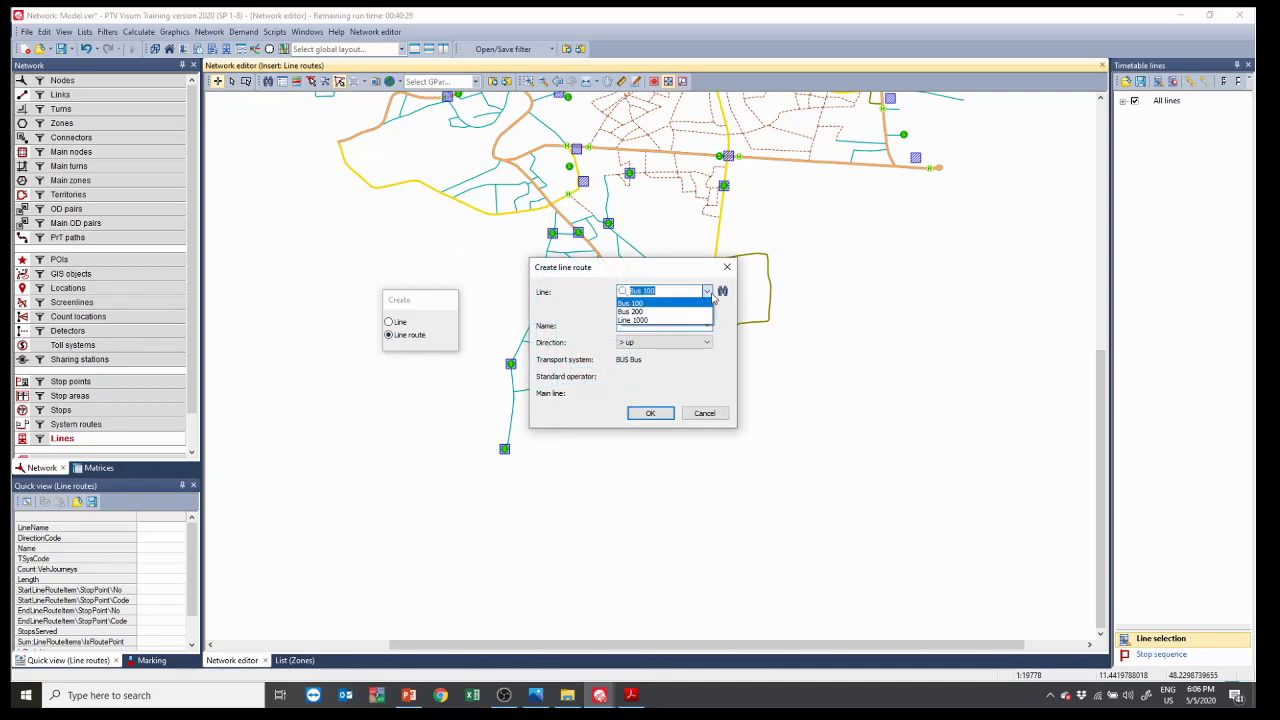
pyautogui.click(691, 320)
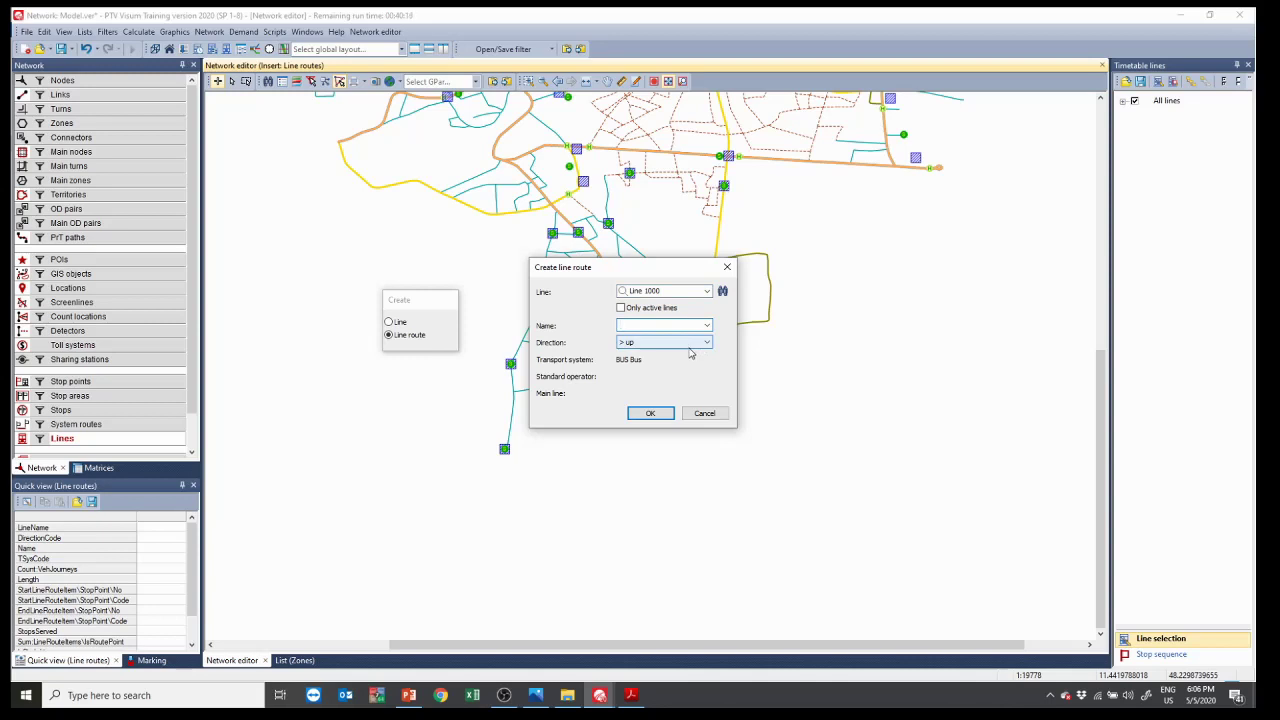
pyautogui.write('West-East')
pyautogui.click(665, 343)
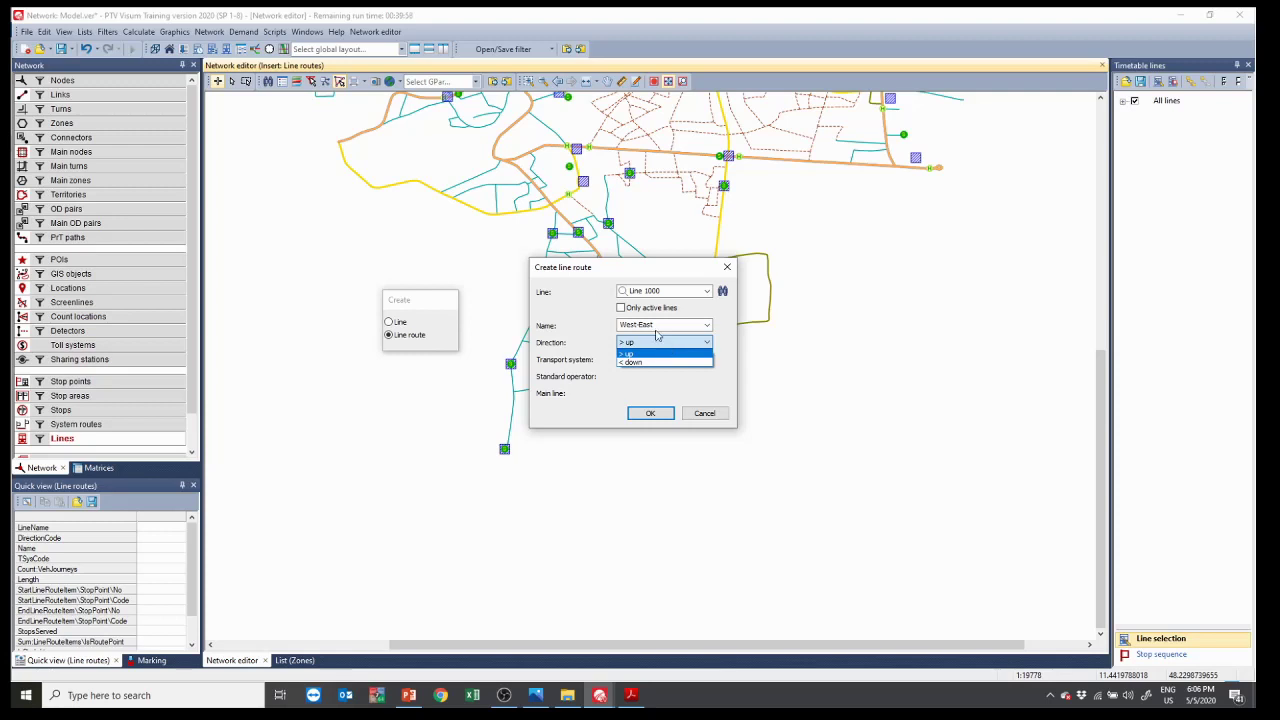
pyautogui.click(582, 321)
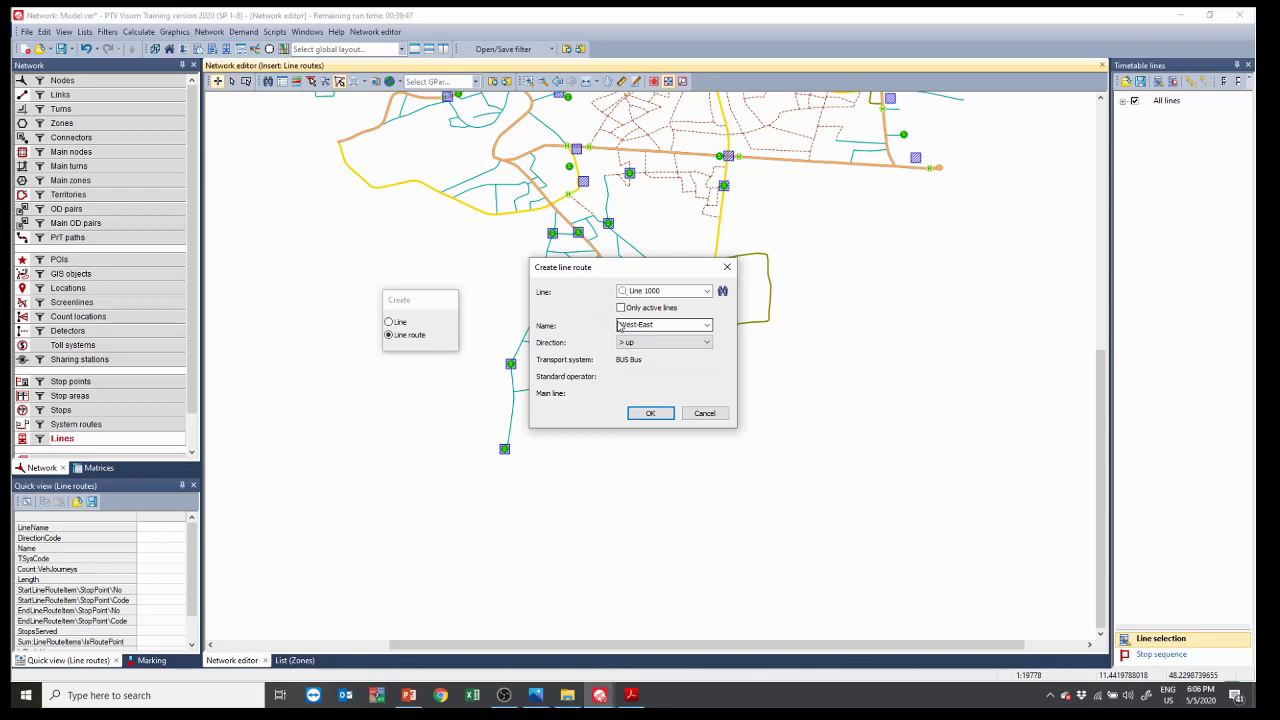
pyautogui.click(650, 413)
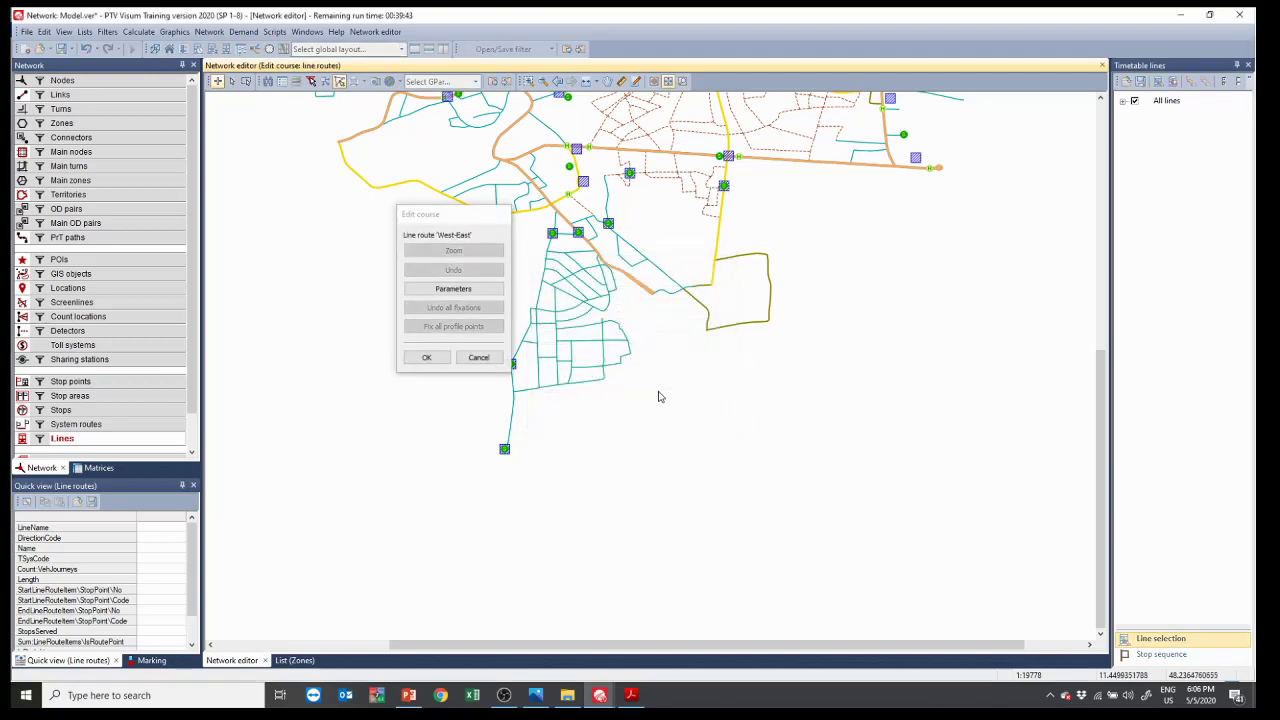
# Step: Trace the West-East route course from the southernmost stop point to the stop point on the yellow road in the east
pyautogui.moveTo(482, 216); pyautogui.dragTo(380, 256)
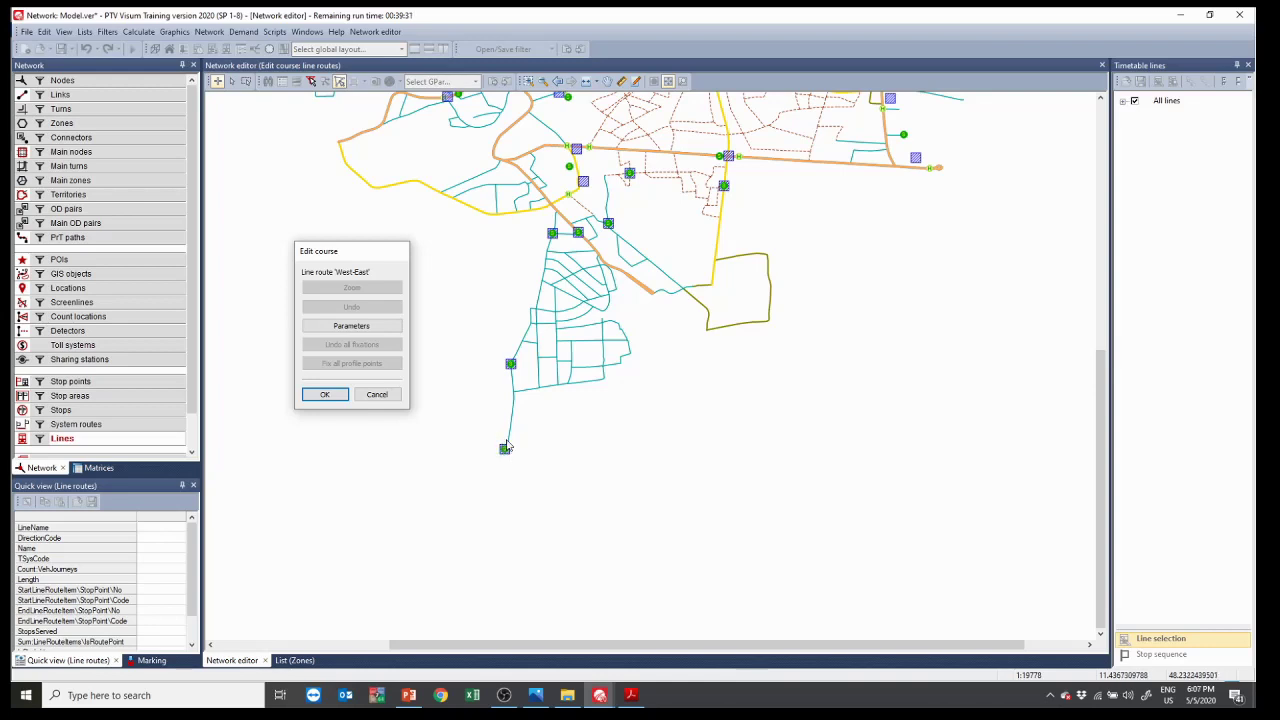
pyautogui.click(504, 450)
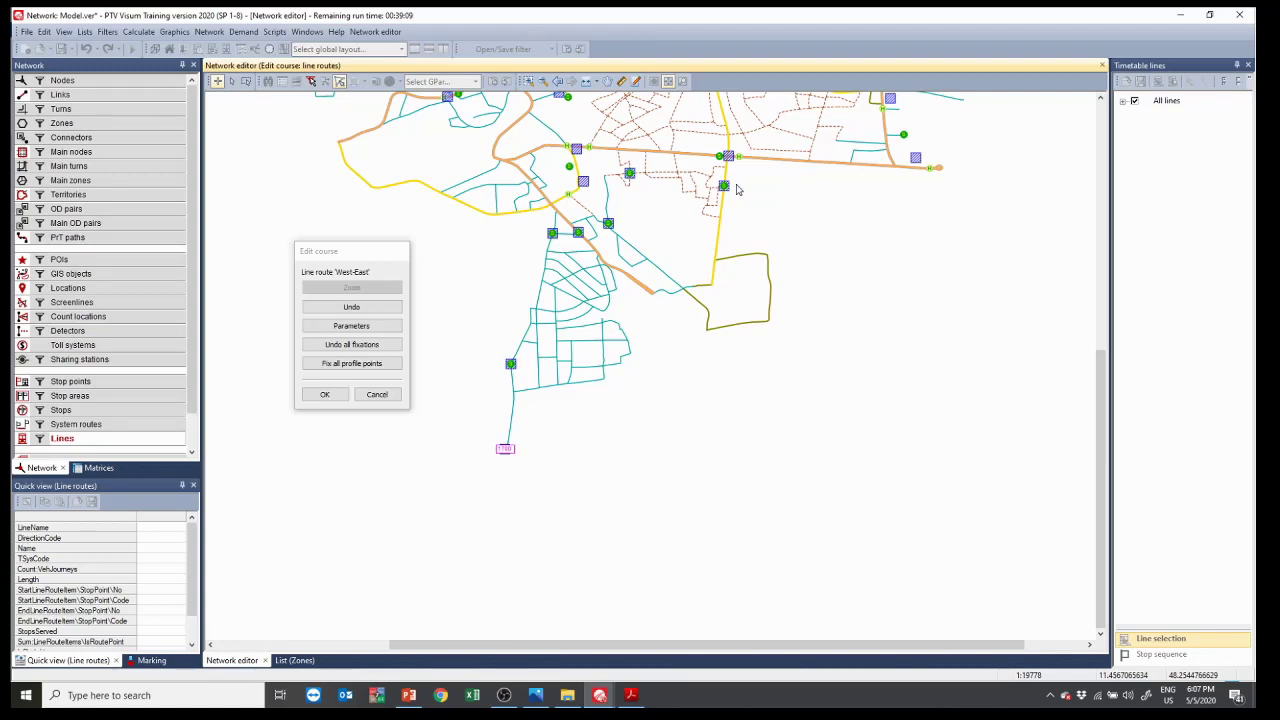
pyautogui.click(507, 451)
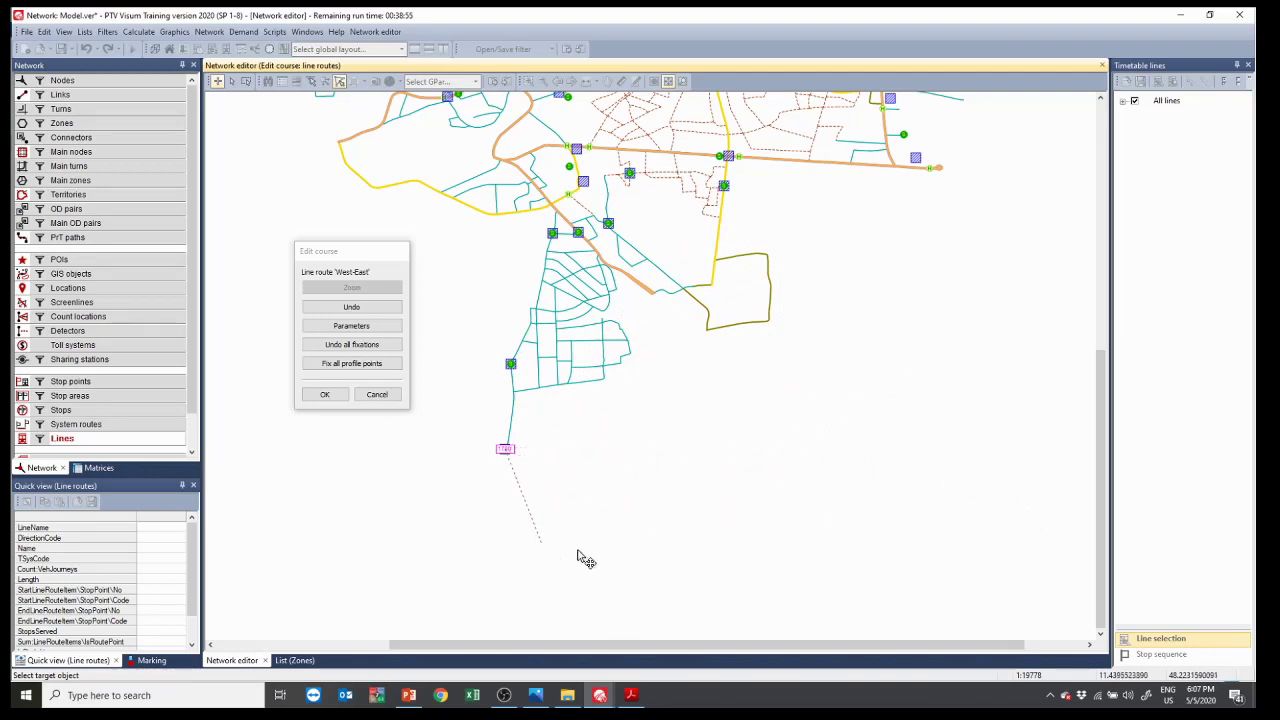
pyautogui.moveTo(576, 252)
pyautogui.mouseDown()
pyautogui.moveTo(556, 295)
pyautogui.moveTo(608, 278)
pyautogui.moveTo(555, 305)
pyautogui.moveTo(540, 271)
pyautogui.moveTo(552, 243)
pyautogui.moveTo(612, 222)
pyautogui.moveTo(652, 288)
pyautogui.moveTo(728, 297)
pyautogui.mouseUp()
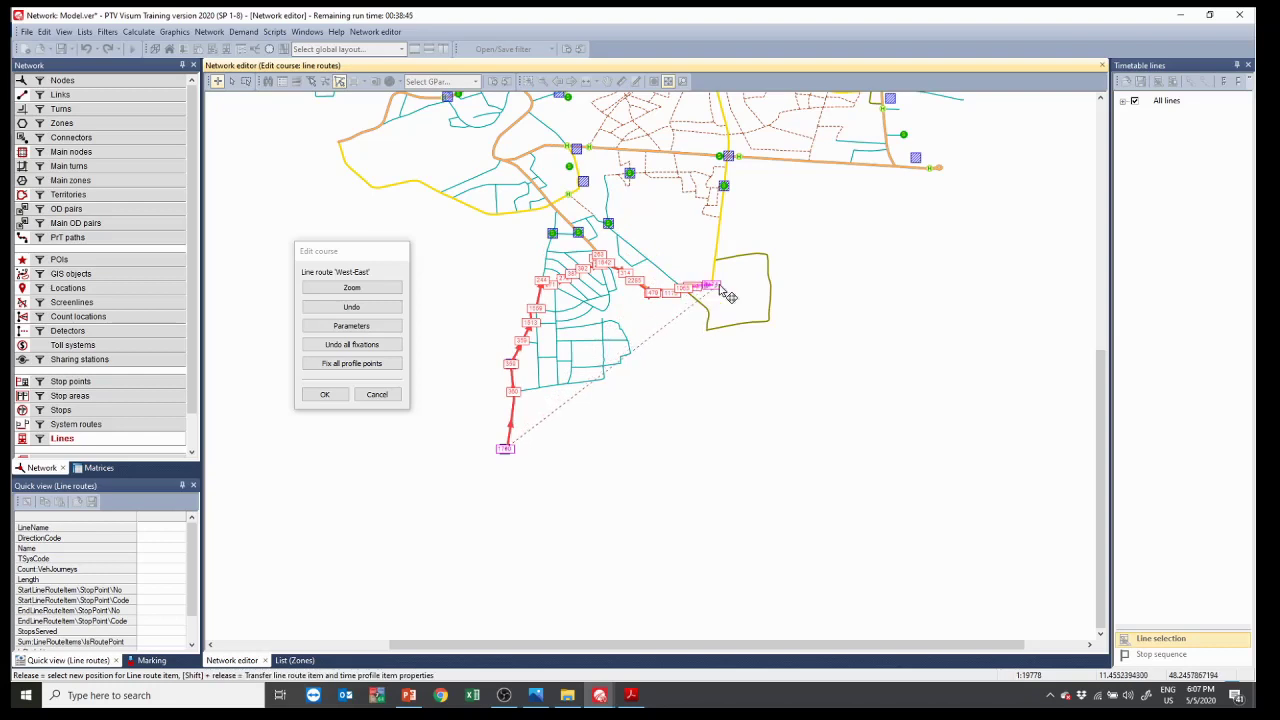
pyautogui.moveTo(728, 297); pyautogui.dragTo(728, 297)
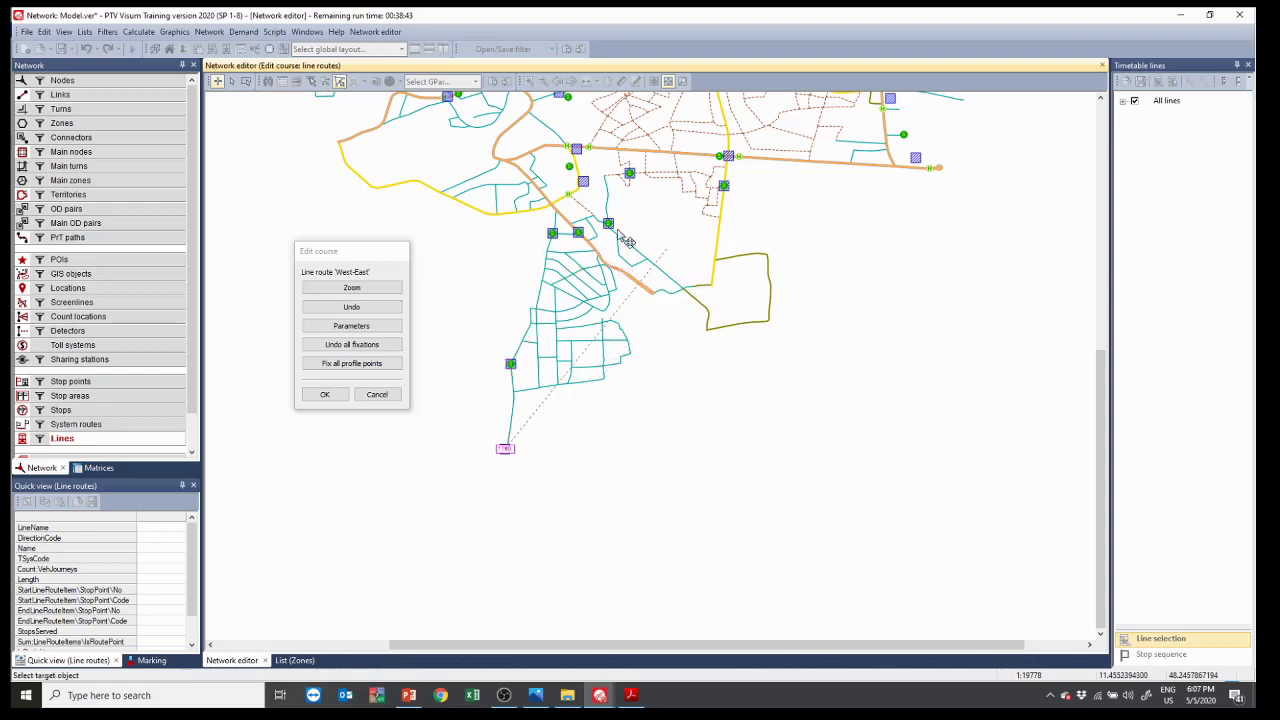
pyautogui.moveTo(612, 245)
pyautogui.mouseDown()
pyautogui.moveTo(670, 280)
pyautogui.moveTo(660, 265)
pyautogui.moveTo(630, 280)
pyautogui.moveTo(585, 340)
pyautogui.moveTo(630, 250)
pyautogui.moveTo(686, 288)
pyautogui.moveTo(737, 199)
pyautogui.mouseUp()
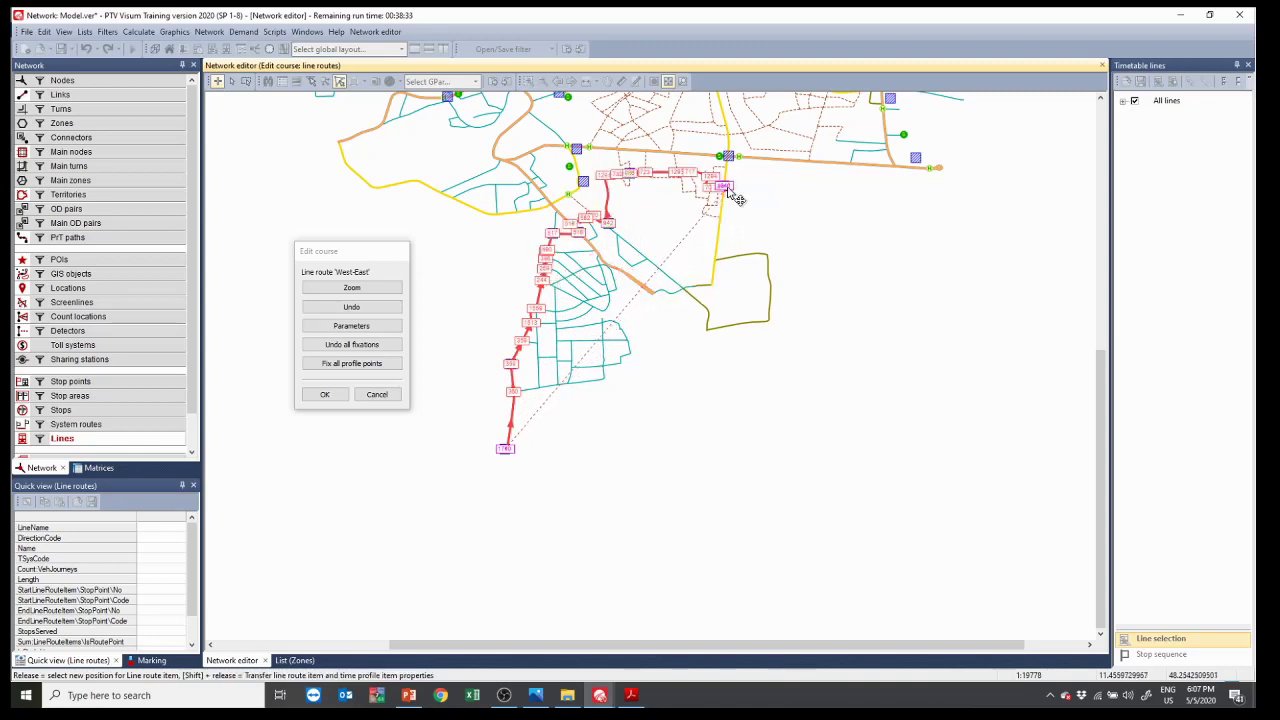
pyautogui.scroll(3, 737, 199)
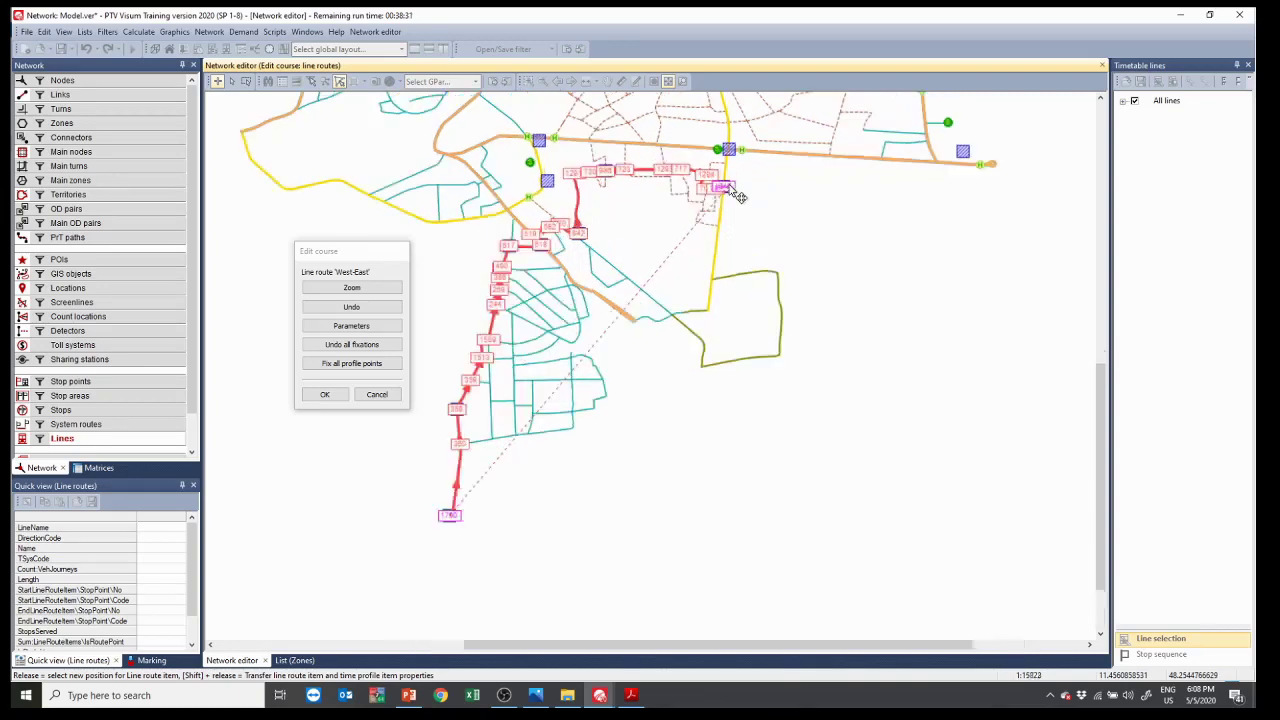
pyautogui.scroll(6, 737, 199)
pyautogui.moveTo(737, 199)
pyautogui.mouseDown()
pyautogui.moveTo(689, 211)
pyautogui.moveTo(688, 195)
pyautogui.mouseUp()
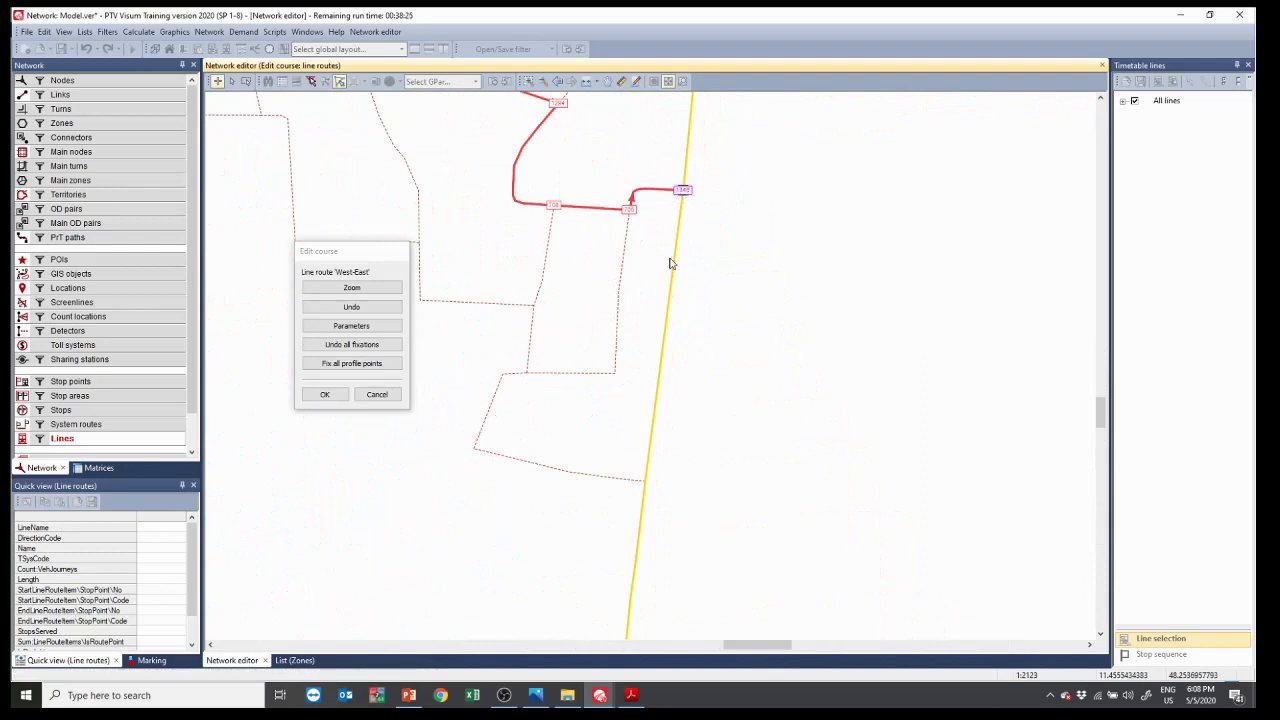
pyautogui.scroll(-5, 672, 265)
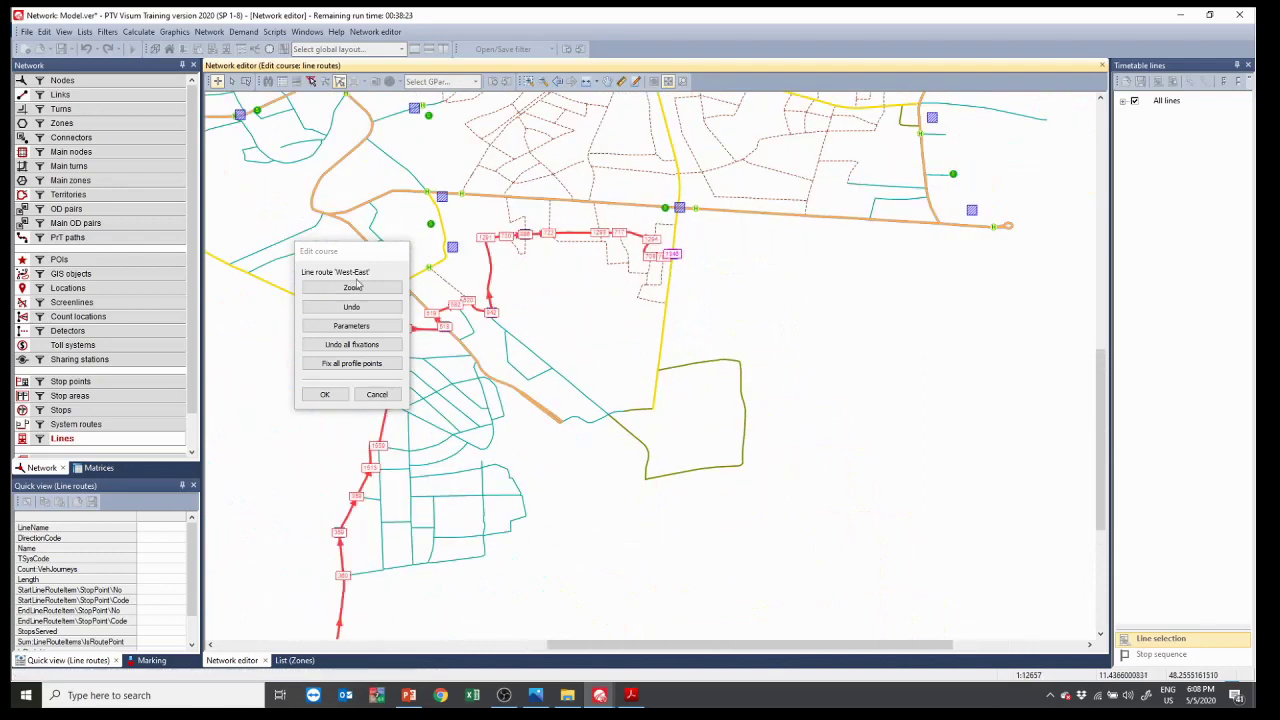
pyautogui.moveTo(368, 256); pyautogui.dragTo(923, 274)
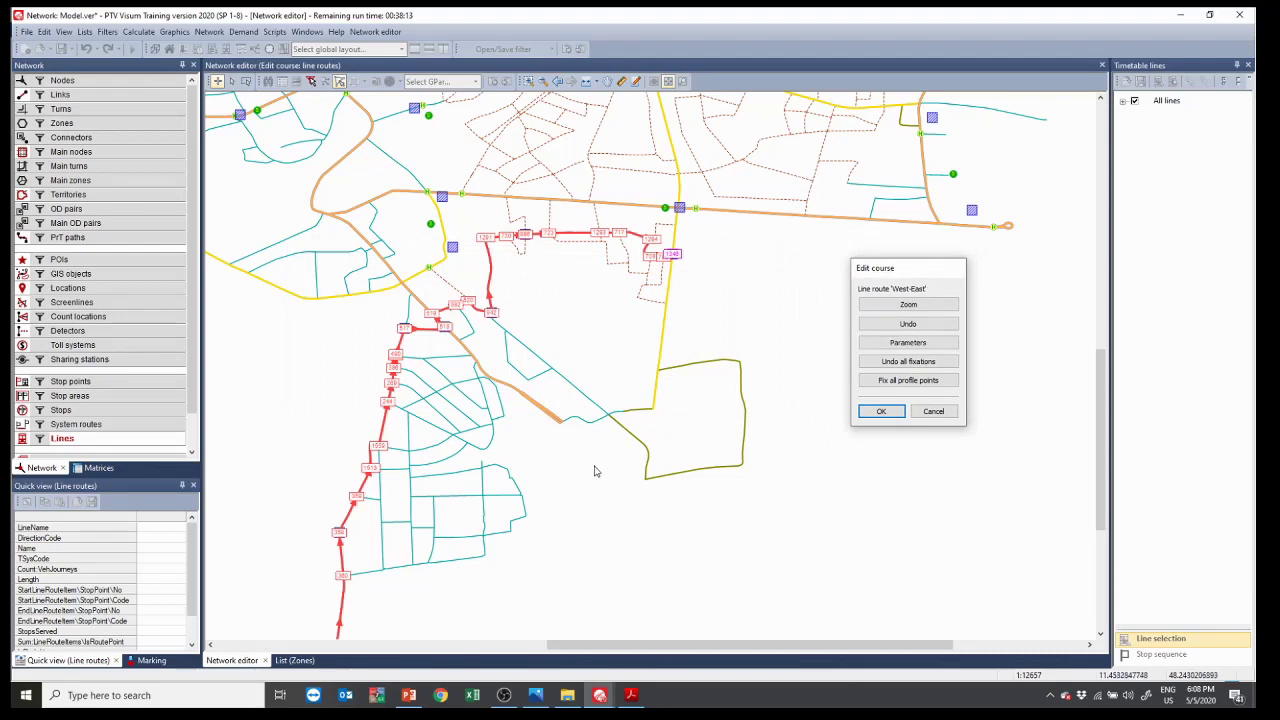
# Step: Reroute the West-East course by shifting points from the western street to nodes inside the southern street grid
pyautogui.moveTo(594, 469); pyautogui.dragTo(608, 371)
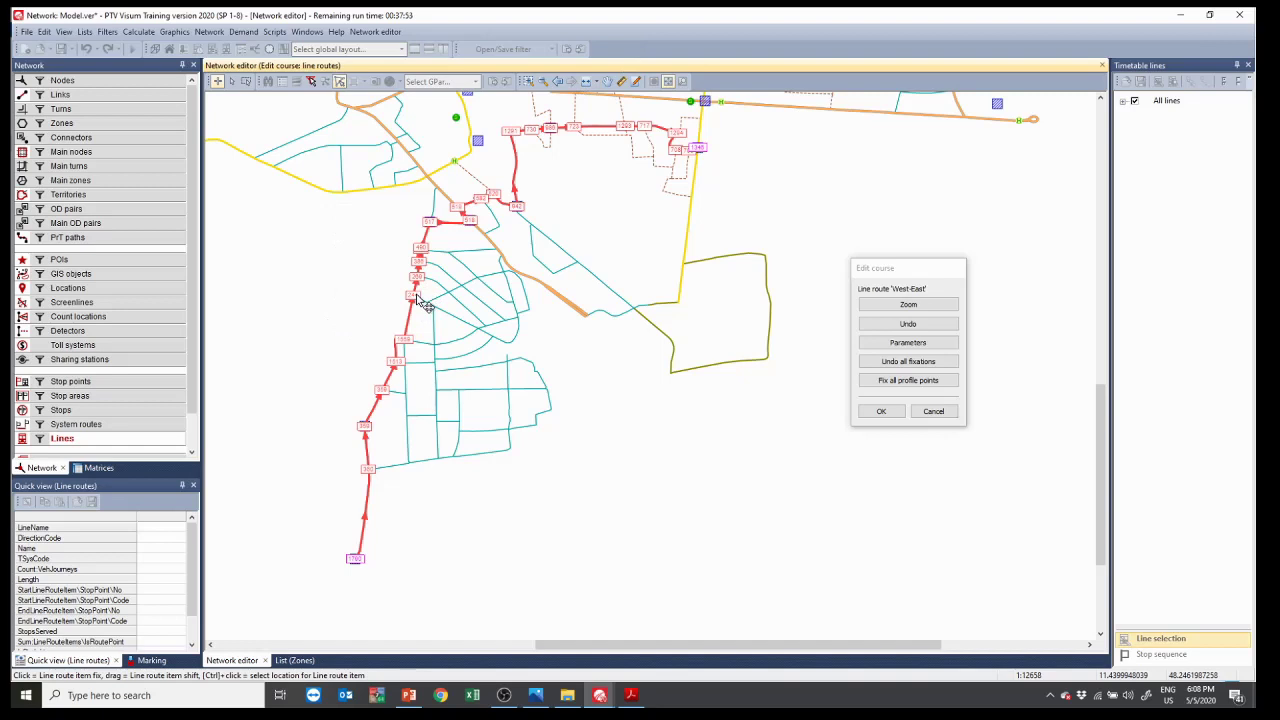
pyautogui.moveTo(416, 297); pyautogui.dragTo(498, 345)
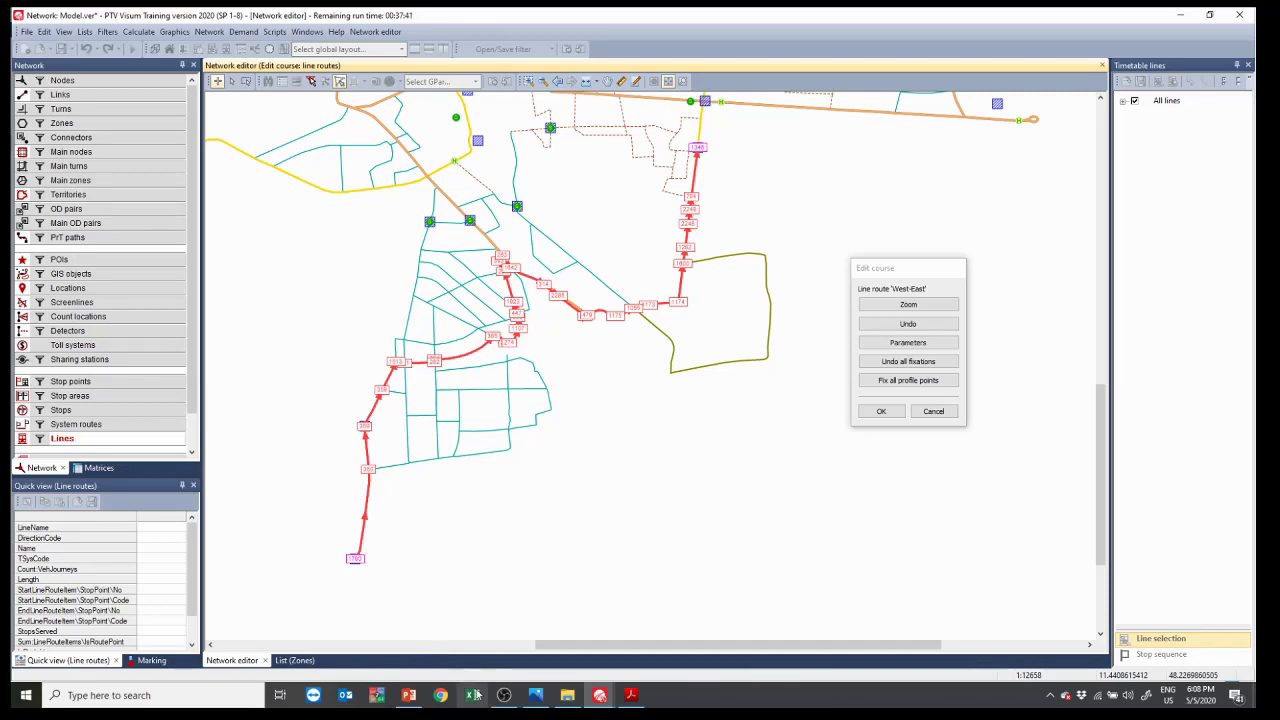
pyautogui.scroll(5, 360, 495)
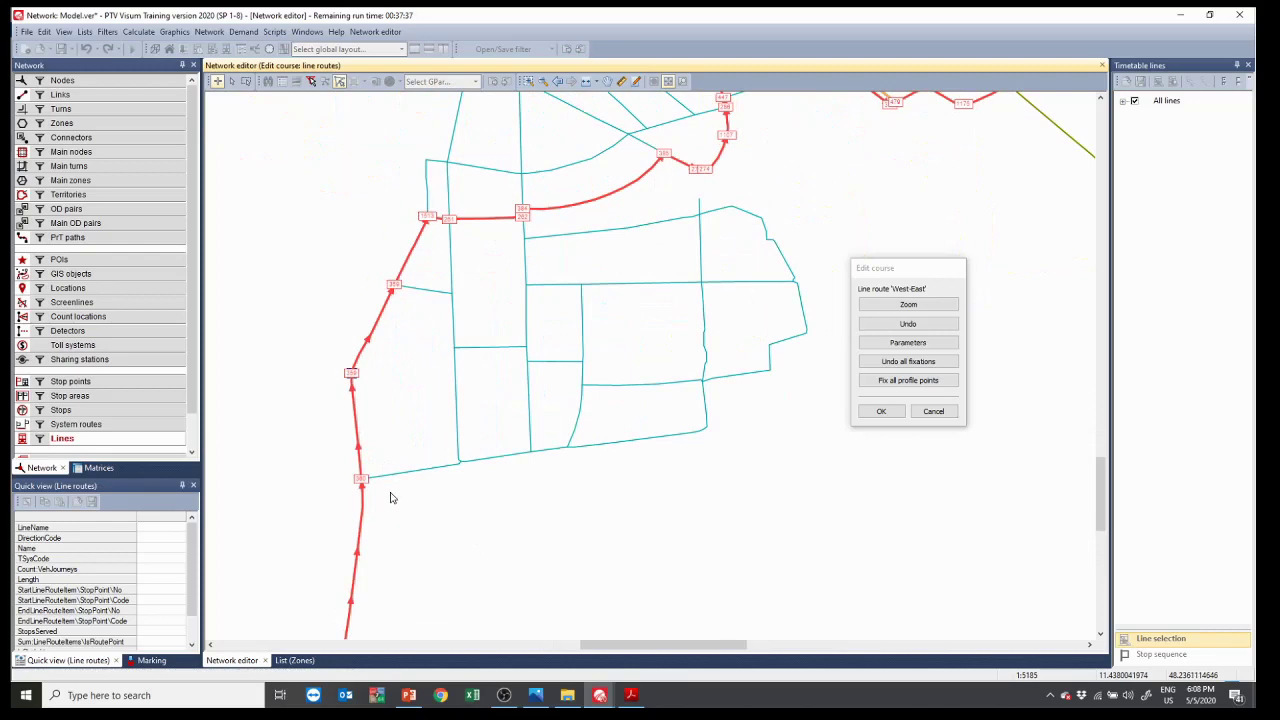
pyautogui.scroll(-2, 391, 498)
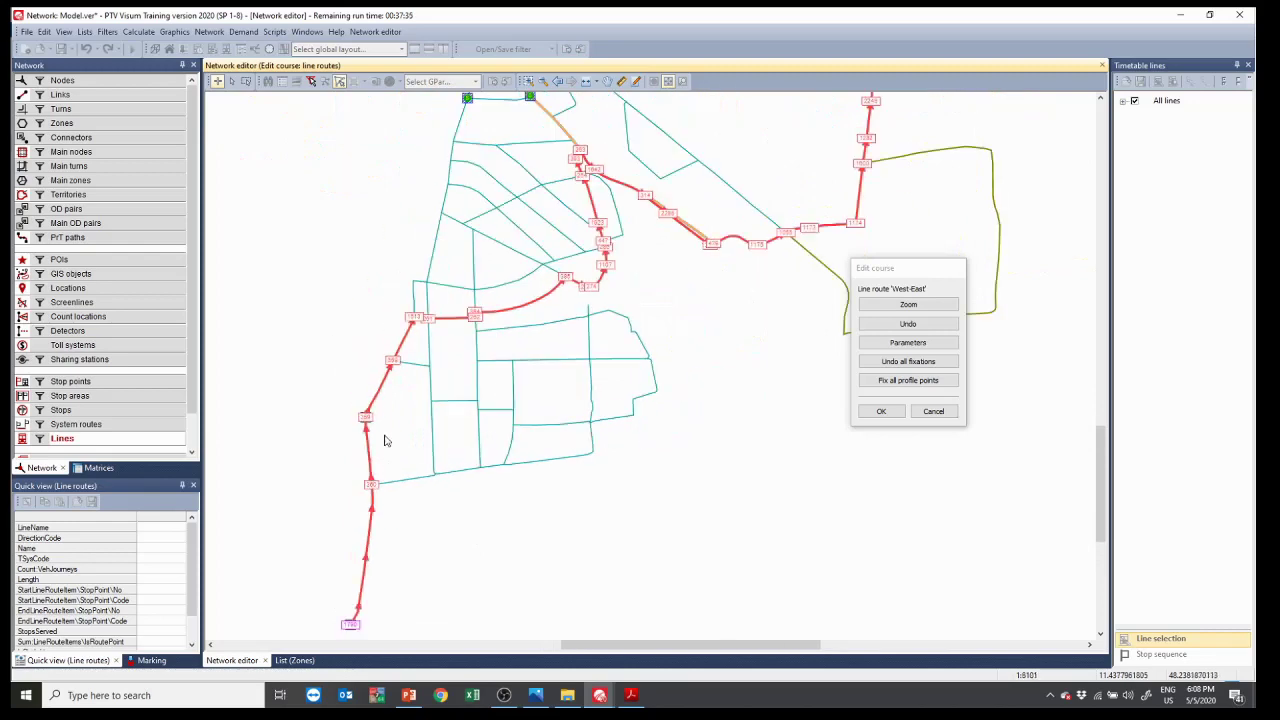
pyautogui.moveTo(368, 422)
pyautogui.mouseDown()
pyautogui.moveTo(571, 288)
pyautogui.moveTo(590, 426)
pyautogui.mouseUp()
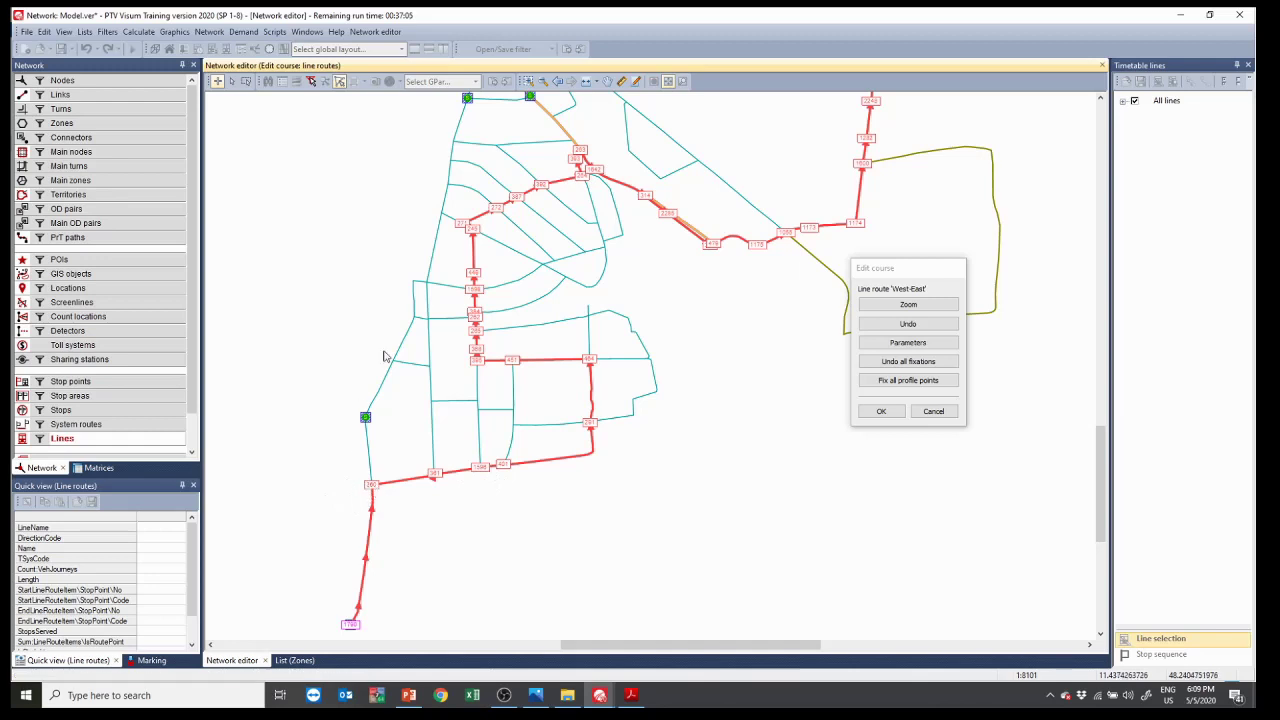
# Step: Shift the West-East course from the southern street grid back to the stop point on the western street
pyautogui.moveTo(484, 466)
pyautogui.mouseDown()
pyautogui.moveTo(451, 414)
pyautogui.moveTo(366, 420)
pyautogui.mouseUp()
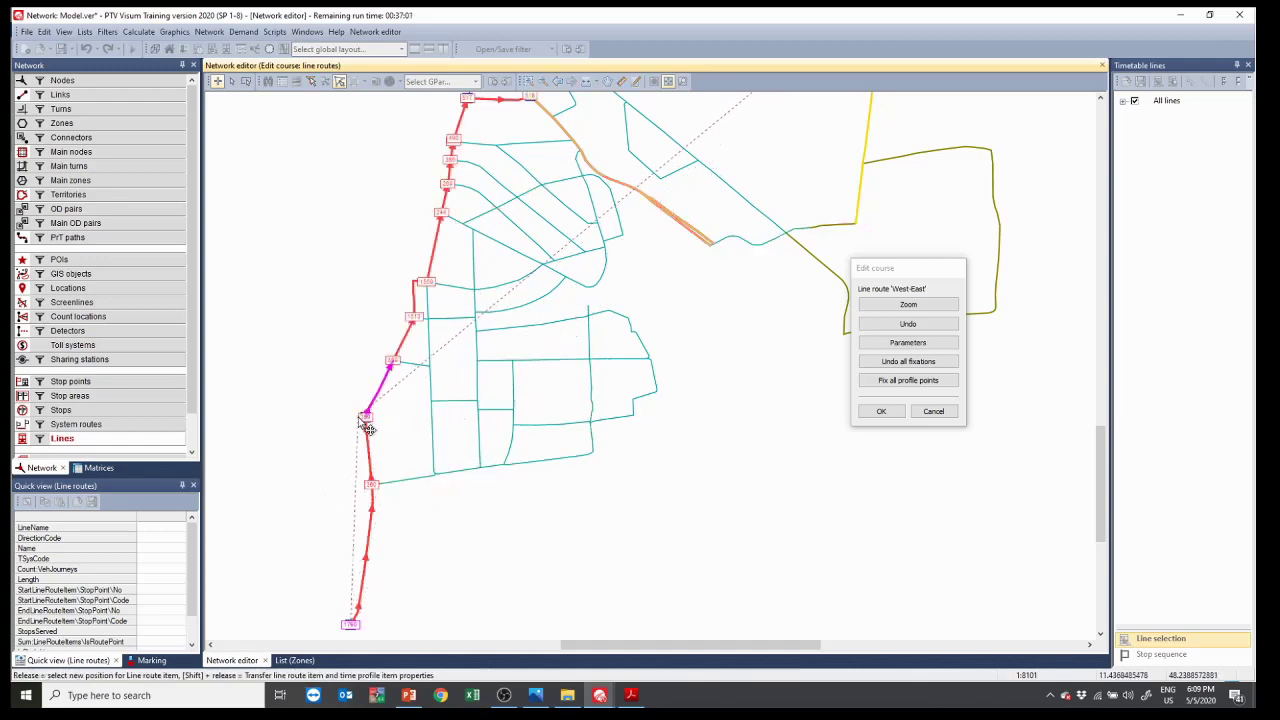
pyautogui.scroll(3, 366, 423)
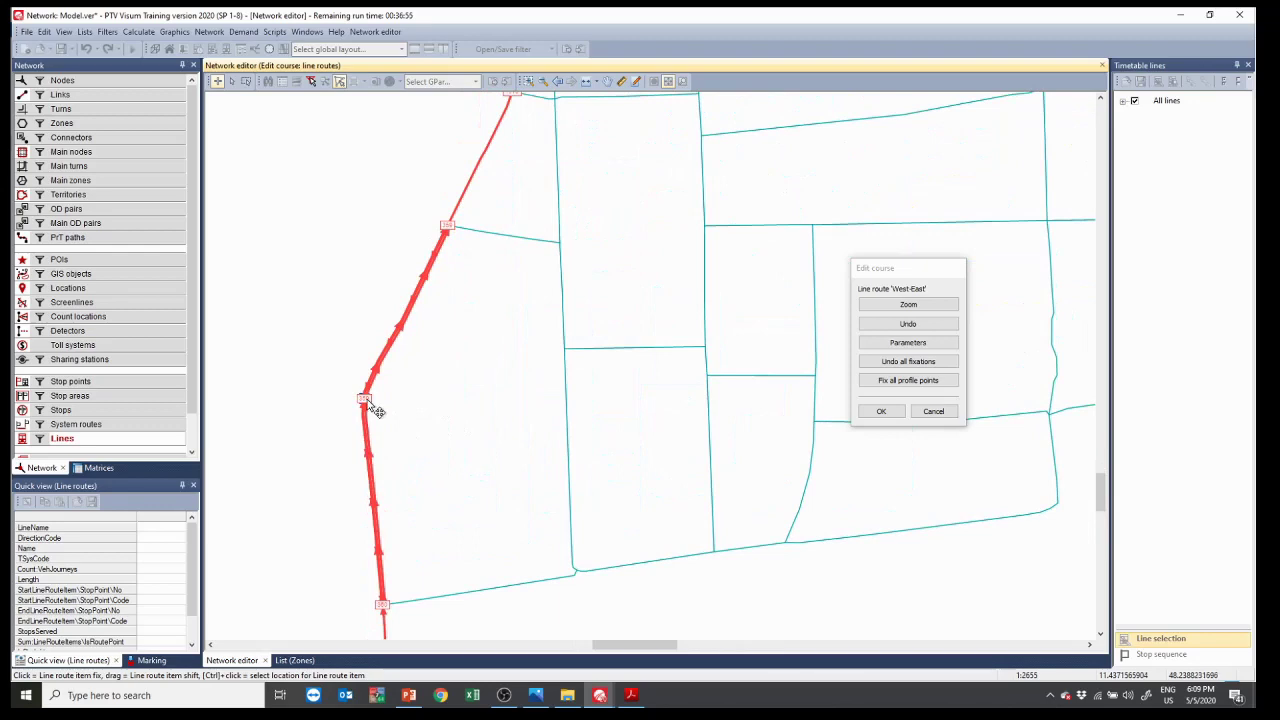
pyautogui.click(375, 411)
pyautogui.click(660, 404)
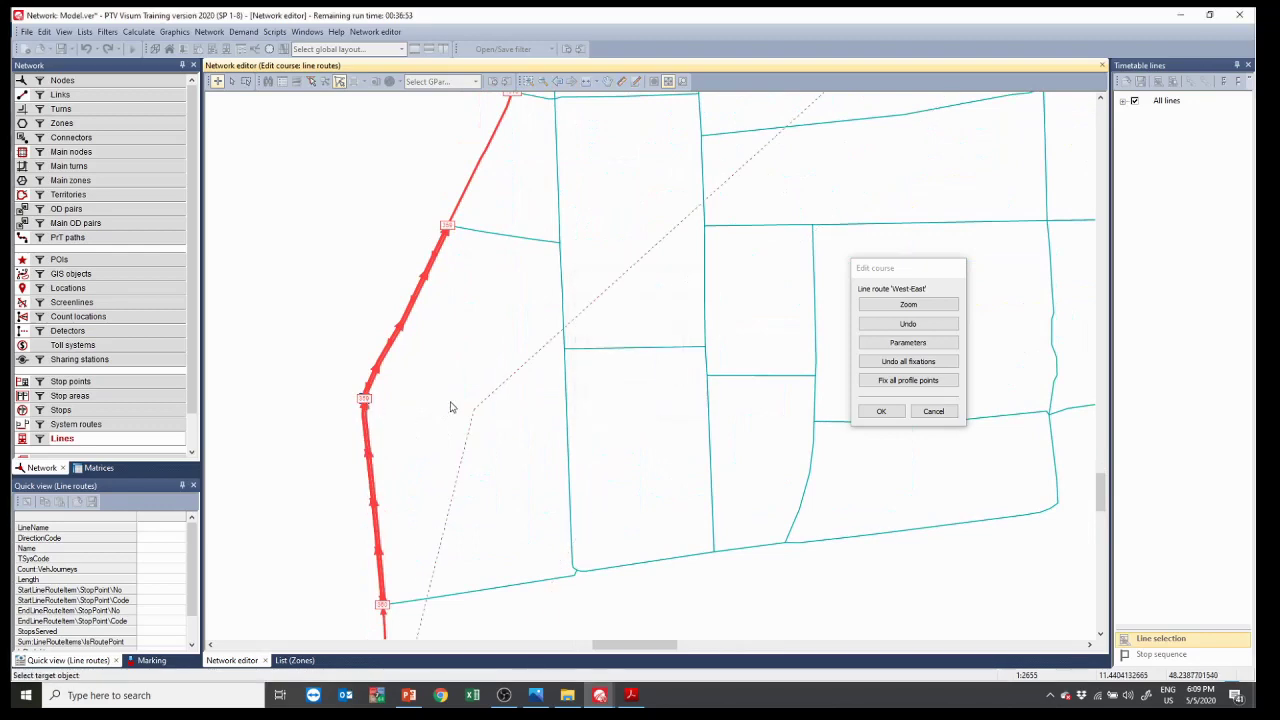
pyautogui.press('Escape')
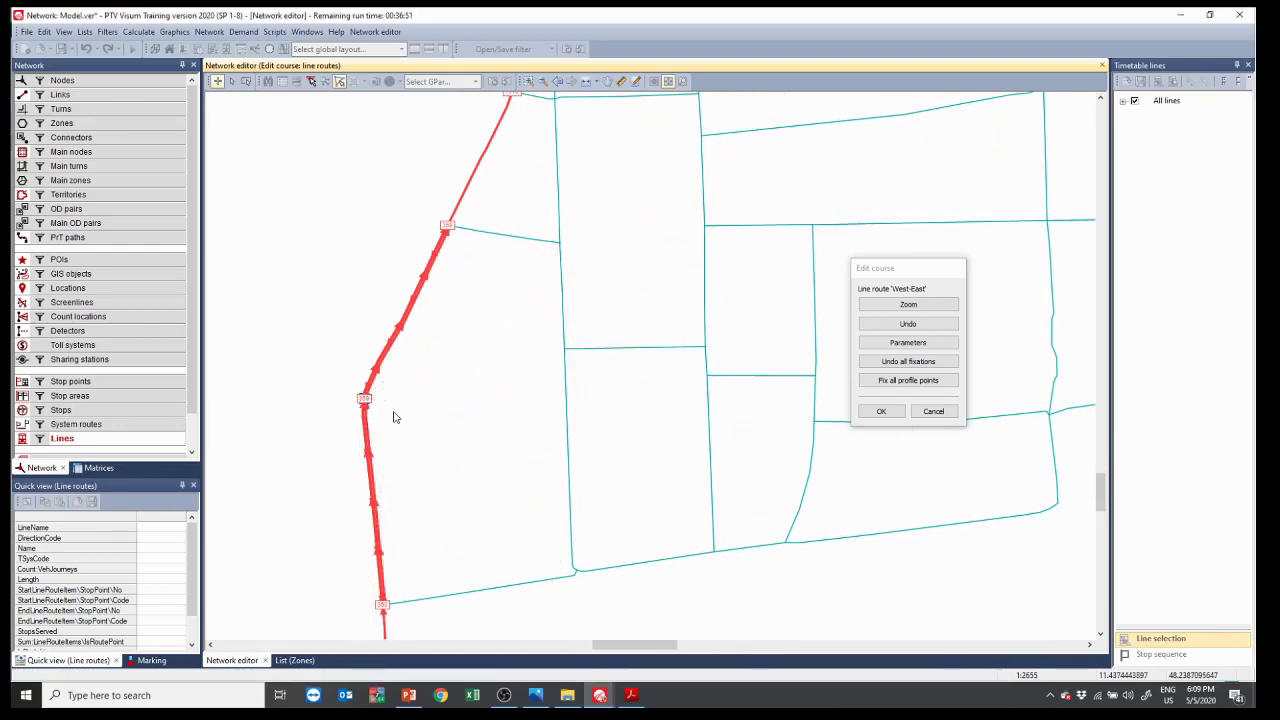
# Step: Try to shift the course from the western stop point to the node on the southern edge of the street grid
pyautogui.click(369, 409)
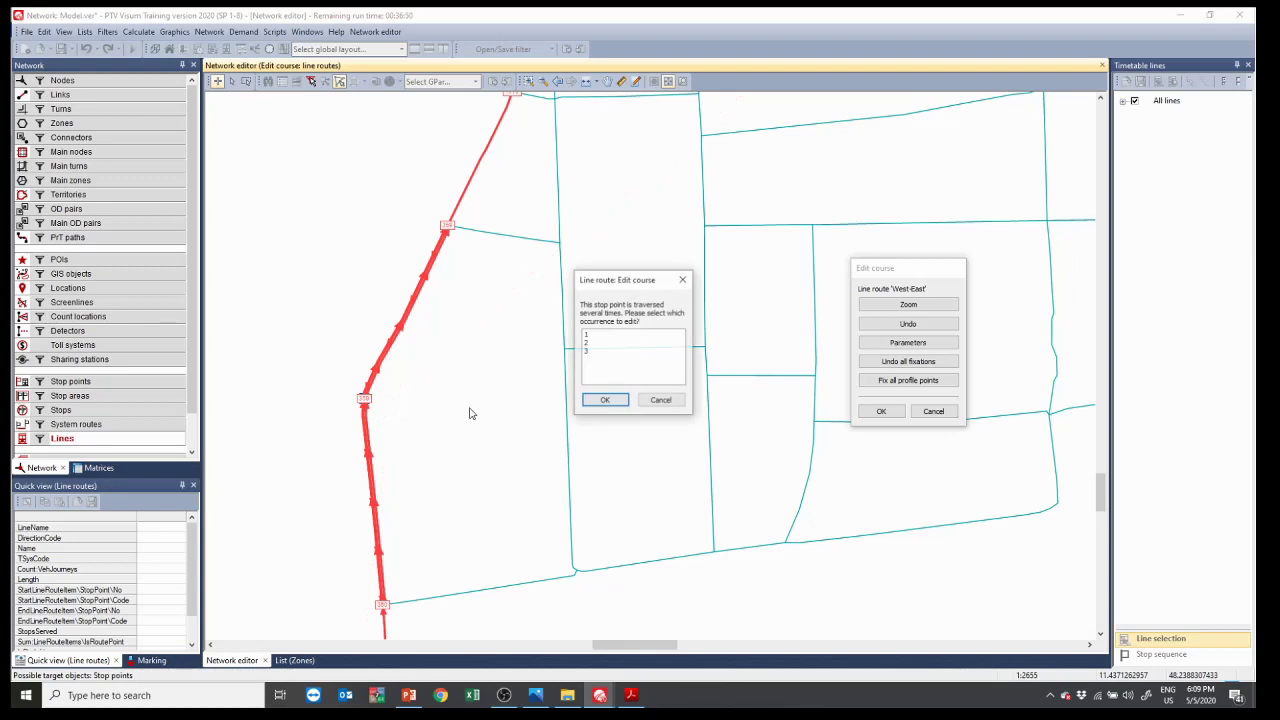
pyautogui.click(605, 401)
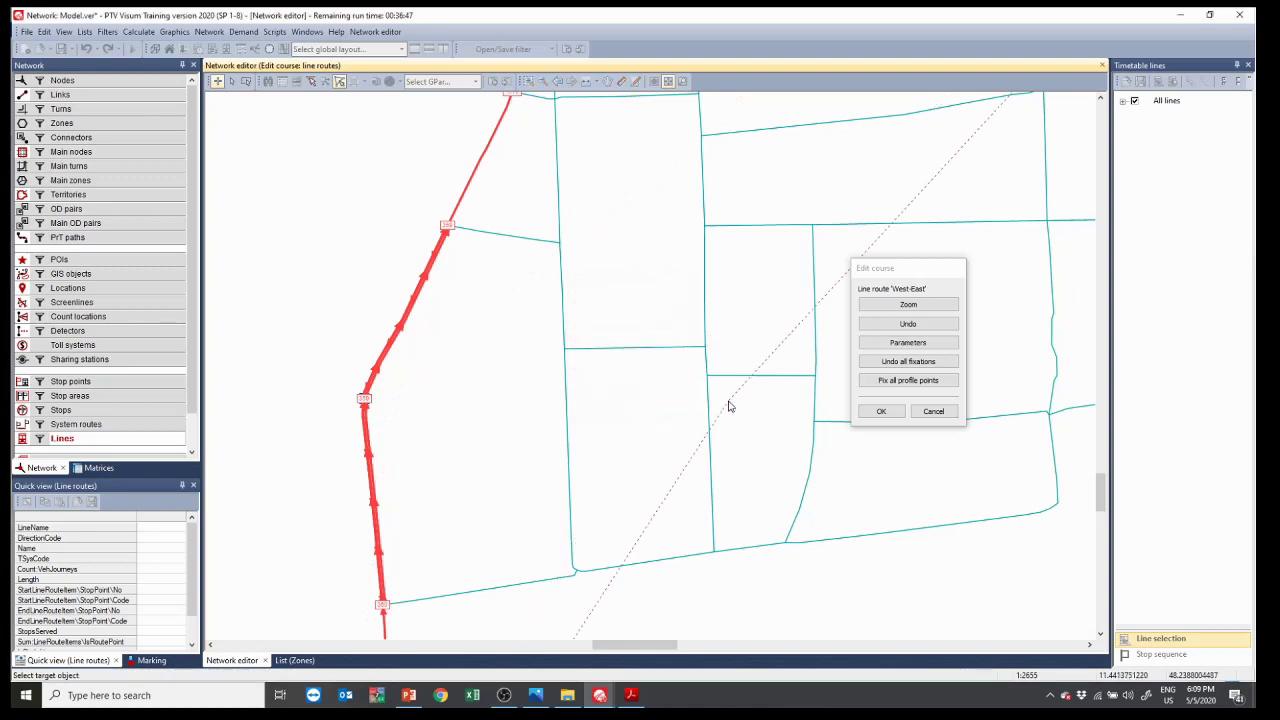
pyautogui.click(448, 230)
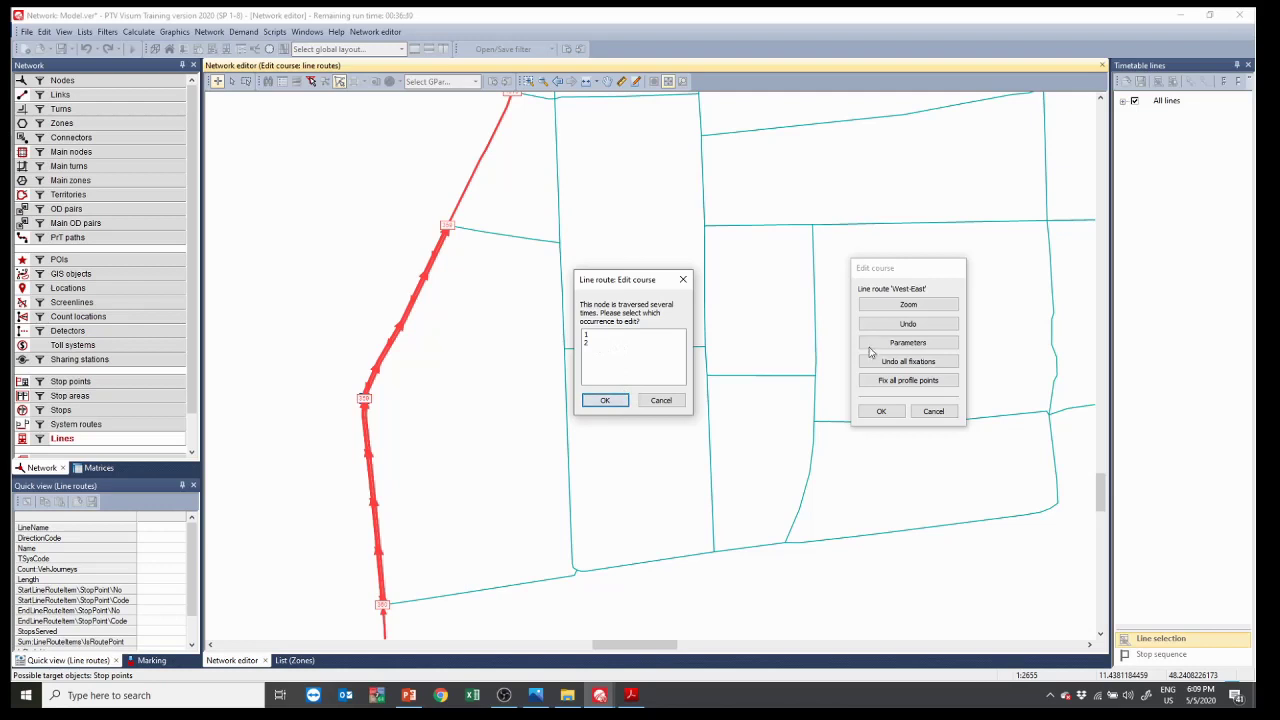
pyautogui.click(661, 400)
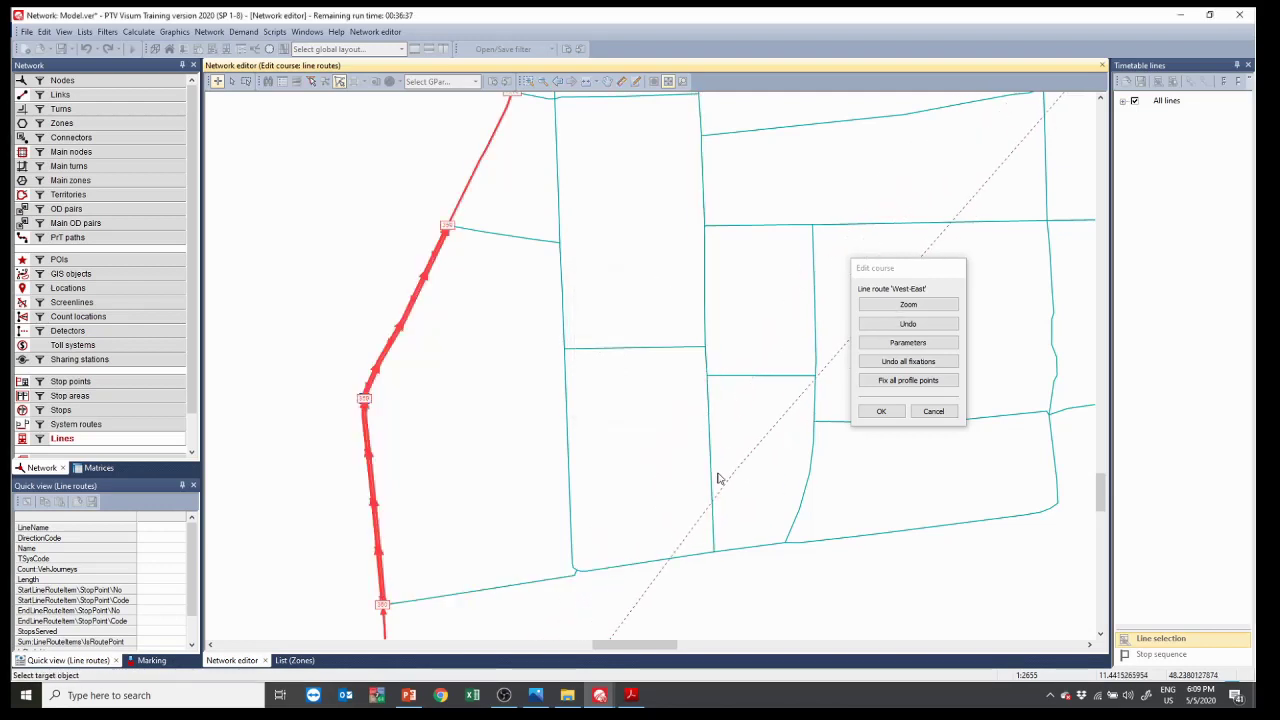
pyautogui.moveTo(711, 543); pyautogui.dragTo(712, 545)
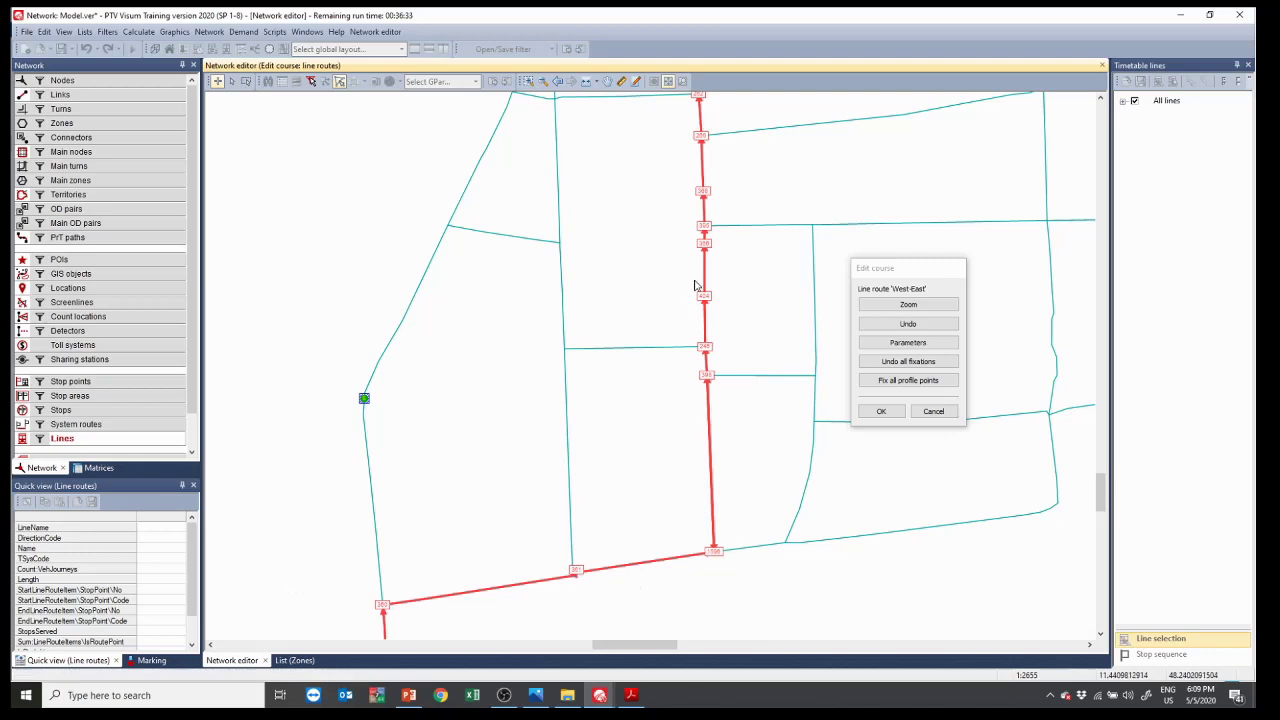
# Step: Drag the course from the street grid back toward the western street so it runs through the western stop point again
pyautogui.moveTo(716, 250); pyautogui.dragTo(552, 207)
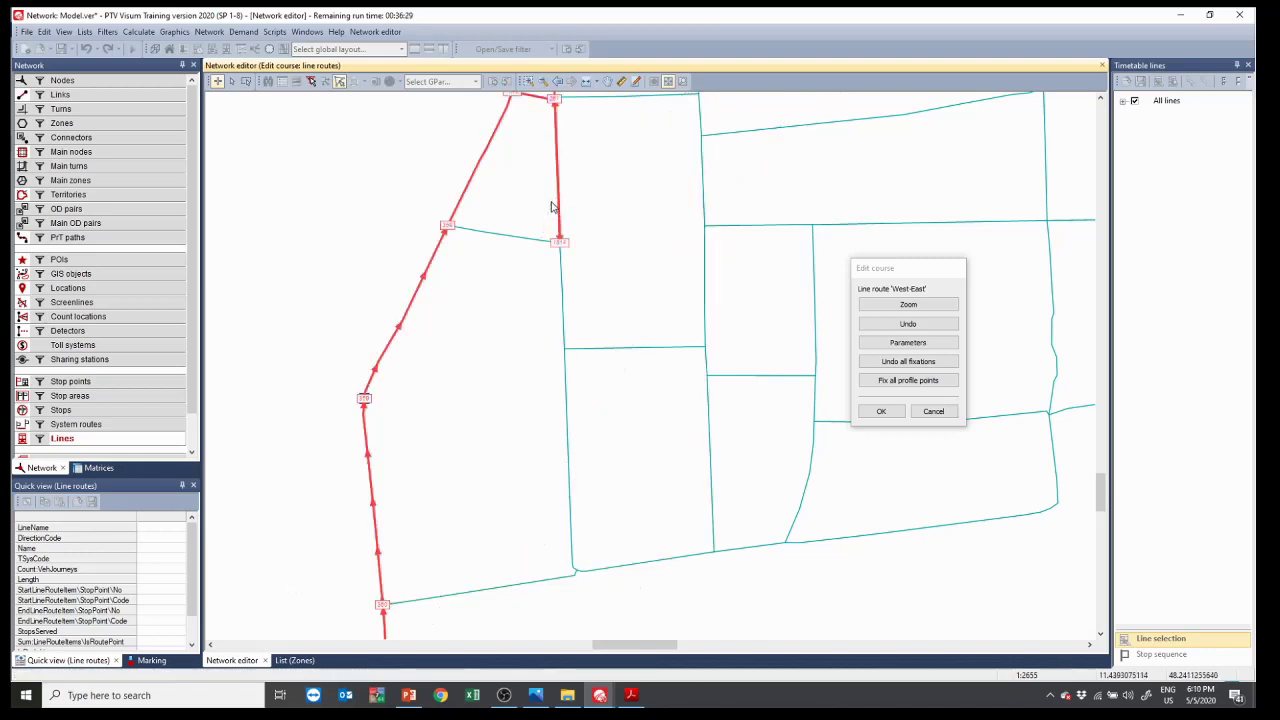
pyautogui.scroll(3, 566, 329)
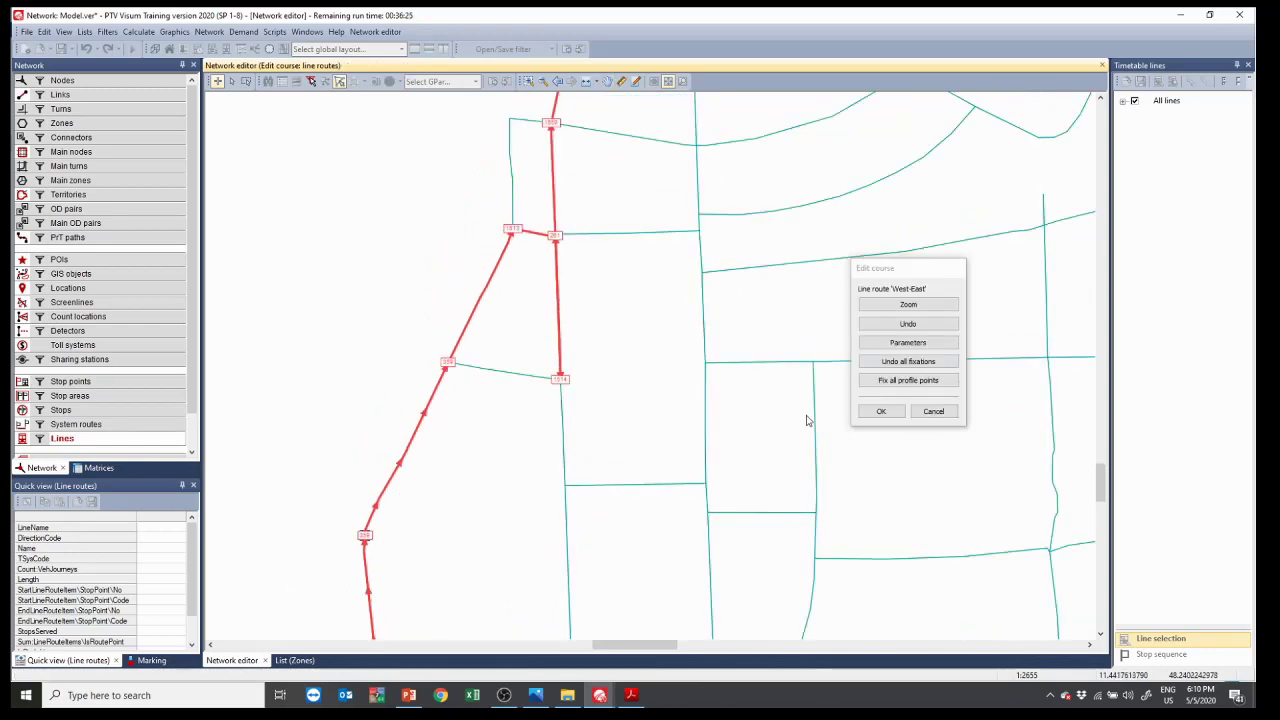
pyautogui.scroll(-4, 685, 383)
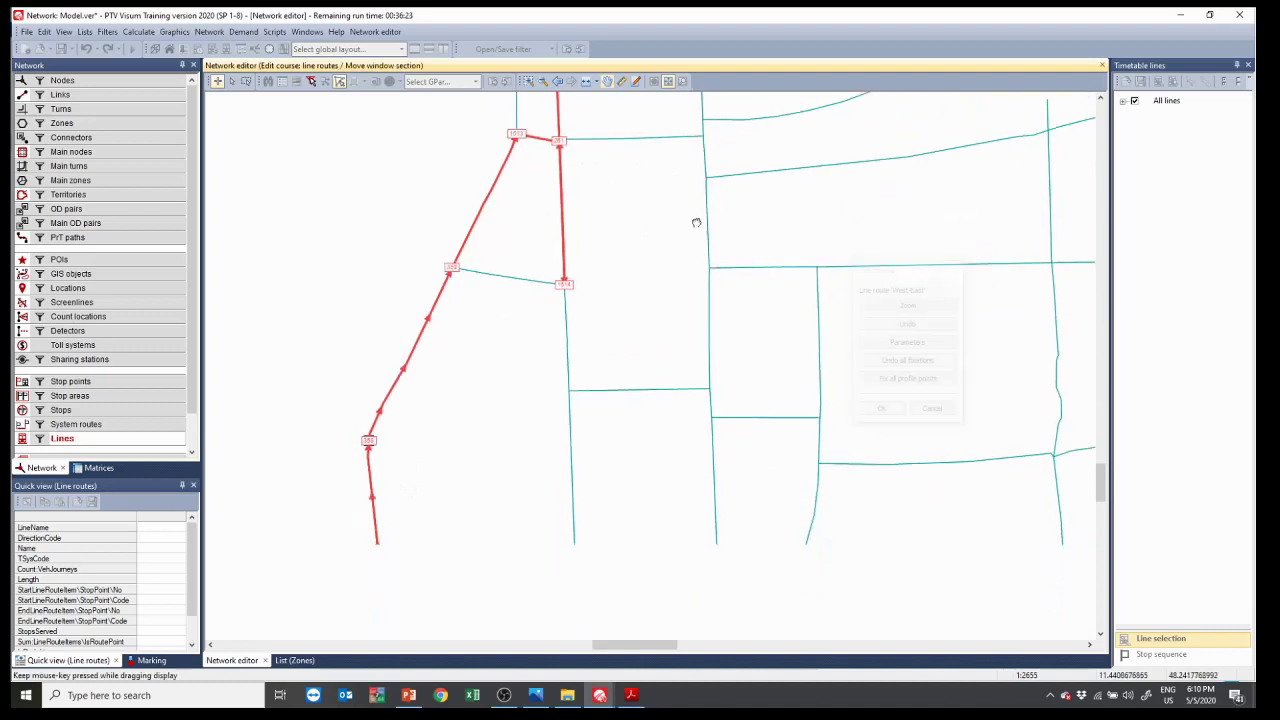
pyautogui.scroll(-2, 630, 360)
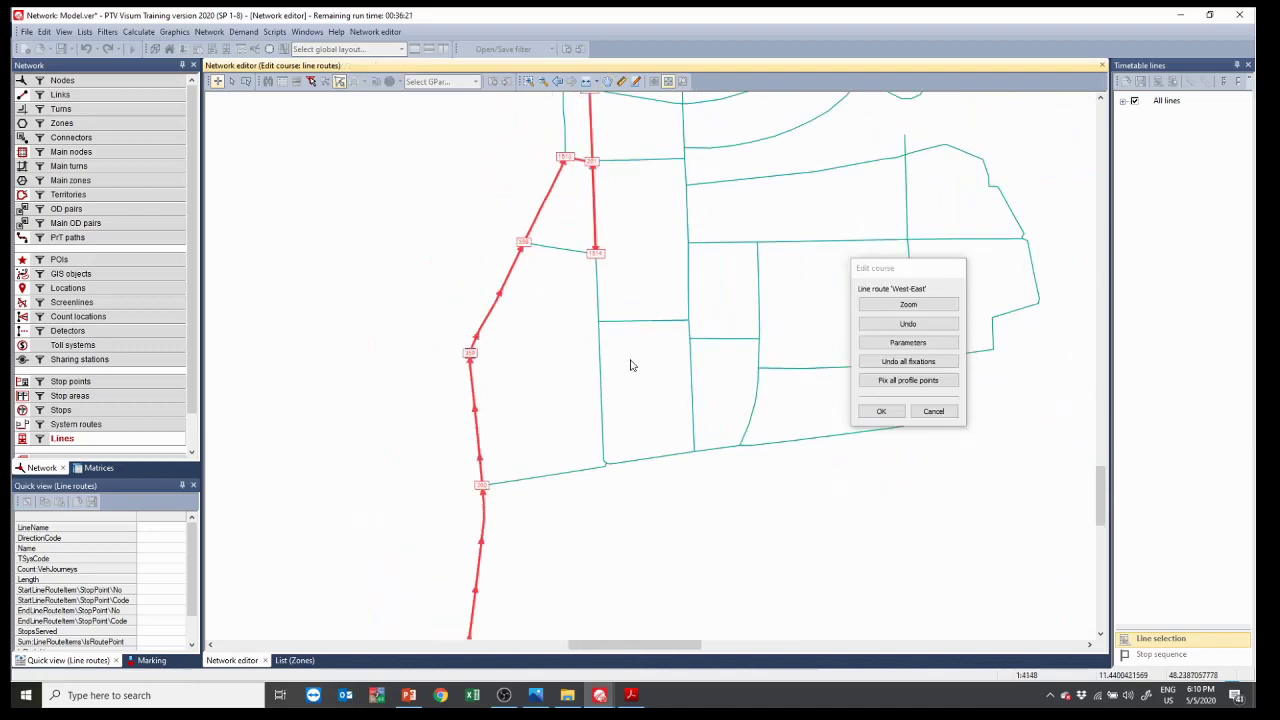
pyautogui.scroll(-1, 630, 365)
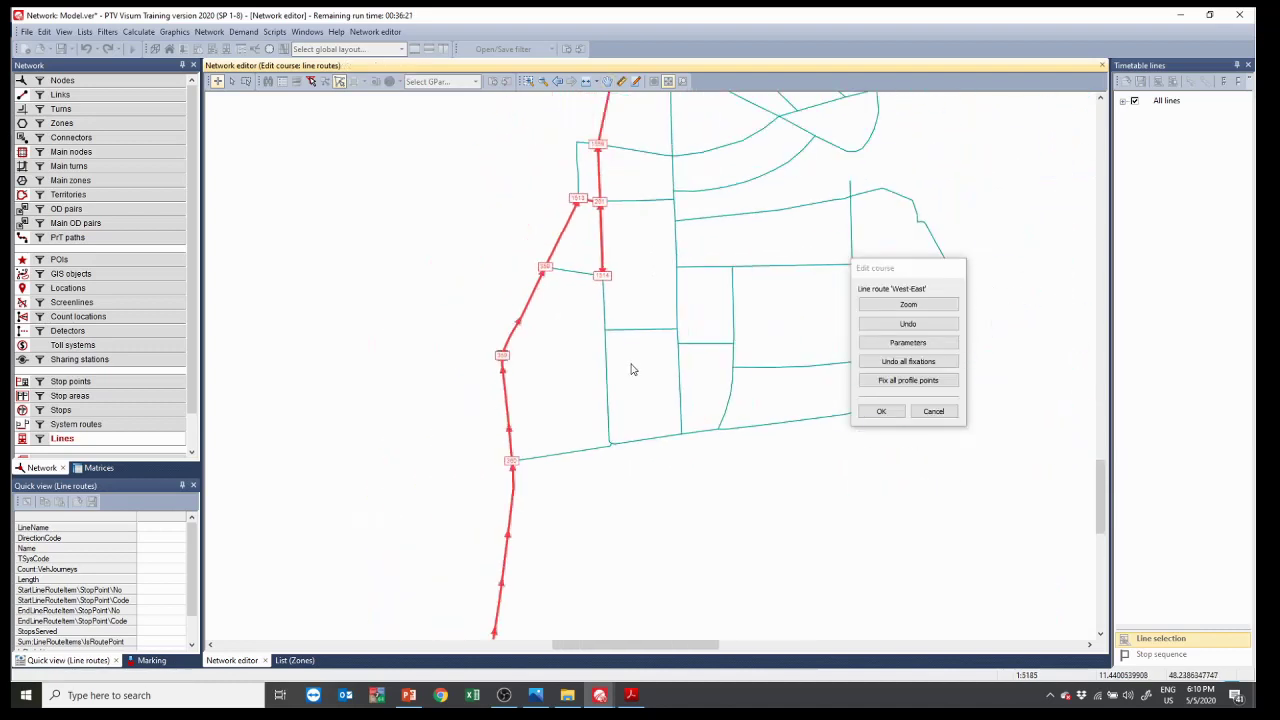
# Step: Fix the course at the western stop point and shift the doubly traversed node to remove the dead-end spur
pyautogui.click(503, 357)
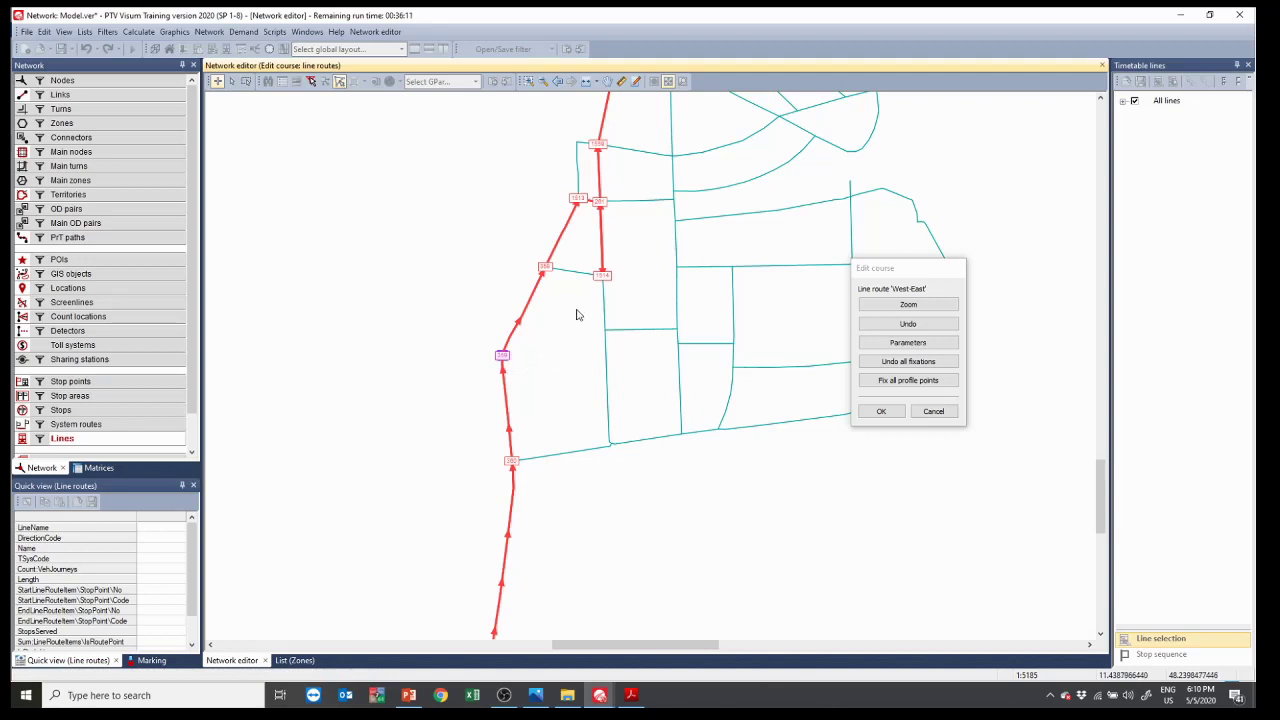
pyautogui.click(601, 202)
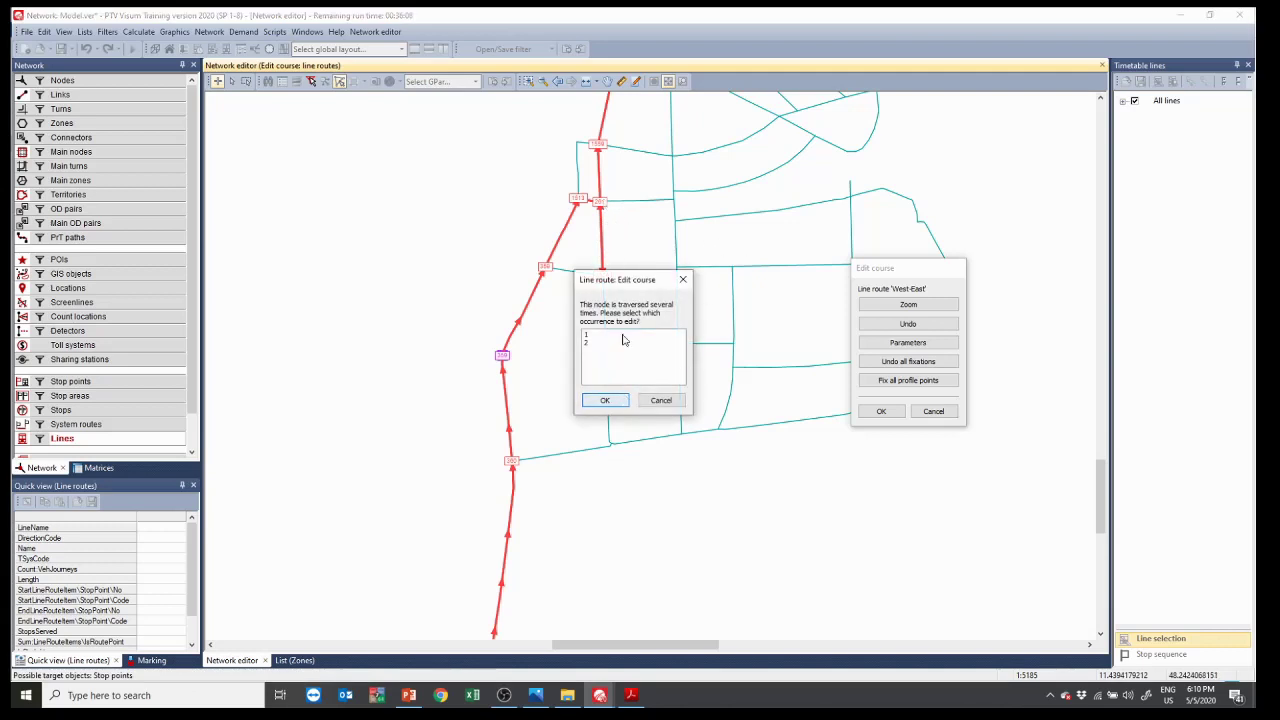
pyautogui.click(604, 400)
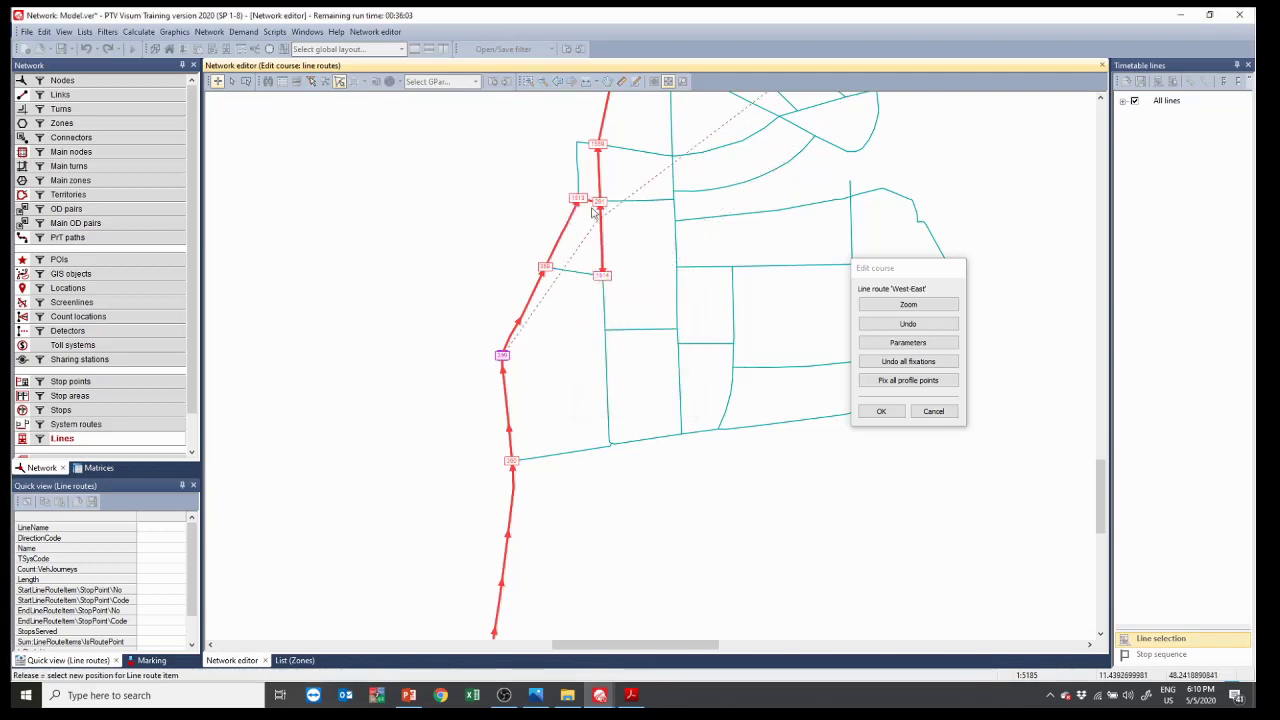
pyautogui.moveTo(652, 160); pyautogui.dragTo(648, 261)
# Step: Fix the West-East course at the four intermediate stop points between the western street and the eastern end stop
pyautogui.scroll(-4, 648, 261)
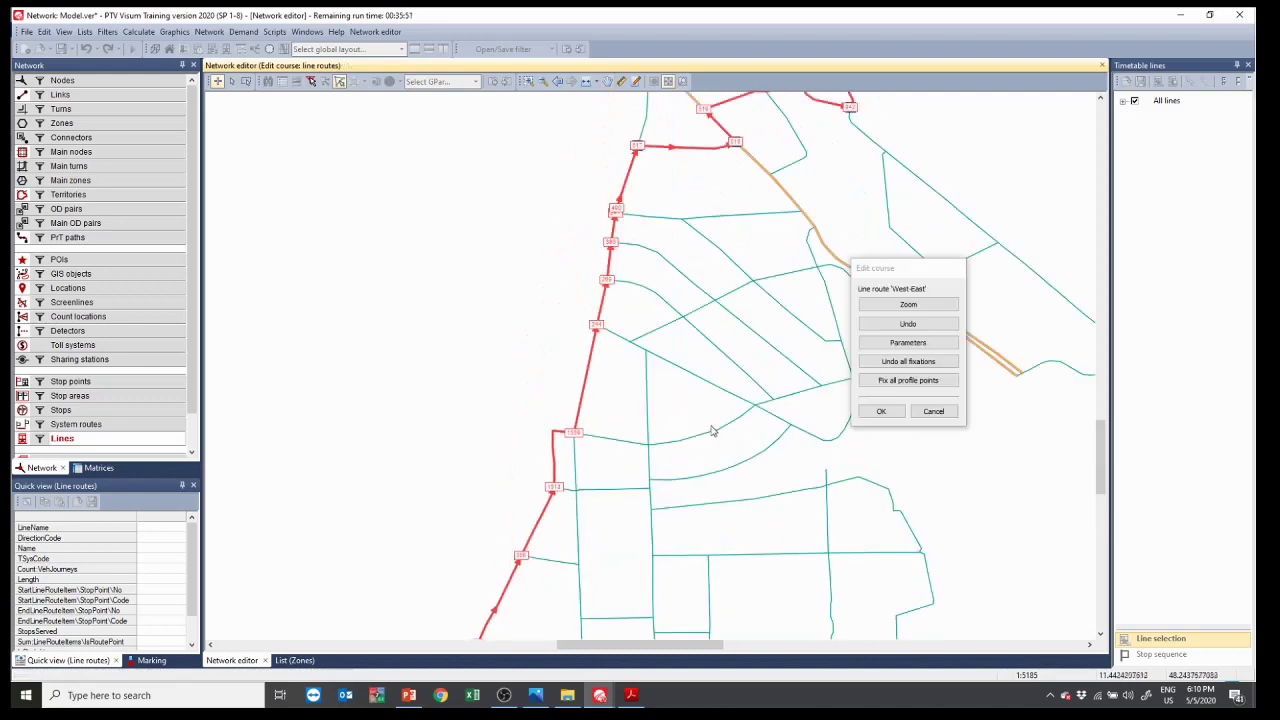
pyautogui.scroll(5, 720, 282)
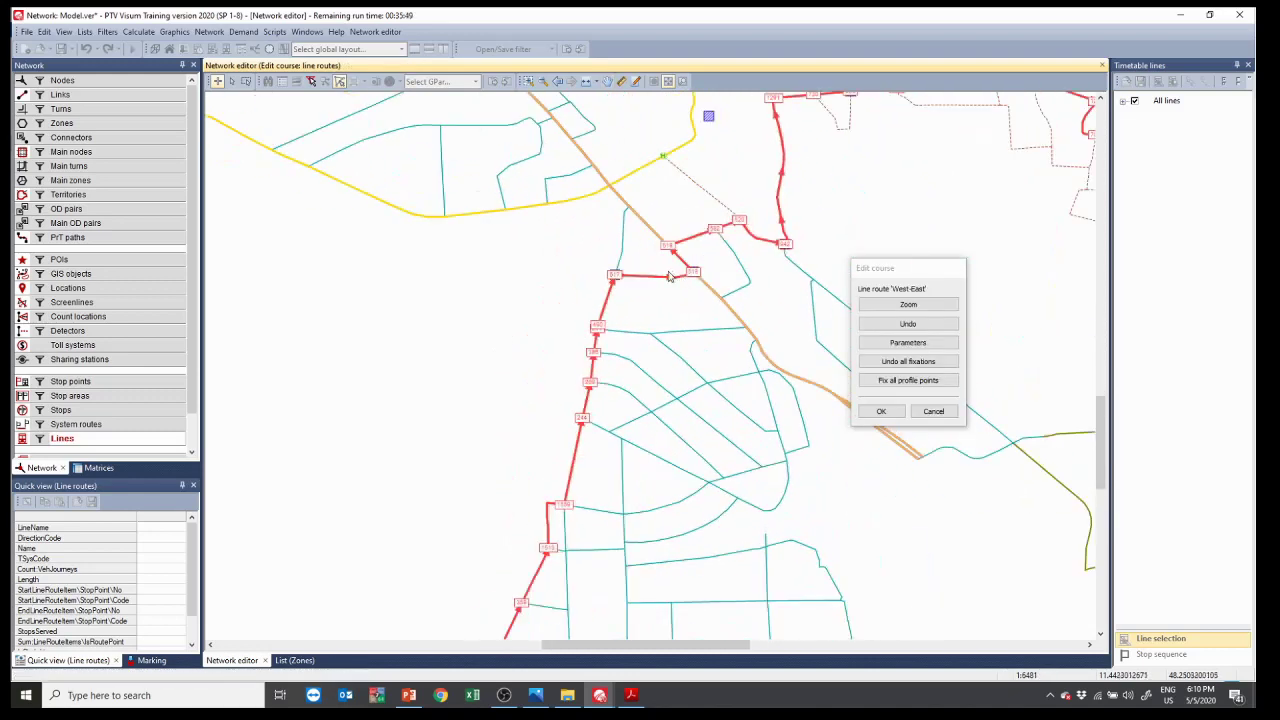
pyautogui.click(580, 260)
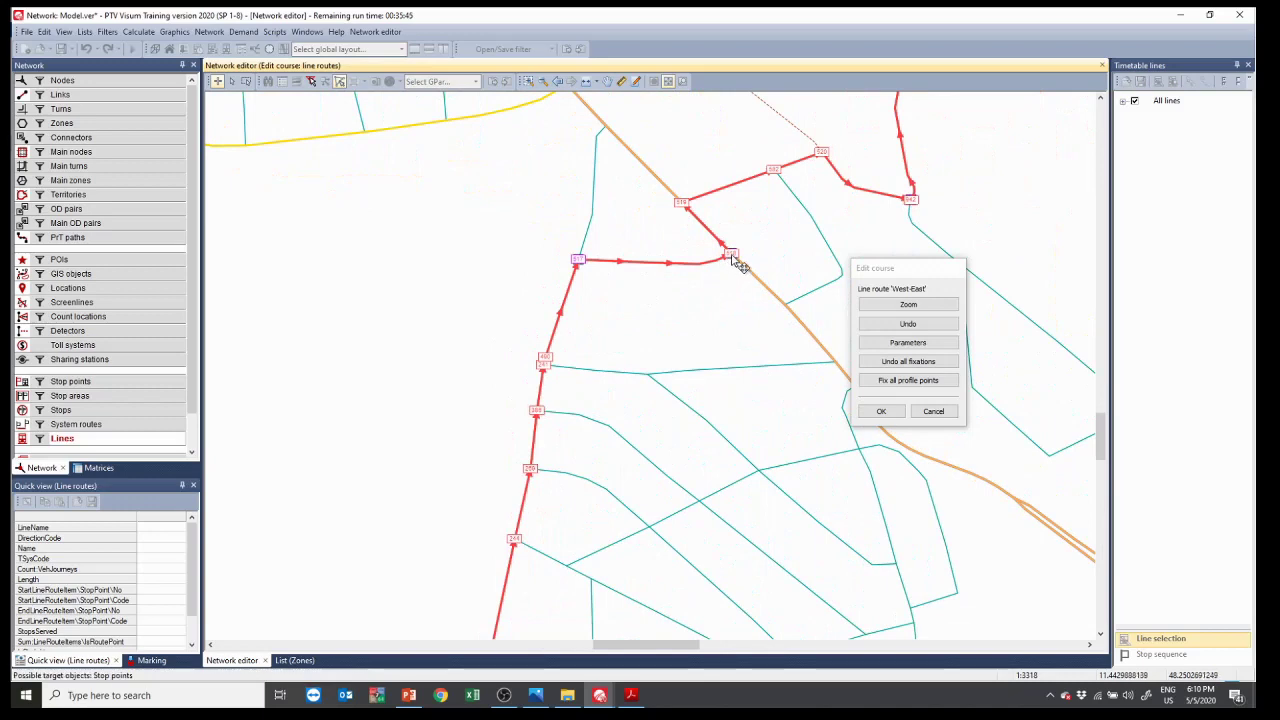
pyautogui.moveTo(828, 230); pyautogui.dragTo(462, 355)
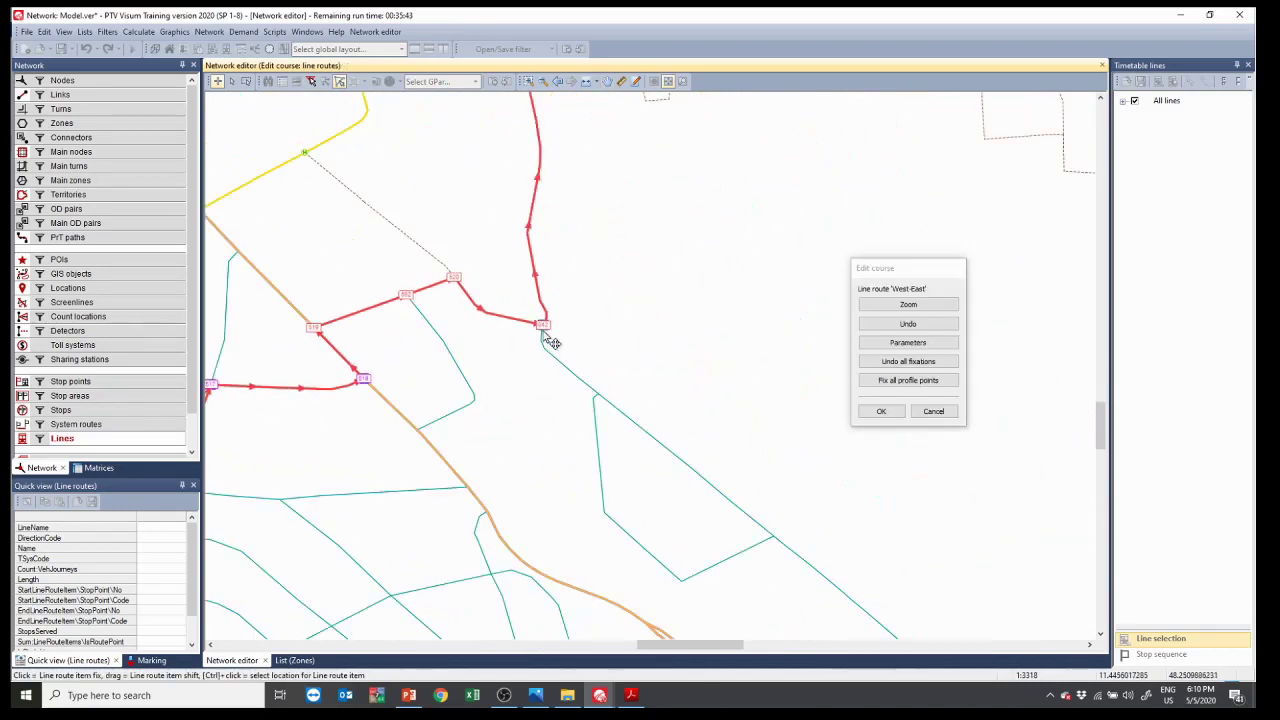
pyautogui.moveTo(648, 266); pyautogui.dragTo(536, 532)
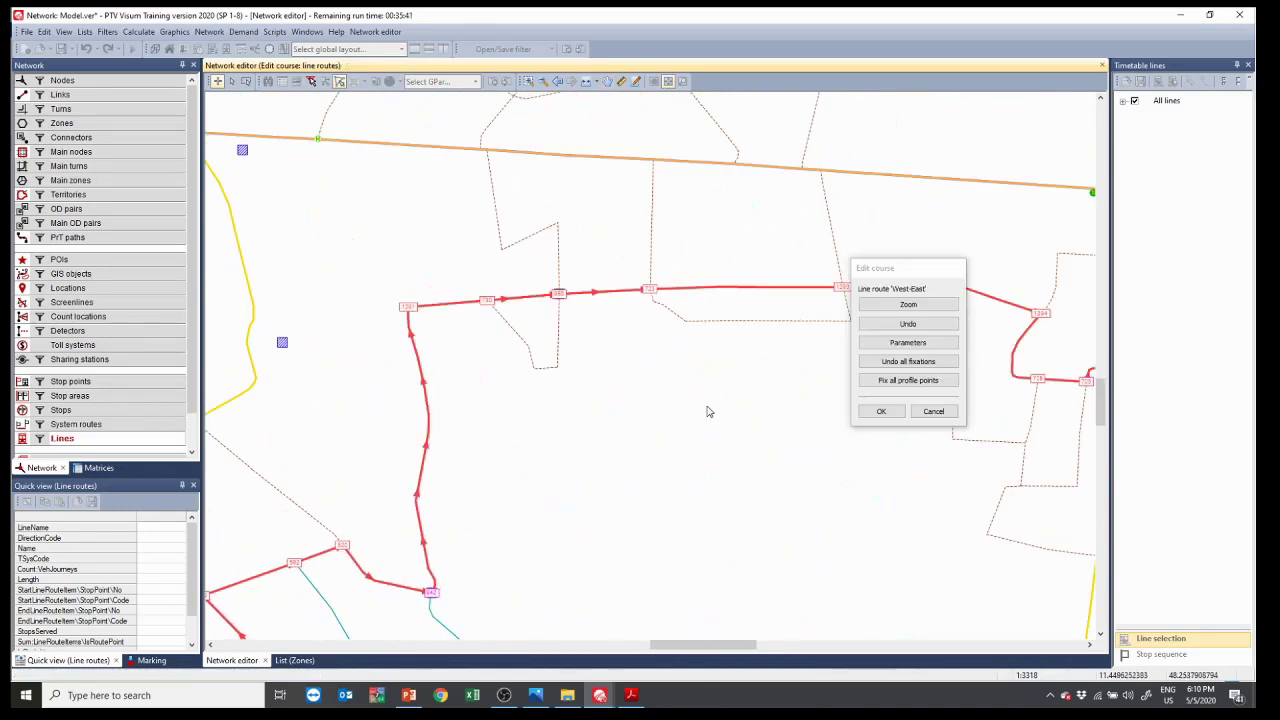
pyautogui.moveTo(707, 411); pyautogui.dragTo(489, 427)
# Step: Try shifting the course between two fixed stop points toward the southeastern loop road and back to the western street
pyautogui.moveTo(904, 271); pyautogui.dragTo(463, 166)
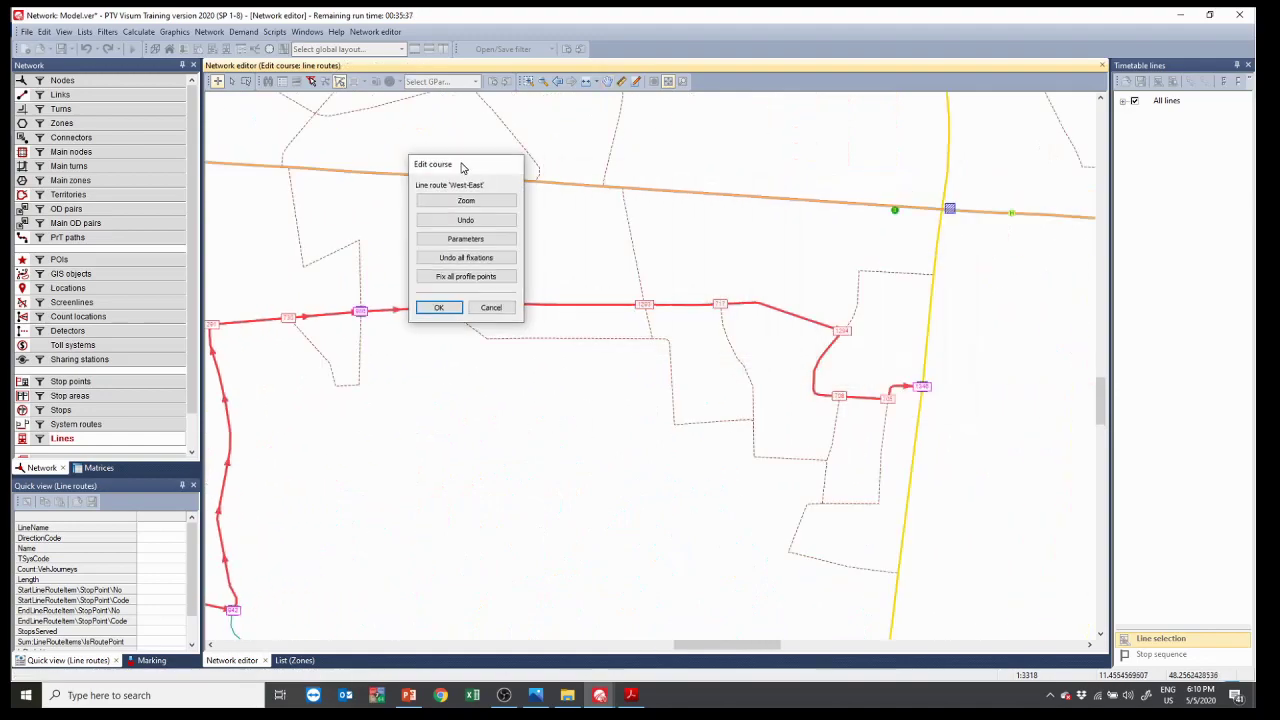
pyautogui.scroll(-4, 489, 420)
pyautogui.moveTo(489, 423); pyautogui.dragTo(626, 440)
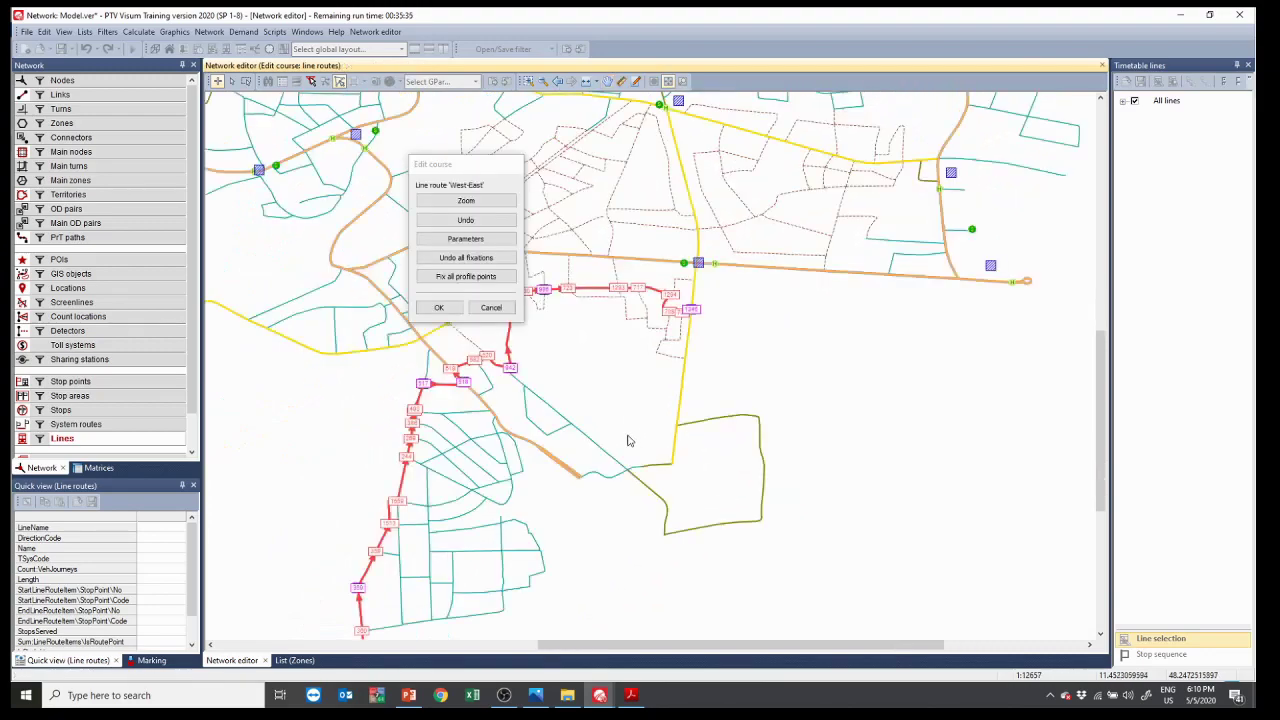
pyautogui.scroll(-1, 605, 443)
pyautogui.moveTo(603, 503); pyautogui.dragTo(740, 378)
pyautogui.scroll(-1, 805, 287)
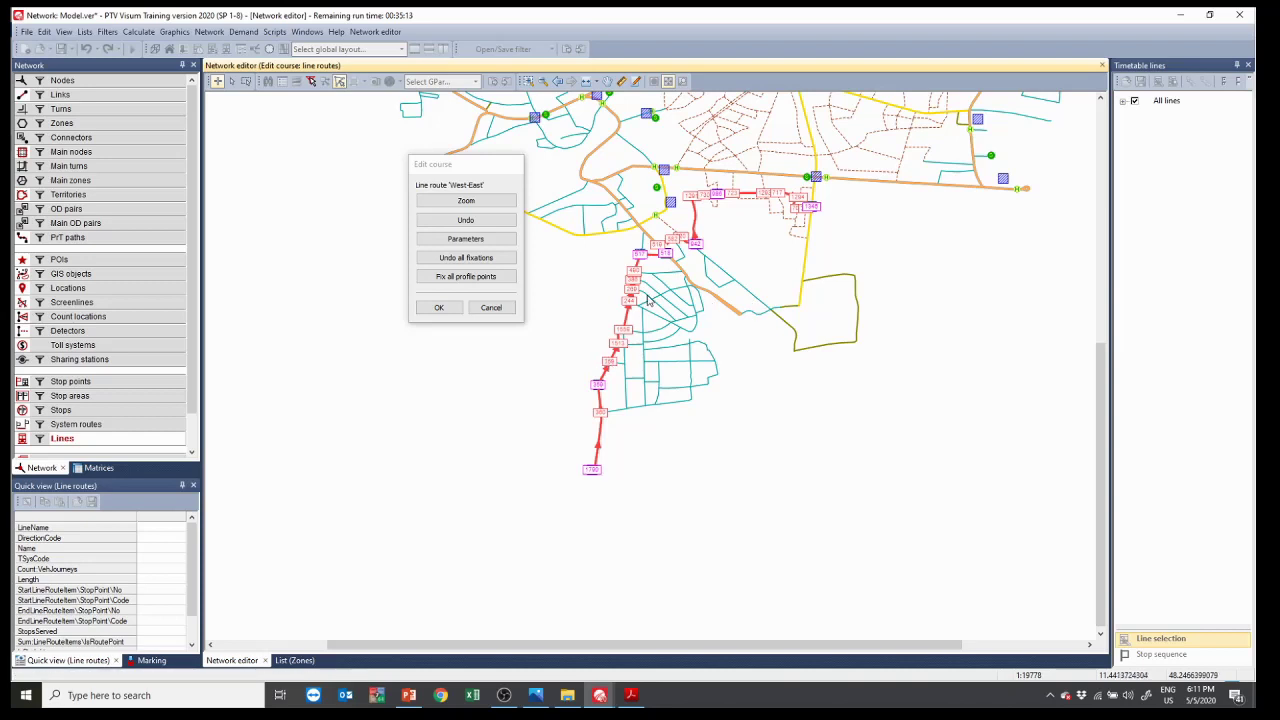
pyautogui.moveTo(636, 314); pyautogui.dragTo(851, 290)
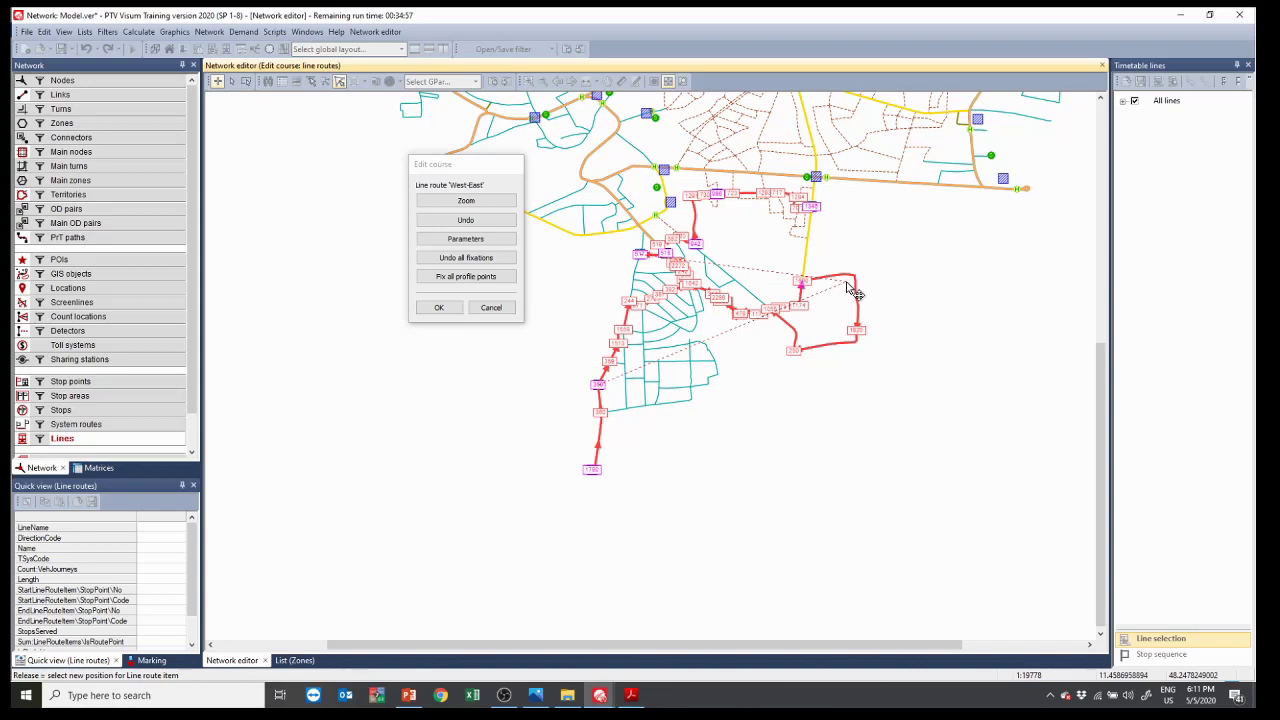
pyautogui.moveTo(851, 290); pyautogui.dragTo(638, 282)
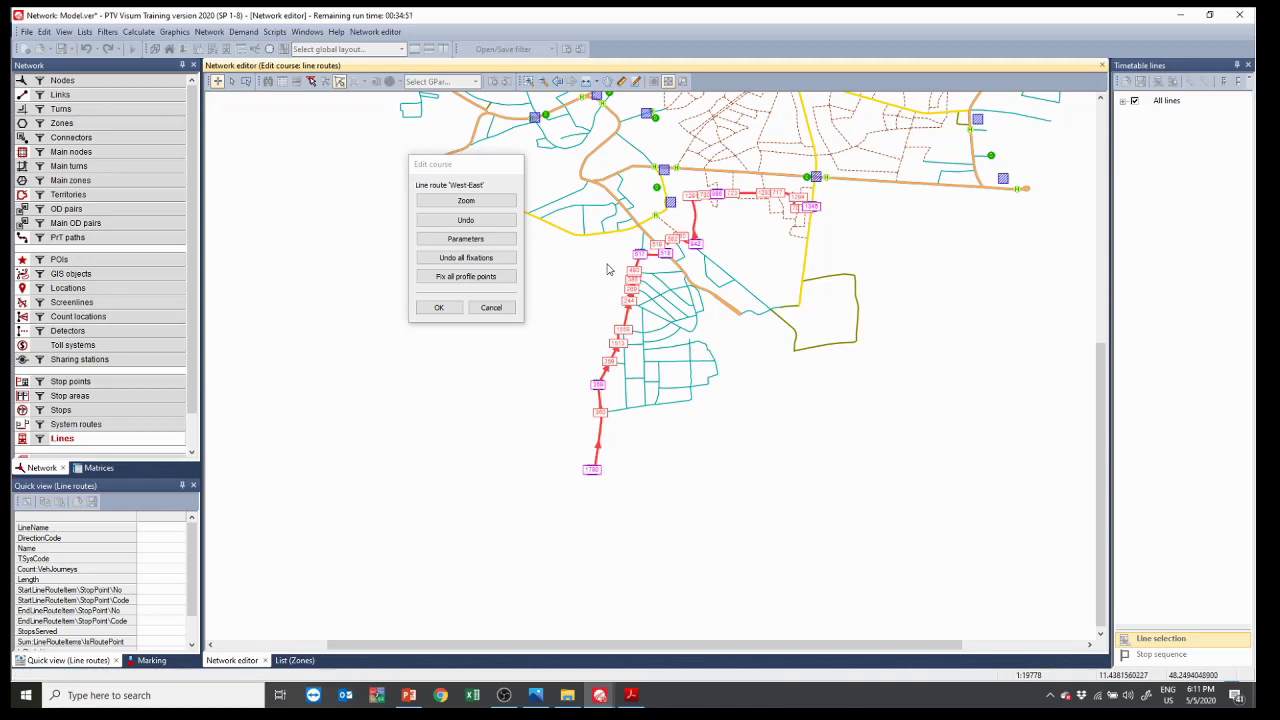
# Step: Accept the edited course and select the West-East line route of Line 1000 for editing
pyautogui.click(438, 307)
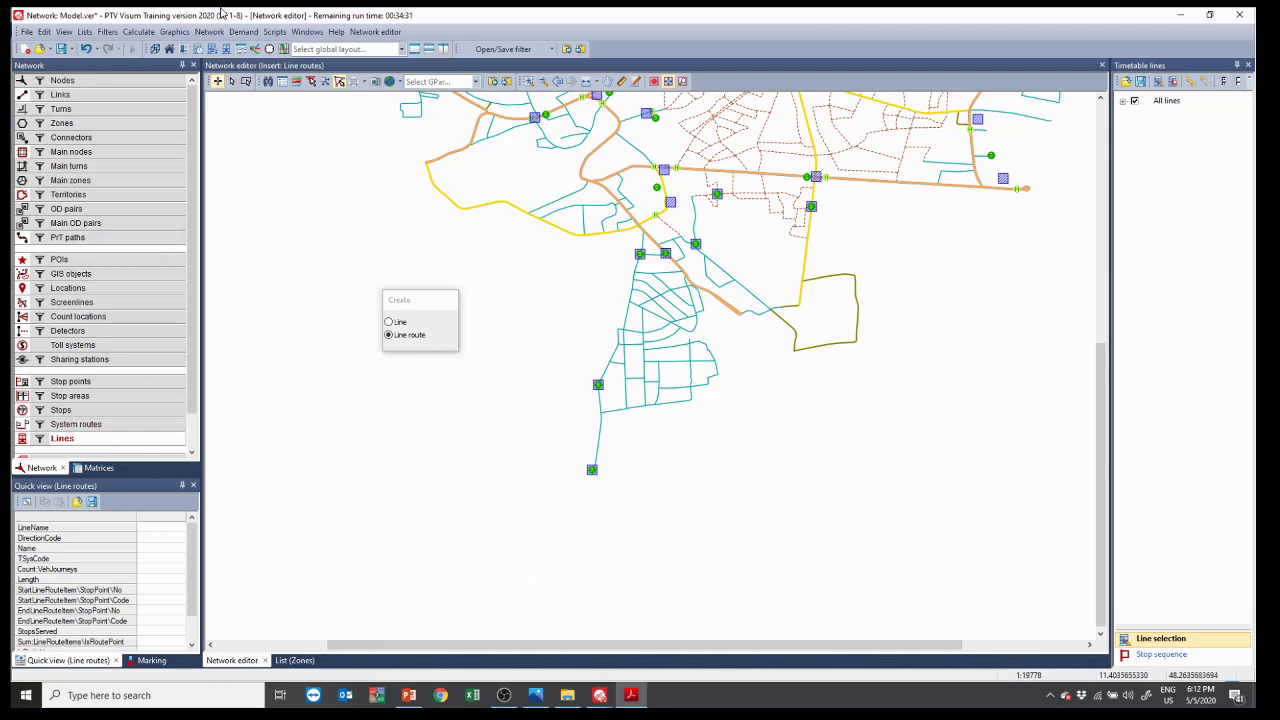
pyautogui.click(234, 84)
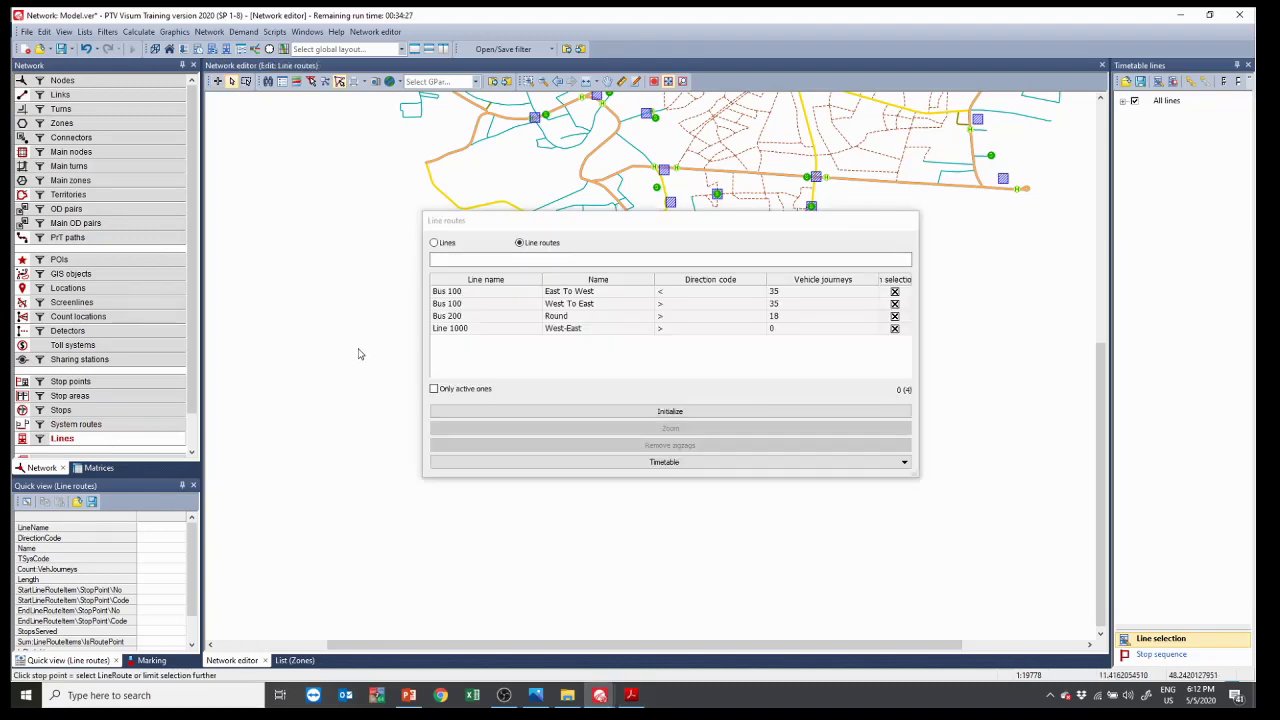
pyautogui.click(462, 331)
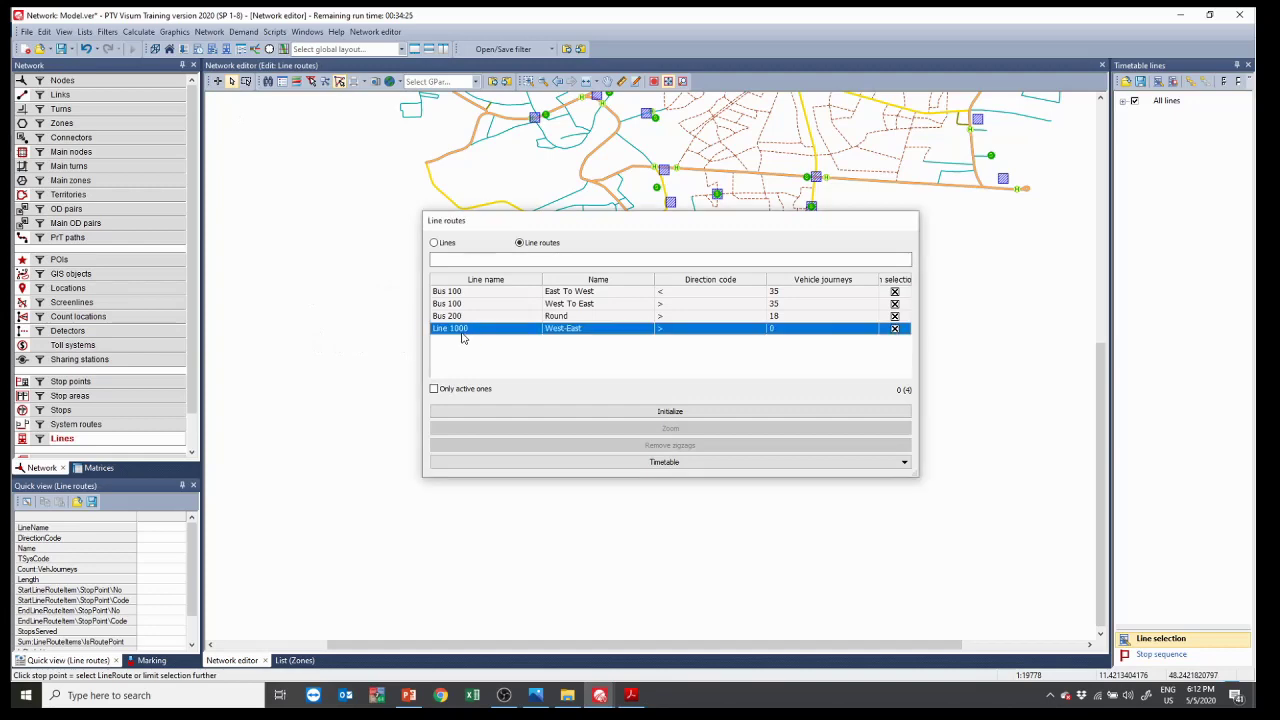
pyautogui.moveTo(527, 354); pyautogui.dragTo(870, 295)
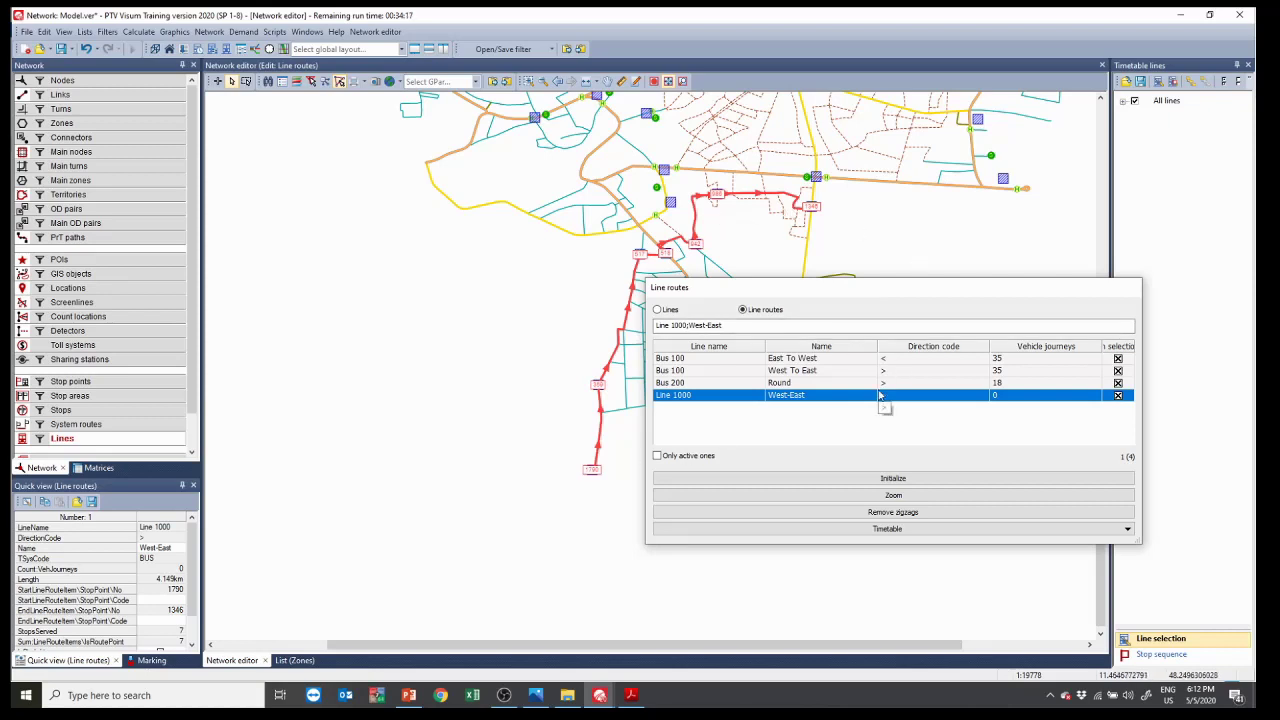
# Step: Create the opposite direction of the West-East route, named East-West, with the direction < down and without copying vehicle journeys
pyautogui.rightClick(836, 402)
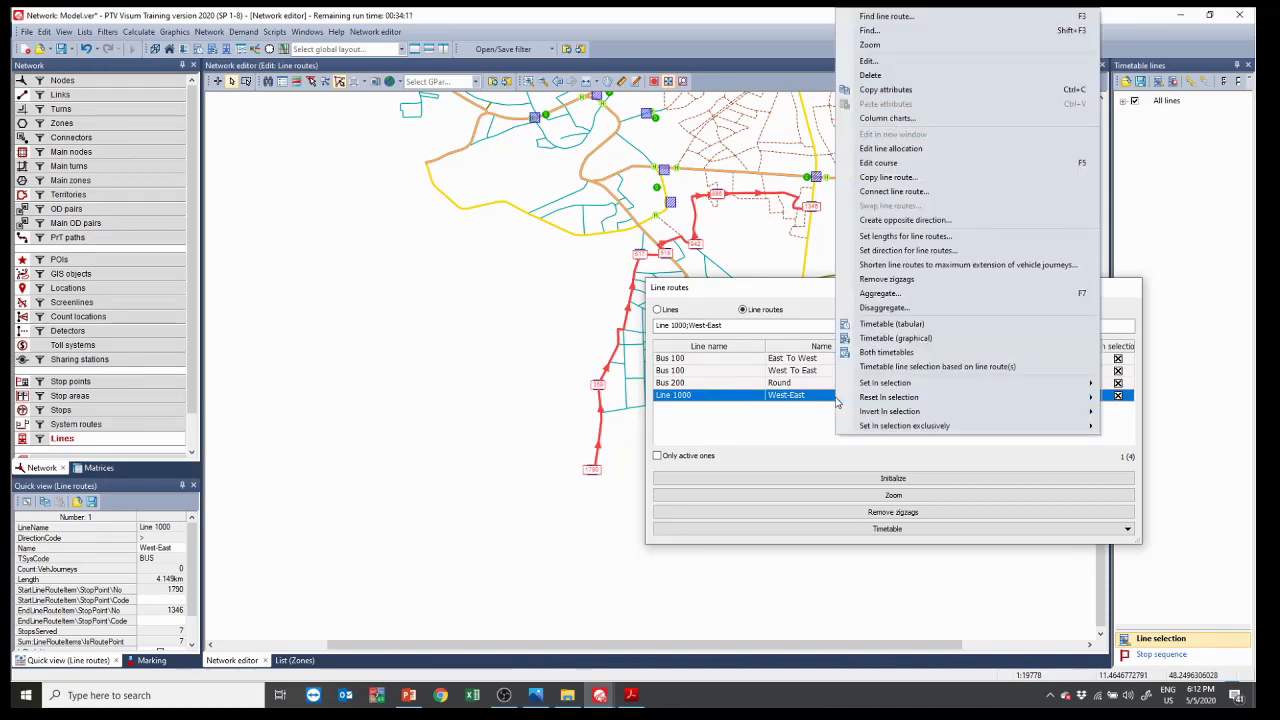
pyautogui.click(933, 222)
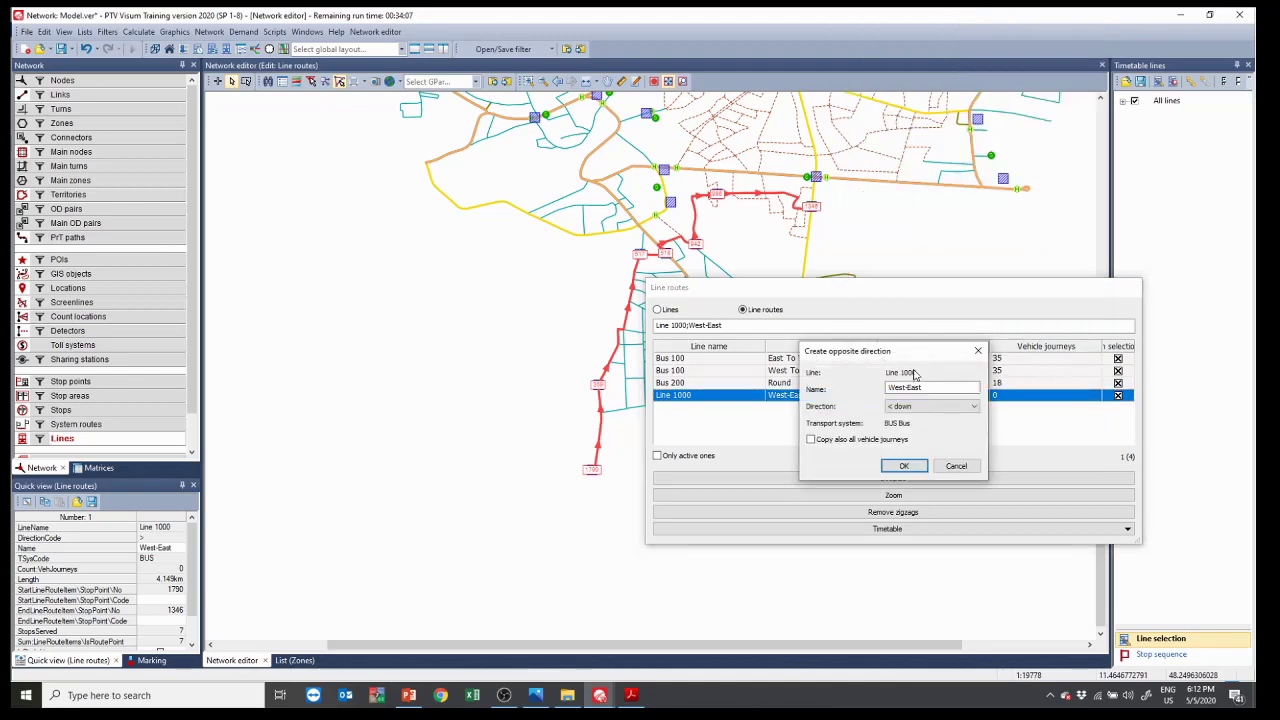
pyautogui.doubleClick(924, 387)
pyautogui.click(912, 387)
pyautogui.press('BackSpace')
pyautogui.press('BackSpace')
pyautogui.press('BackSpace')
pyautogui.press('BackSpace')
pyautogui.press('BackSpace')
pyautogui.press('BackSpace')
pyautogui.write('-West')
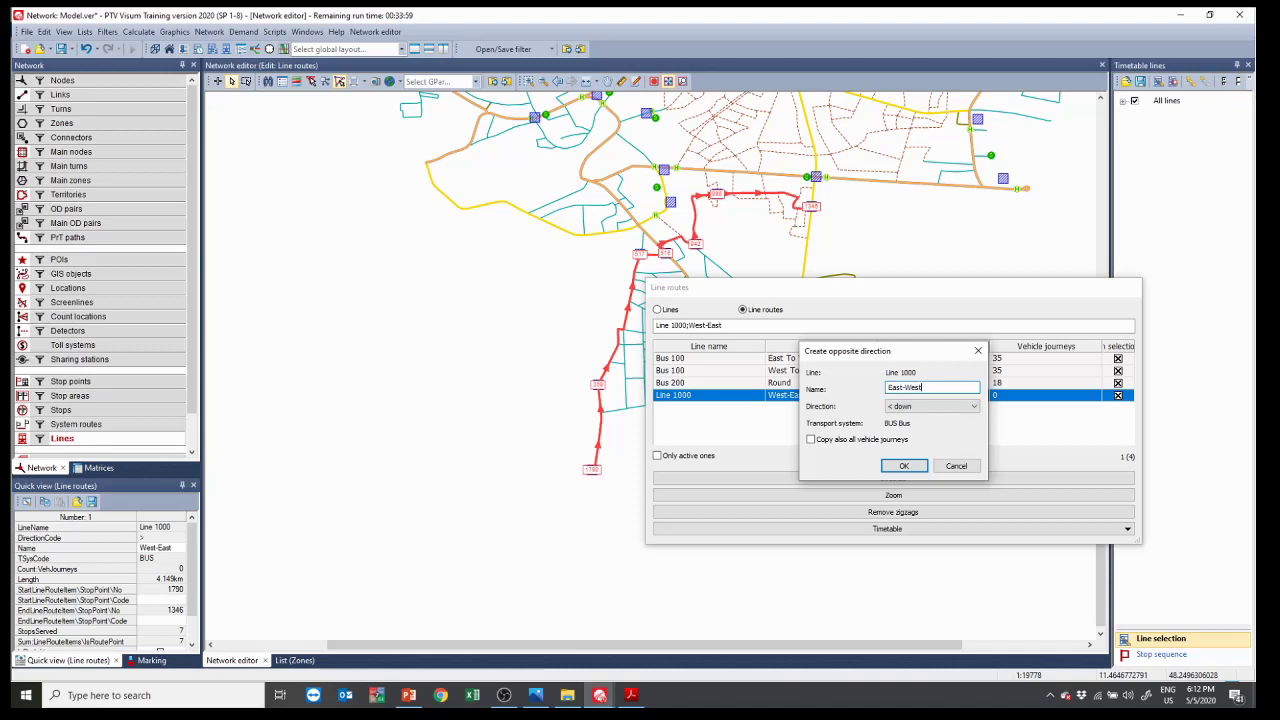
pyautogui.click(904, 467)
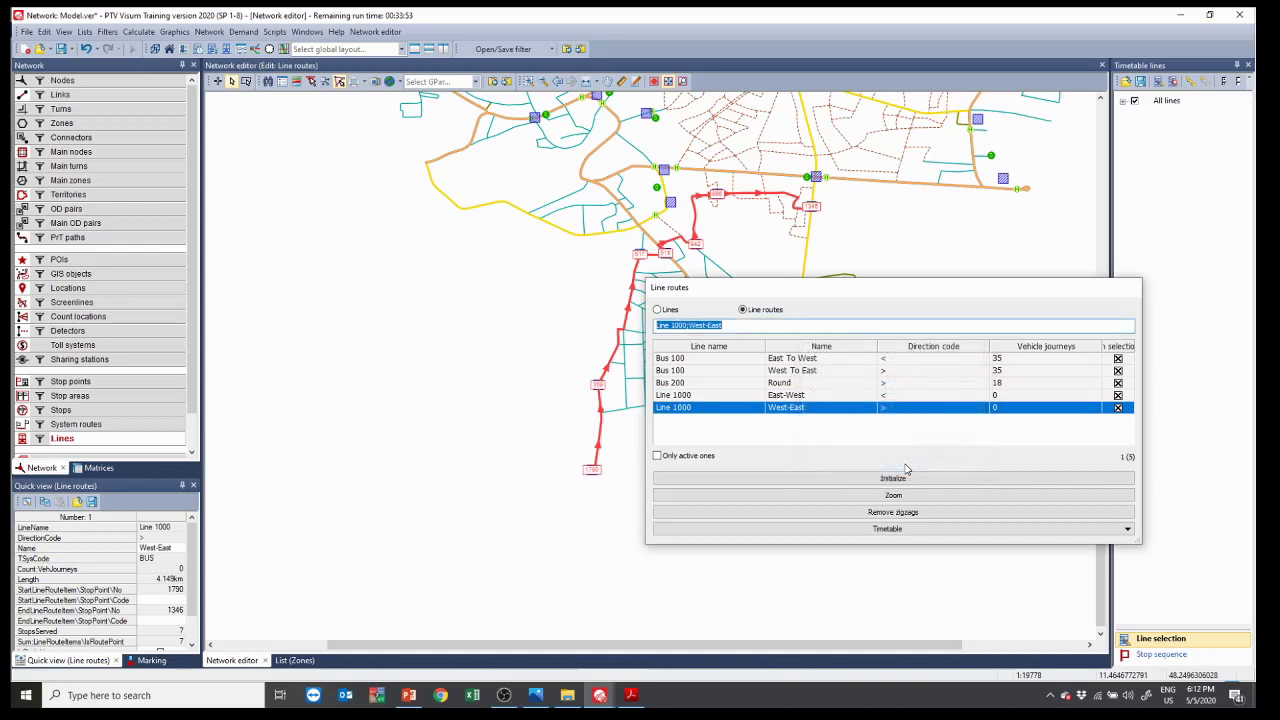
# Step: Compare the courses of the East-West and West-East routes of Line 1000 on the map
pyautogui.click(749, 398)
pyautogui.click(748, 413)
pyautogui.click(748, 400)
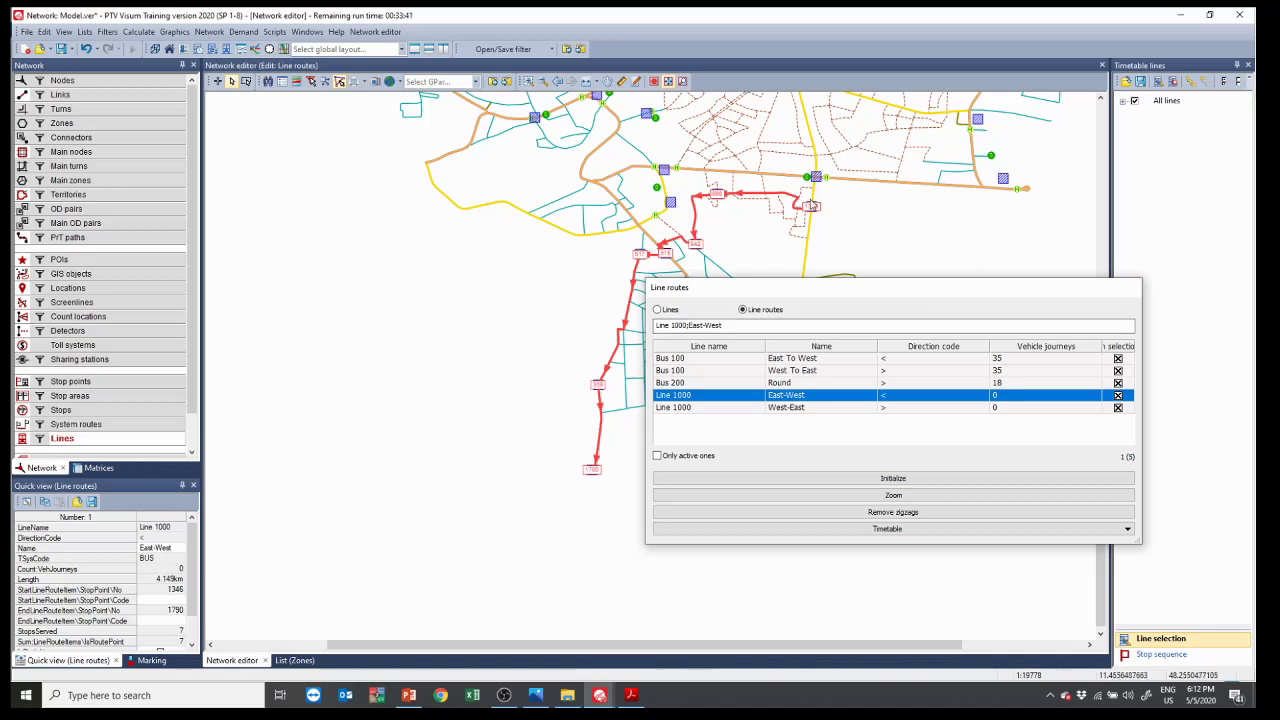
pyautogui.click(724, 409)
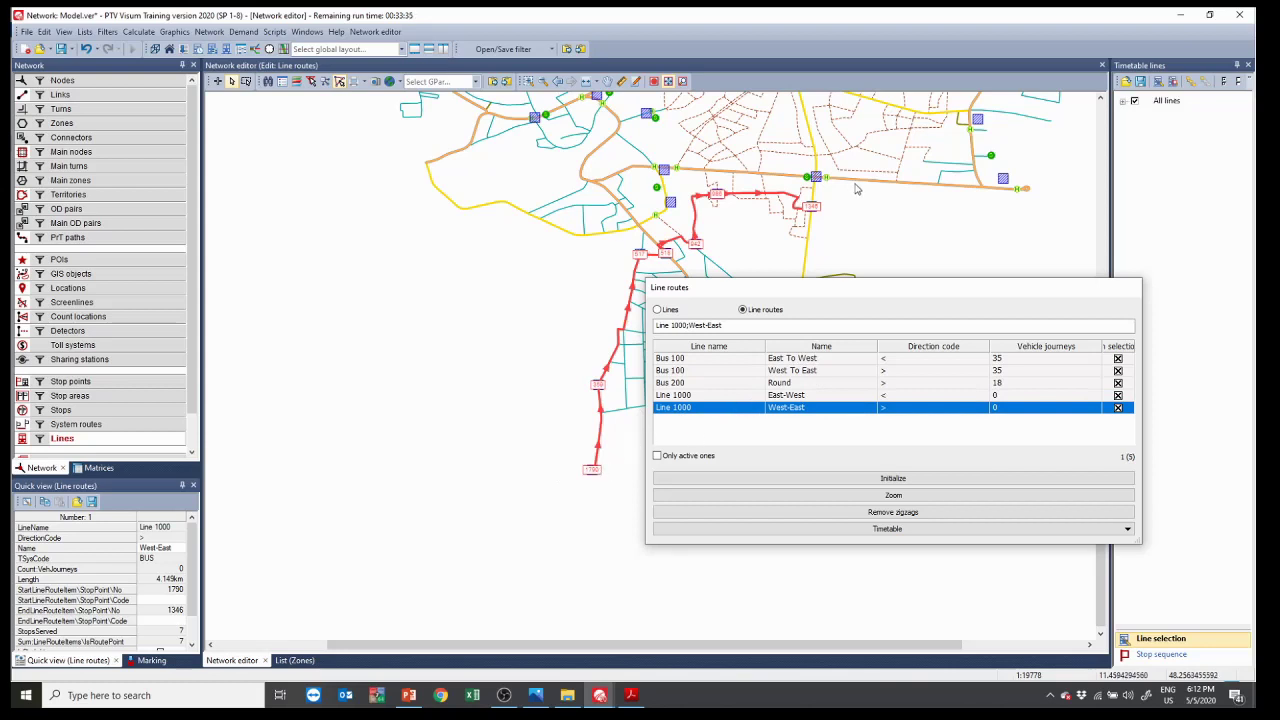
pyautogui.hotkey('alt', 'Tab')
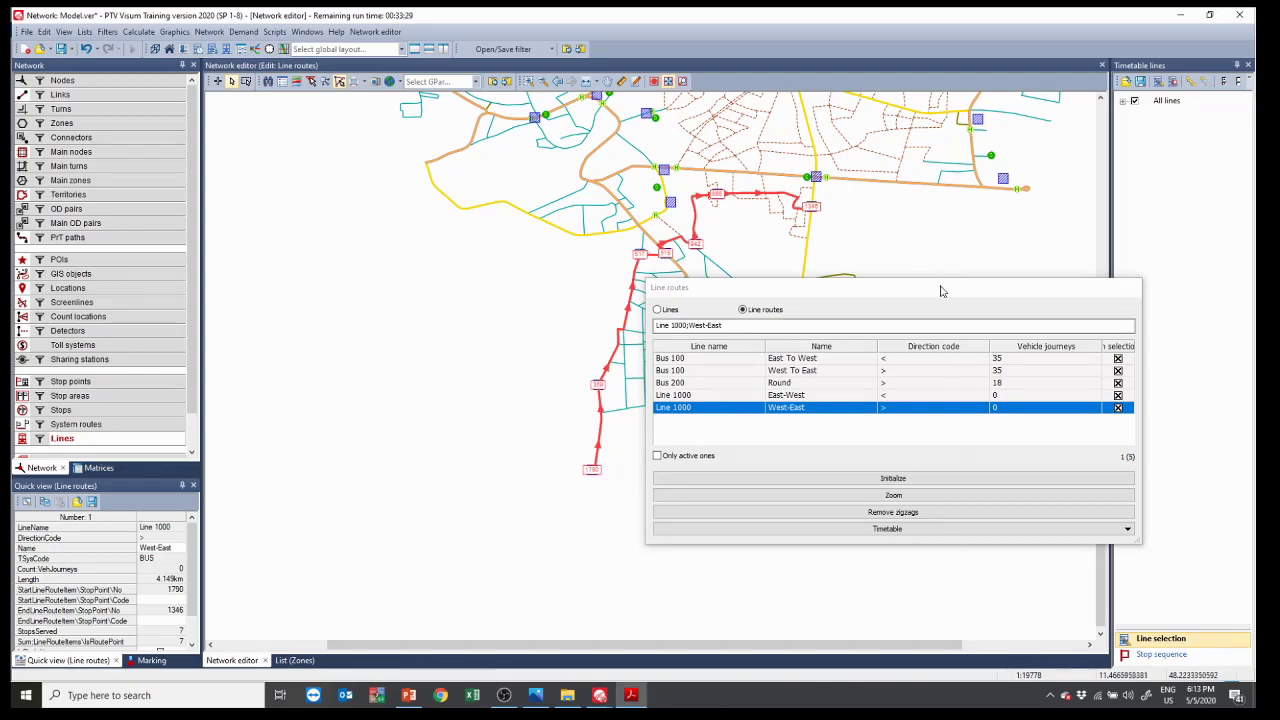
pyautogui.moveTo(937, 294); pyautogui.dragTo(595, 187)
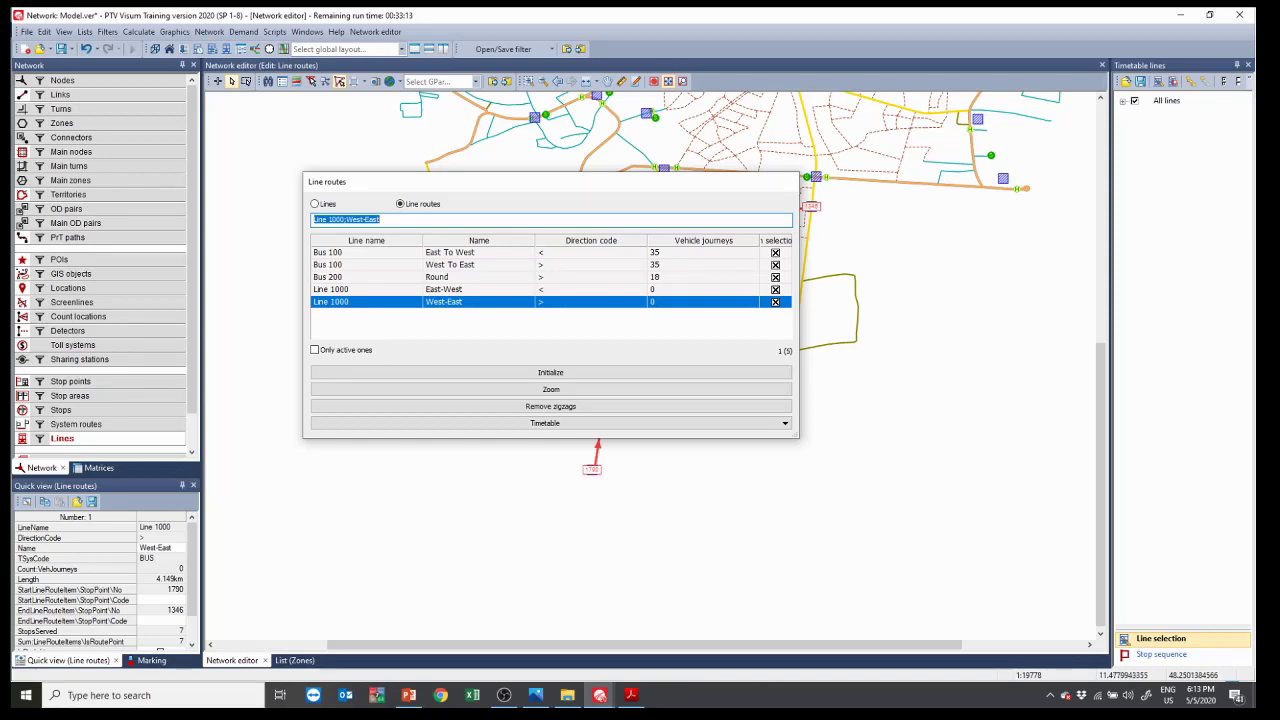
# Step: Switch to the lecture PDF and read the Create Timetable slides for the new PT line
pyautogui.hotkey('alt', 'Tab')
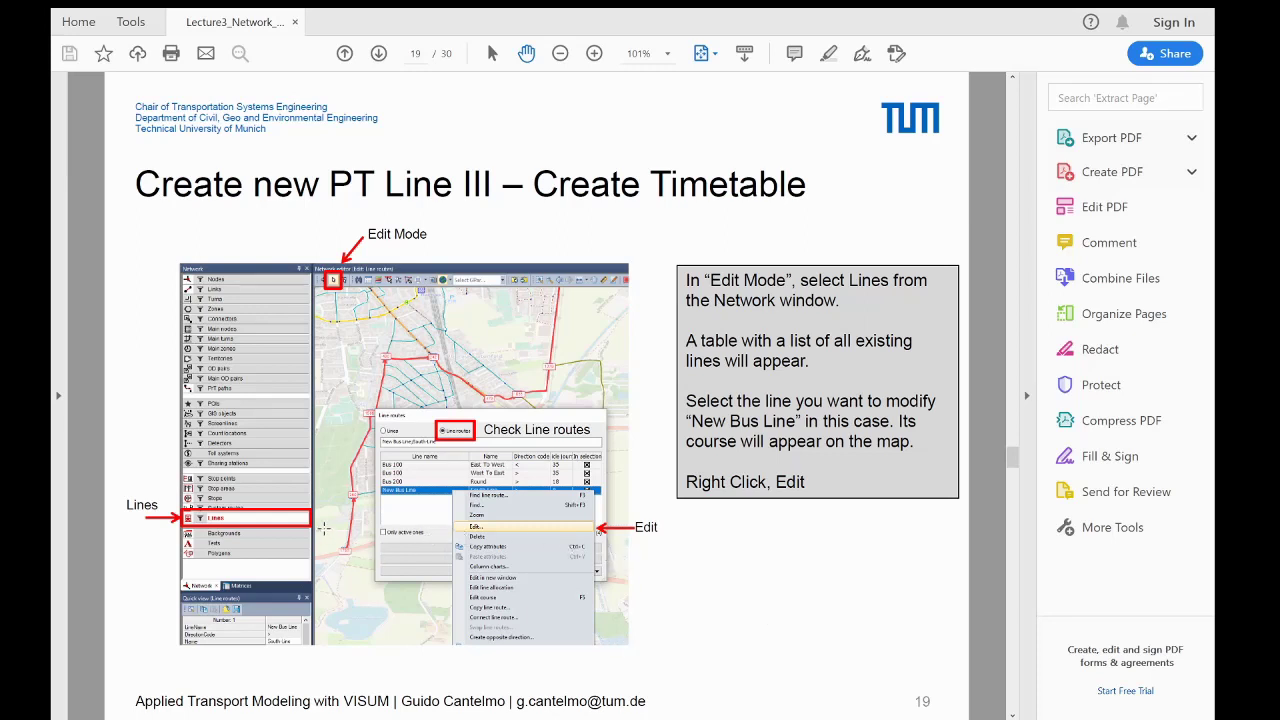
pyautogui.scroll(1, 791, 567)
pyautogui.scroll(-1, 791, 567)
pyautogui.scroll(-1, 755, 444)
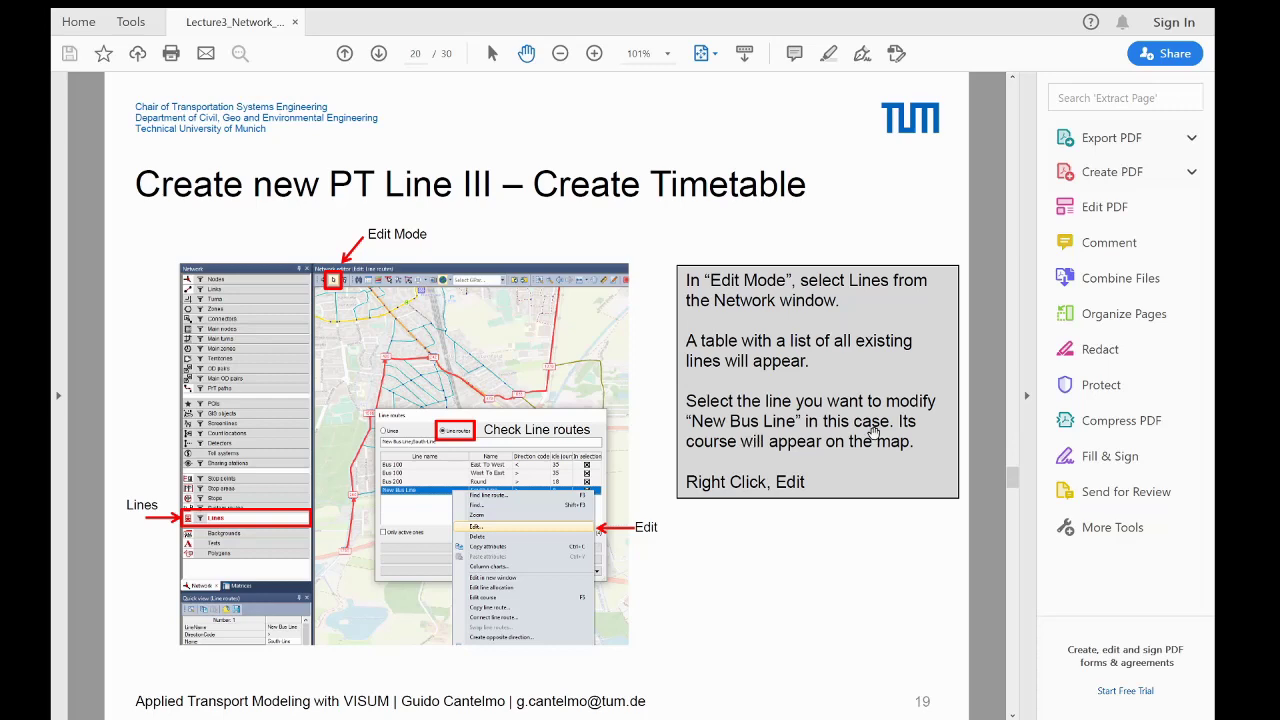
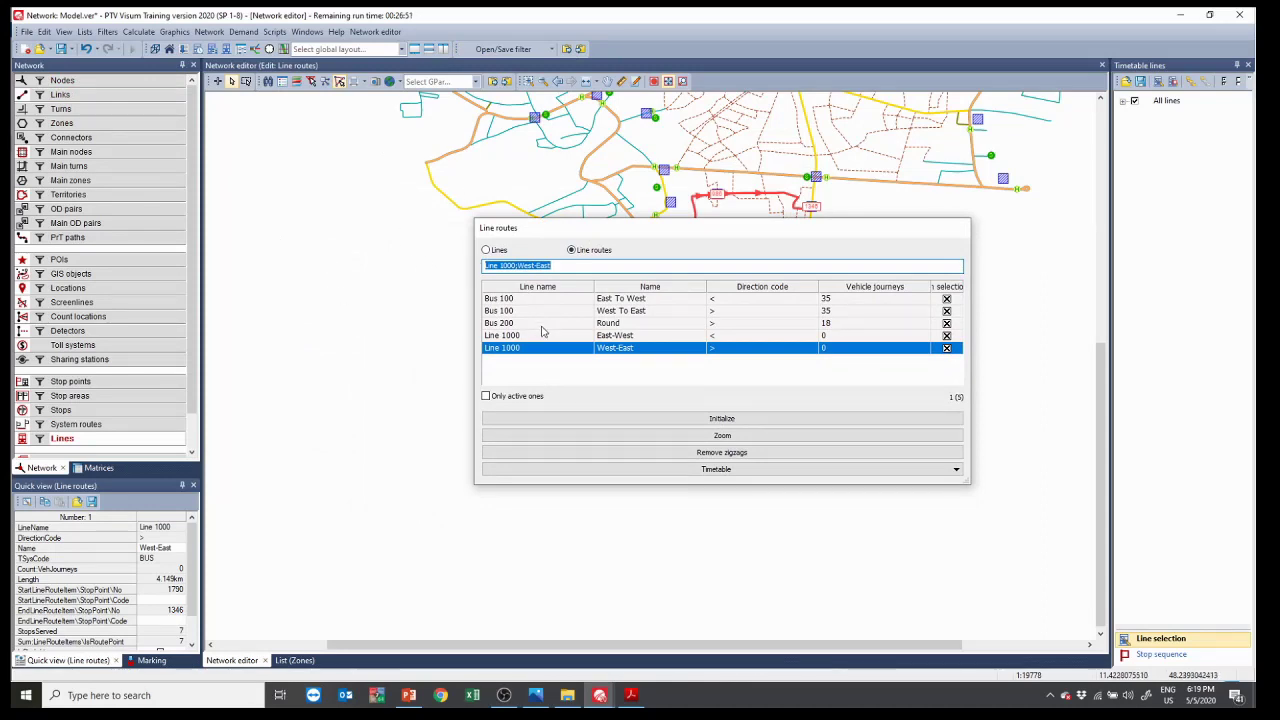
# Step: Multi-edit the active links with the Default values special function, assigning the link type's default t-PuTSys values
pyautogui.click(89, 98)
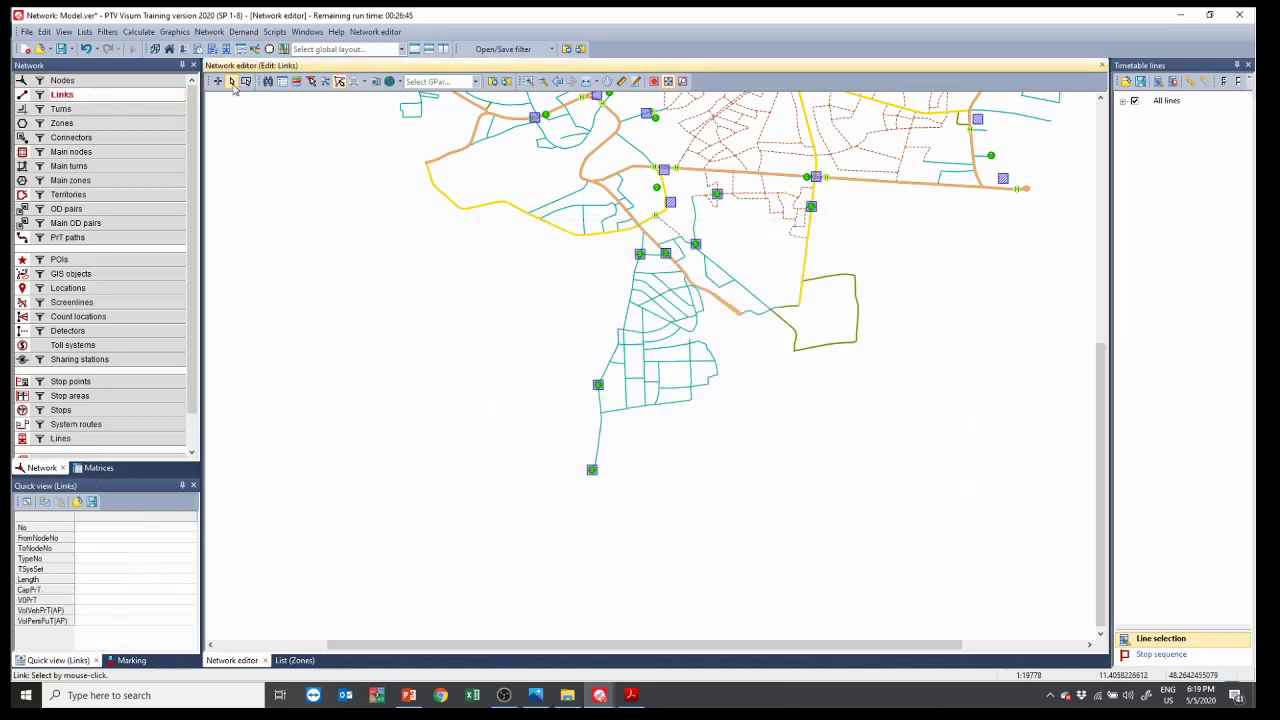
pyautogui.scroll(-2, 500, 210)
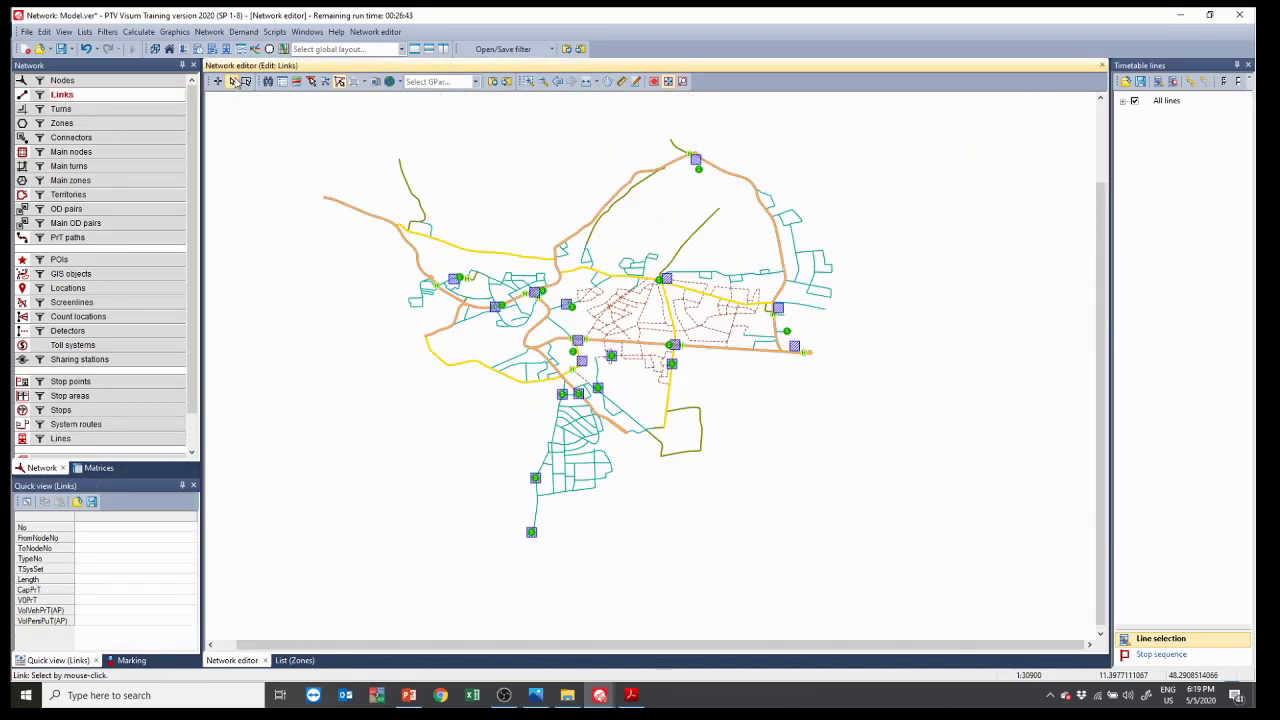
pyautogui.rightClick(158, 97)
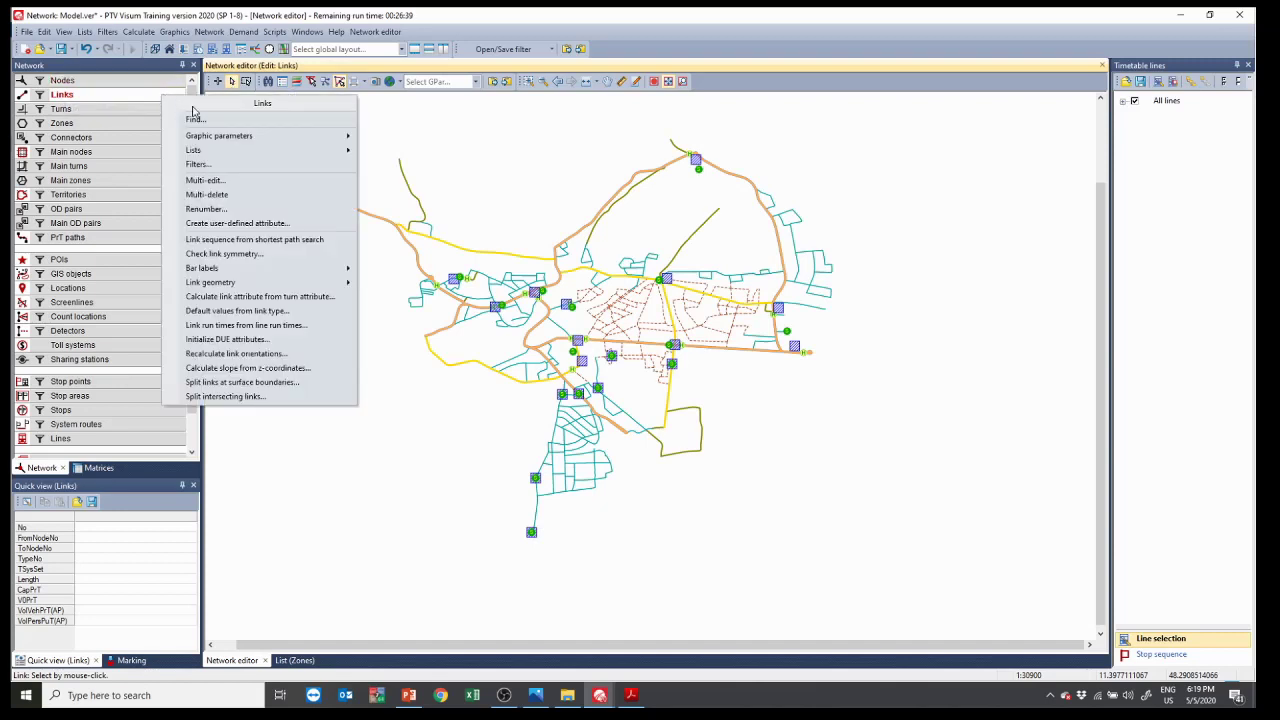
pyautogui.click(291, 180)
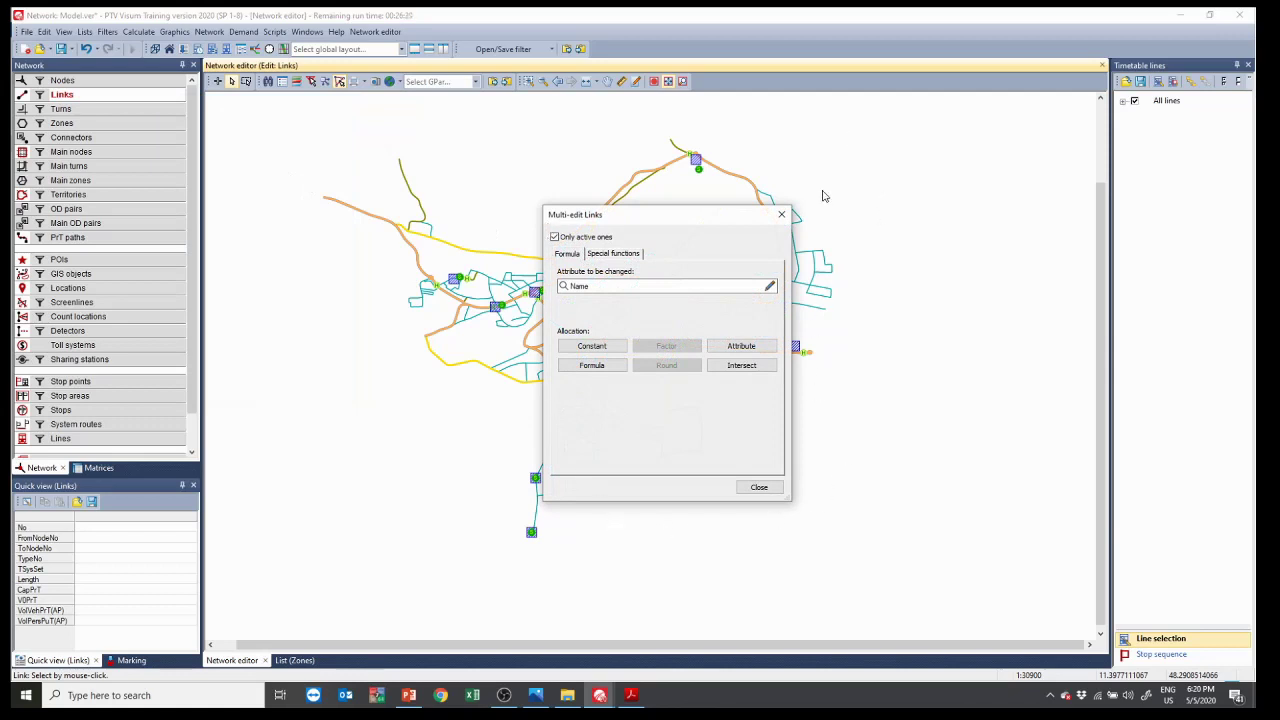
pyautogui.click(623, 258)
pyautogui.click(560, 257)
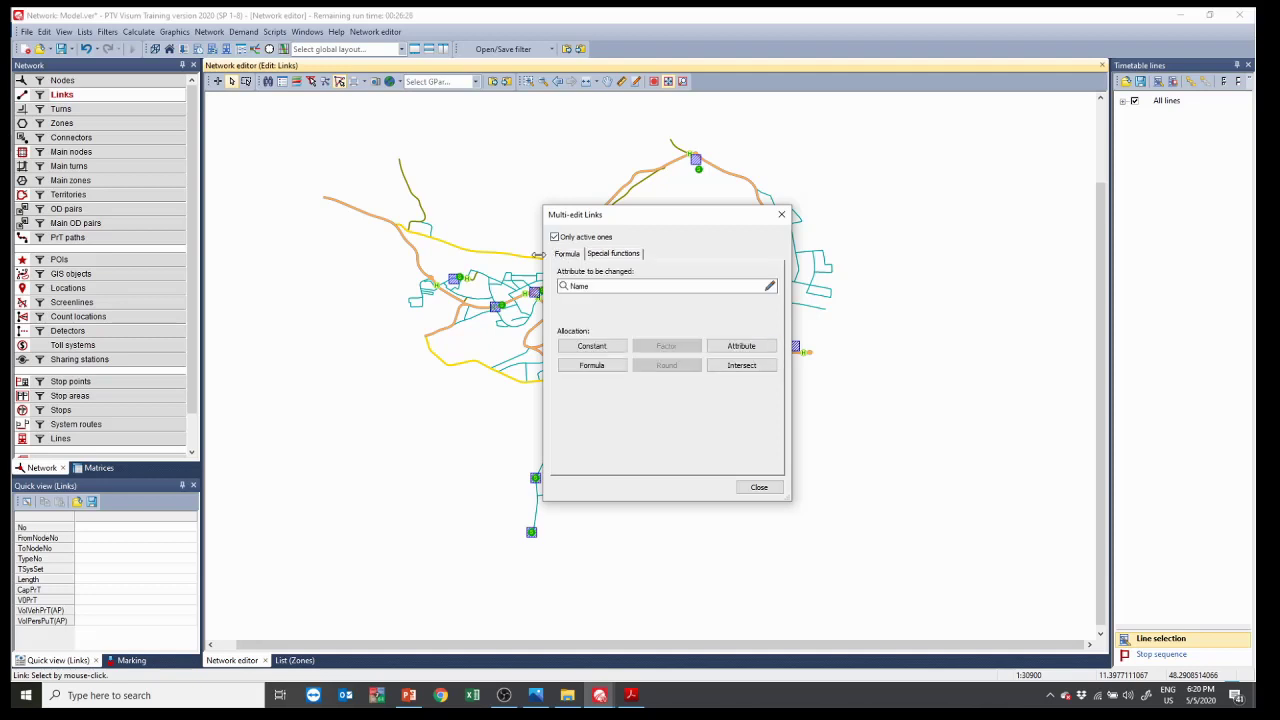
pyautogui.click(622, 256)
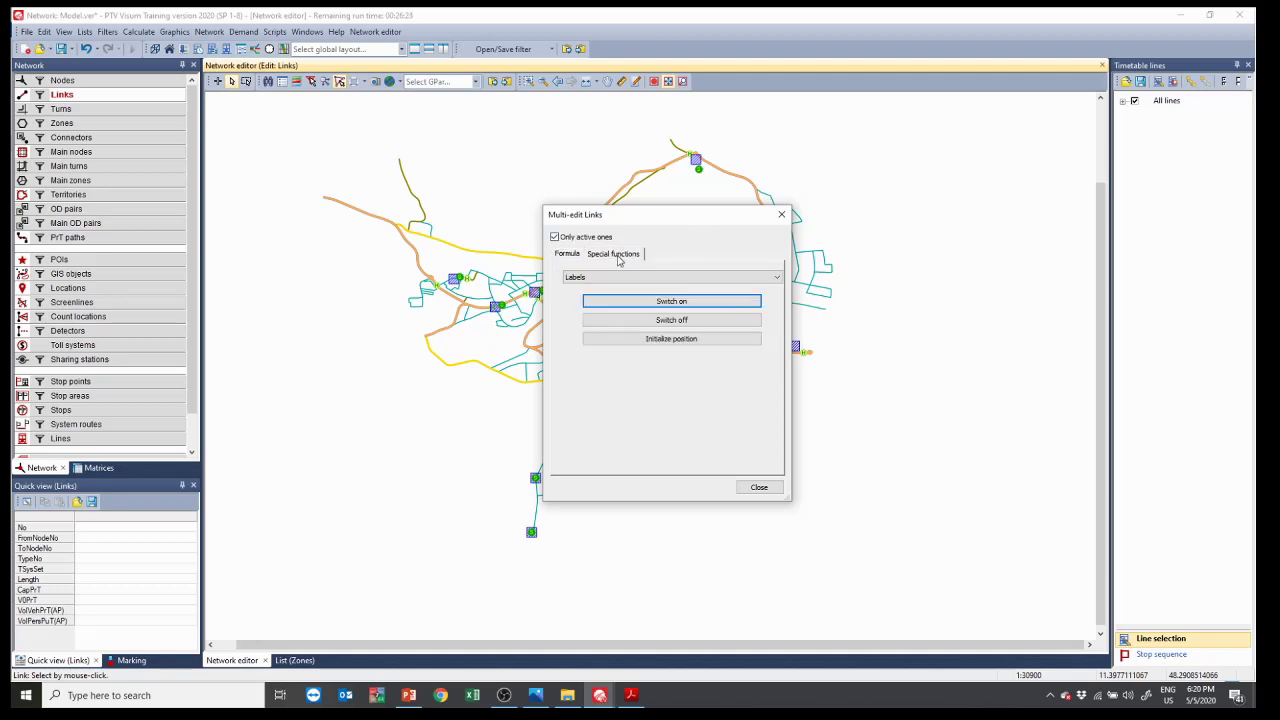
pyautogui.click(621, 278)
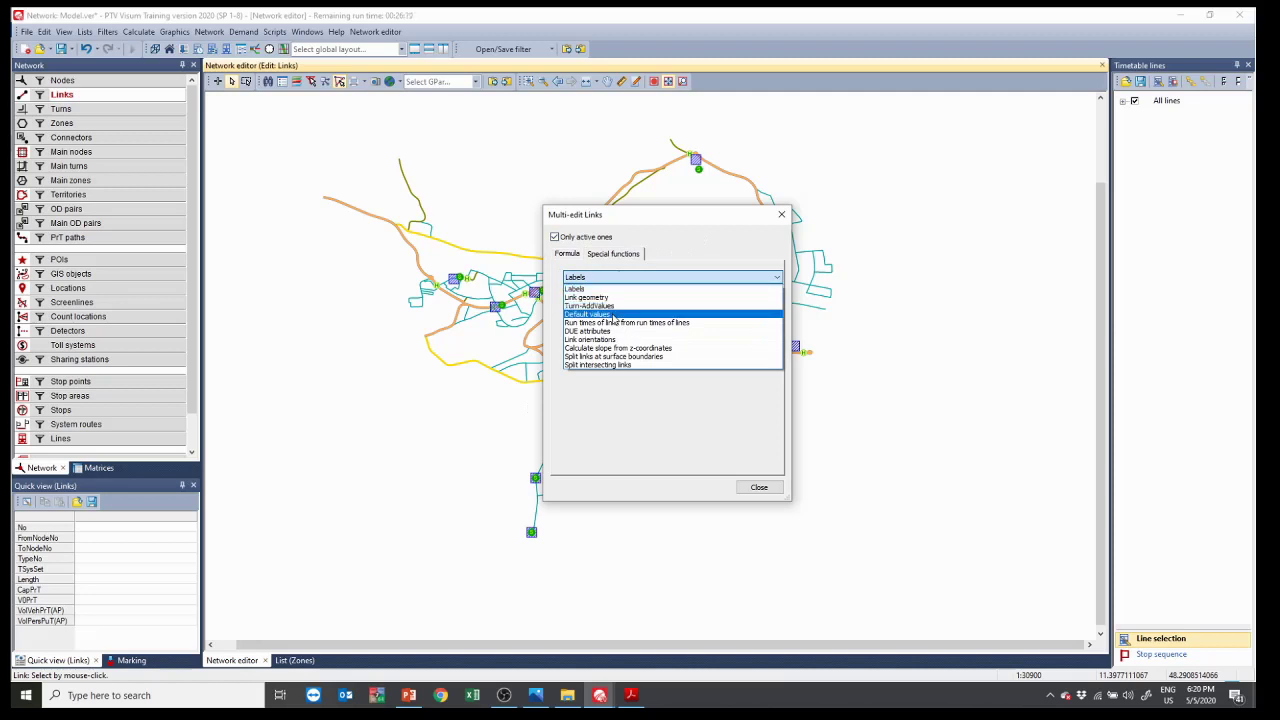
pyautogui.click(613, 314)
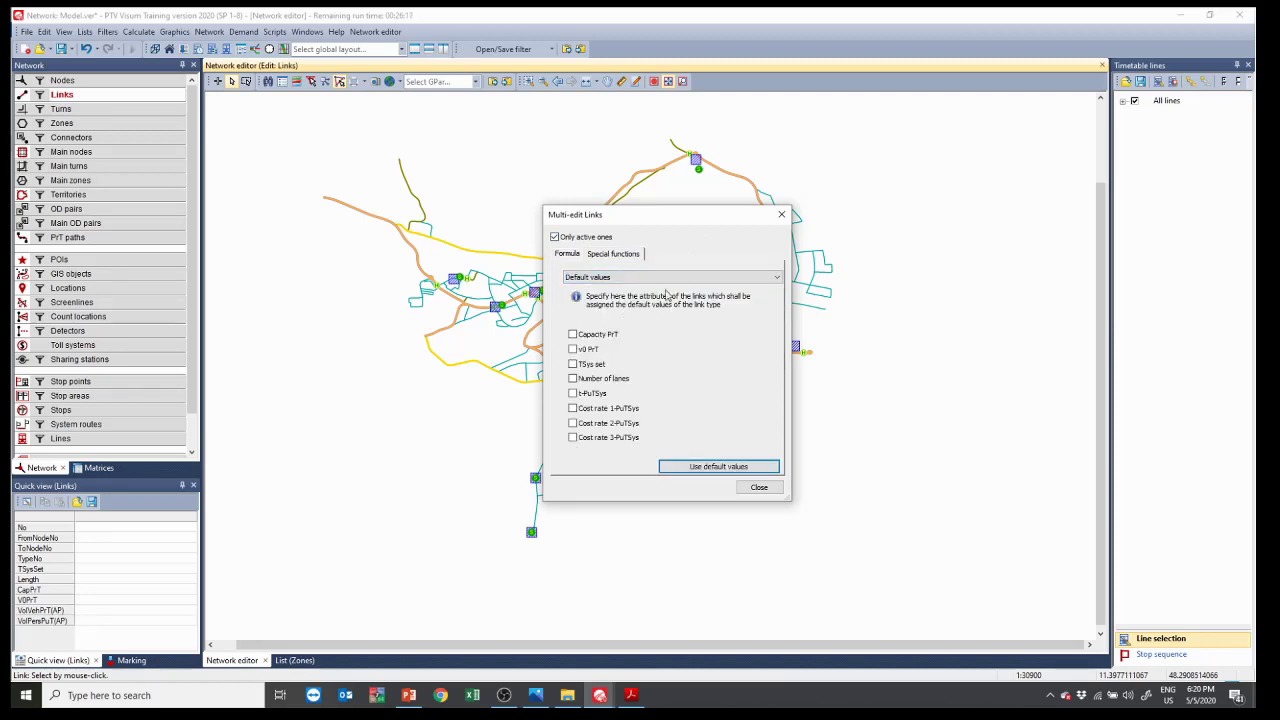
pyautogui.click(574, 395)
pyautogui.click(718, 467)
pyautogui.click(759, 487)
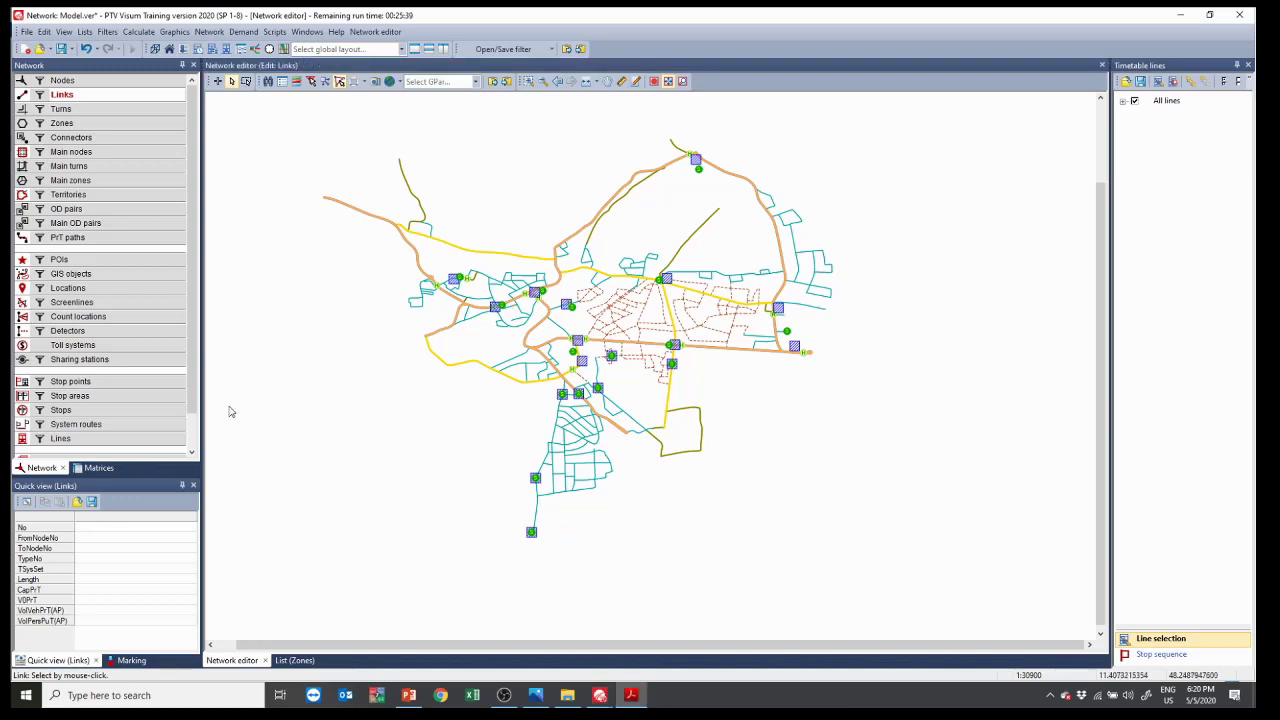
# Step: Open the tabular timetable for the East-West route of Line 1000
pyautogui.click(137, 444)
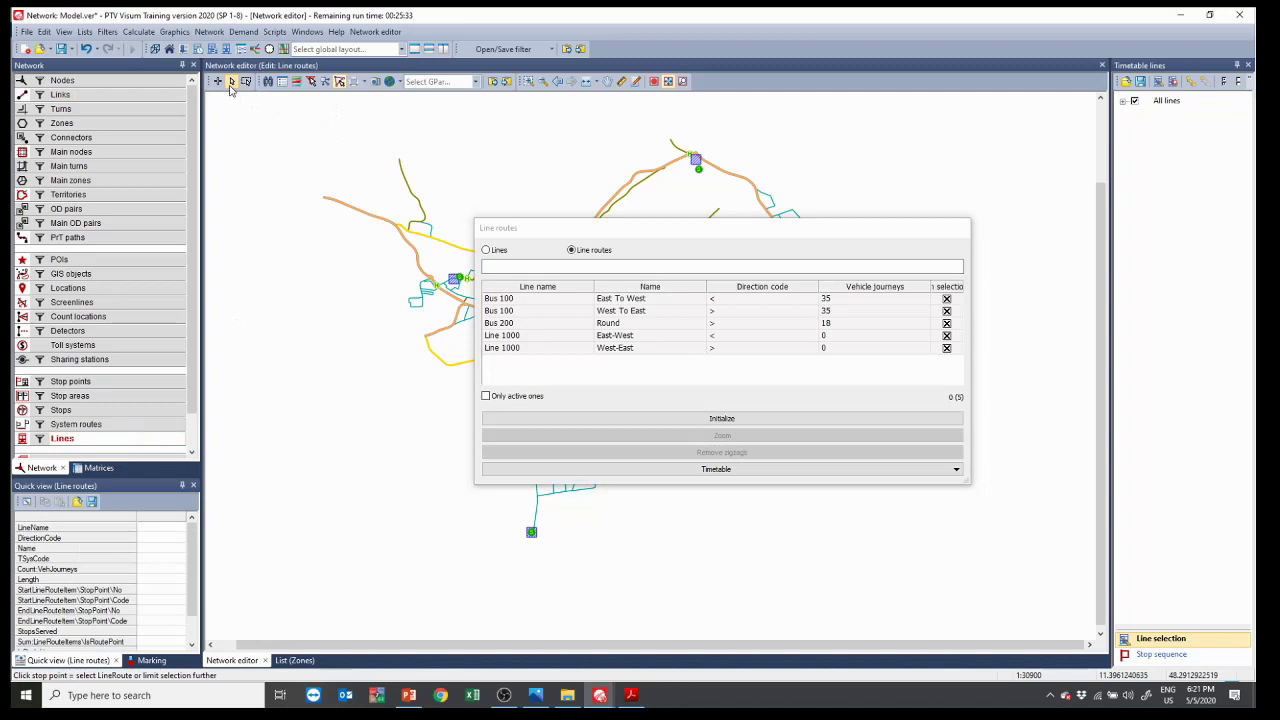
pyautogui.moveTo(507, 229); pyautogui.dragTo(461, 227)
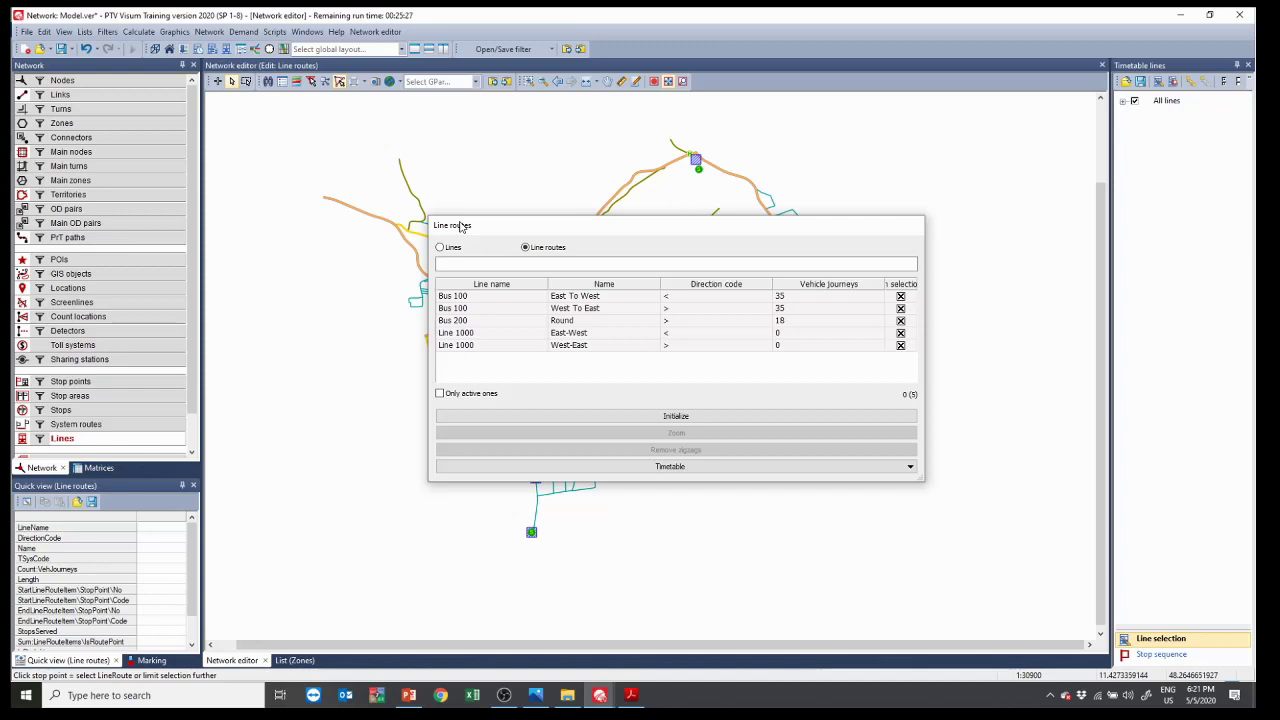
pyautogui.click(503, 334)
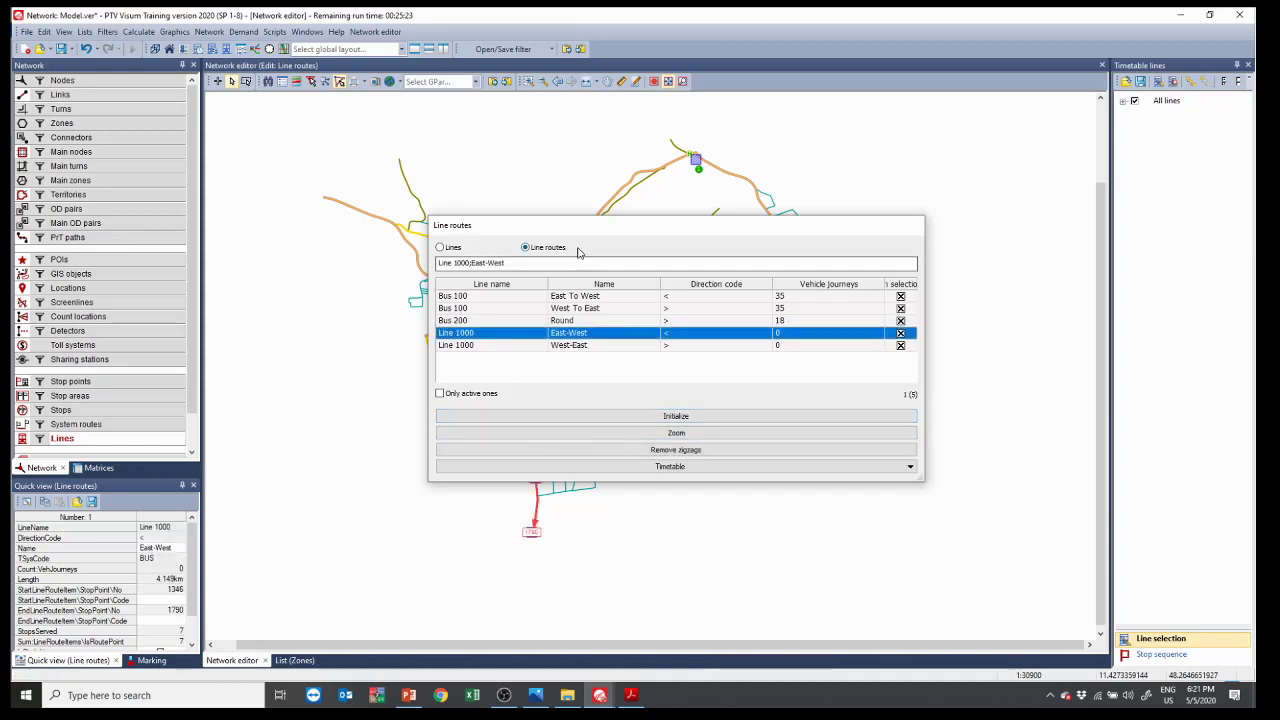
pyautogui.moveTo(563, 233); pyautogui.dragTo(535, 197)
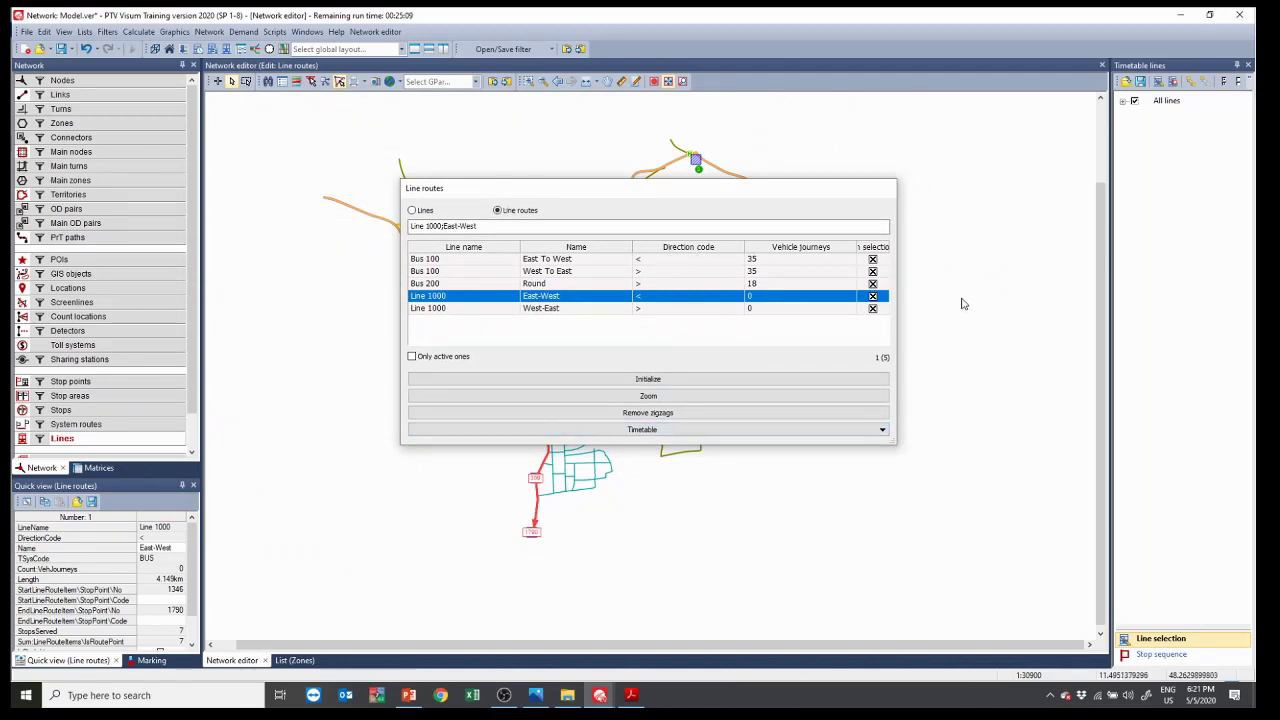
pyautogui.click(610, 432)
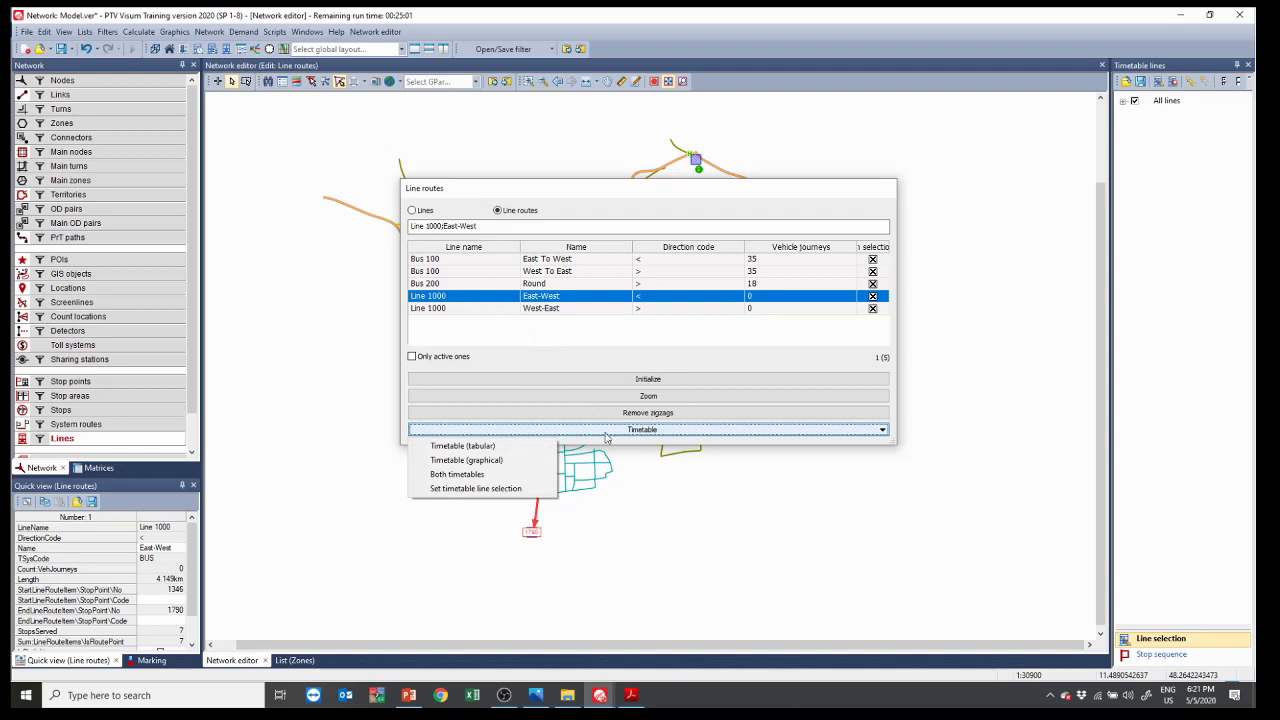
pyautogui.click(489, 449)
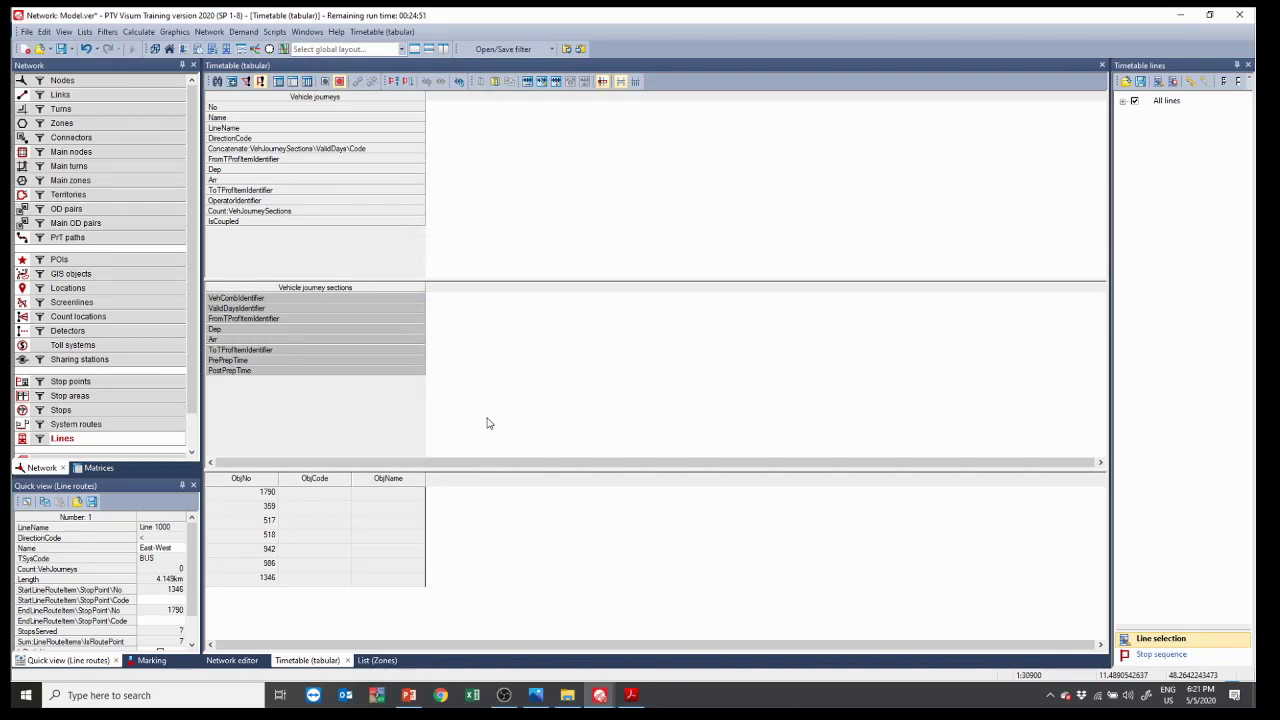
# Step: Start creating vehicle journeys for the East-West route and enable regular services
pyautogui.click(233, 84)
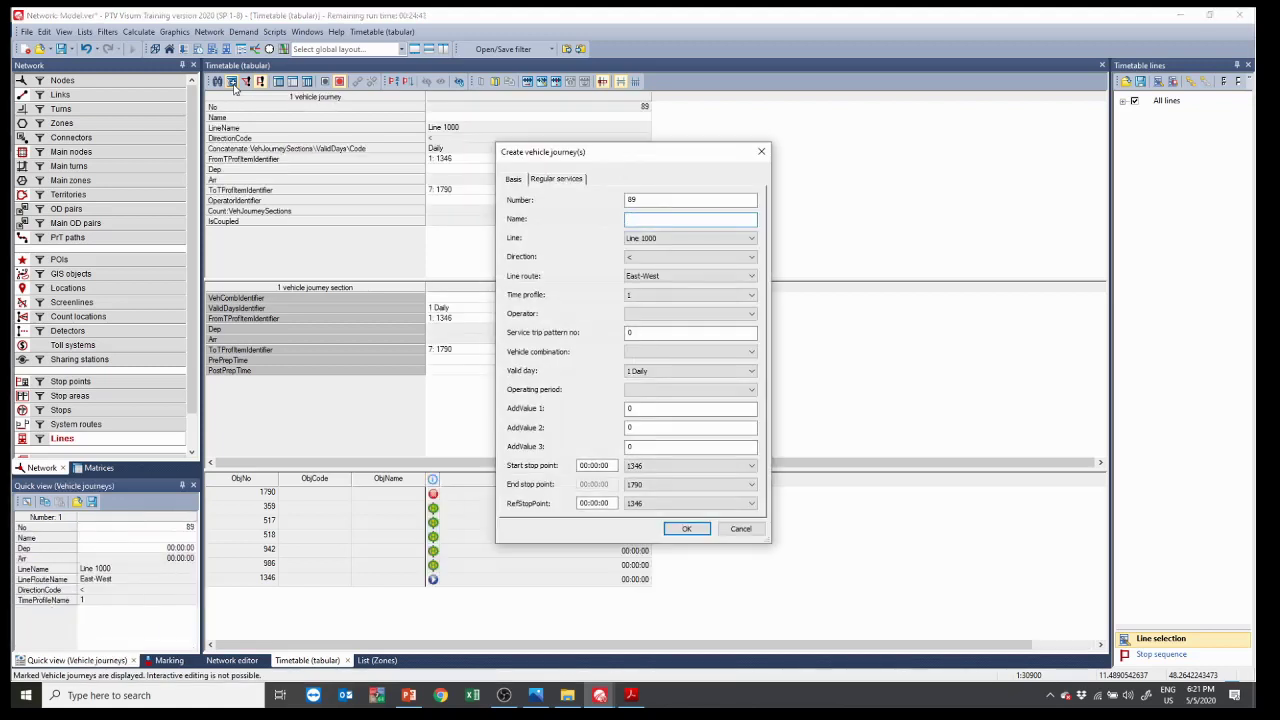
pyautogui.click(557, 181)
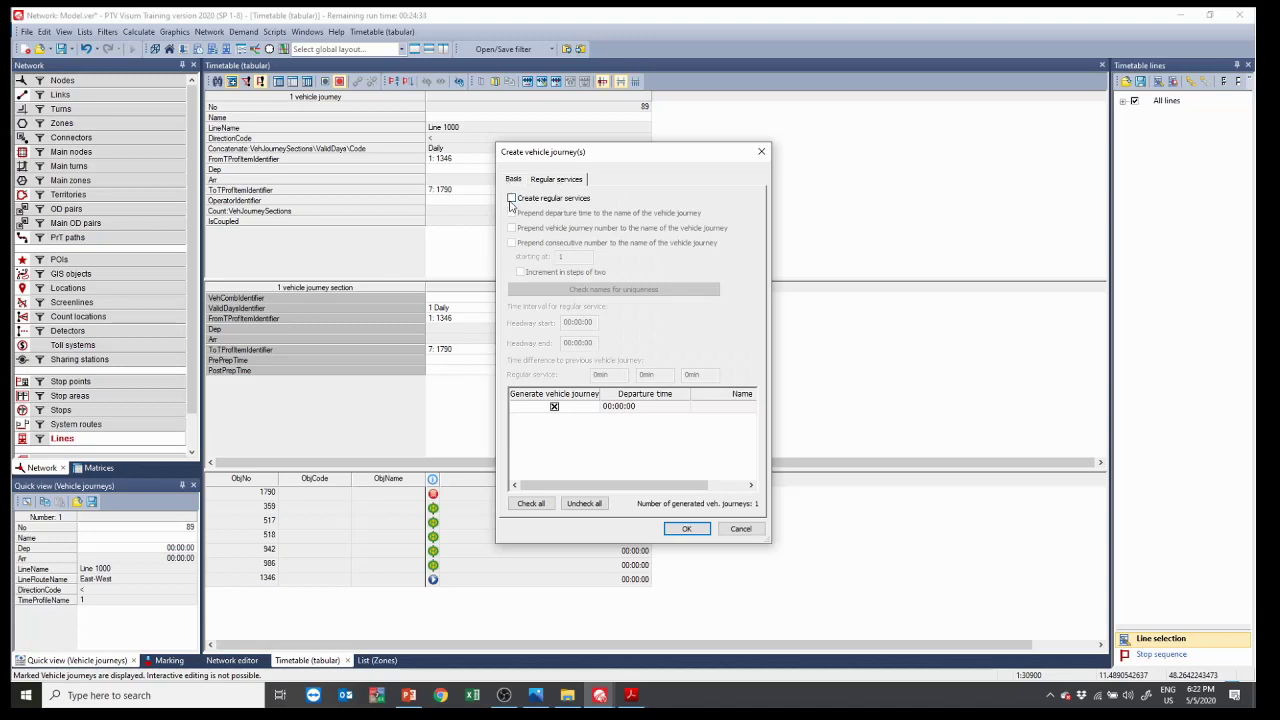
pyautogui.click(511, 199)
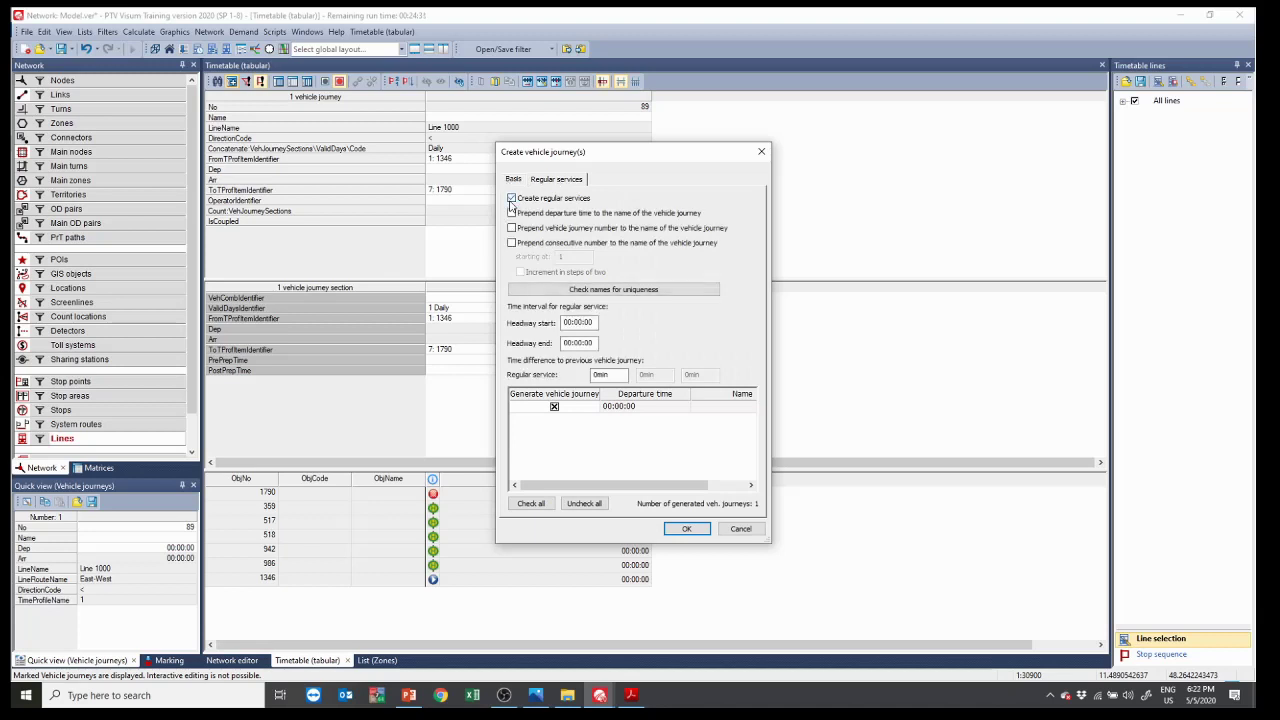
# Step: Create the regular journeys with headway start 6:00, headway end 24:00 and a 10 min interval
pyautogui.click(564, 322)
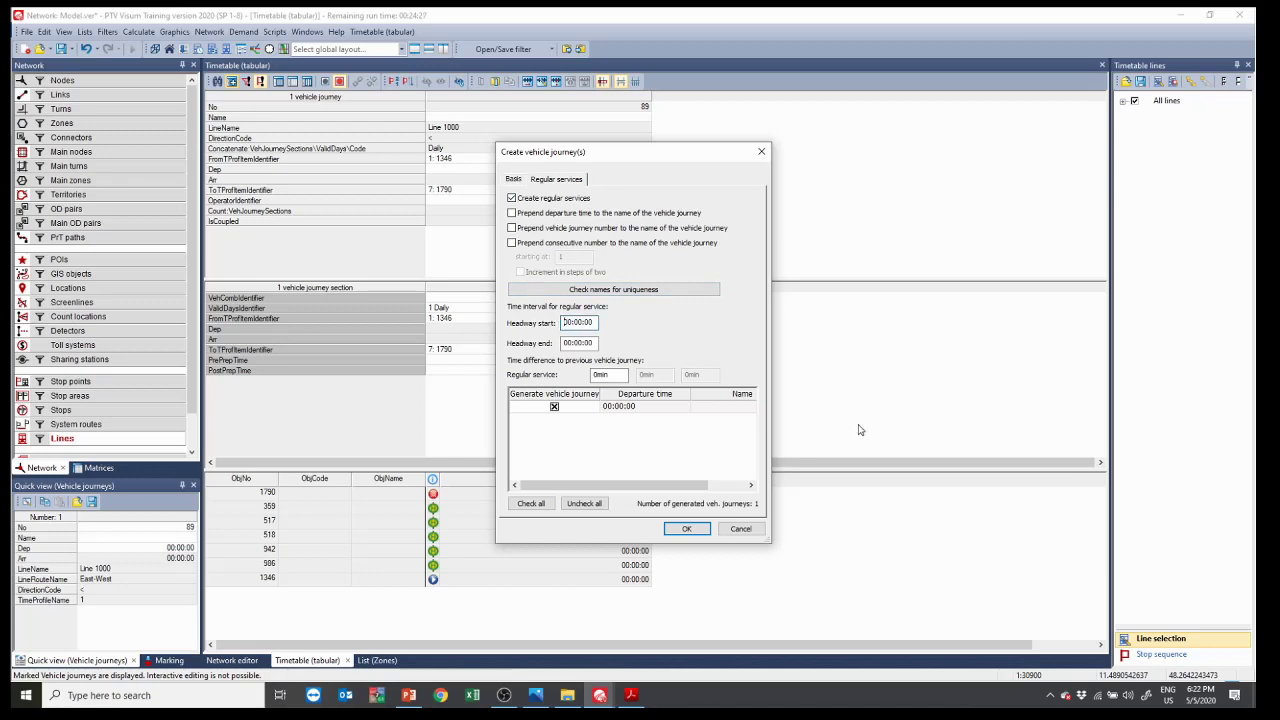
pyautogui.write('6')
pyautogui.click(579, 343)
pyautogui.write('6')
pyautogui.press('BackSpace')
pyautogui.press('BackSpace')
pyautogui.write('24')
pyautogui.click(602, 374)
pyautogui.press('Home')
pyautogui.write('10')
pyautogui.click(689, 530)
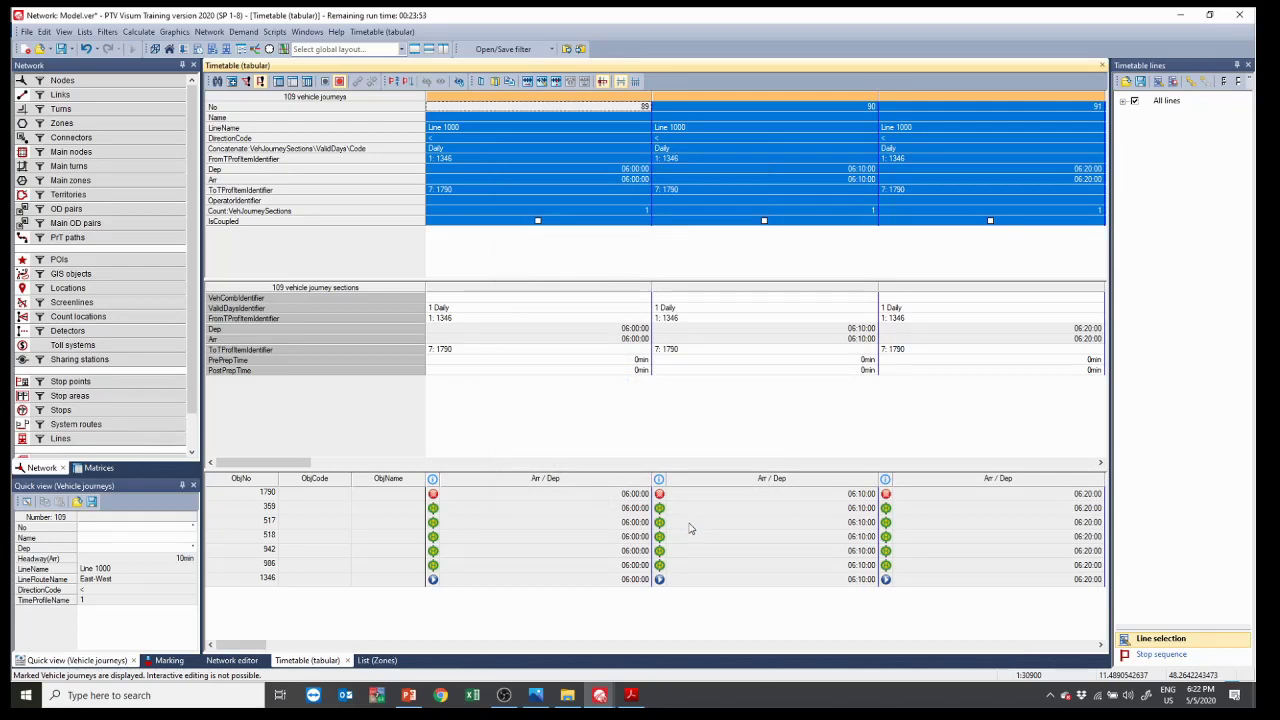
# Step: Examine the stop times of the first two East-West journeys and close the tabular timetable and the zones list
pyautogui.click(600, 481)
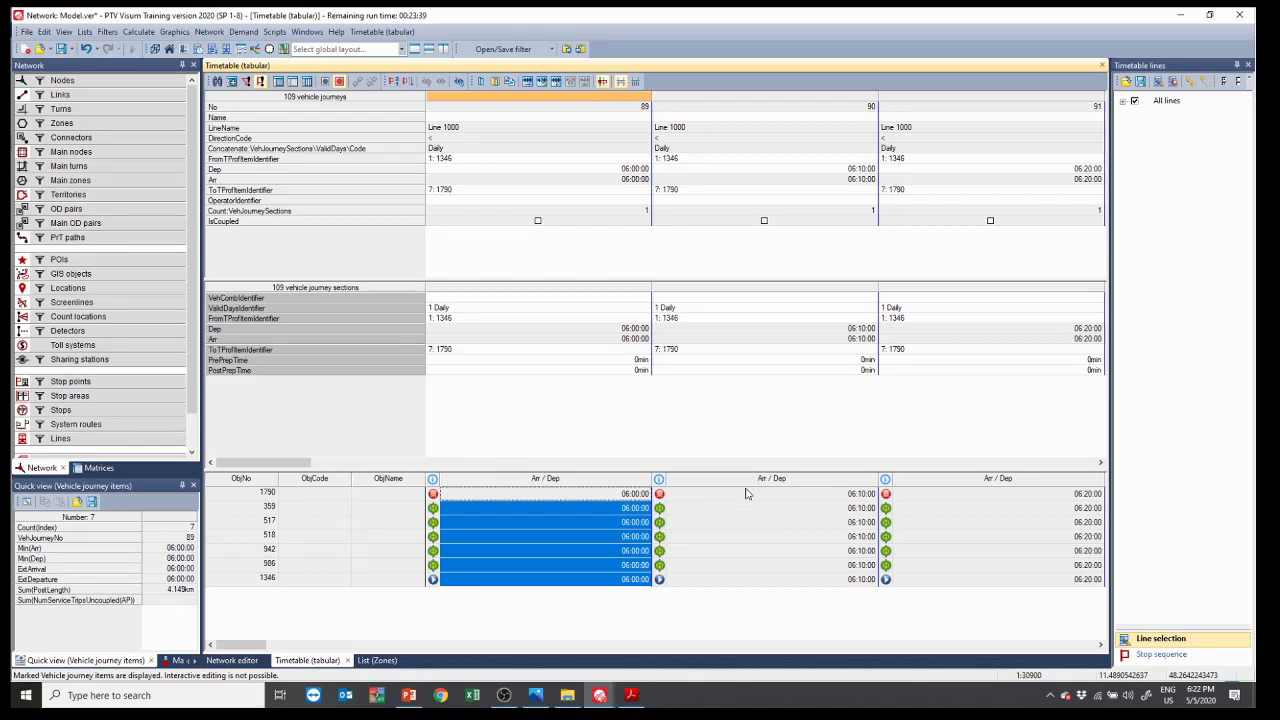
pyautogui.click(818, 494)
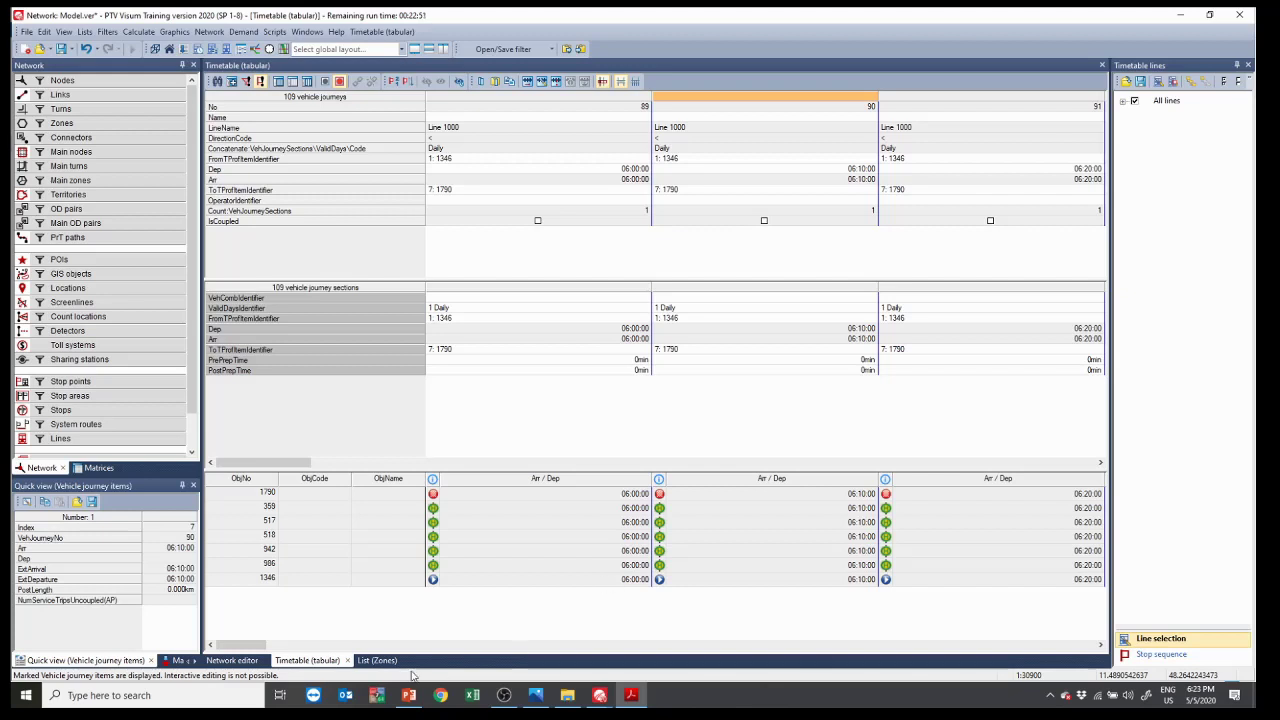
pyautogui.click(1102, 65)
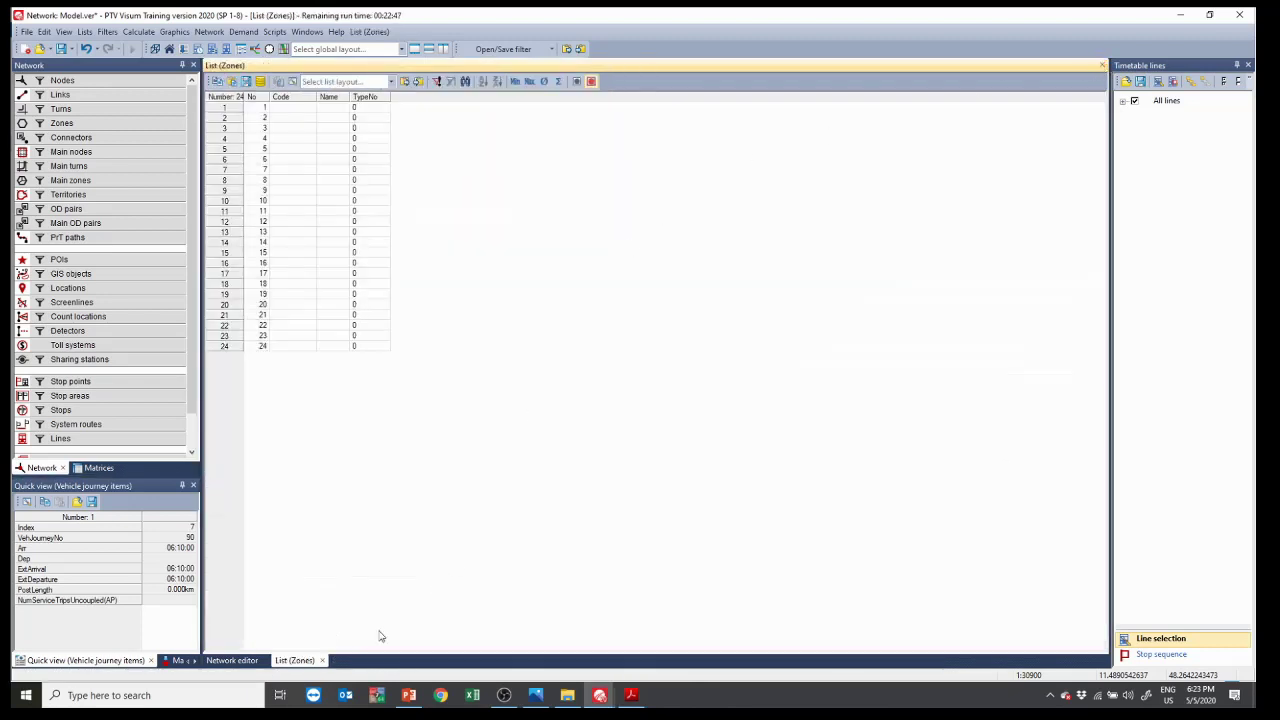
pyautogui.click(322, 661)
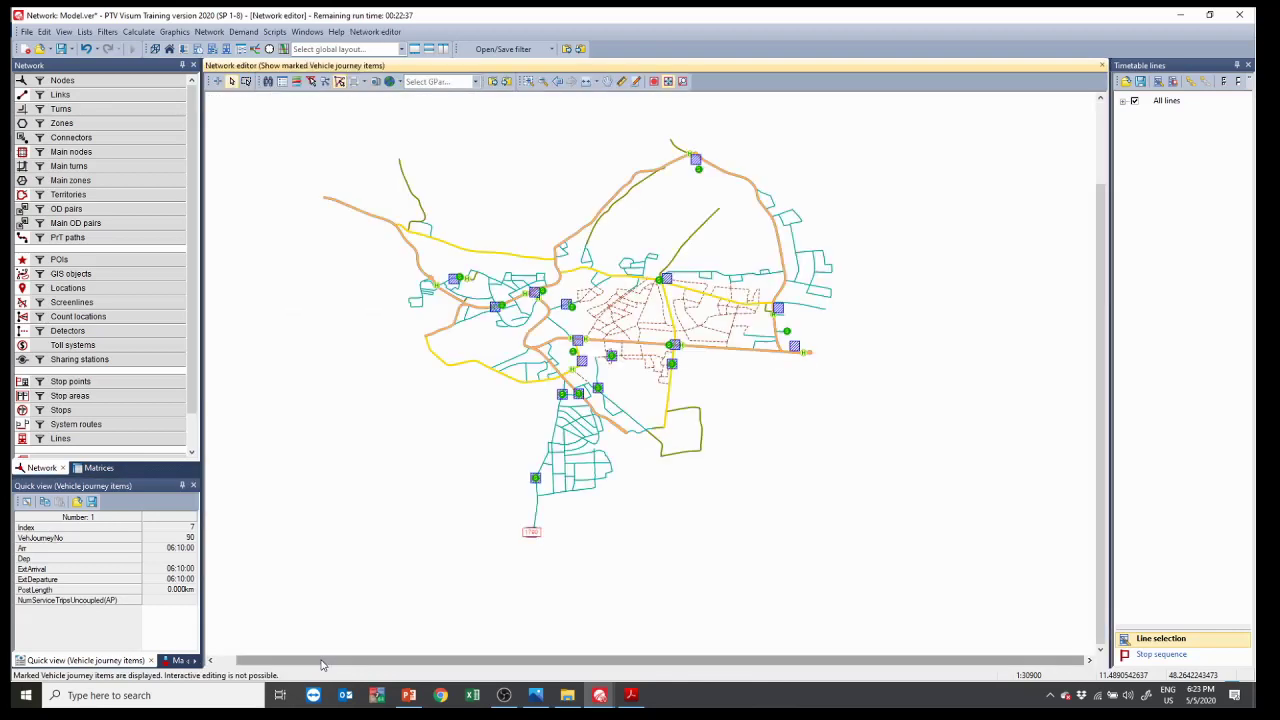
# Step: Open the East-West route of Line 1000 in the line route editor
pyautogui.click(64, 439)
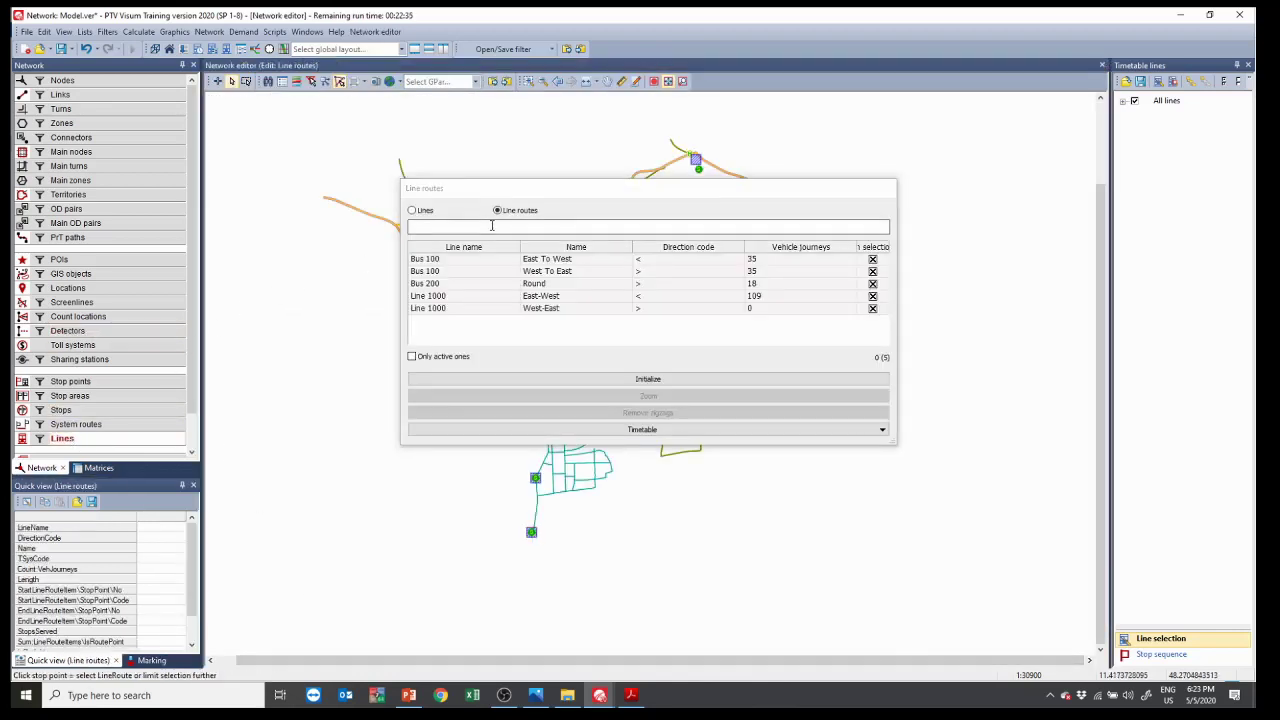
pyautogui.click(474, 297)
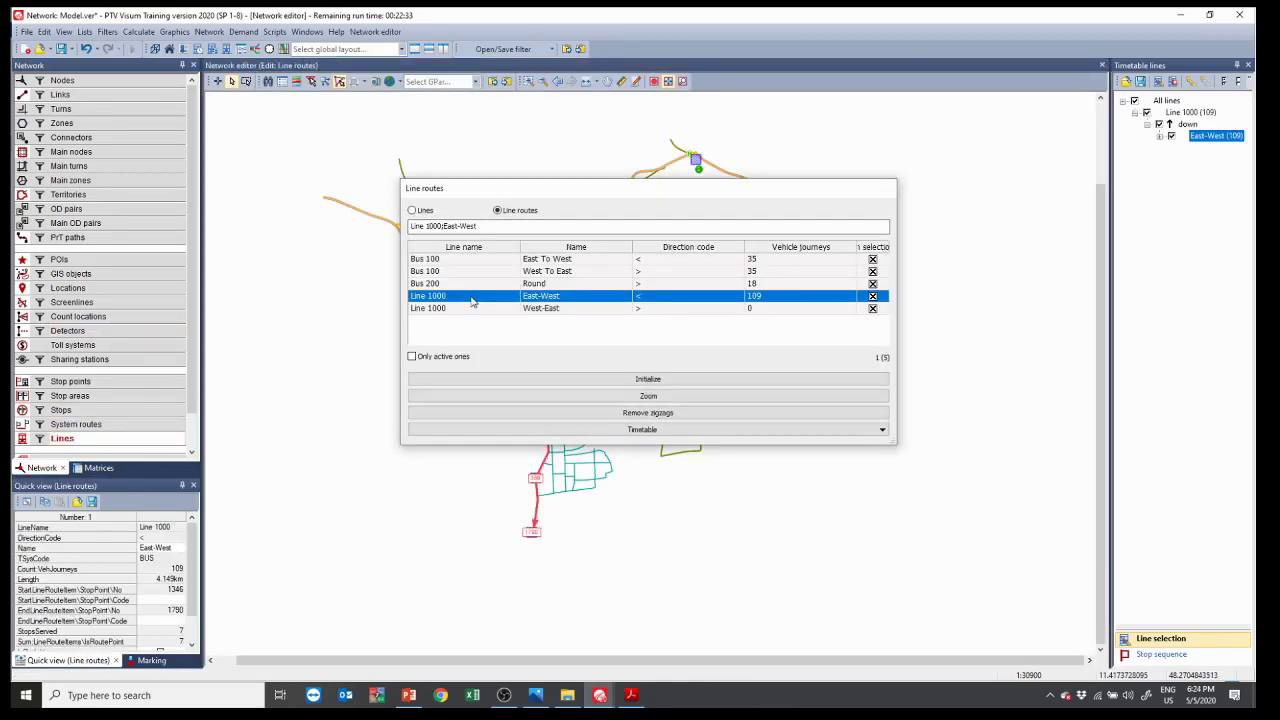
pyautogui.rightClick(474, 303)
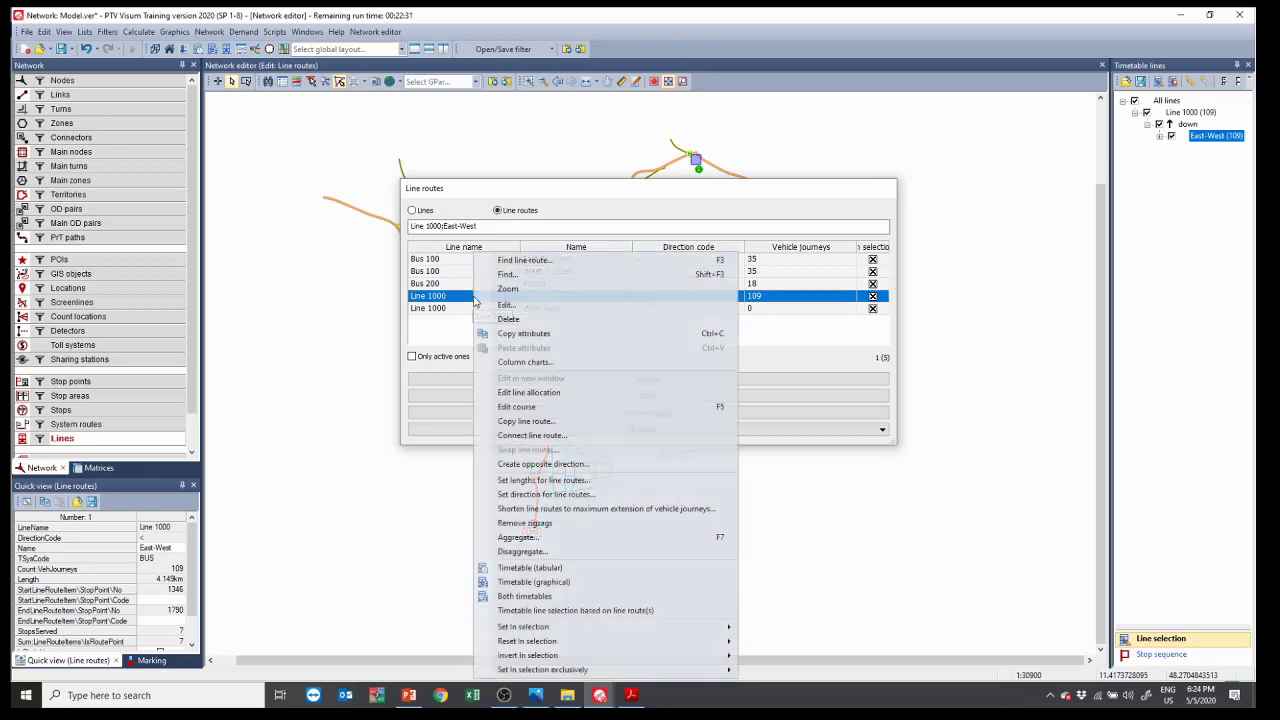
pyautogui.click(519, 306)
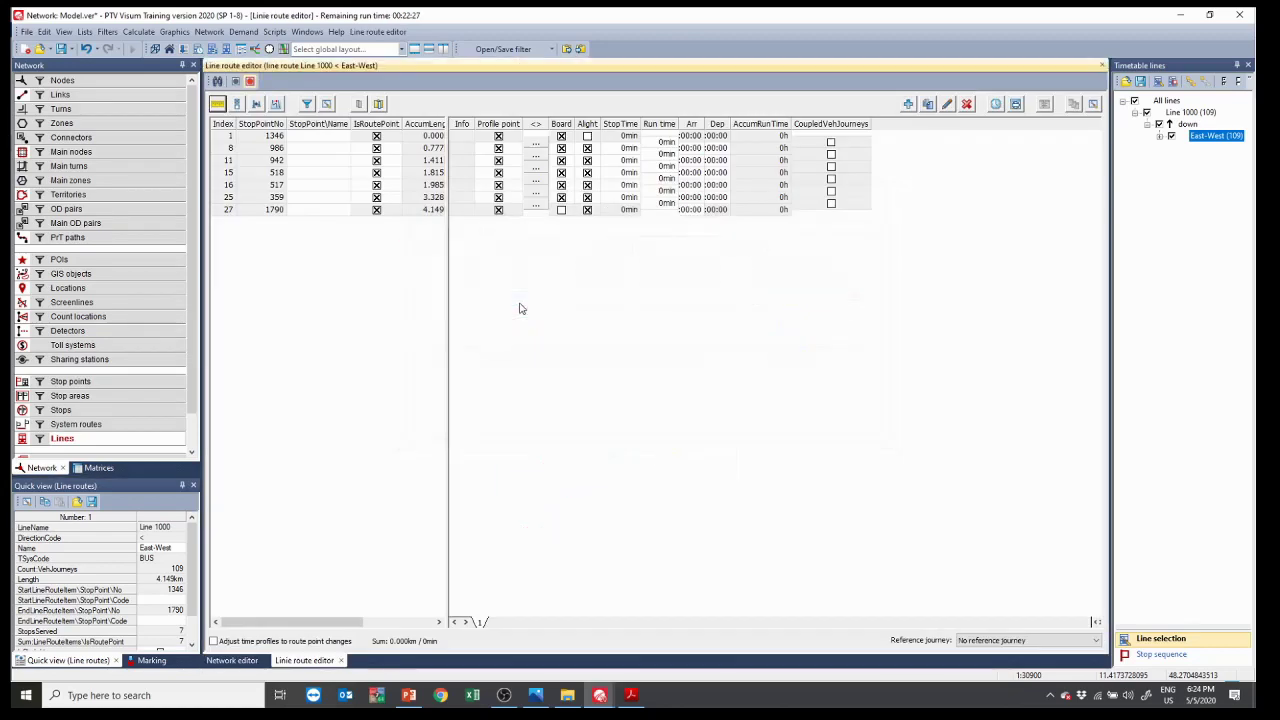
# Step: Reopen the East-West route of Line 1000 in the line route editor and widen the stop point table to show the Length column
pyautogui.click(1101, 66)
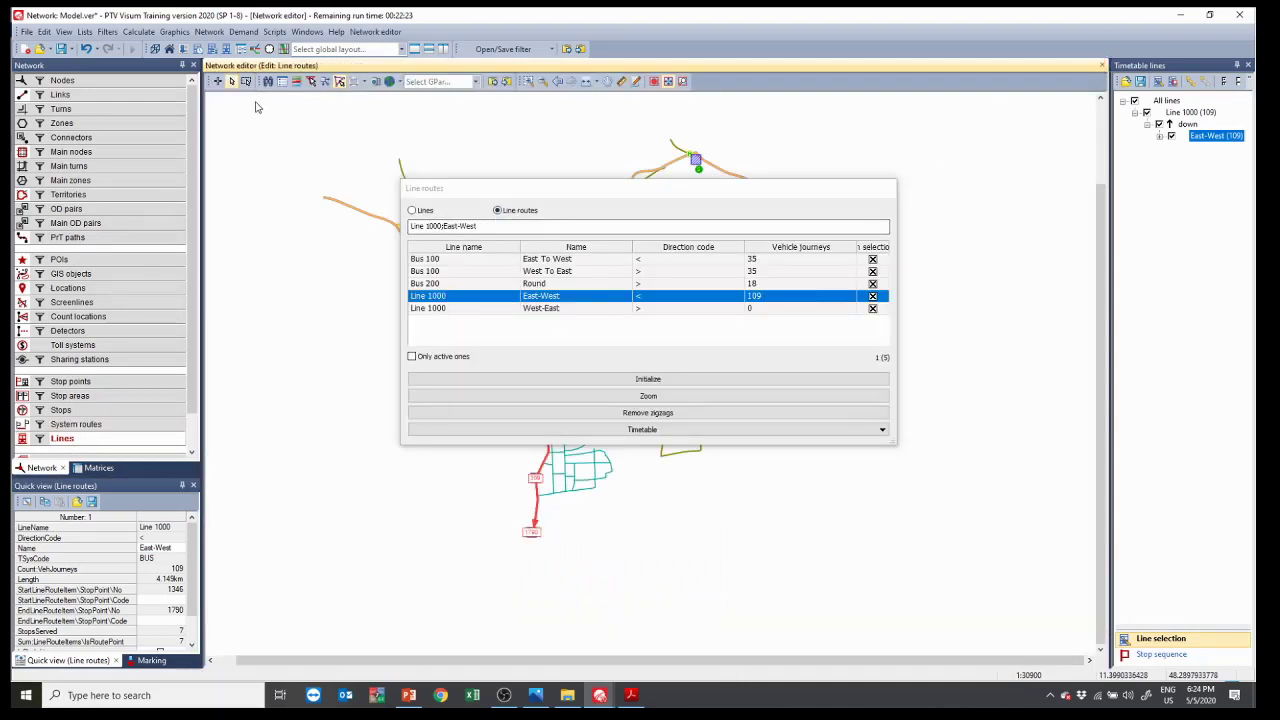
pyautogui.click(437, 302)
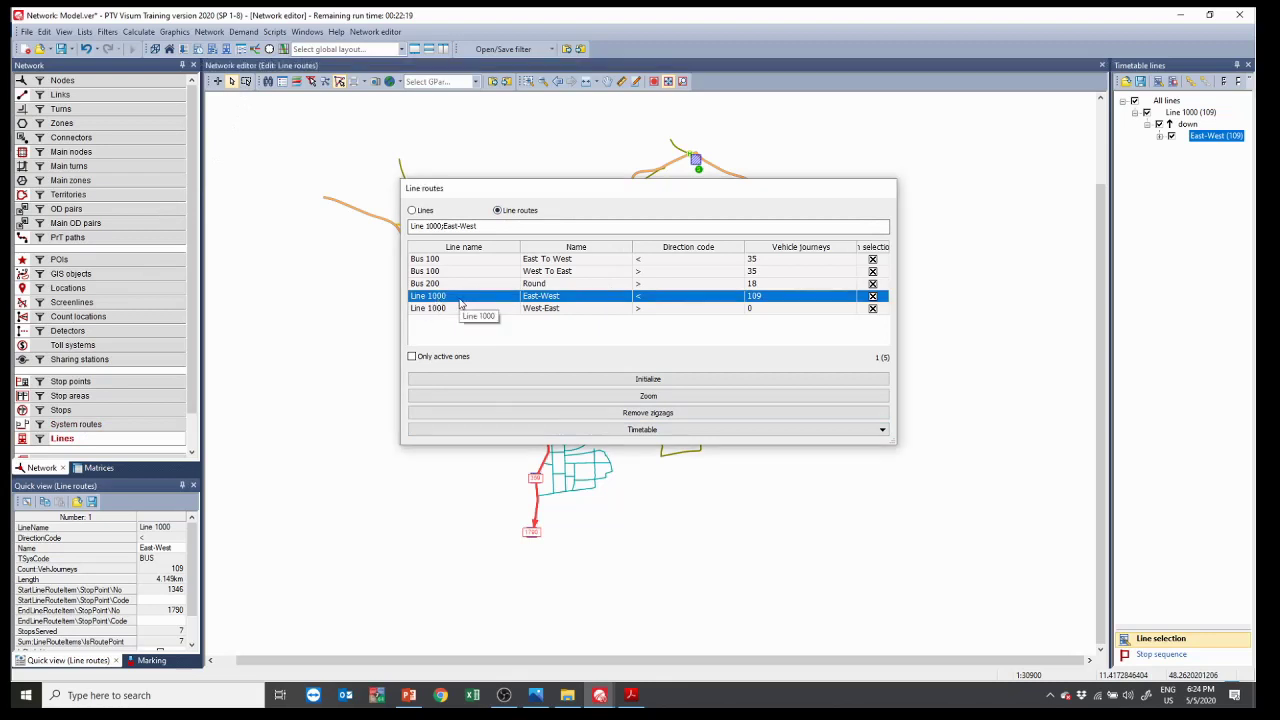
pyautogui.rightClick(460, 304)
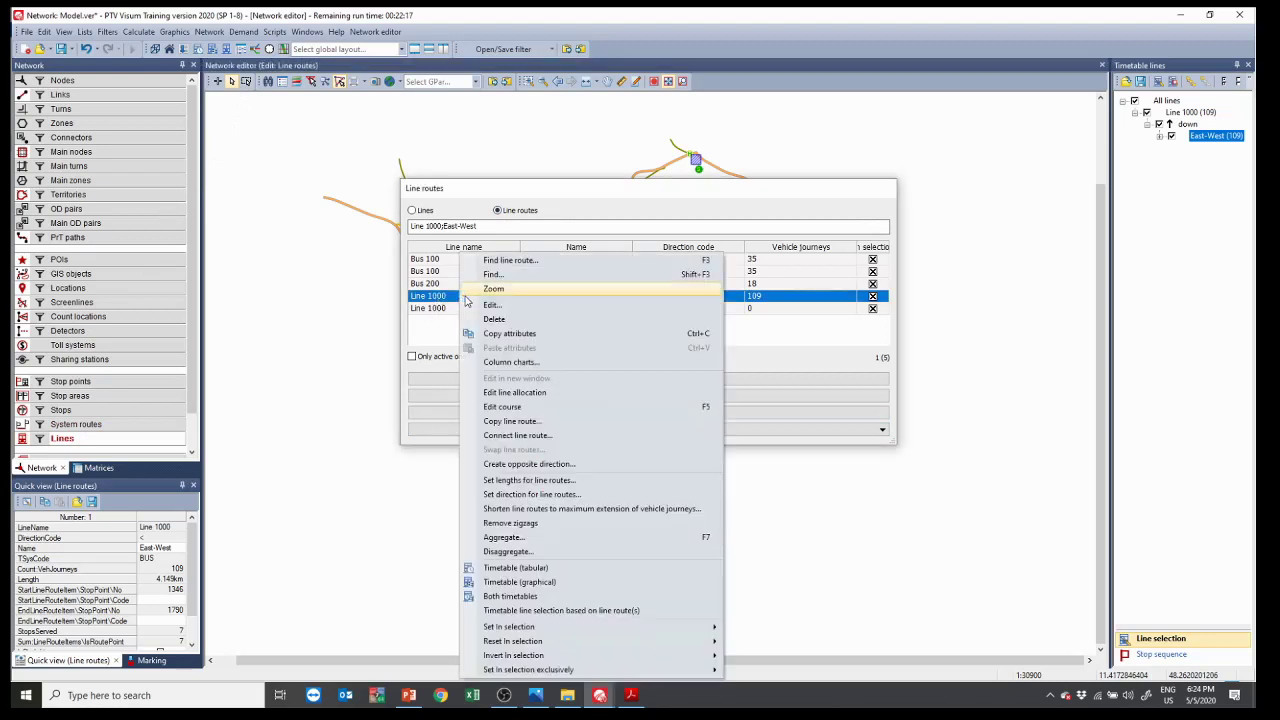
pyautogui.click(491, 305)
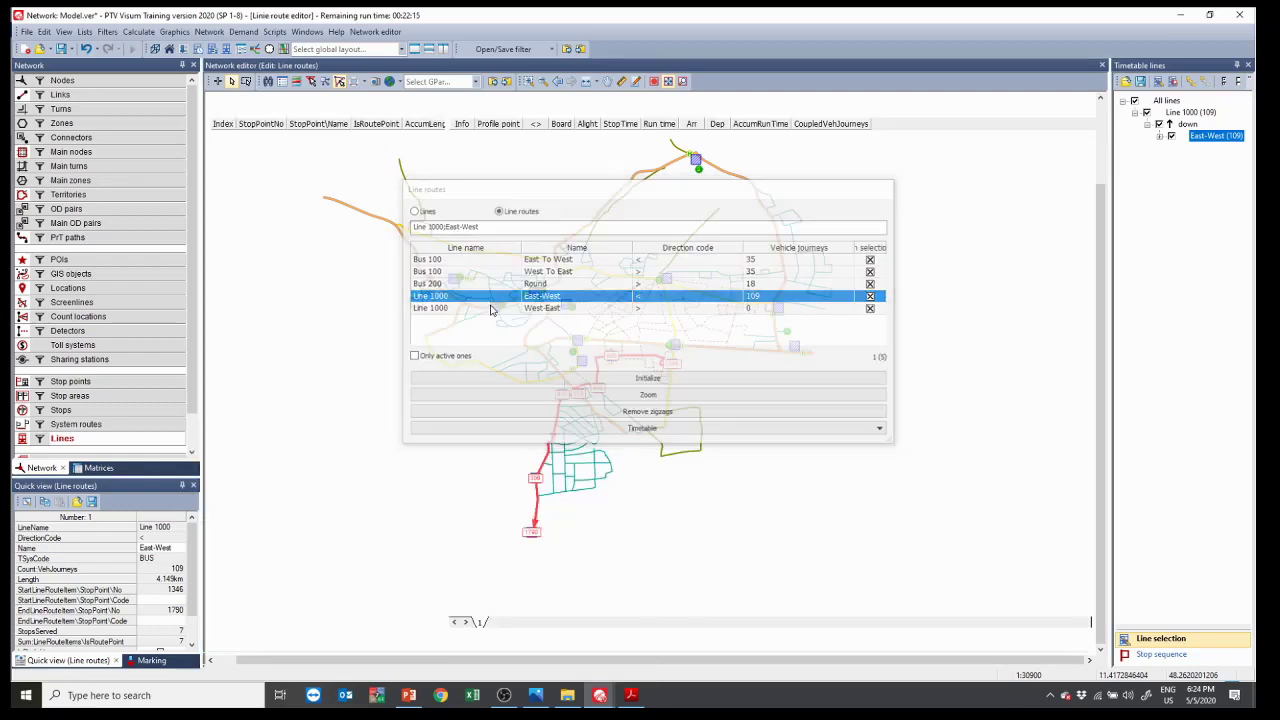
pyautogui.moveTo(449, 175); pyautogui.dragTo(552, 172)
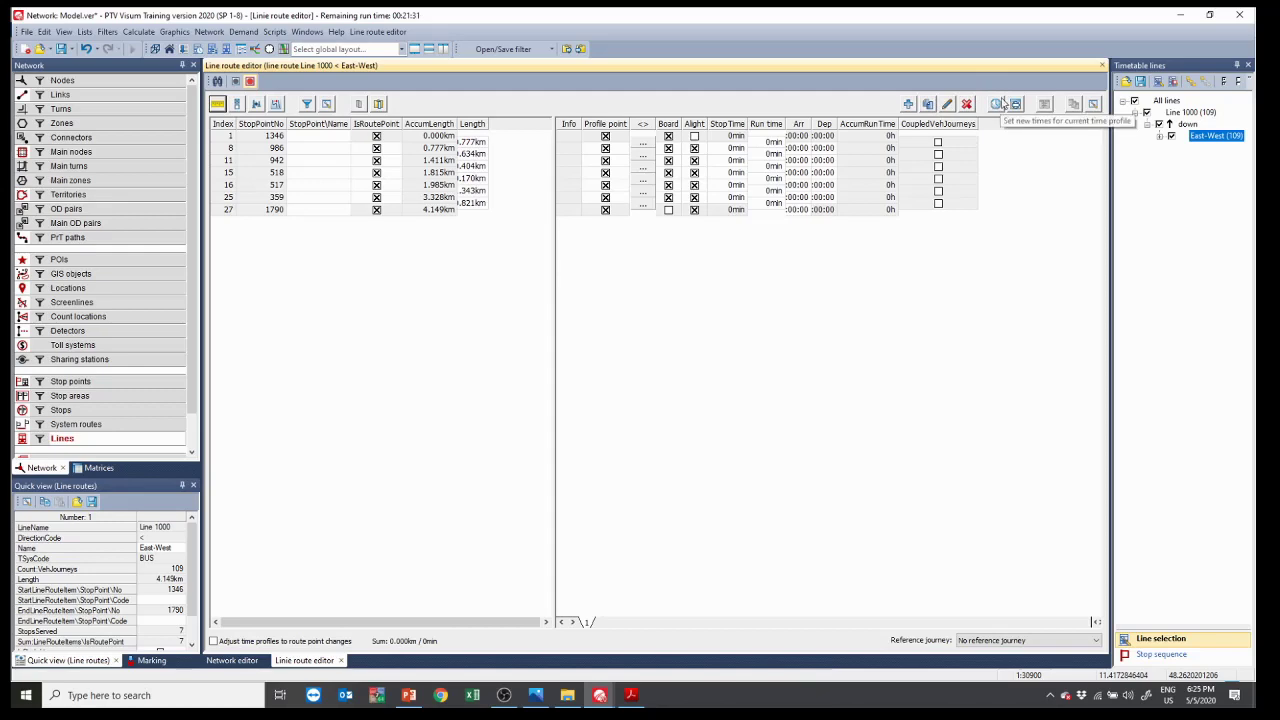
# Step: Set the East-West time profile's run times from link run time and dwell times to a constant 2 min, and widen the arrival and departure columns
pyautogui.click(1000, 104)
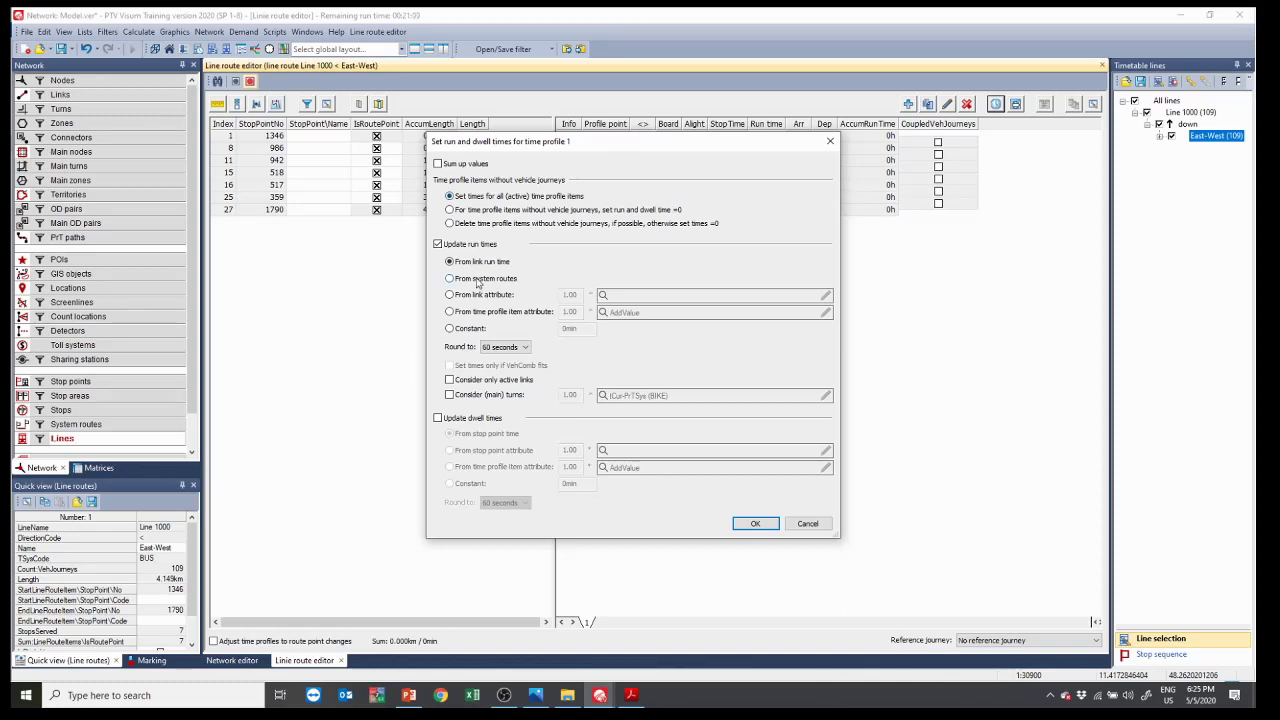
pyautogui.click(455, 420)
pyautogui.click(449, 434)
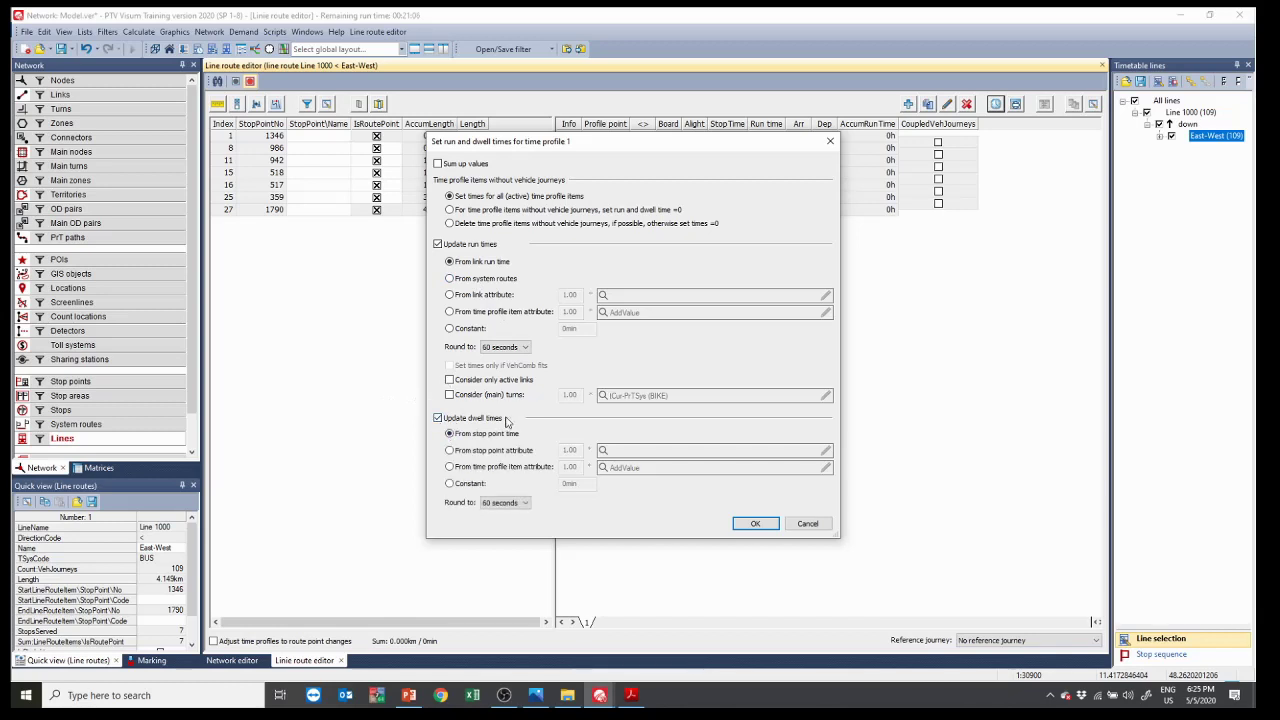
pyautogui.click(450, 485)
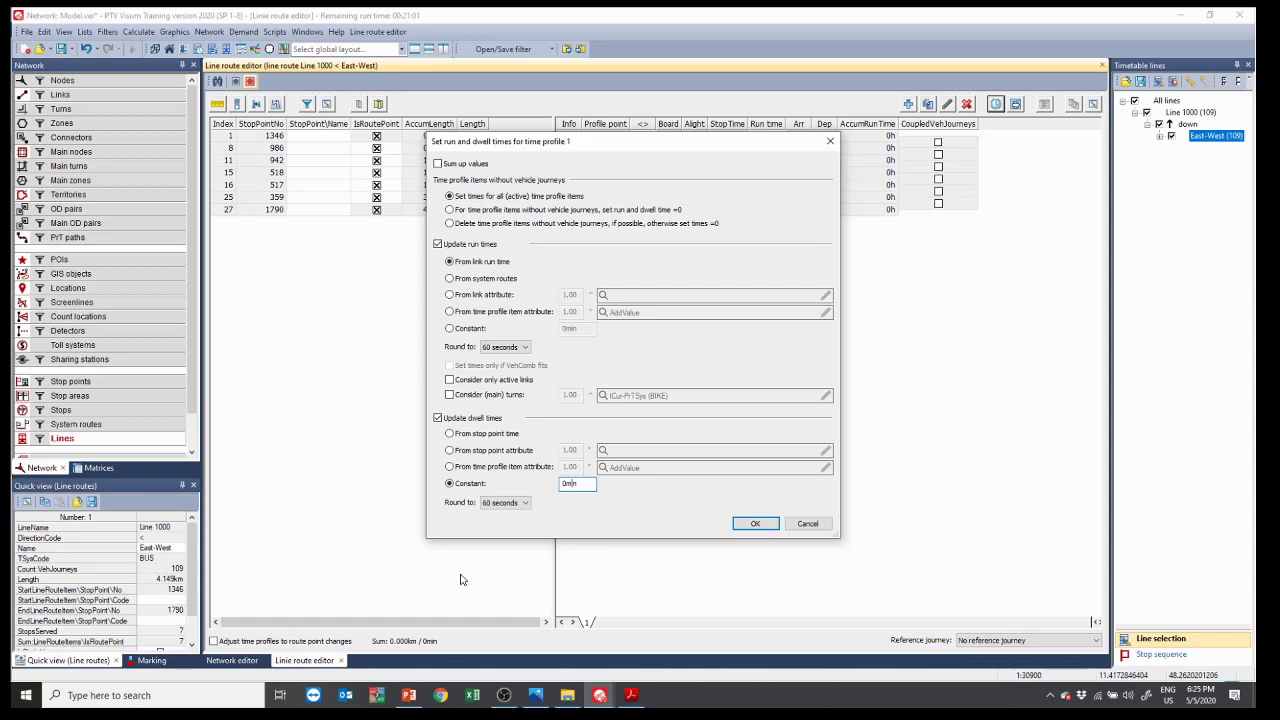
pyautogui.press('Delete')
pyautogui.write('2')
pyautogui.click(756, 529)
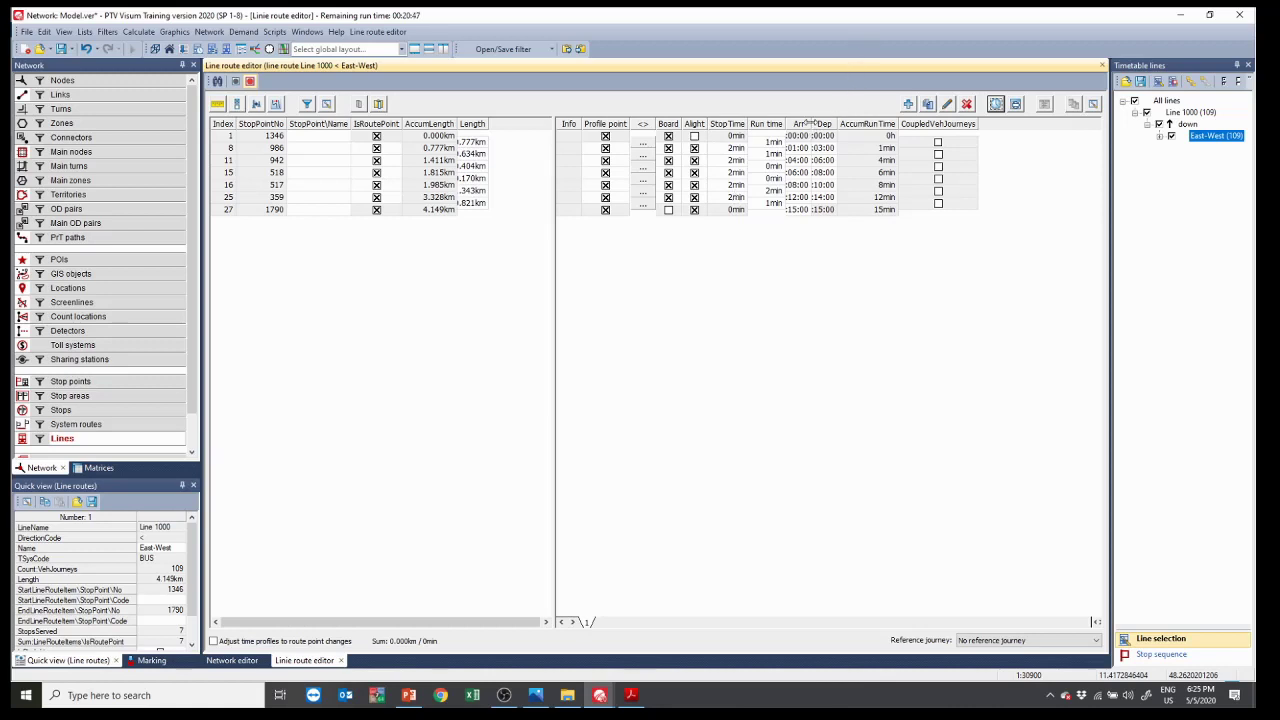
pyautogui.moveTo(810, 125)
pyautogui.mouseDown()
pyautogui.moveTo(880, 125)
pyautogui.moveTo(827, 126)
pyautogui.mouseUp()
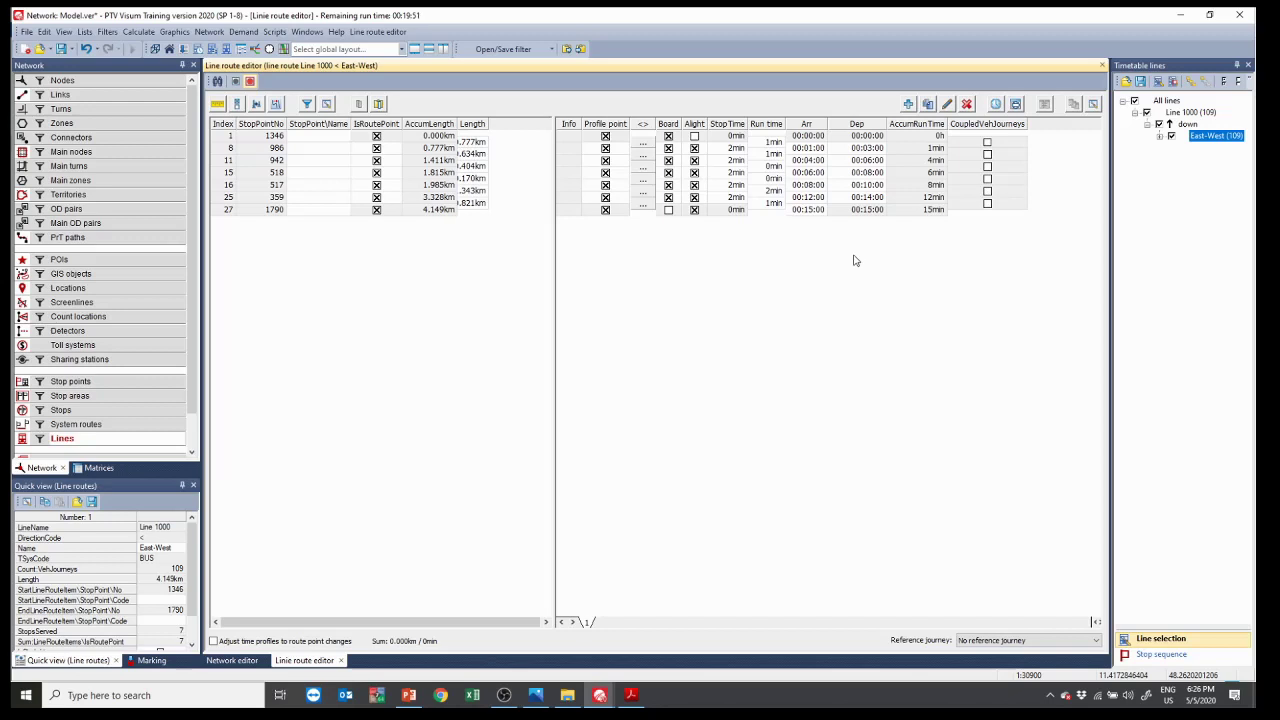
# Step: Examine the stop times of the first East-West journeys of Line 1000 in the tabular timetable and close it
pyautogui.click(1102, 65)
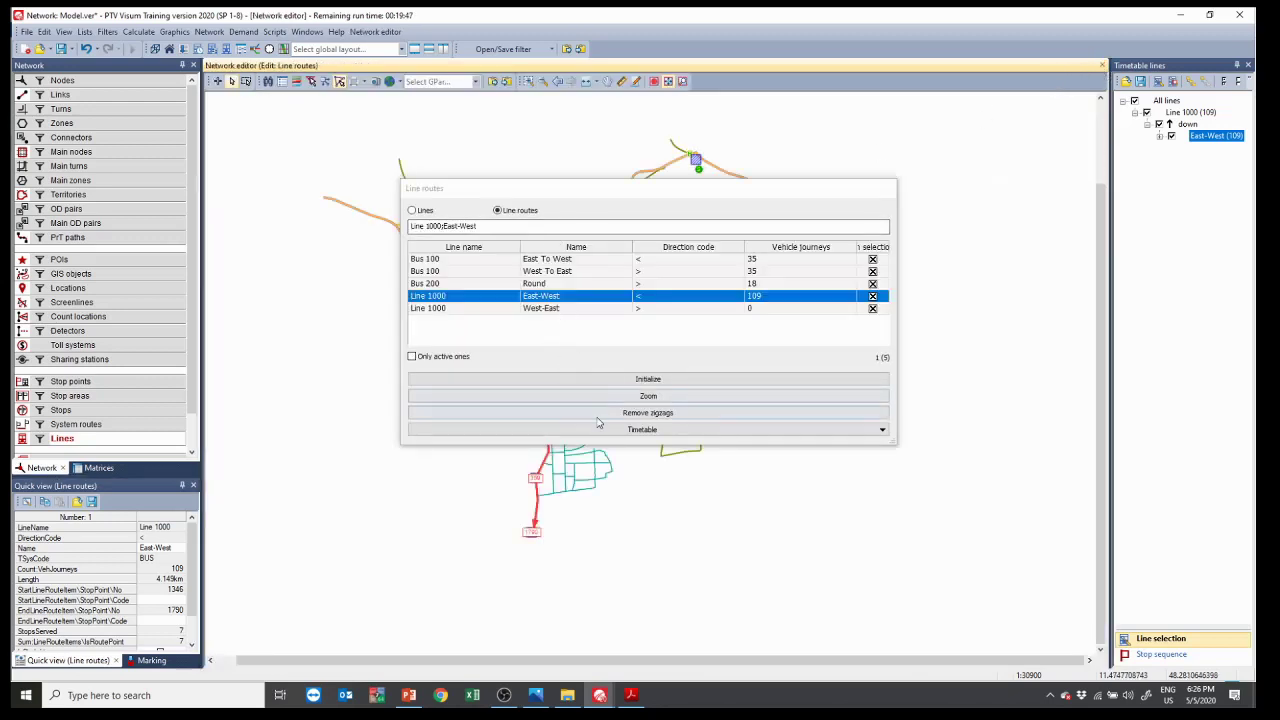
pyautogui.click(597, 434)
pyautogui.click(505, 446)
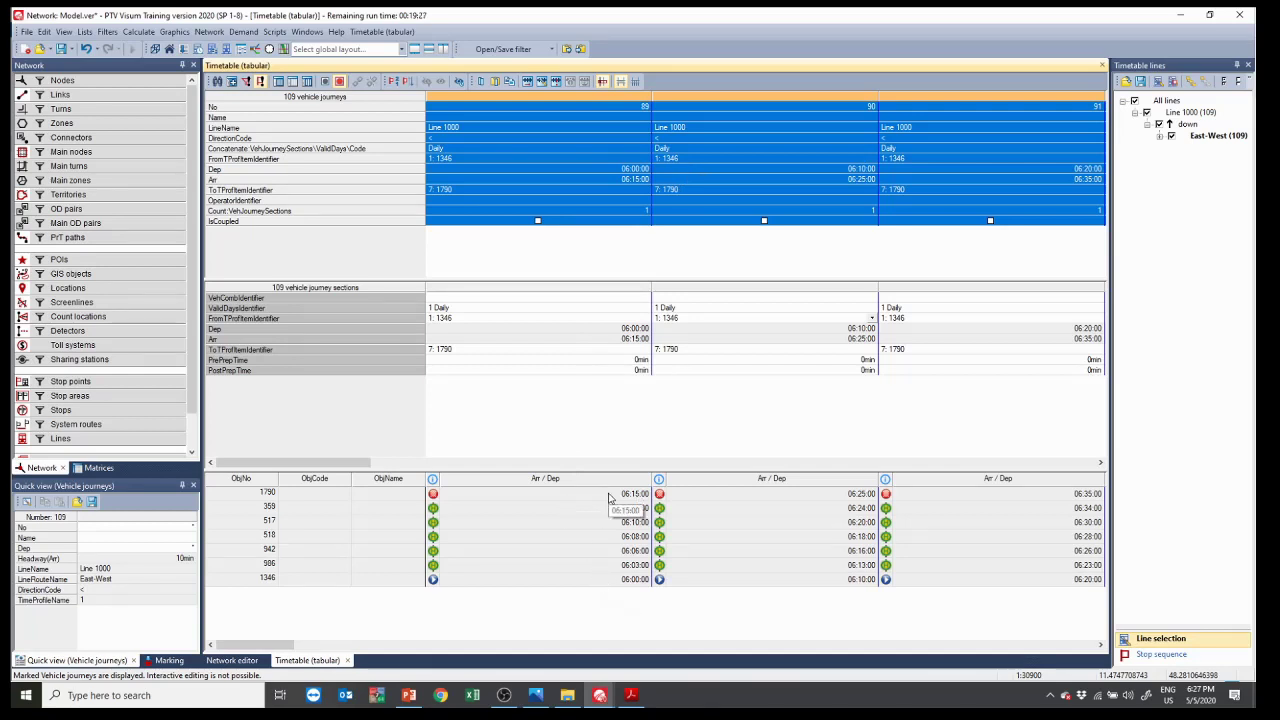
pyautogui.click(568, 588)
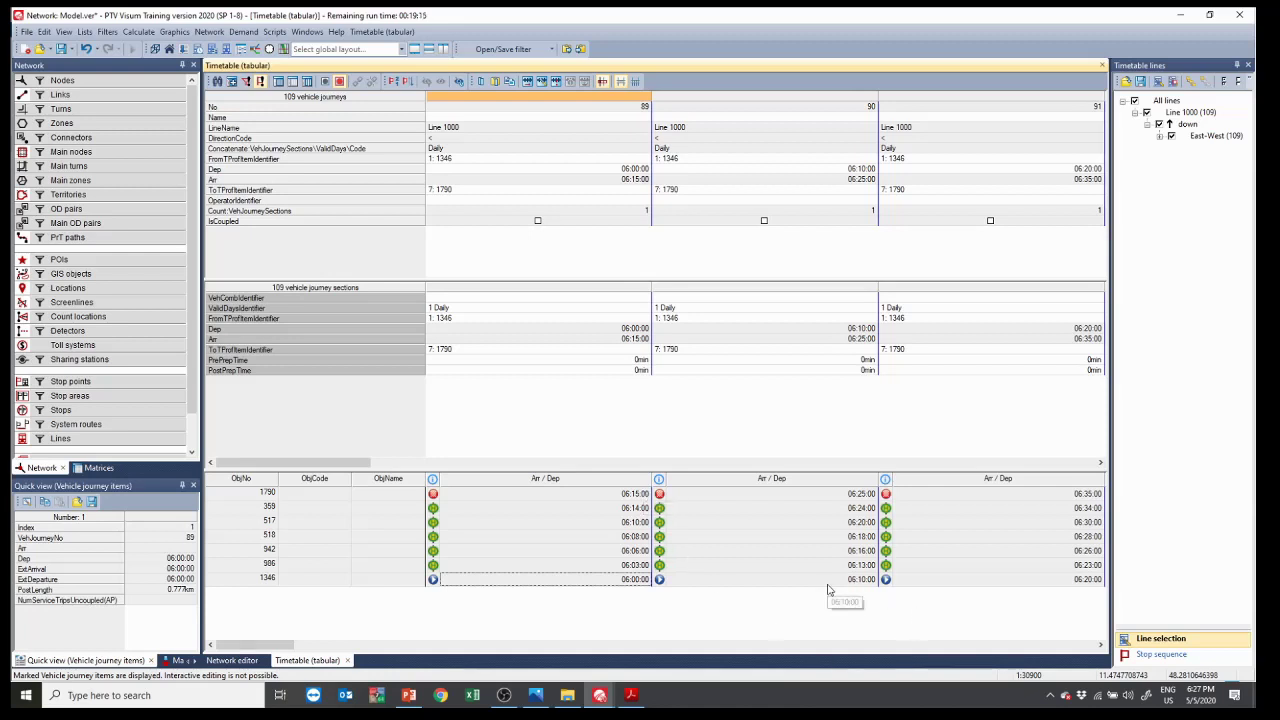
pyautogui.click(787, 581)
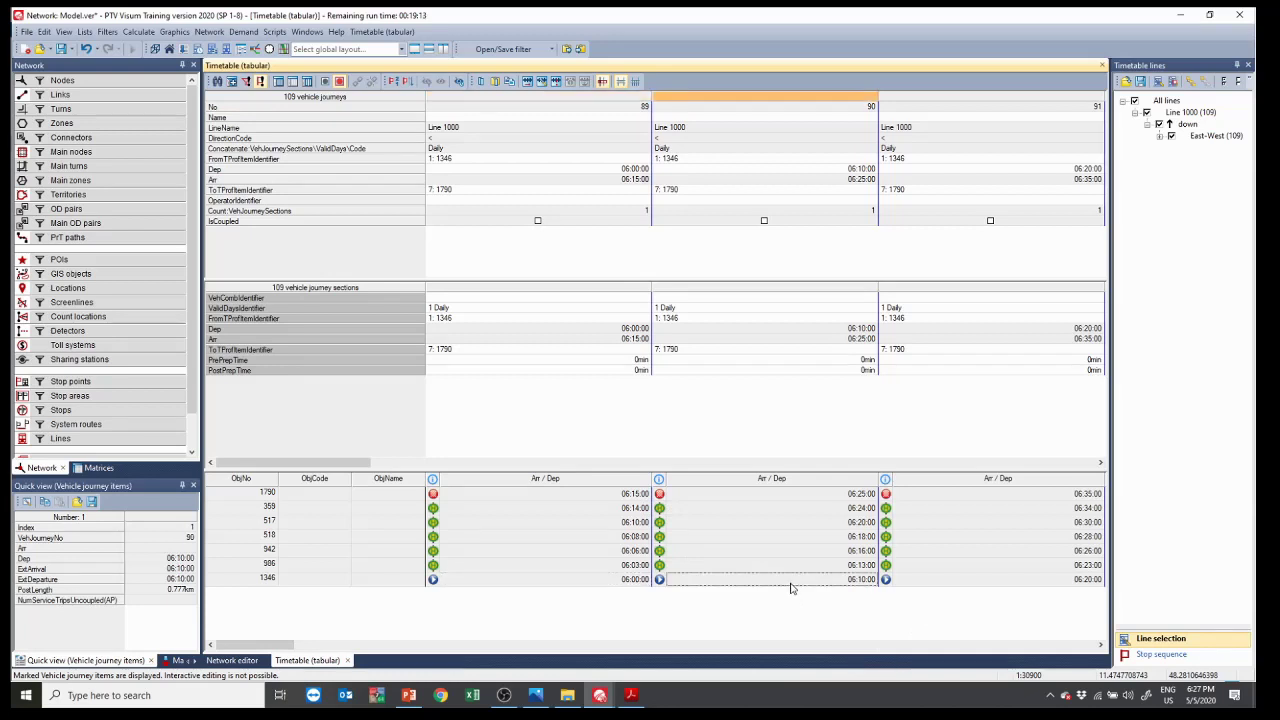
pyautogui.click(909, 602)
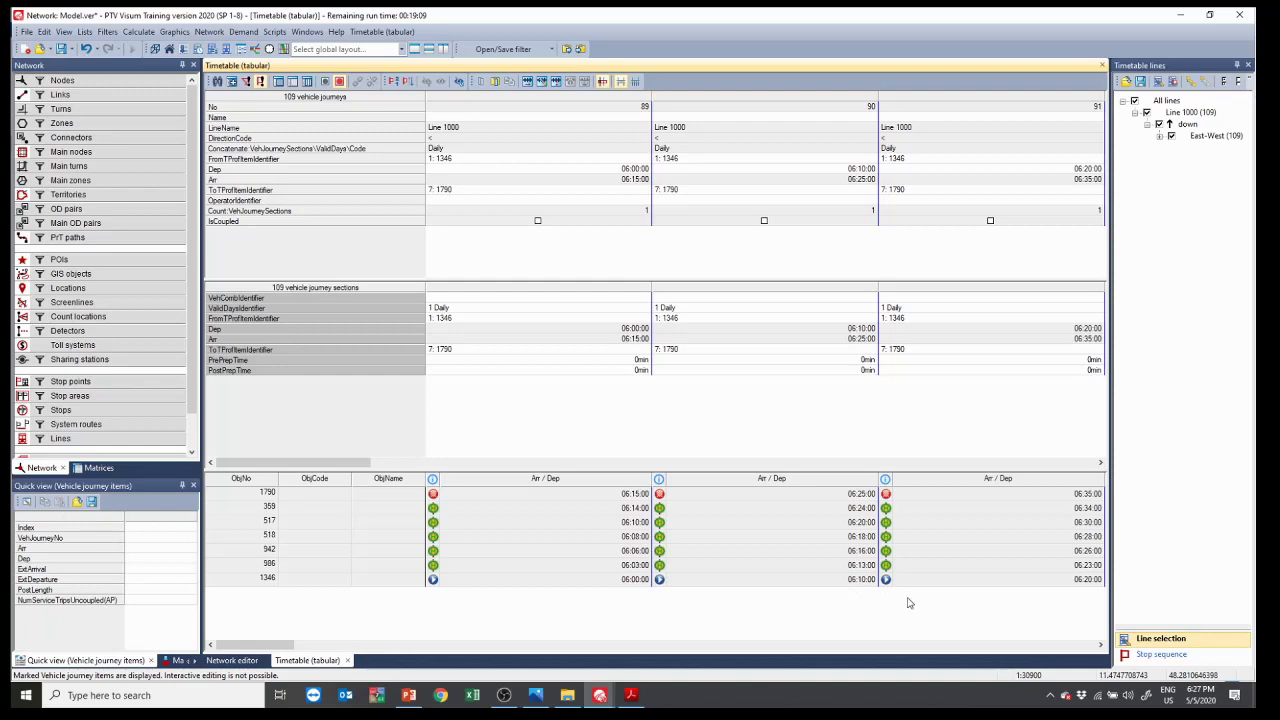
pyautogui.click(348, 661)
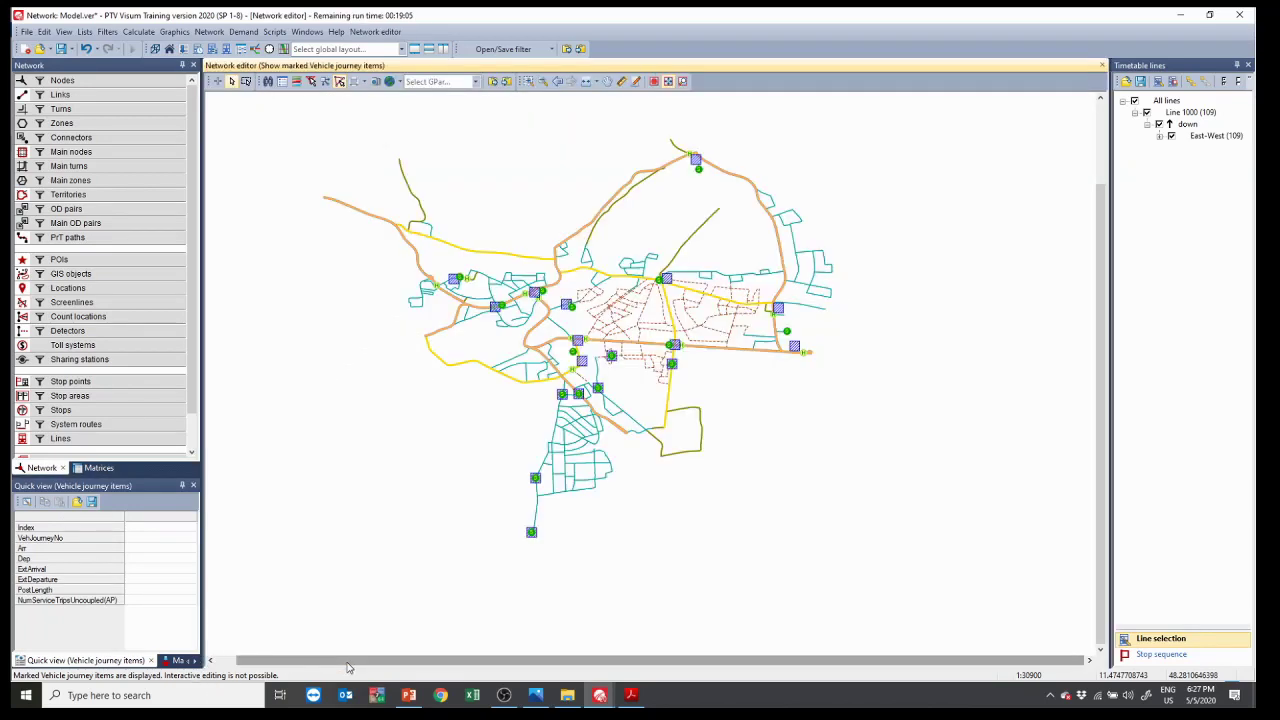
# Step: Open the West-East route of Line 1000 in the line route editor
pyautogui.click(60, 438)
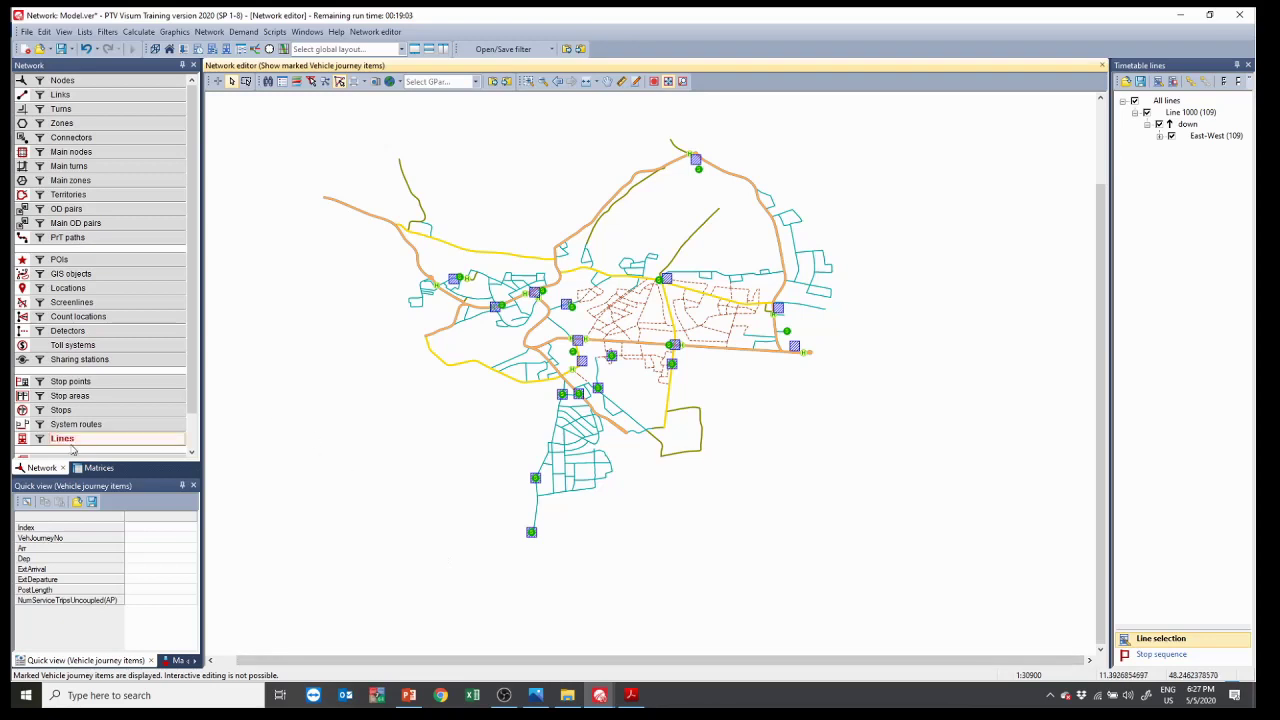
pyautogui.click(497, 298)
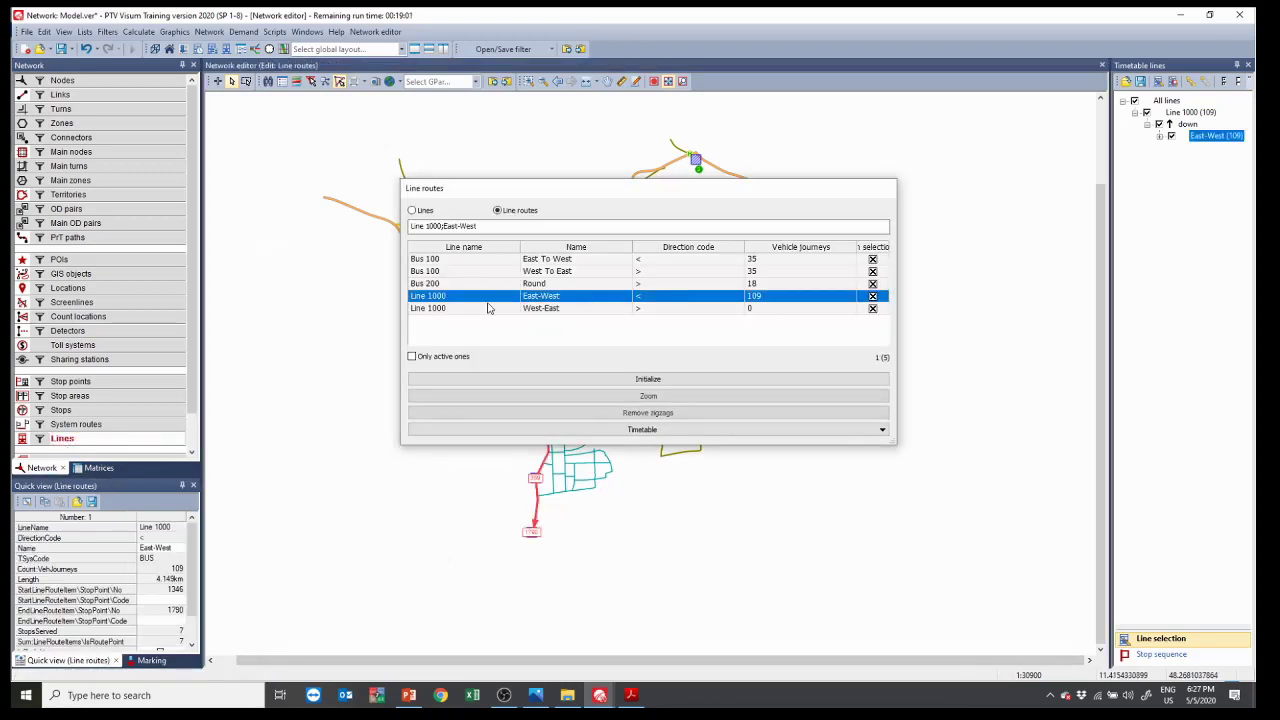
pyautogui.click(494, 309)
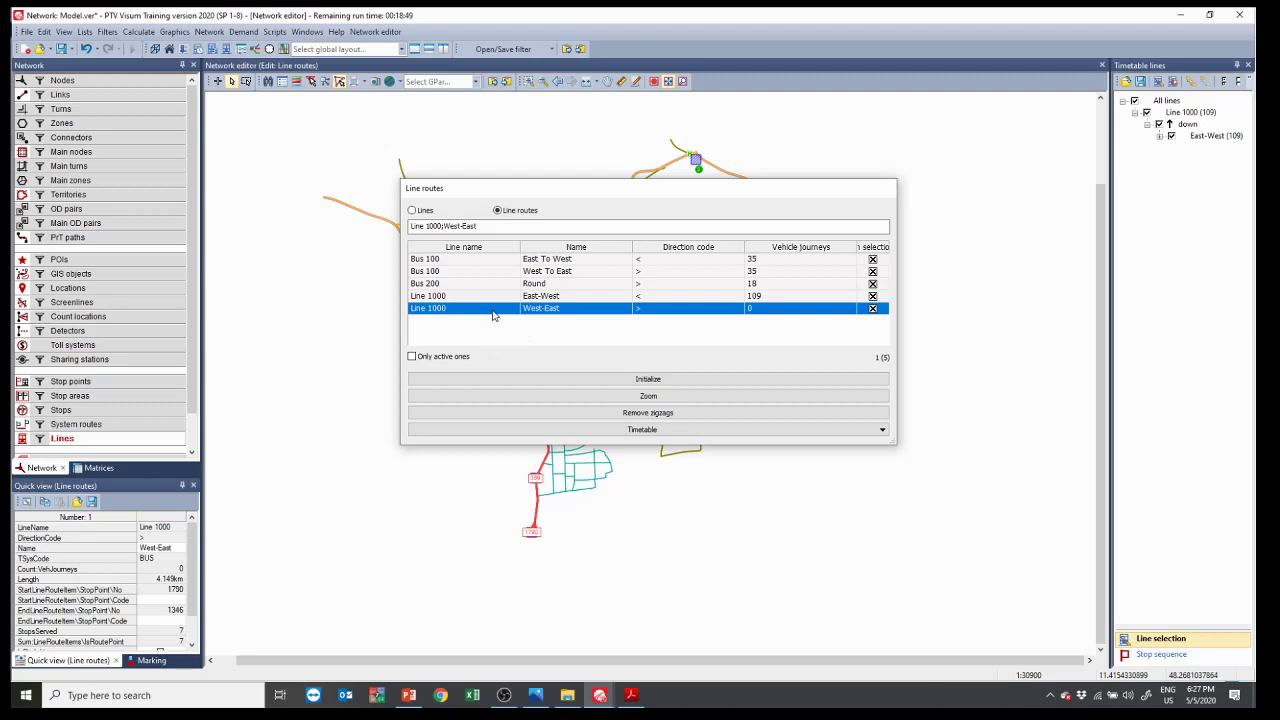
pyautogui.rightClick(492, 315)
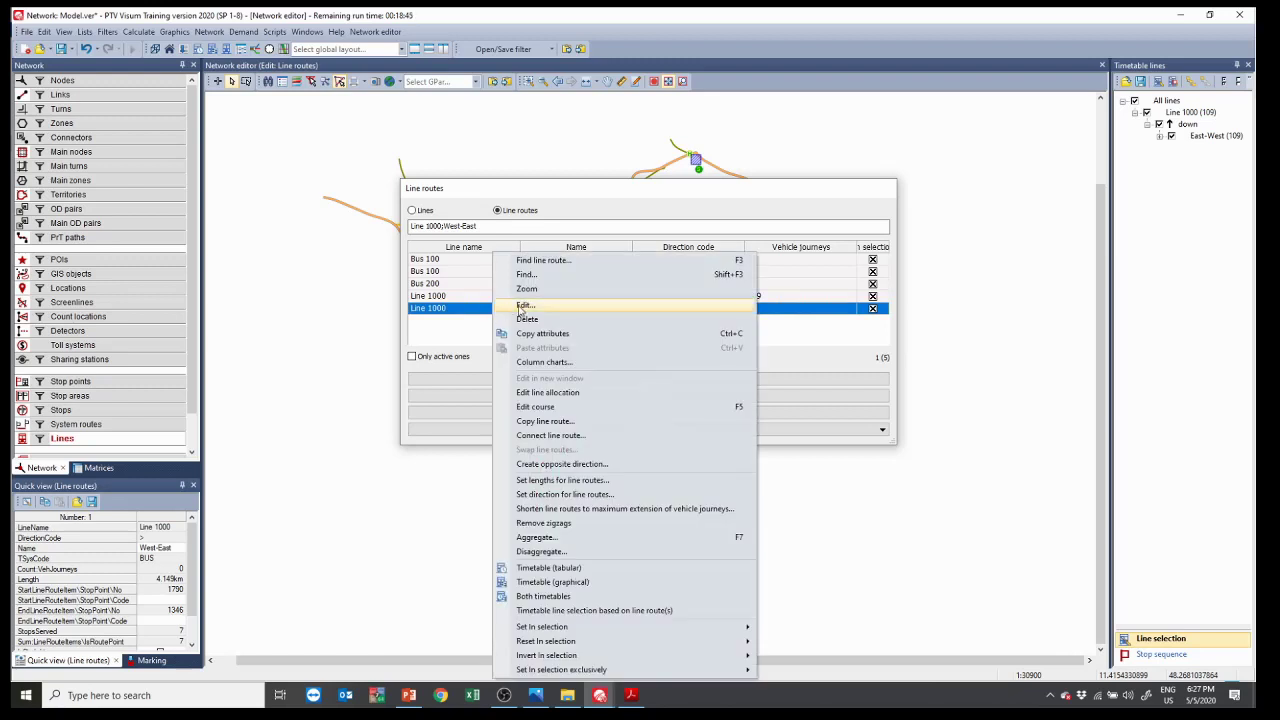
pyautogui.press('Escape')
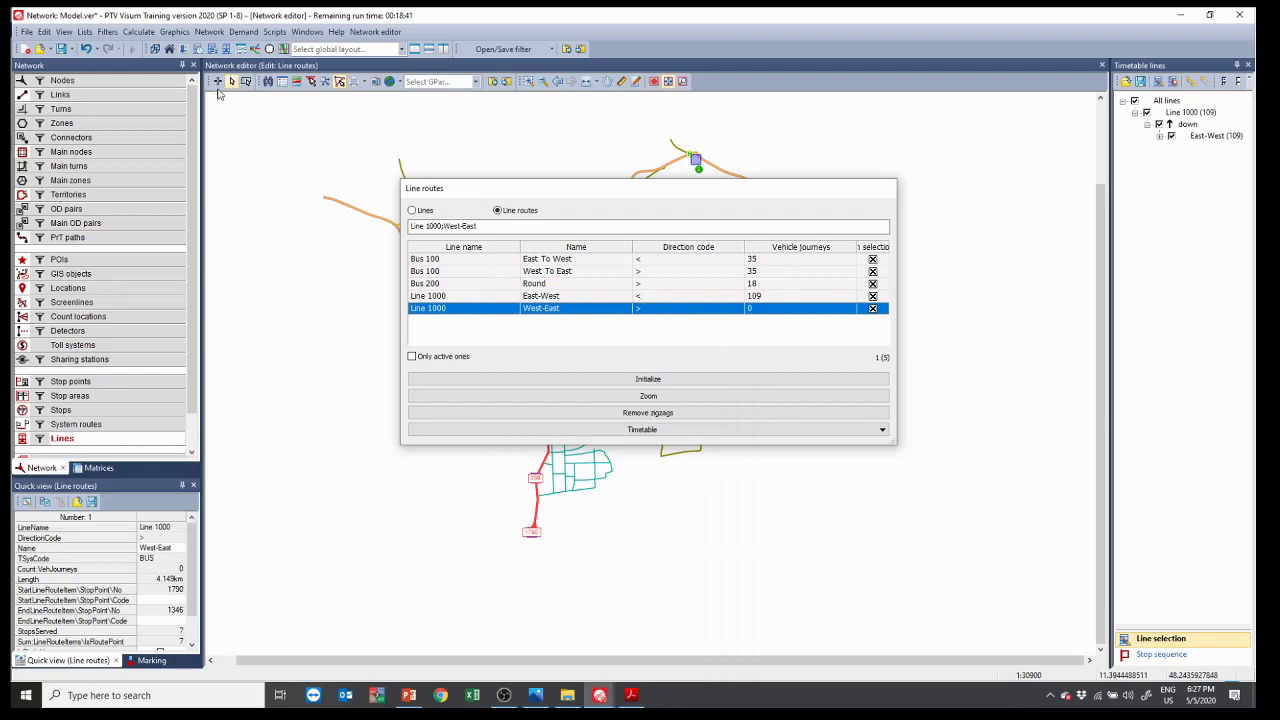
pyautogui.click(413, 210)
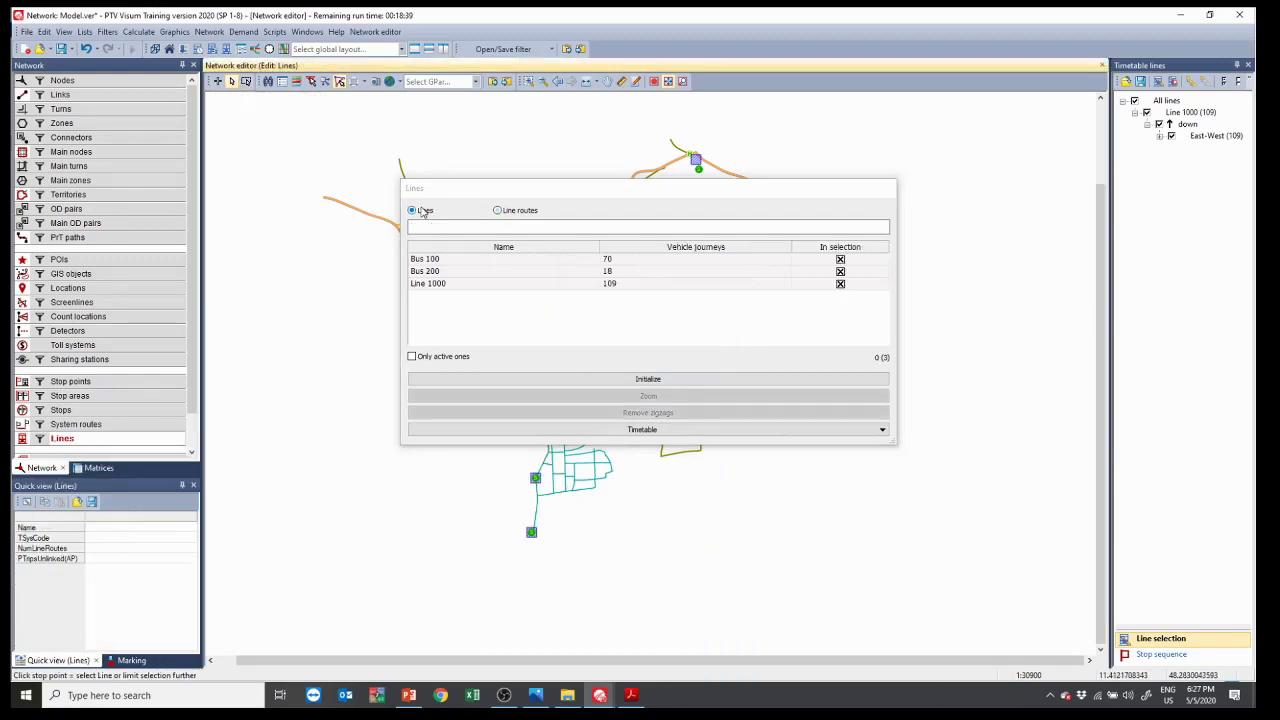
pyautogui.click(497, 210)
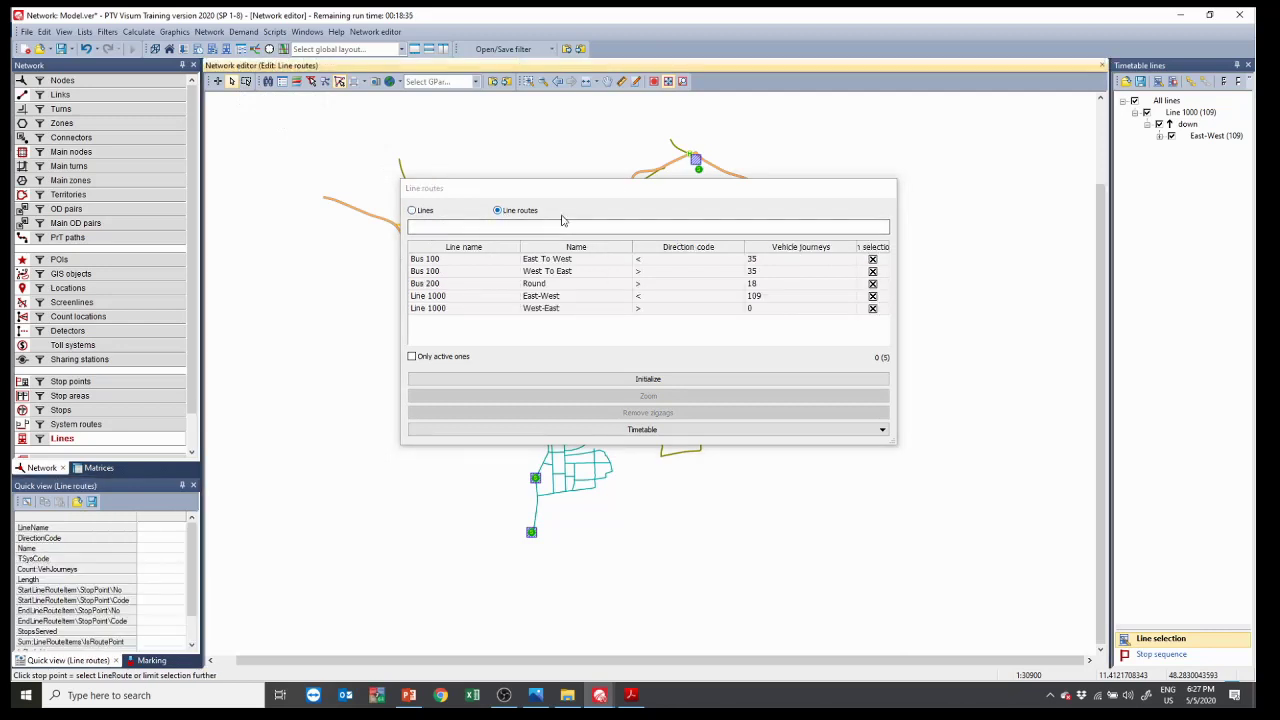
pyautogui.click(453, 308)
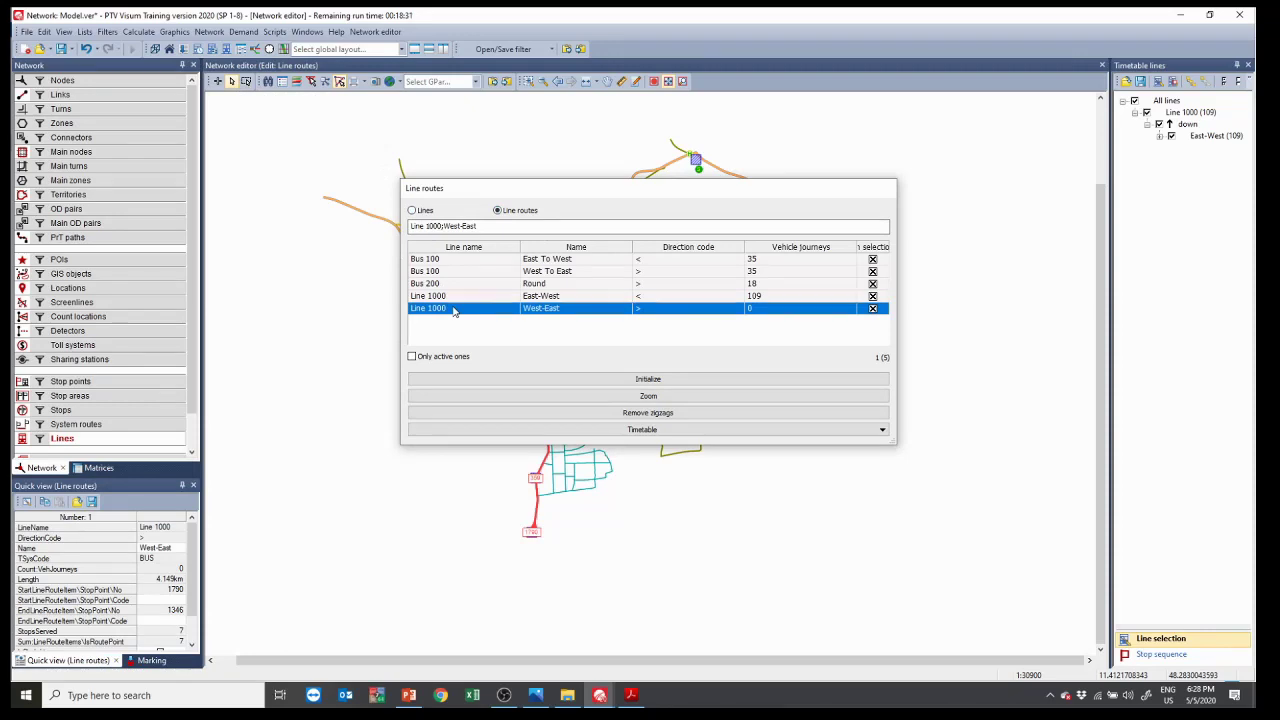
pyautogui.rightClick(453, 310)
pyautogui.click(471, 309)
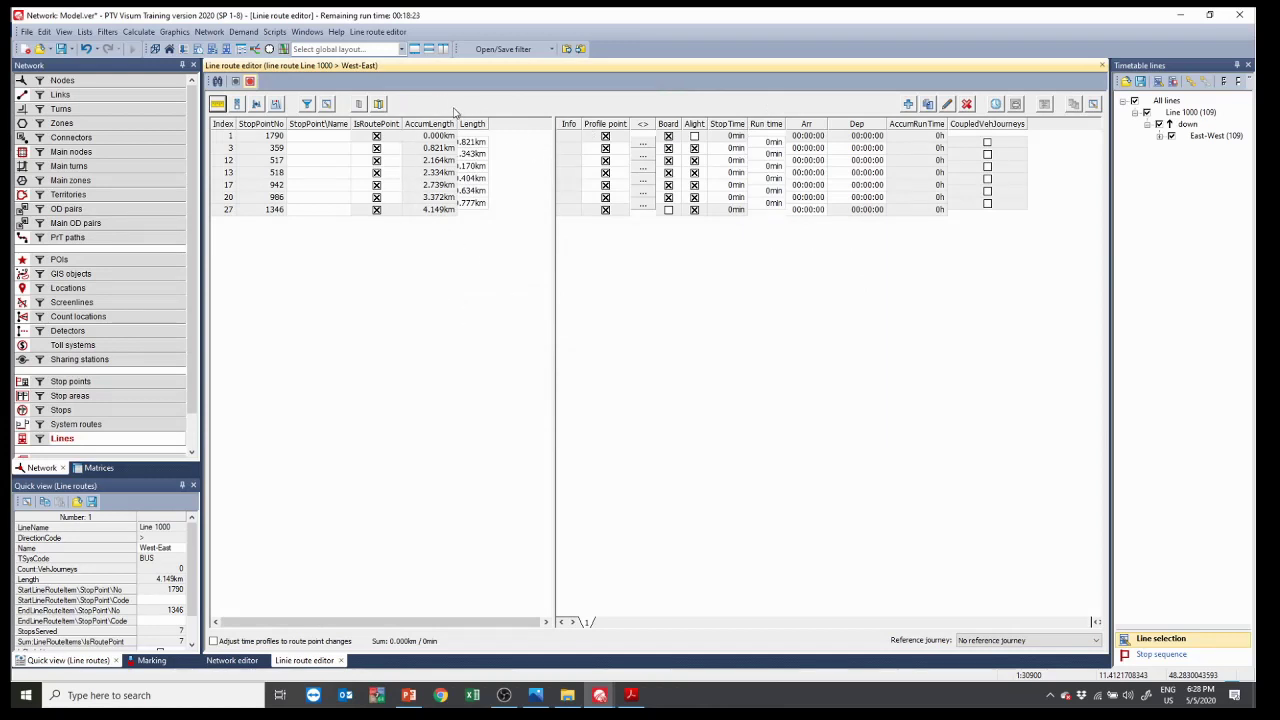
# Step: Set the West-East time profile's run times from link run time and dwell times to a constant 2 min, and close the route editor
pyautogui.click(810, 140)
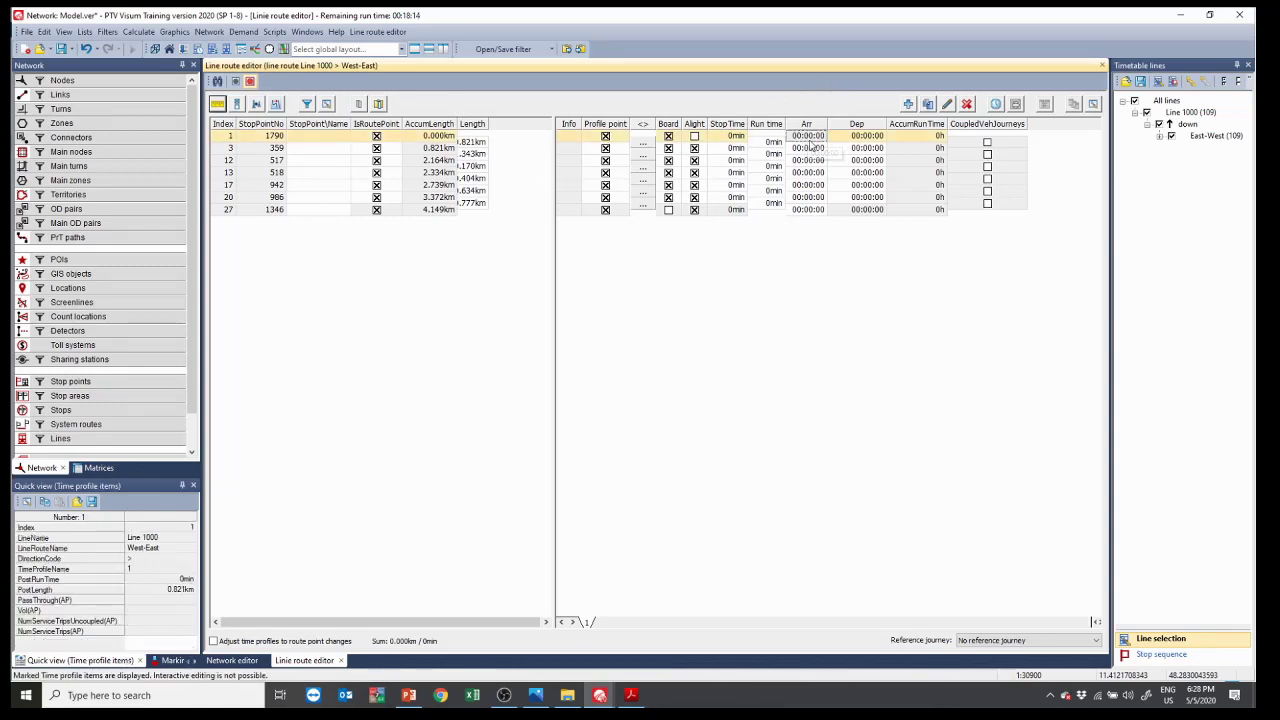
pyautogui.click(771, 438)
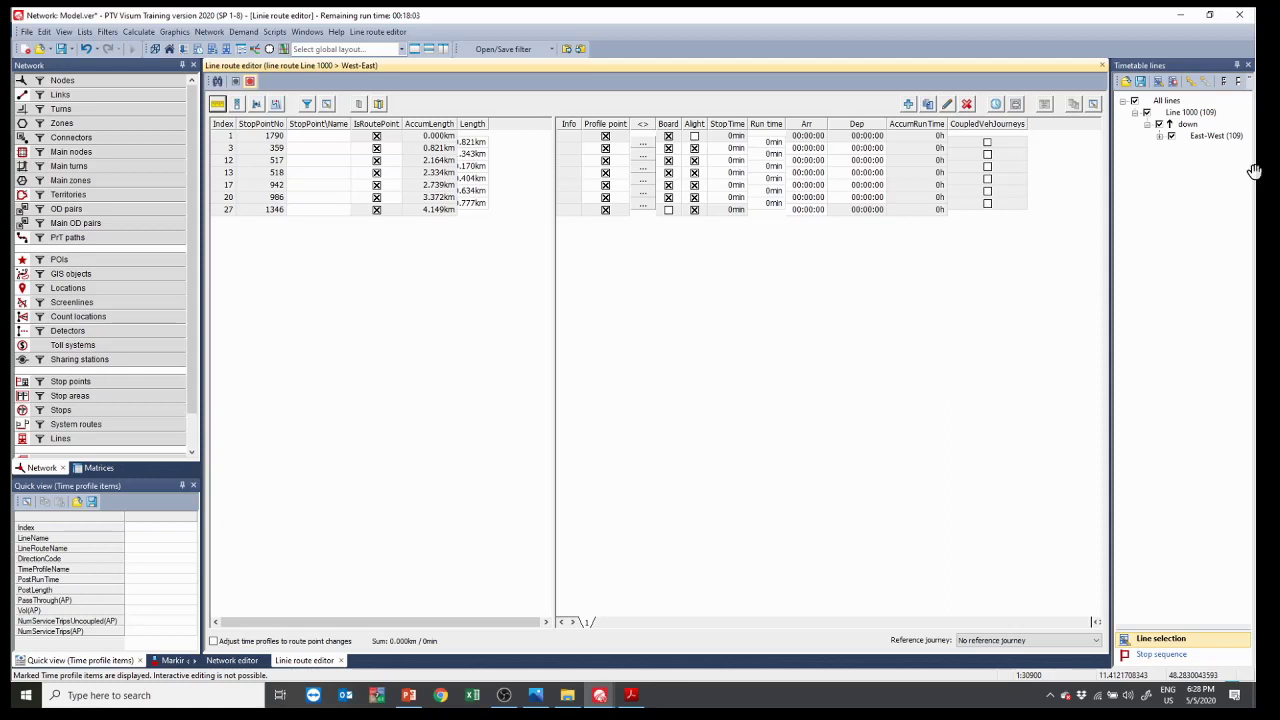
pyautogui.click(996, 106)
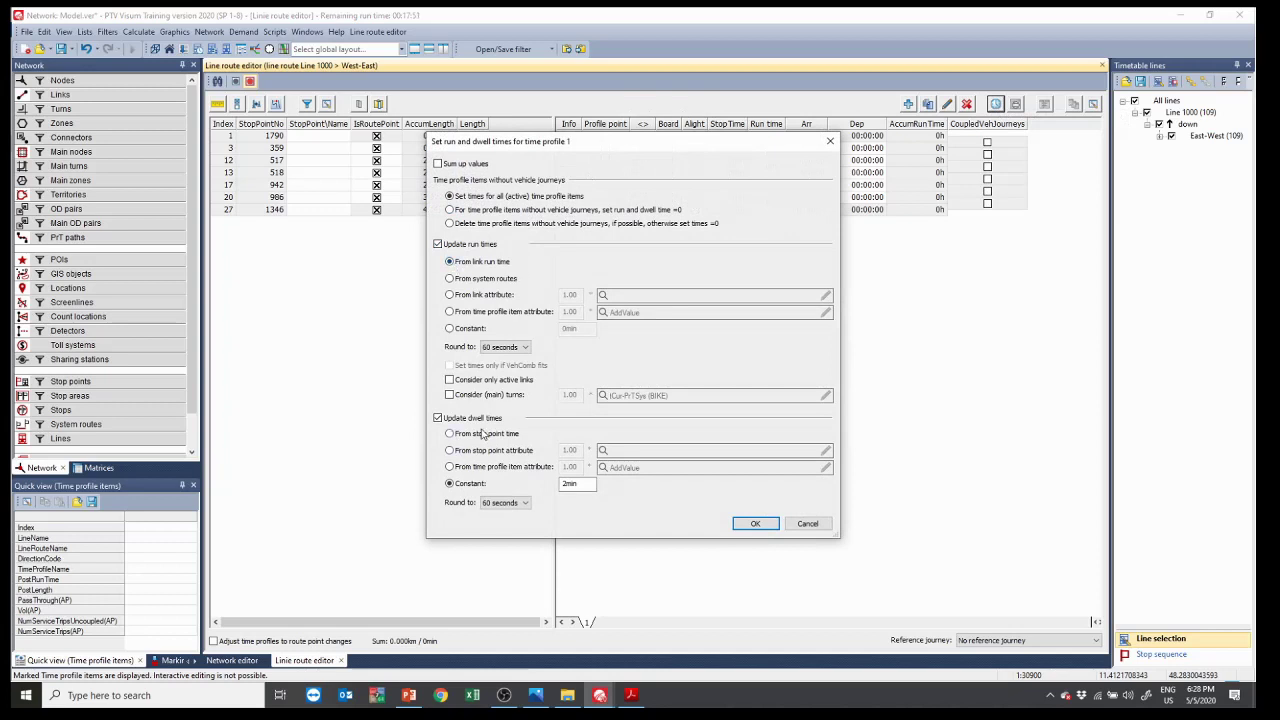
pyautogui.click(461, 487)
pyautogui.click(740, 524)
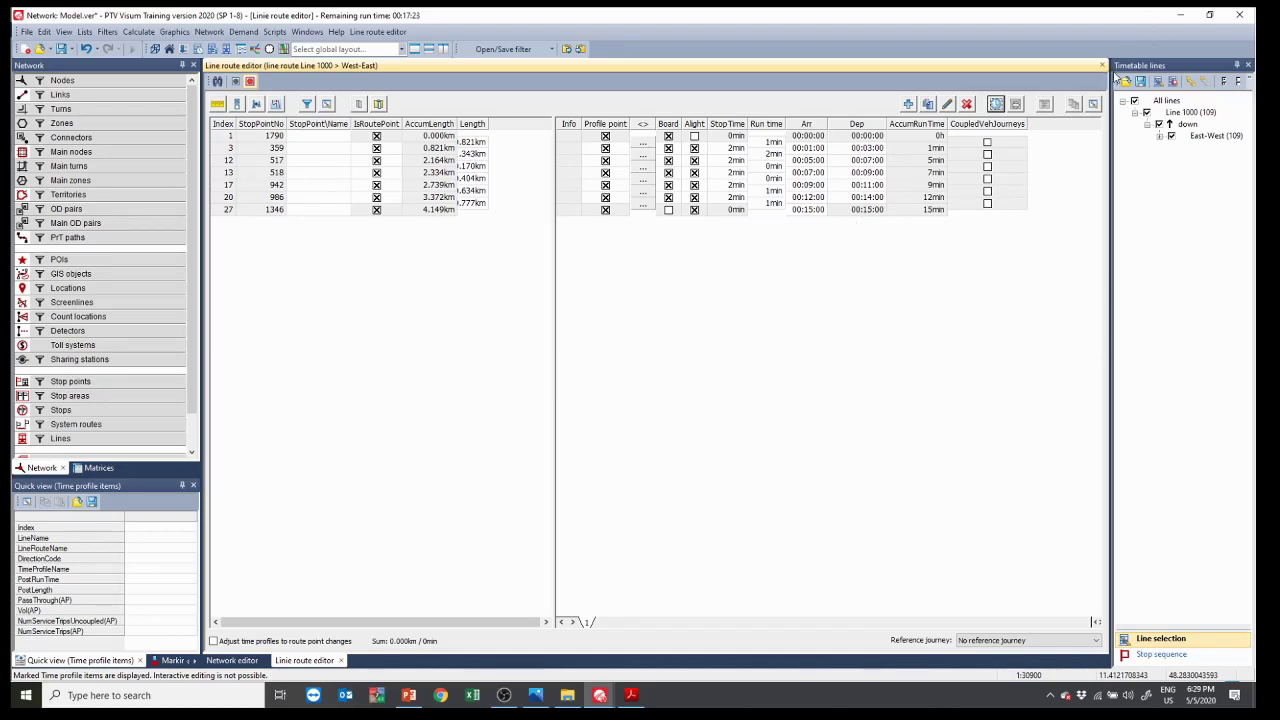
pyautogui.click(1103, 65)
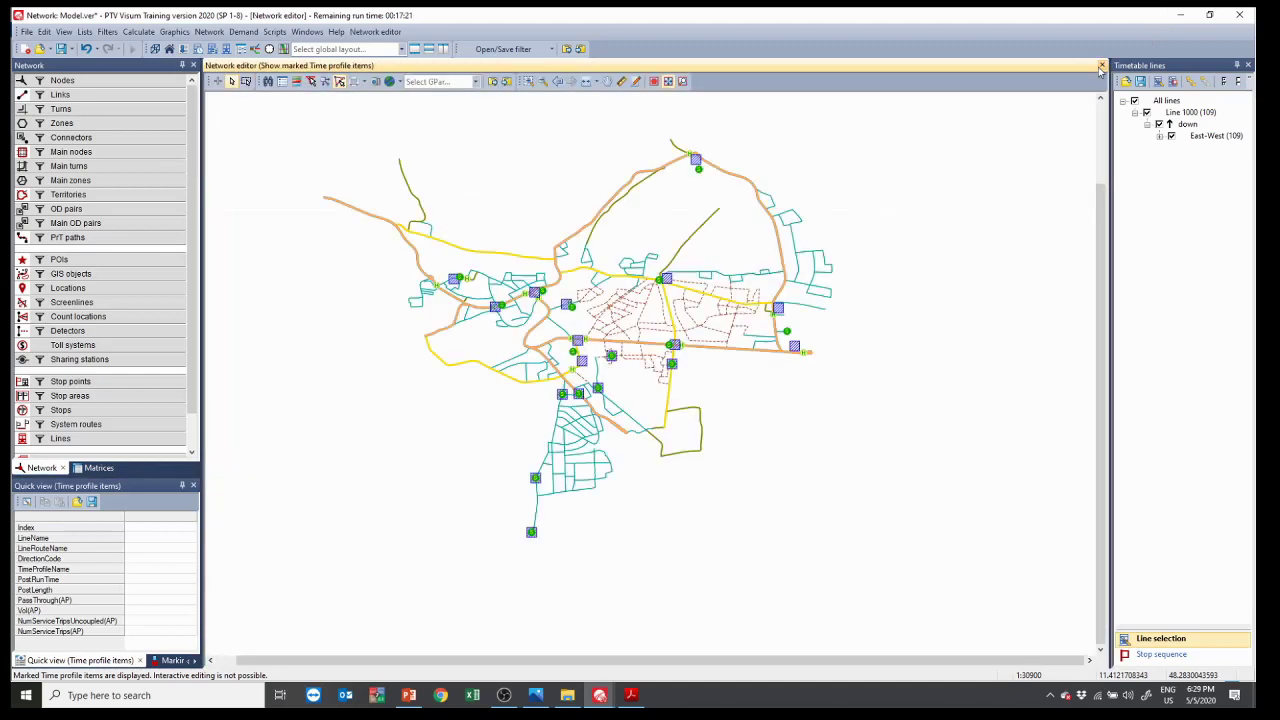
# Step: Open the tabular timetable for the West-East route of Line 1000
pyautogui.click(60, 438)
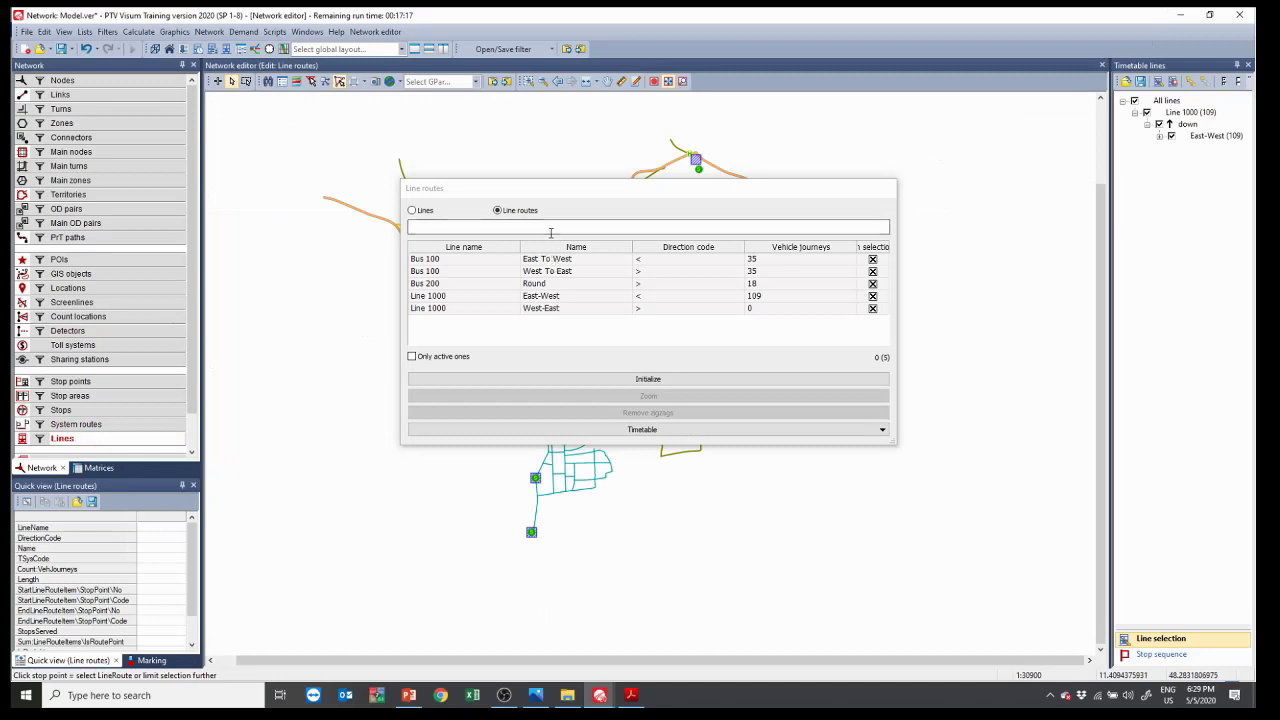
pyautogui.click(445, 309)
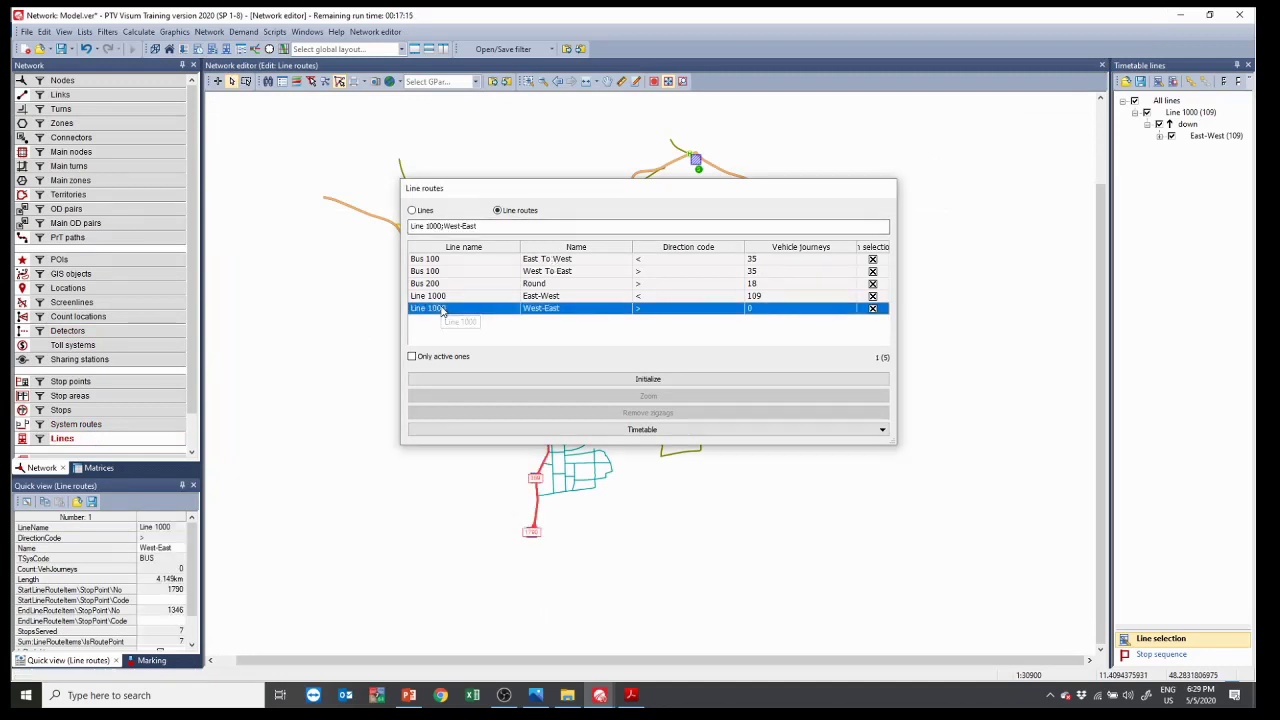
pyautogui.click(534, 430)
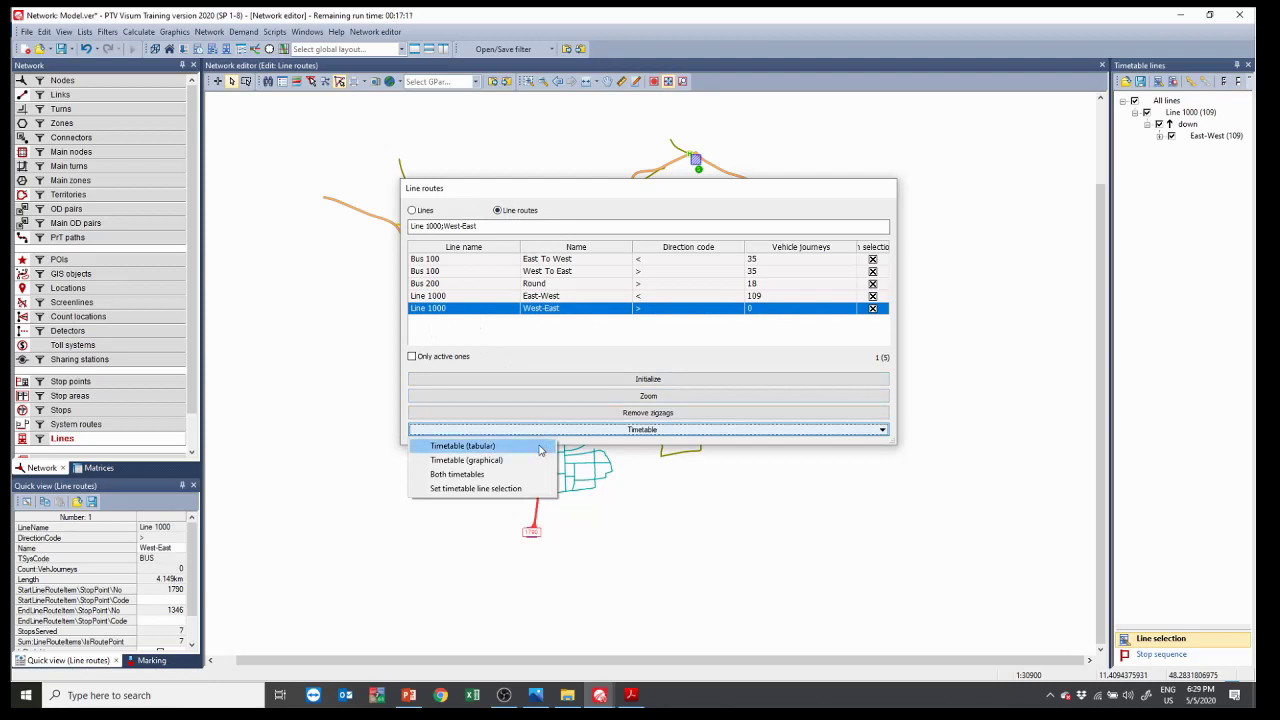
pyautogui.click(540, 450)
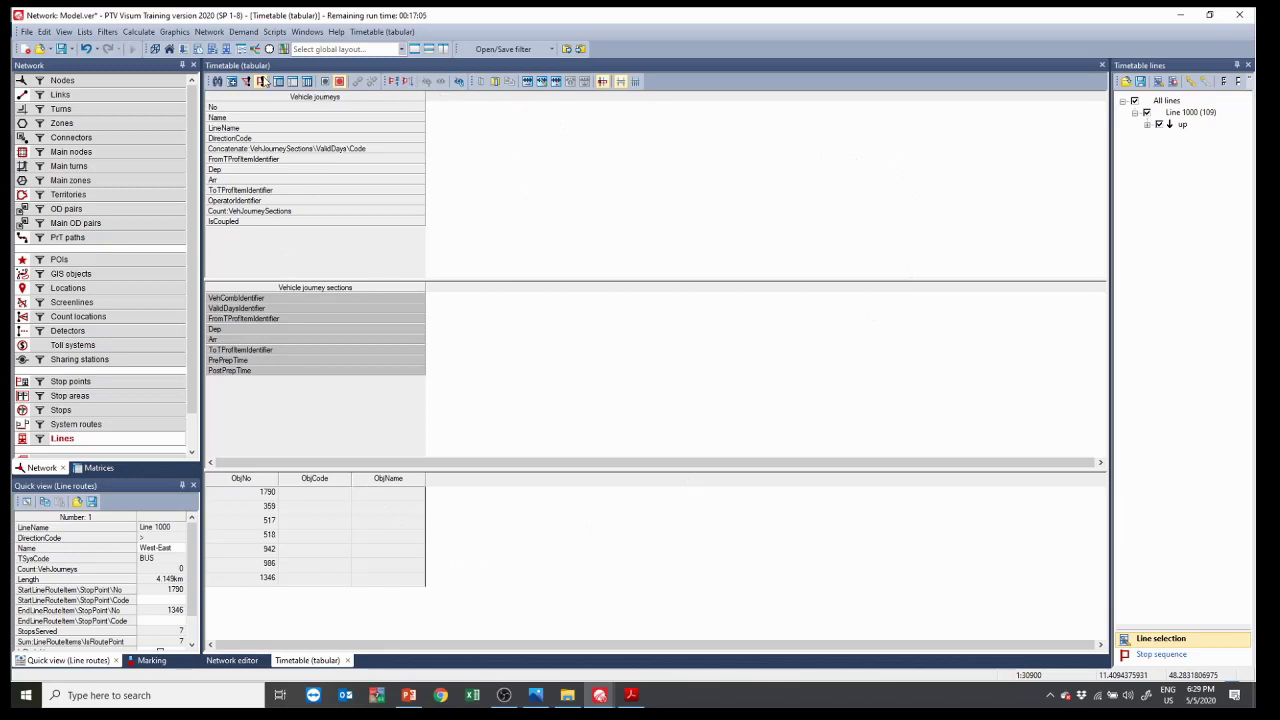
# Step: Create regular-service vehicle journeys on the West-East route from 06:00:00 to 24:00:00 at a 10 min interval
pyautogui.click(231, 82)
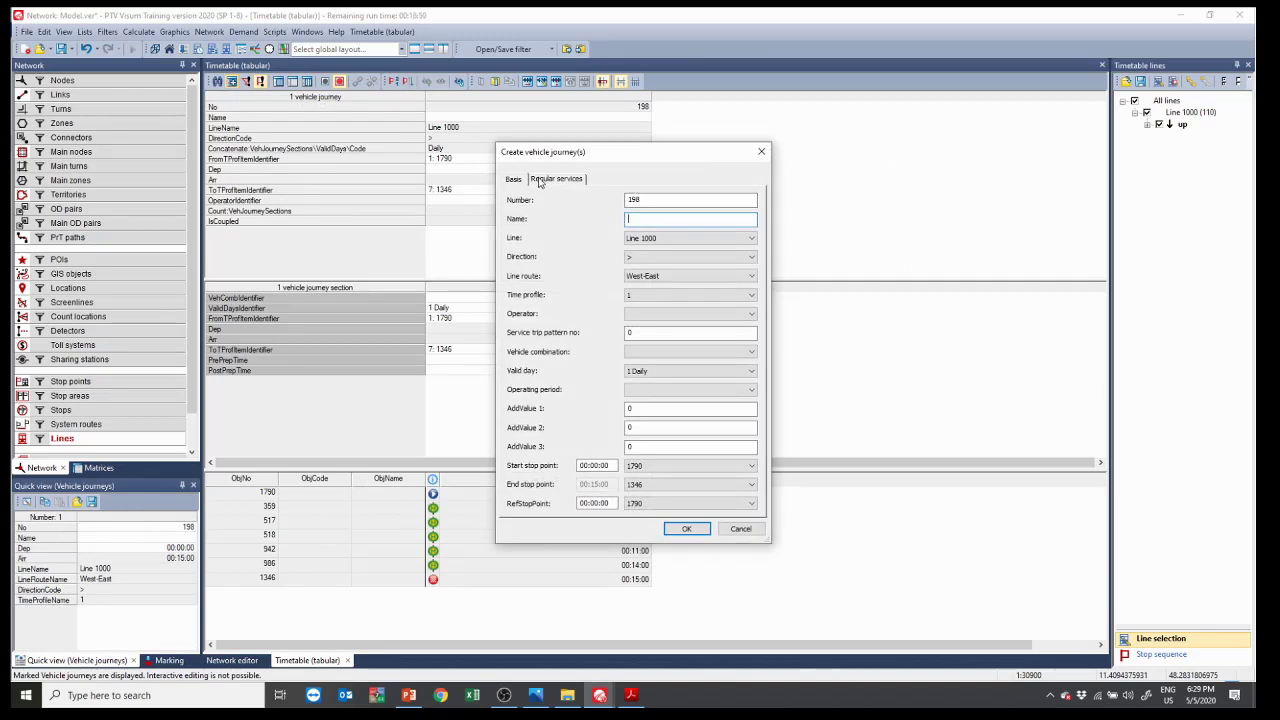
pyautogui.click(548, 184)
pyautogui.click(545, 199)
pyautogui.click(570, 322)
pyautogui.write('06:00:00')
pyautogui.click(580, 342)
pyautogui.write('24:00:00')
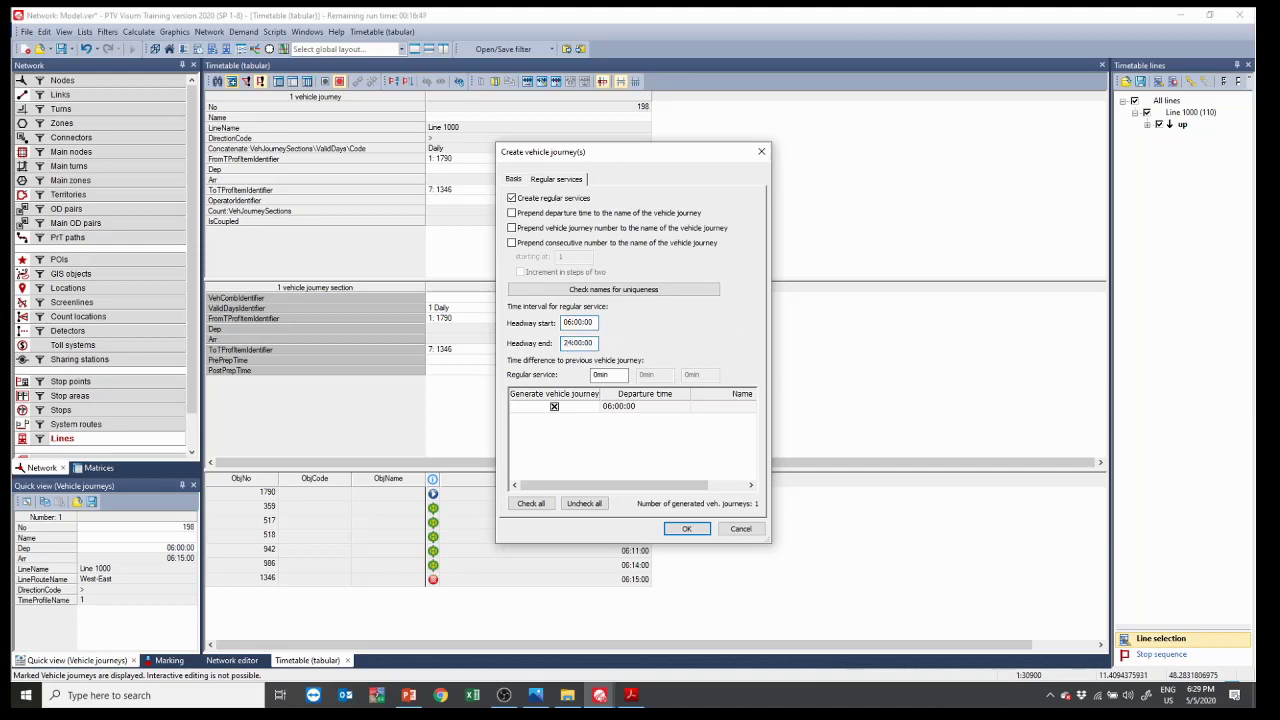
pyautogui.click(598, 374)
pyautogui.write('10')
pyautogui.click(687, 528)
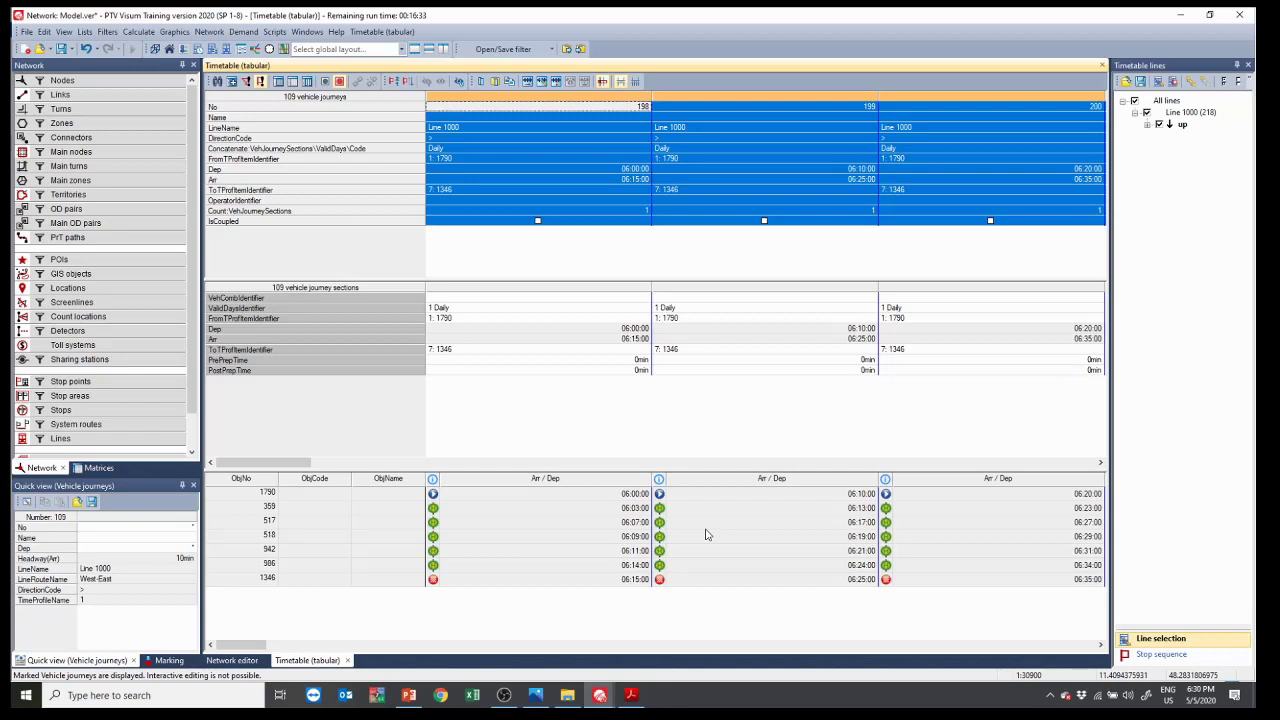
# Step: Examine the first West-East journey's times at stops 1790 and 359, and return to the network editor
pyautogui.click(588, 494)
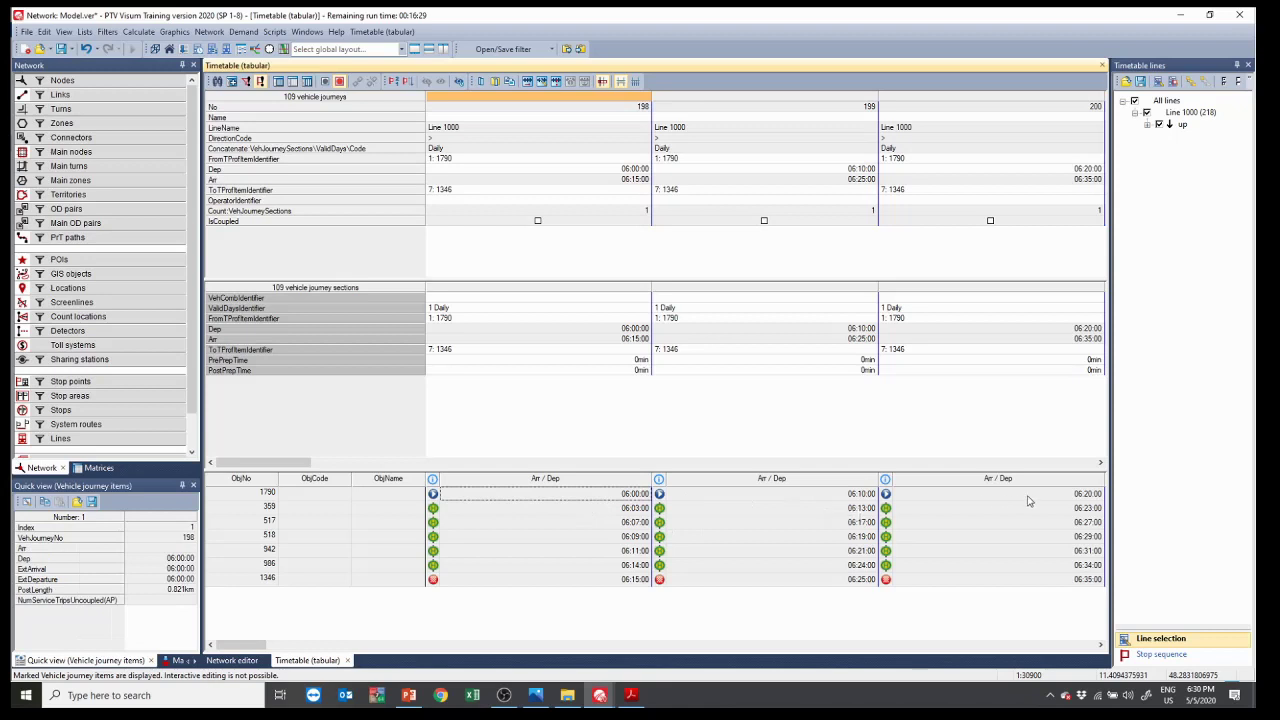
pyautogui.click(573, 512)
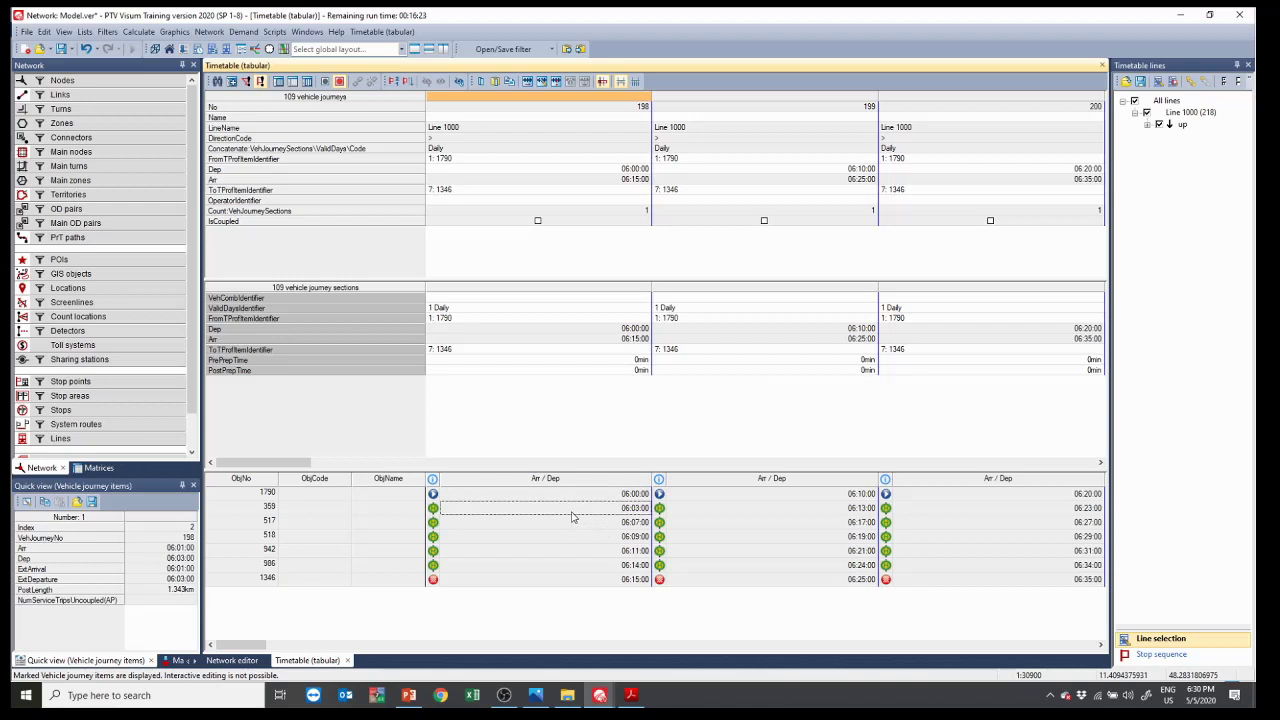
pyautogui.click(224, 512)
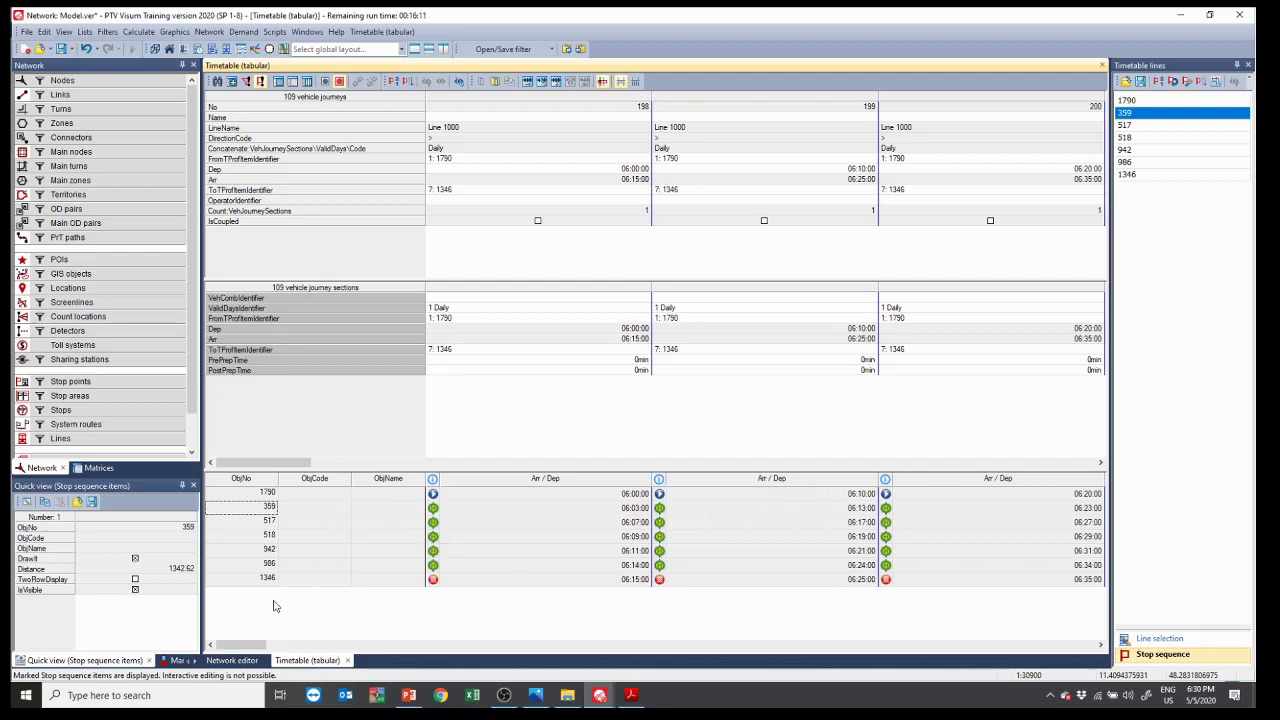
pyautogui.click(240, 660)
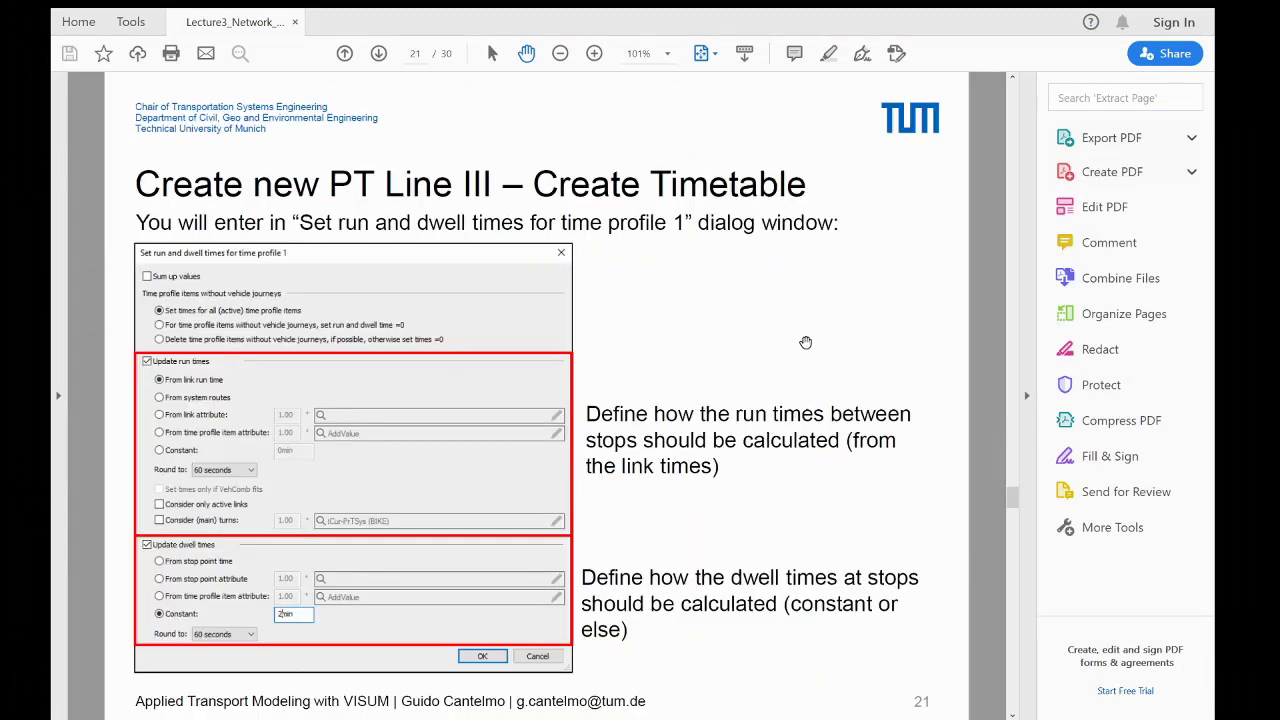
# Step: Show the lecture PDF in Adobe Acrobat full screen and advance to the Visum Exercise slide
pyautogui.hotkey('ctrl', 'l')
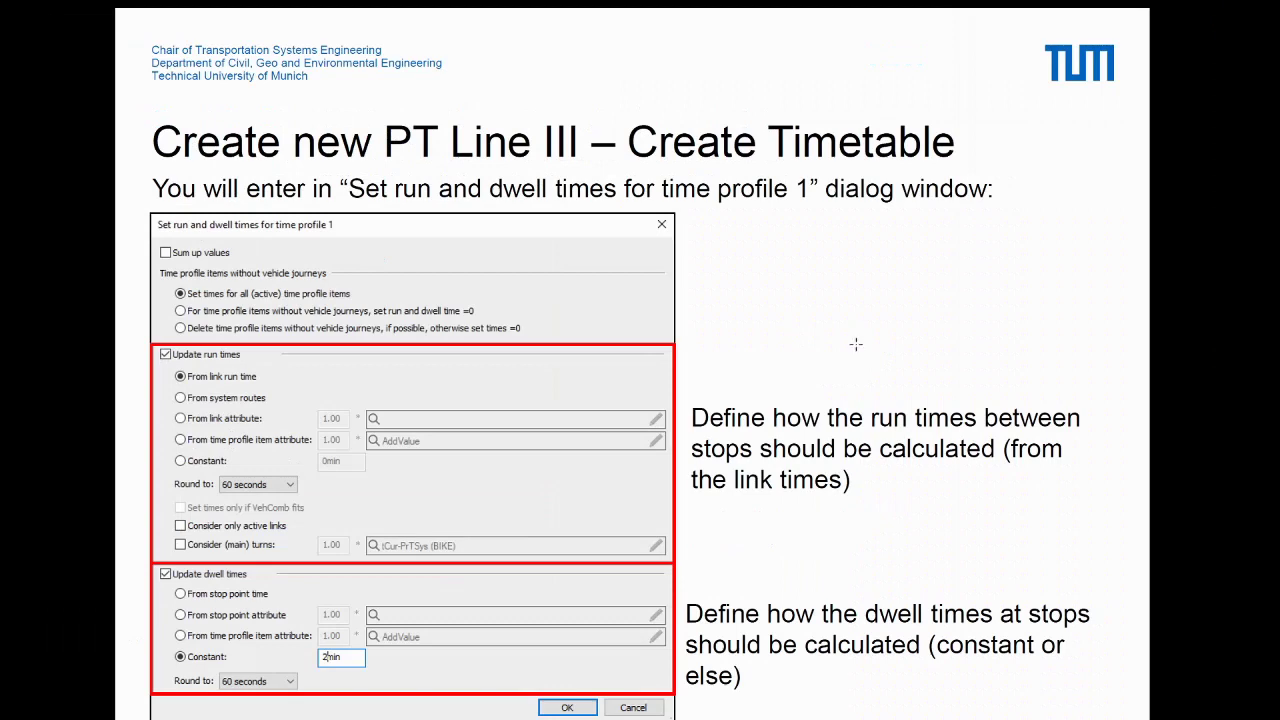
pyautogui.press('Right')
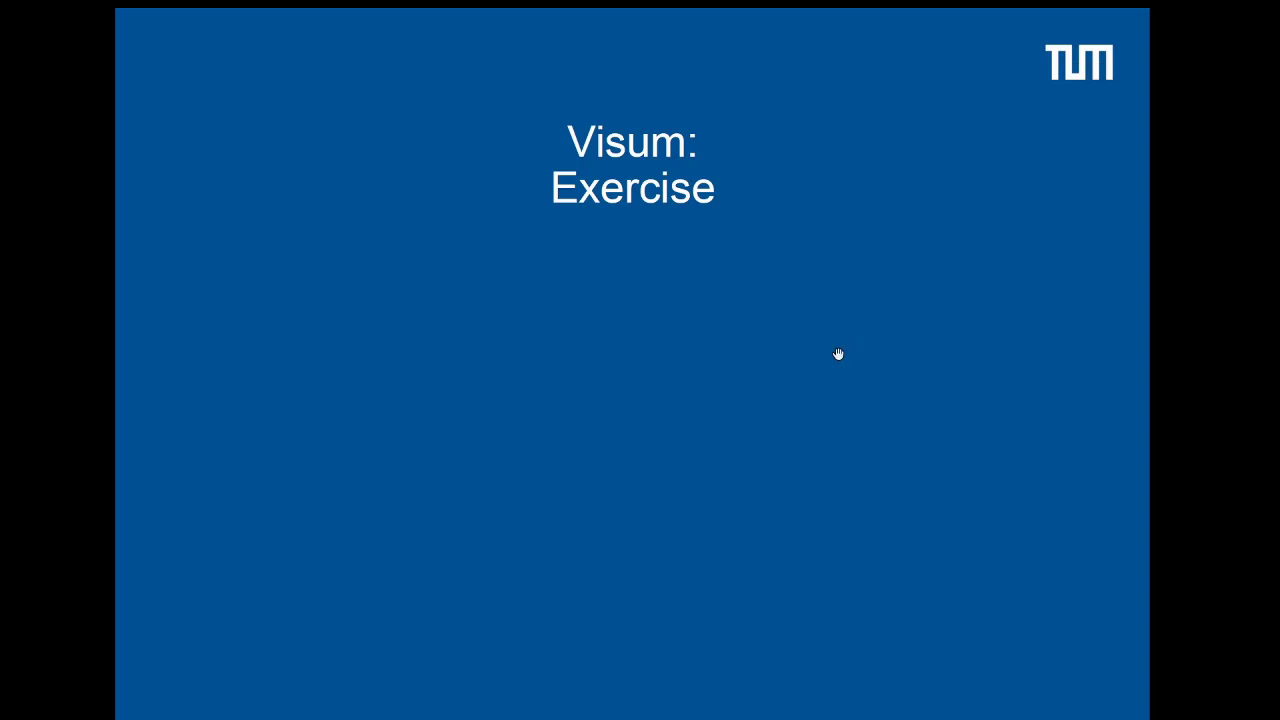